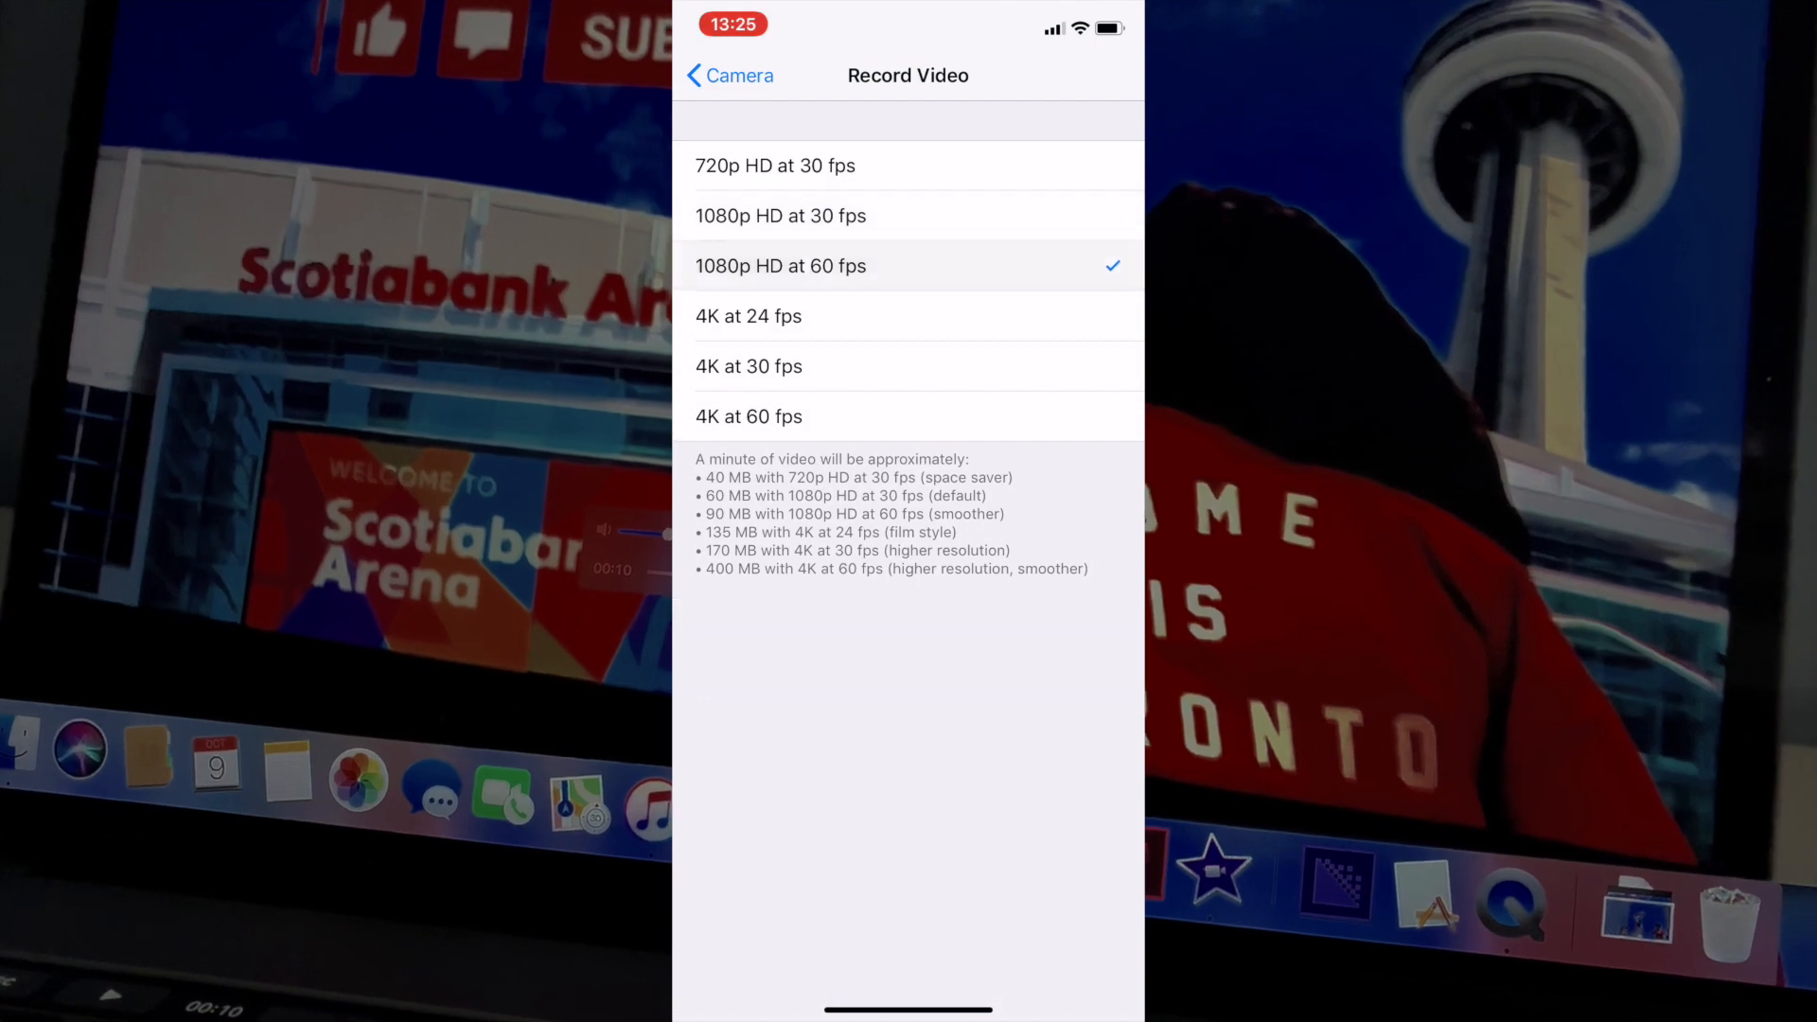
Set the iPhone camera's video recording format to 4K at 60 fps.
{"action": "left_click", "coordinate": [908, 316]}
{"action": "left_click", "coordinate": [909, 366]}
{"action": "left_click", "coordinate": [909, 417]}
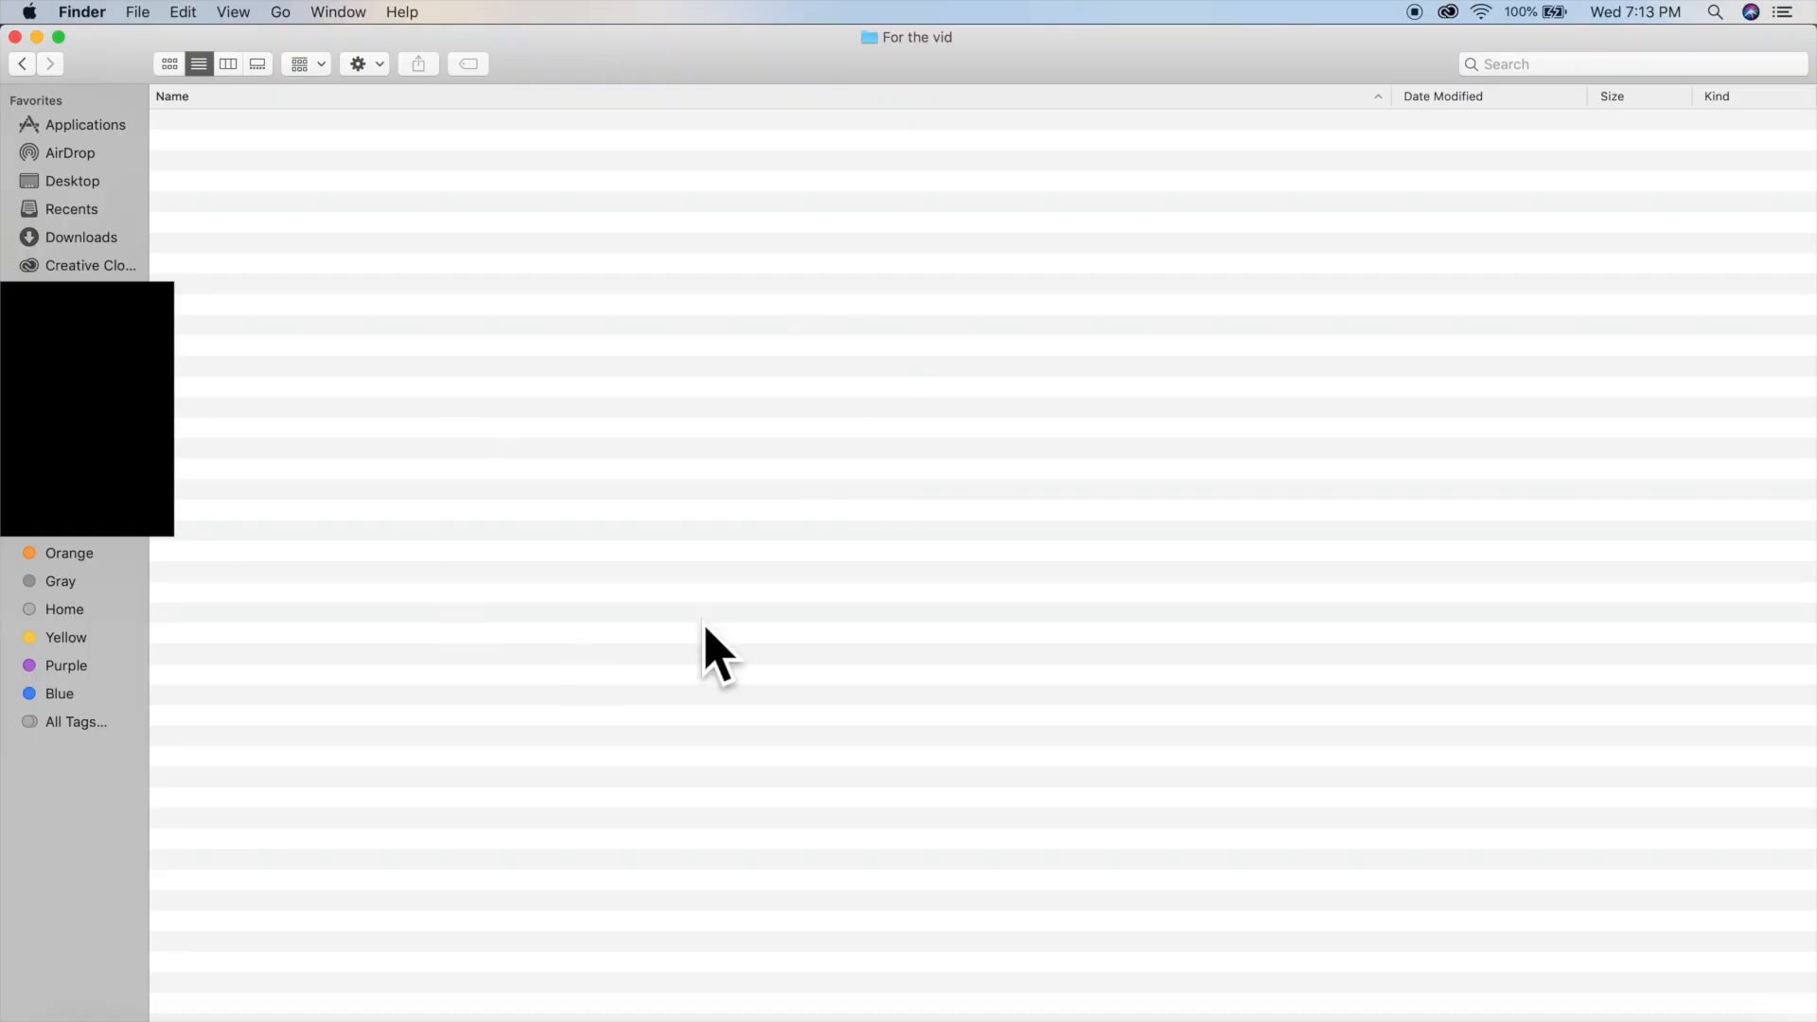
In Finder's For the vid folder, create a folder named How I Edit my Raptors Vlogs and open it.
{"action": "right_click", "coordinate": [240, 148]}
{"action": "left_click", "coordinate": [259, 148]}
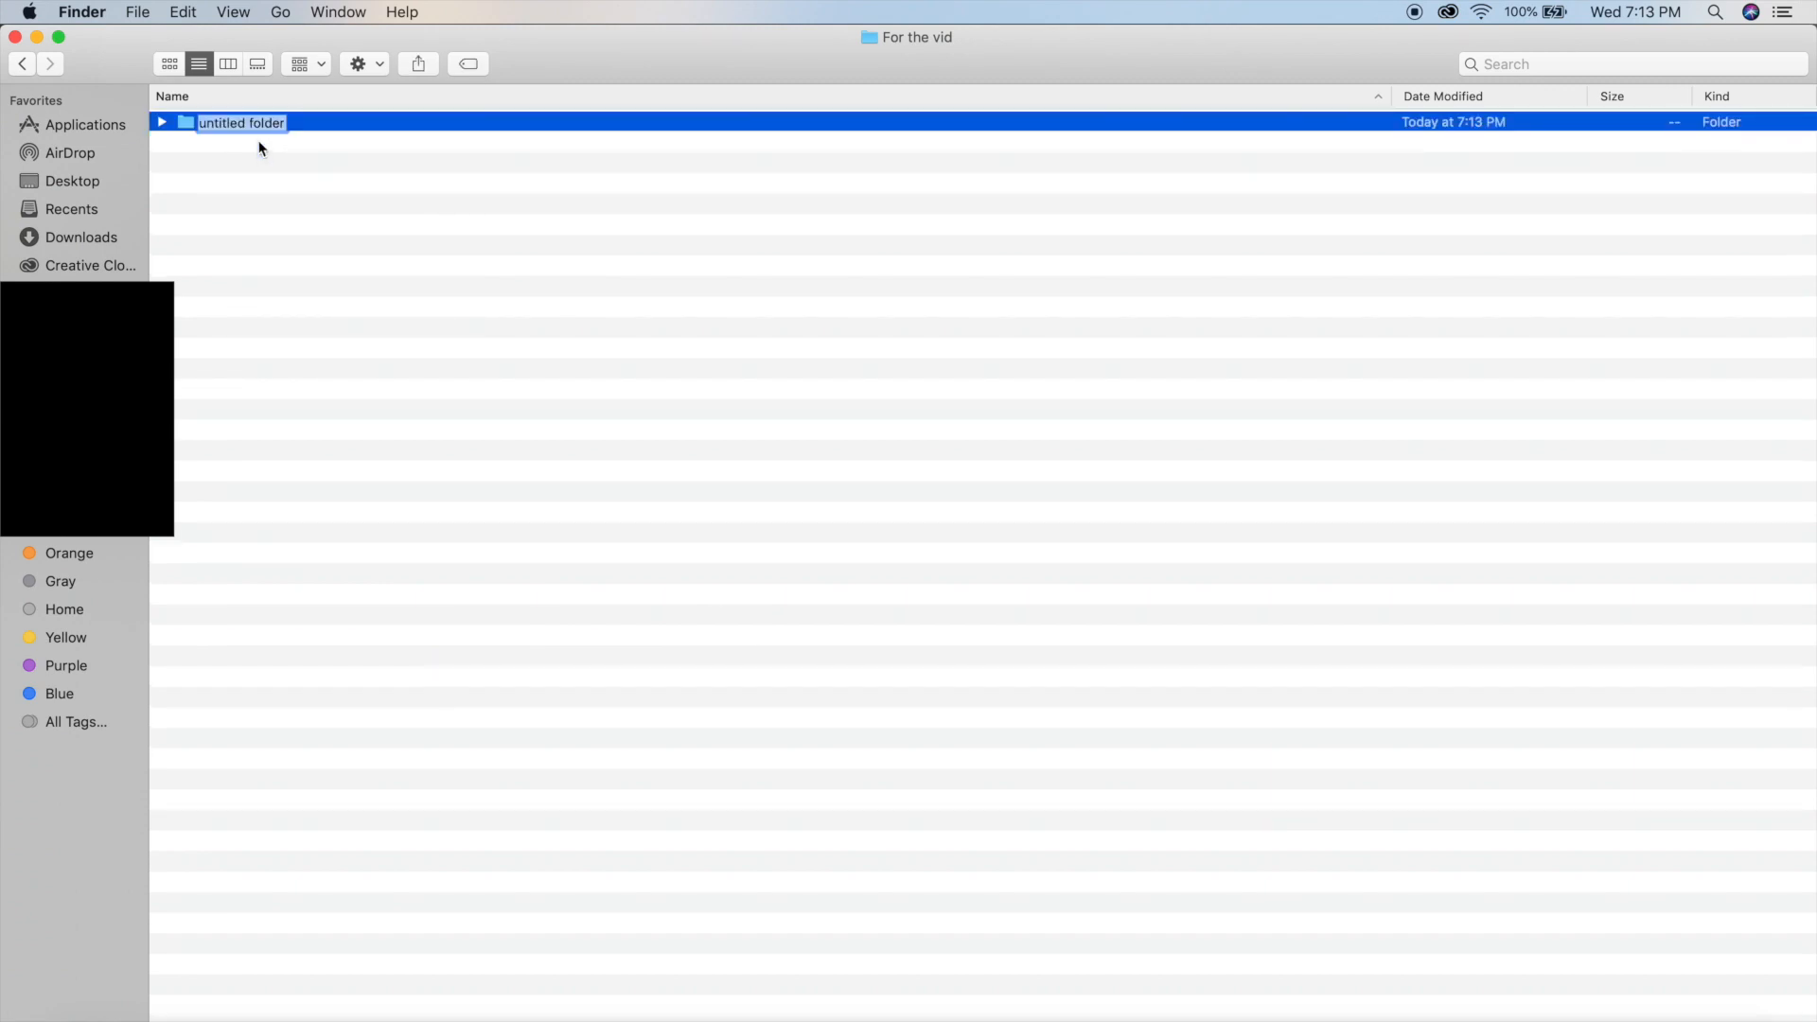
{"action": "type", "text": "How I Edit my Raptors Vlogs"}
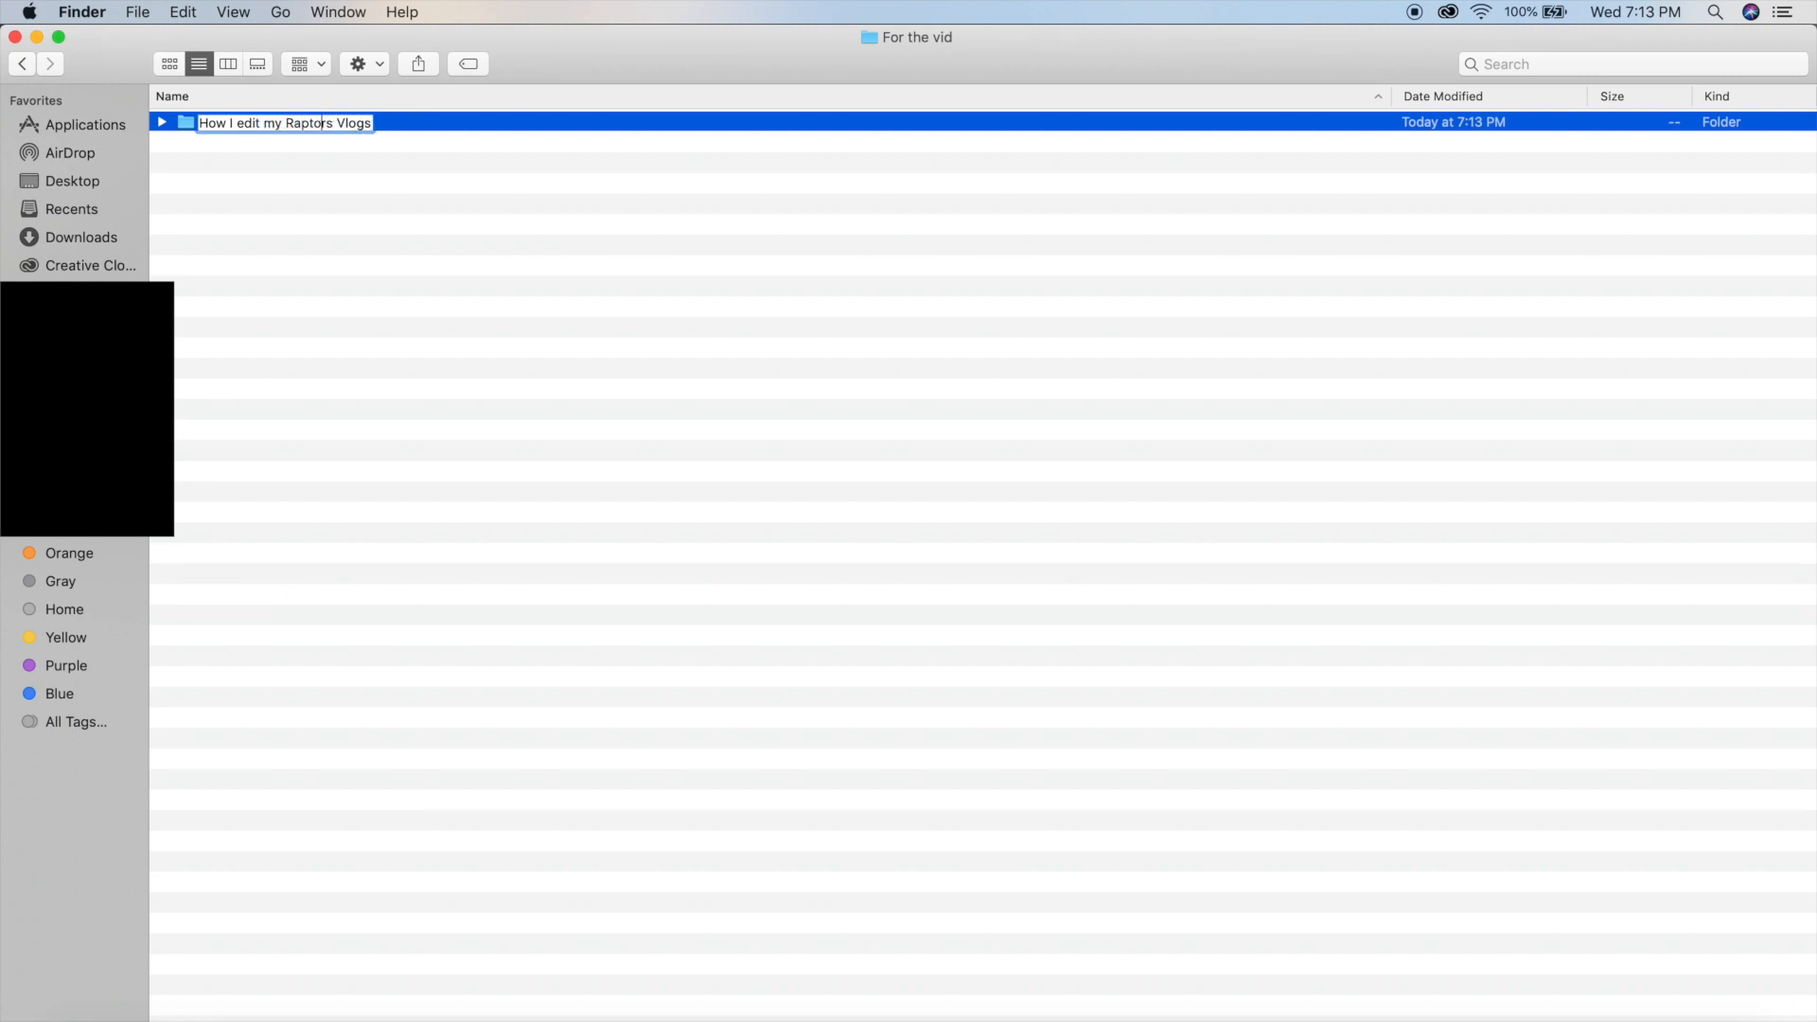
{"action": "key", "text": "Return"}
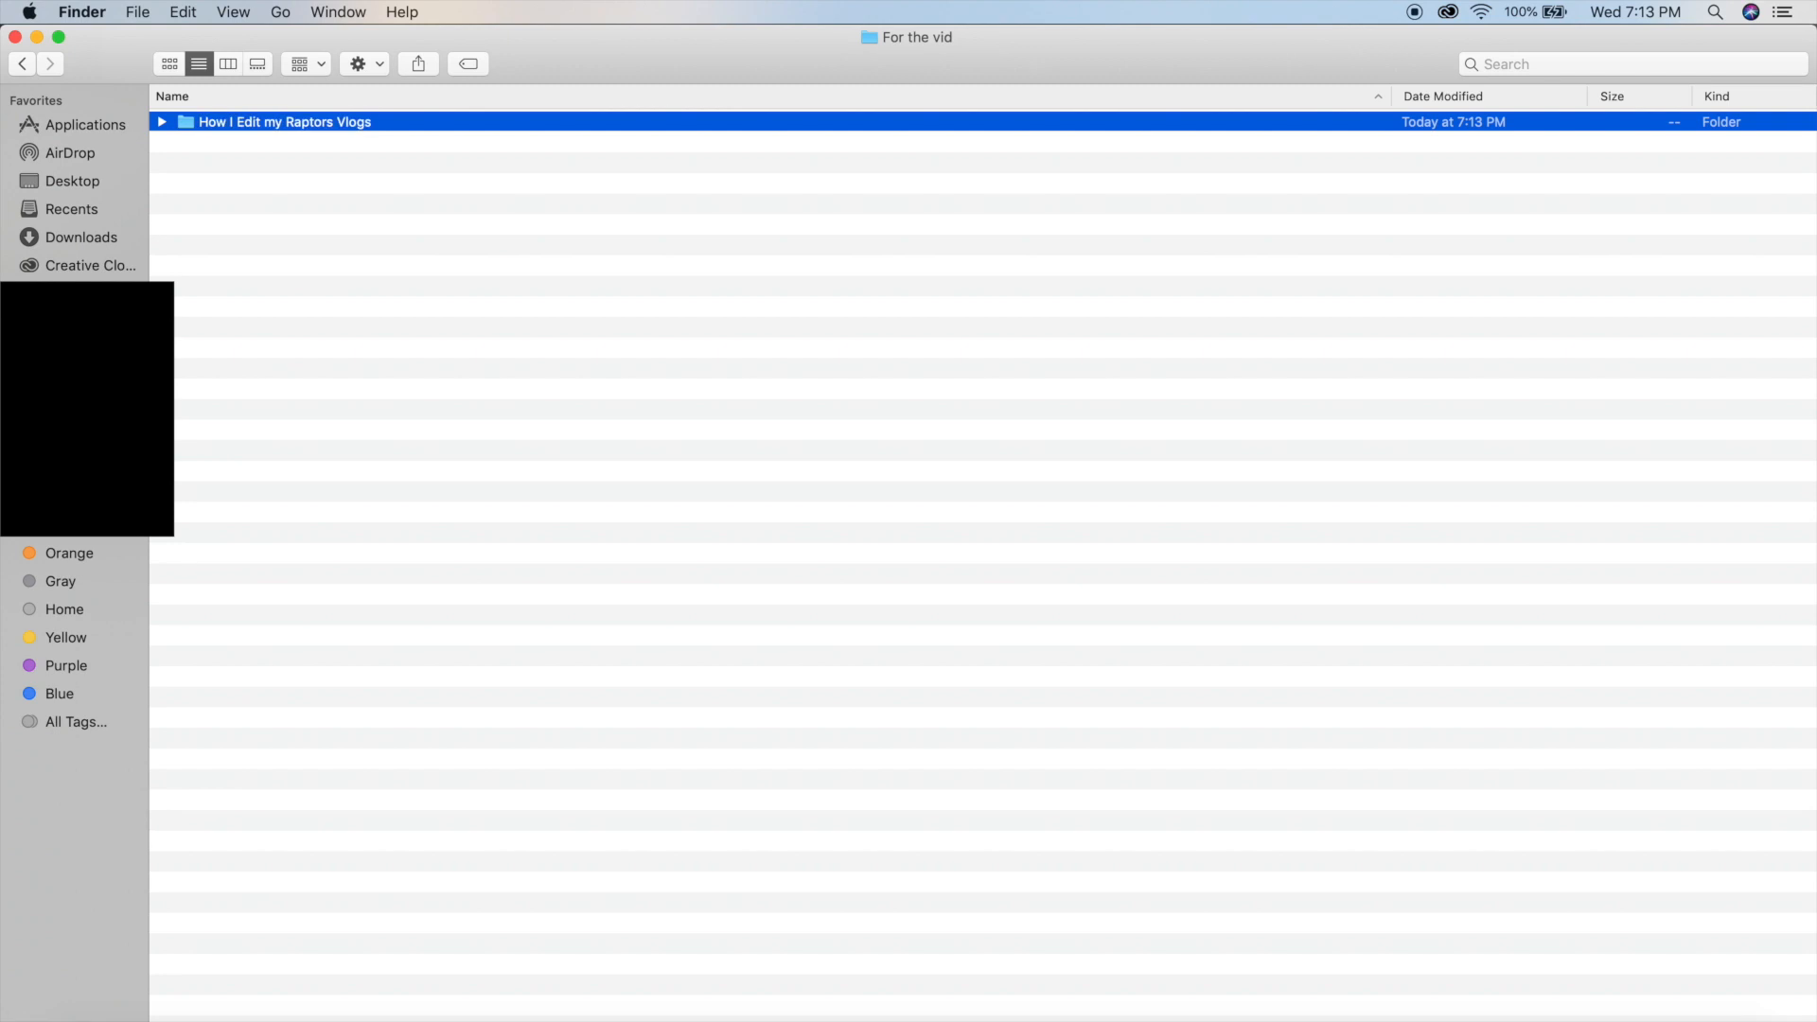
{"action": "double_click", "coordinate": [383, 127]}
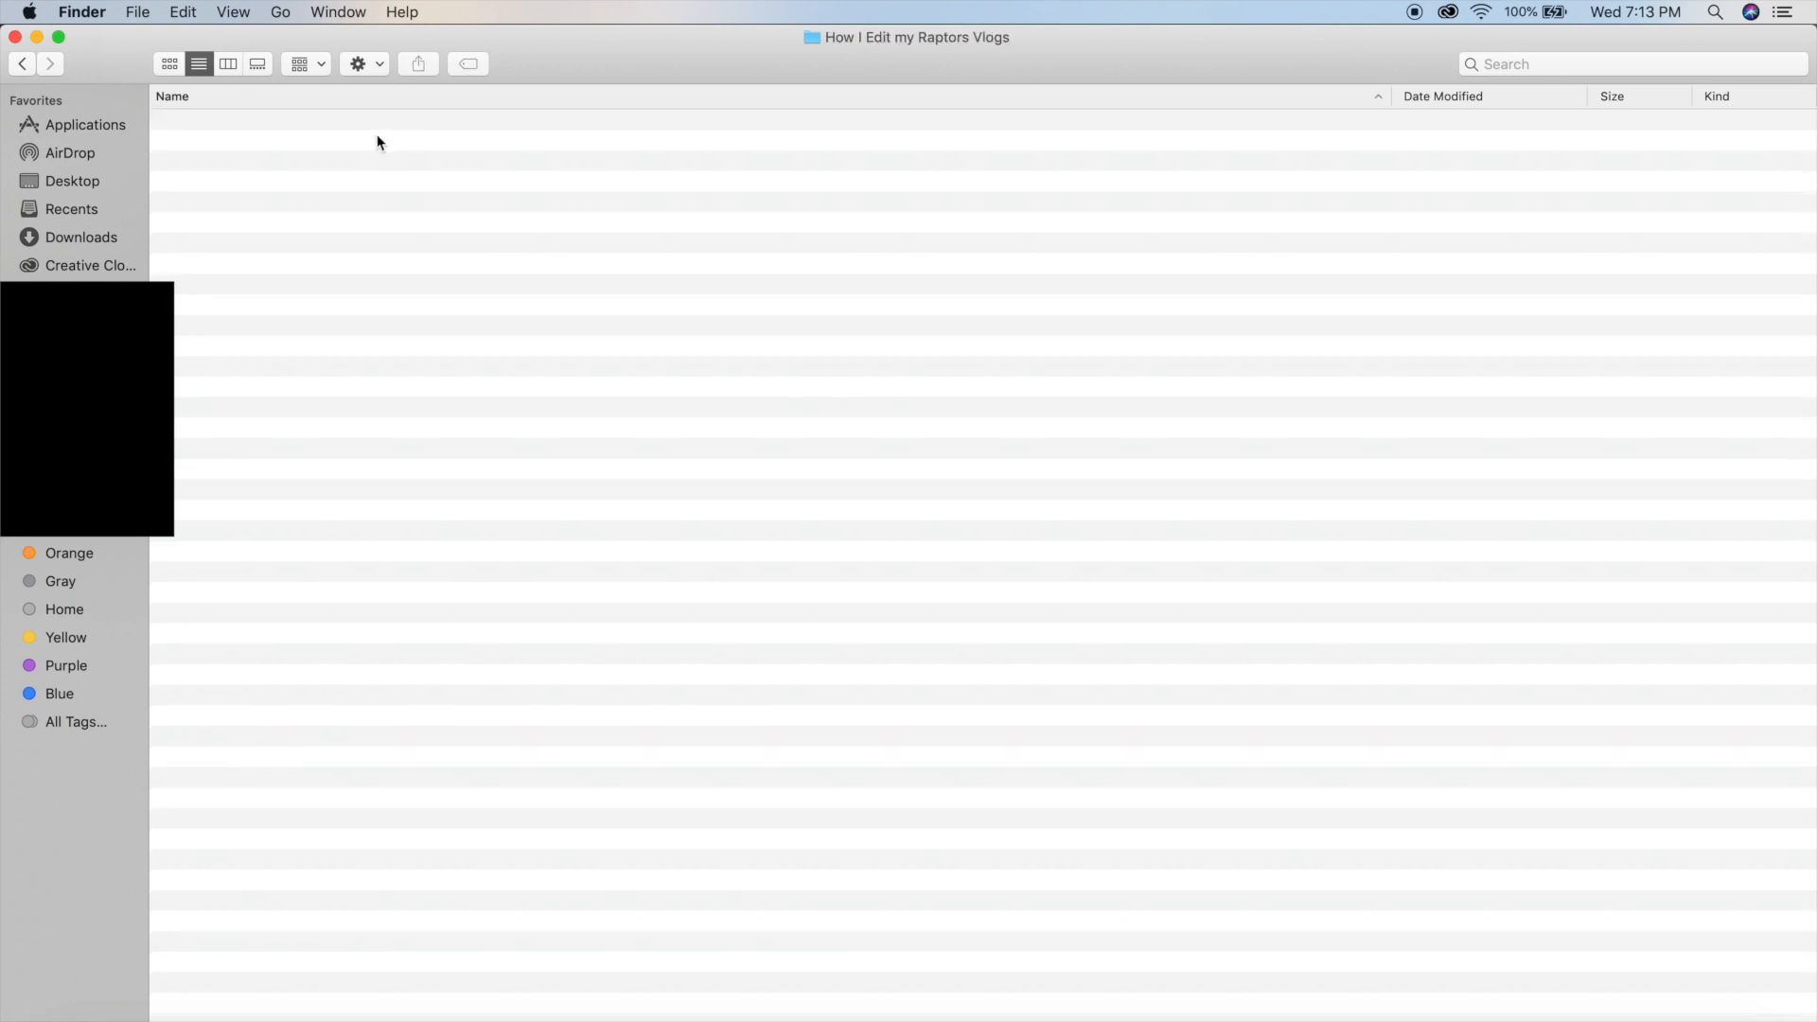
Create two subfolders named Vids and Text in the How I Edit my Raptors Vlogs folder.
{"action": "right_click", "coordinate": [379, 141]}
{"action": "left_click", "coordinate": [409, 154]}
{"action": "type", "text": "Vids"}
{"action": "left_click", "coordinate": [381, 189]}
{"action": "right_click", "coordinate": [380, 190]}
{"action": "left_click", "coordinate": [445, 196]}
{"action": "type", "text": "Text"}
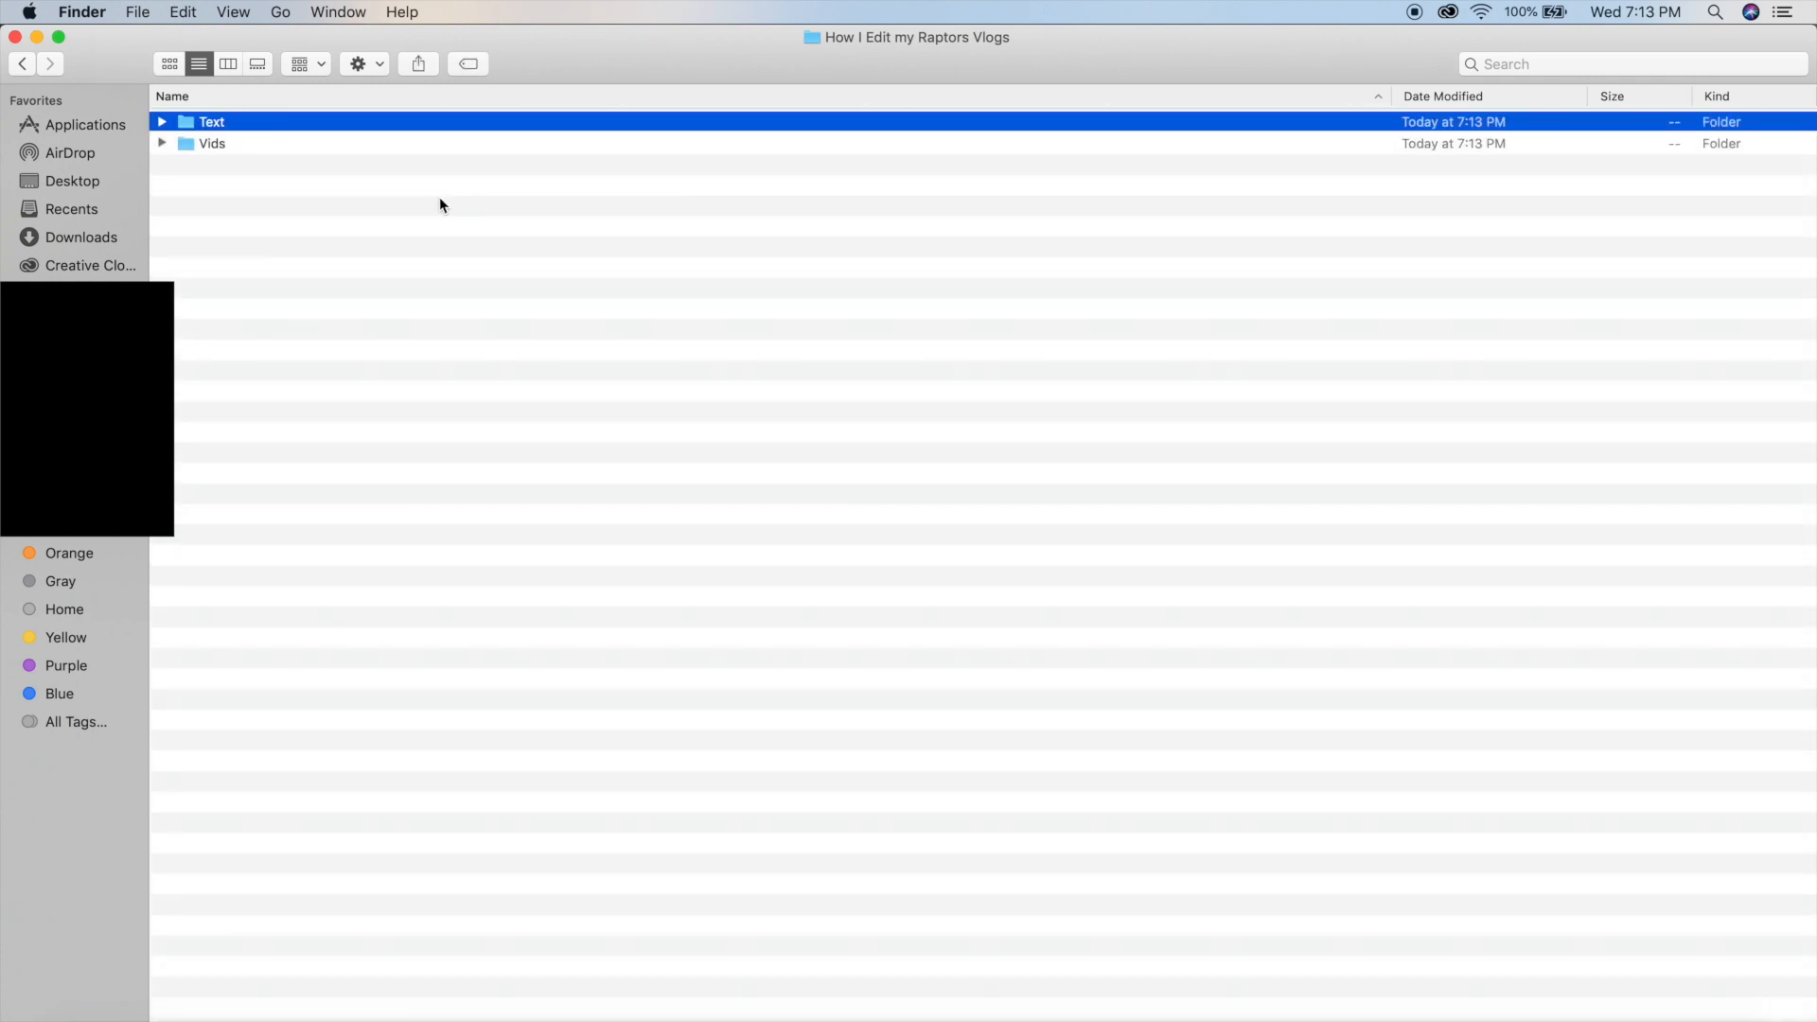
Add two more subfolders named Pics and Audio beside the Text and Vids folders.
{"action": "right_click", "coordinate": [395, 219]}
{"action": "left_click", "coordinate": [481, 231]}
{"action": "type", "text": "Pics"}
{"action": "key", "text": "Return"}
{"action": "left_click", "coordinate": [280, 253]}
{"action": "right_click", "coordinate": [281, 252]}
{"action": "left_click", "coordinate": [336, 265]}
{"action": "type", "text": "Audio"}
{"action": "key", "text": "Return"}
Create a subfolder named FINALS in the How I Edit my Raptors Vlogs folder.
{"action": "left_click", "coordinate": [317, 297]}
{"action": "right_click", "coordinate": [318, 289]}
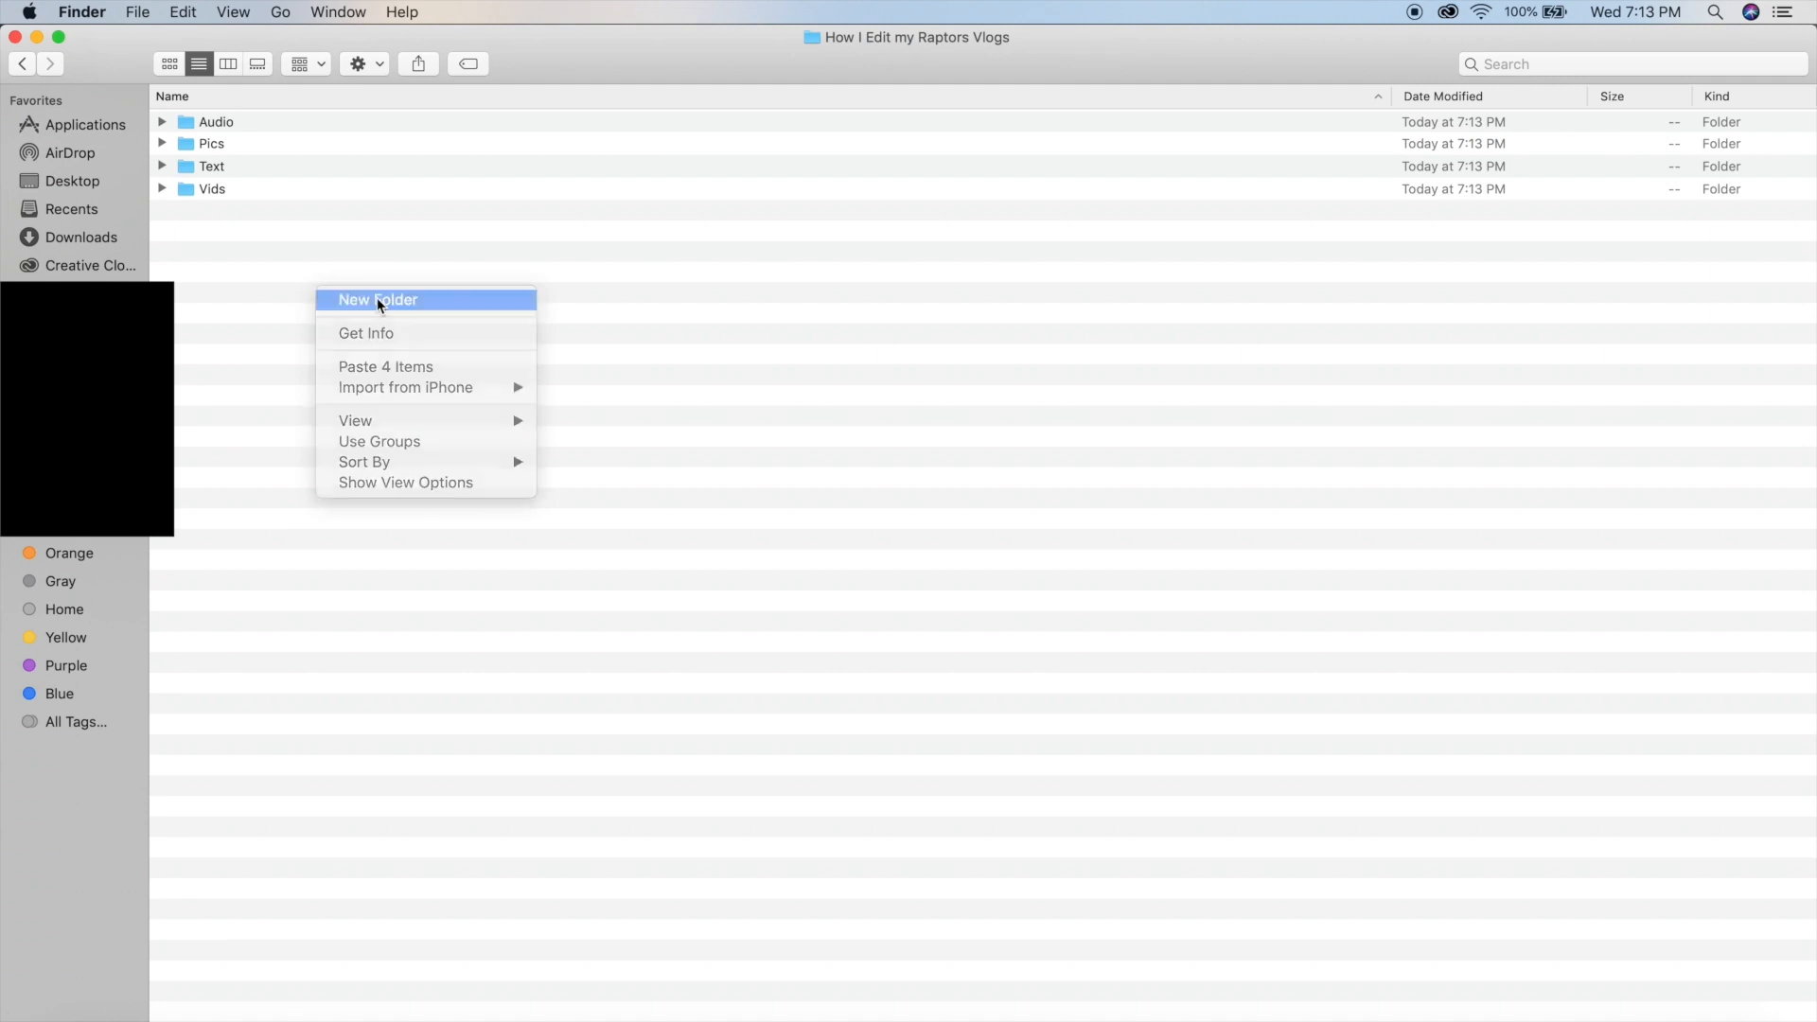
{"action": "left_click", "coordinate": [377, 298]}
{"action": "type", "text": "FINALS"}
{"action": "key", "text": "Return"}
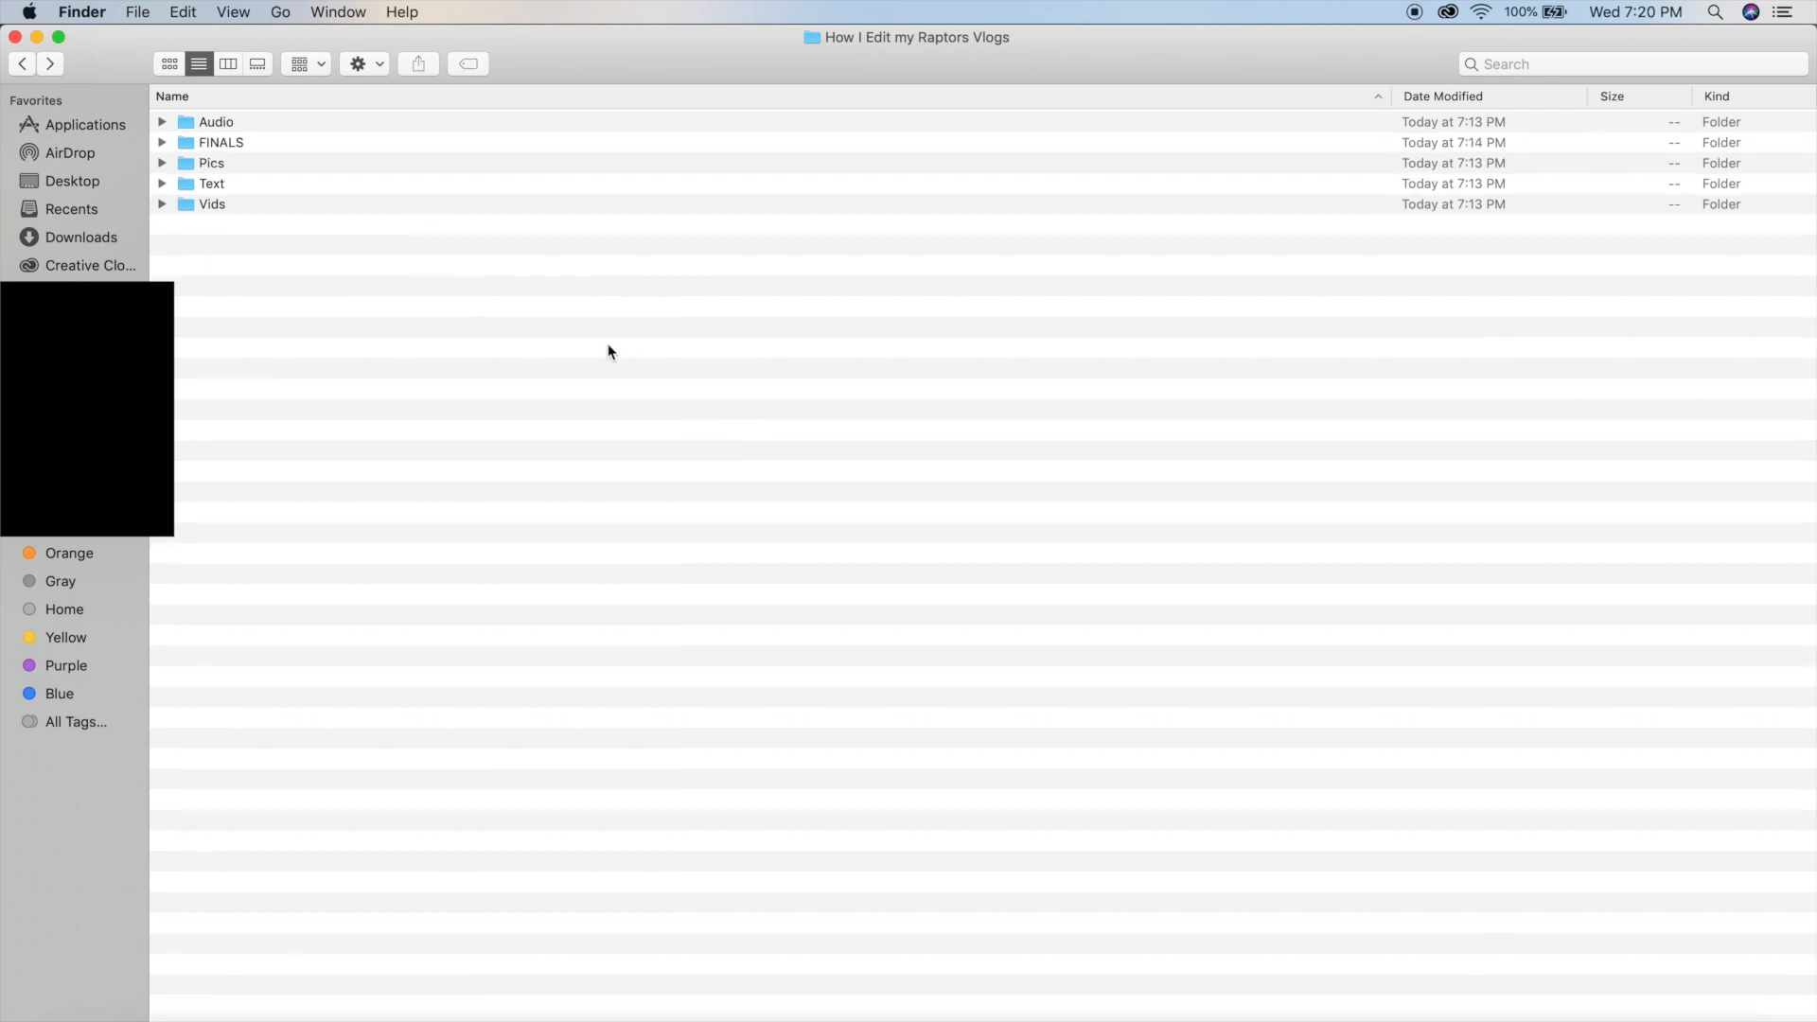
Import the footage from the Vids folder into the How I edit my Raptors vlogs with iMovie project in iMovie.
{"action": "double_click", "coordinate": [261, 206]}
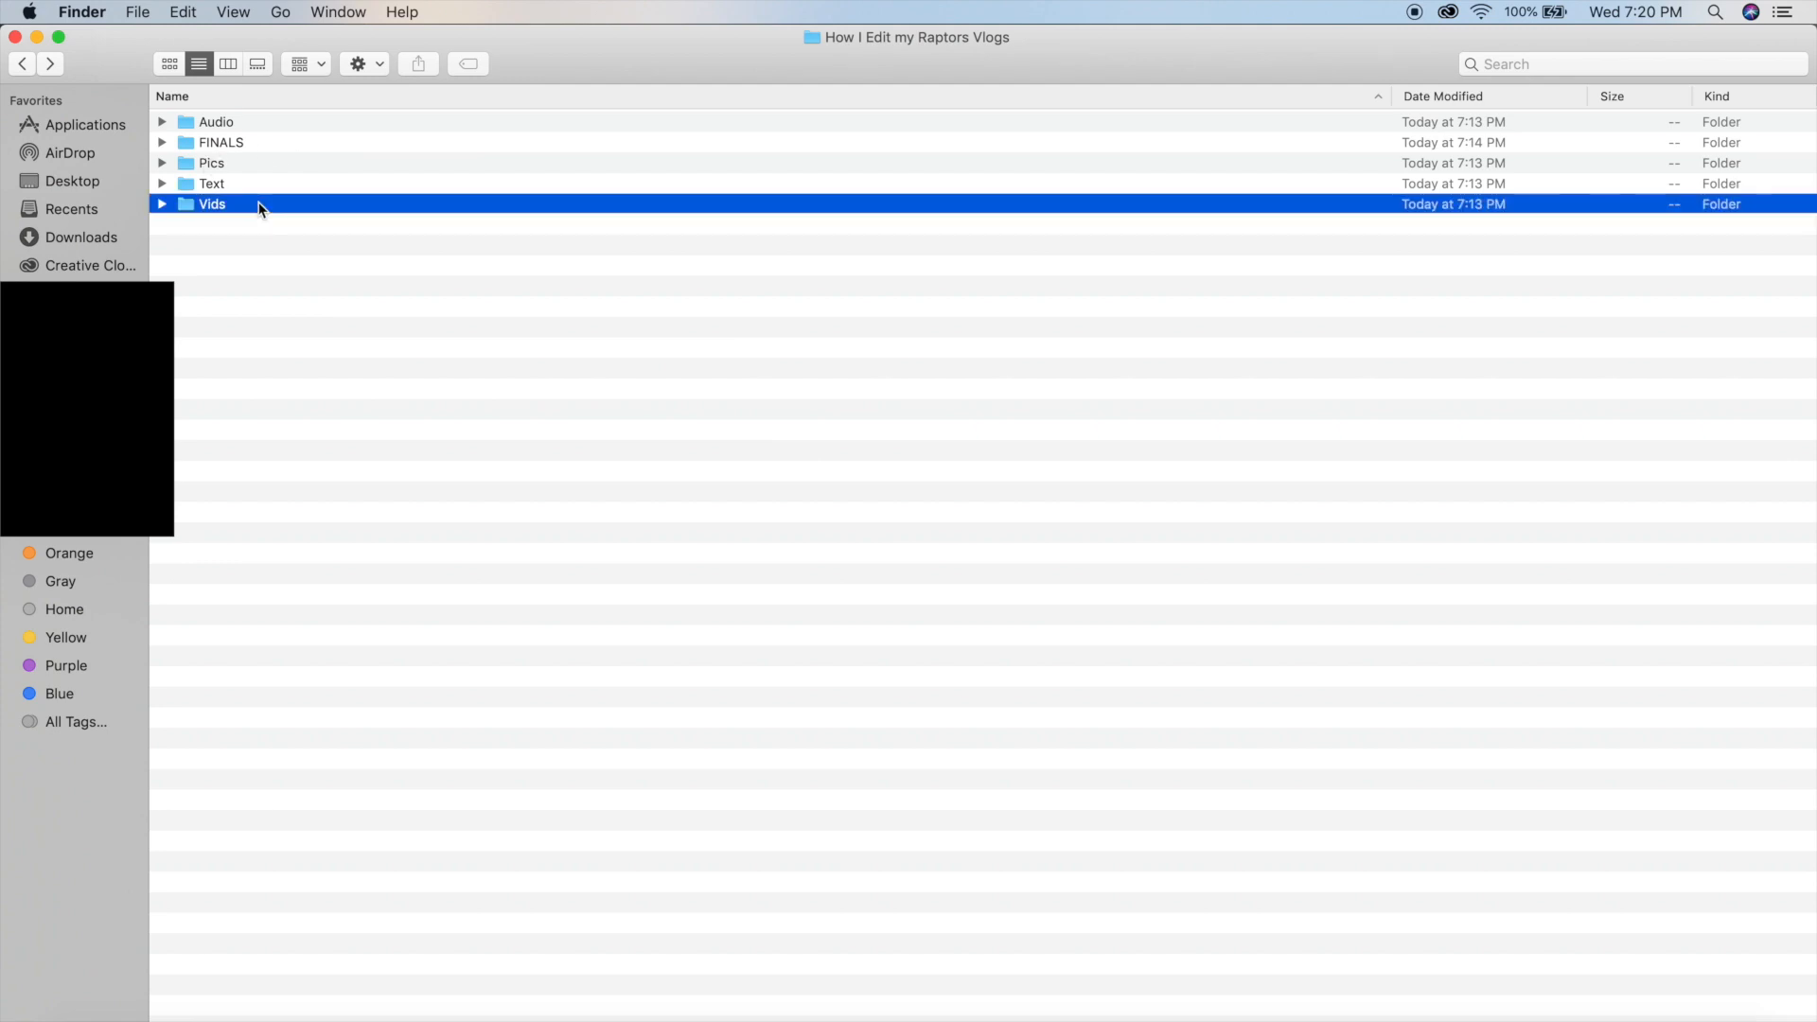
{"action": "left_click_drag", "start_coordinate": [337, 367], "coordinate": [284, 118]}
{"action": "left_click_drag", "start_coordinate": [5, 248], "coordinate": [428, 279]}
{"action": "left_click_drag", "start_coordinate": [702, 170], "coordinate": [698, 329]}
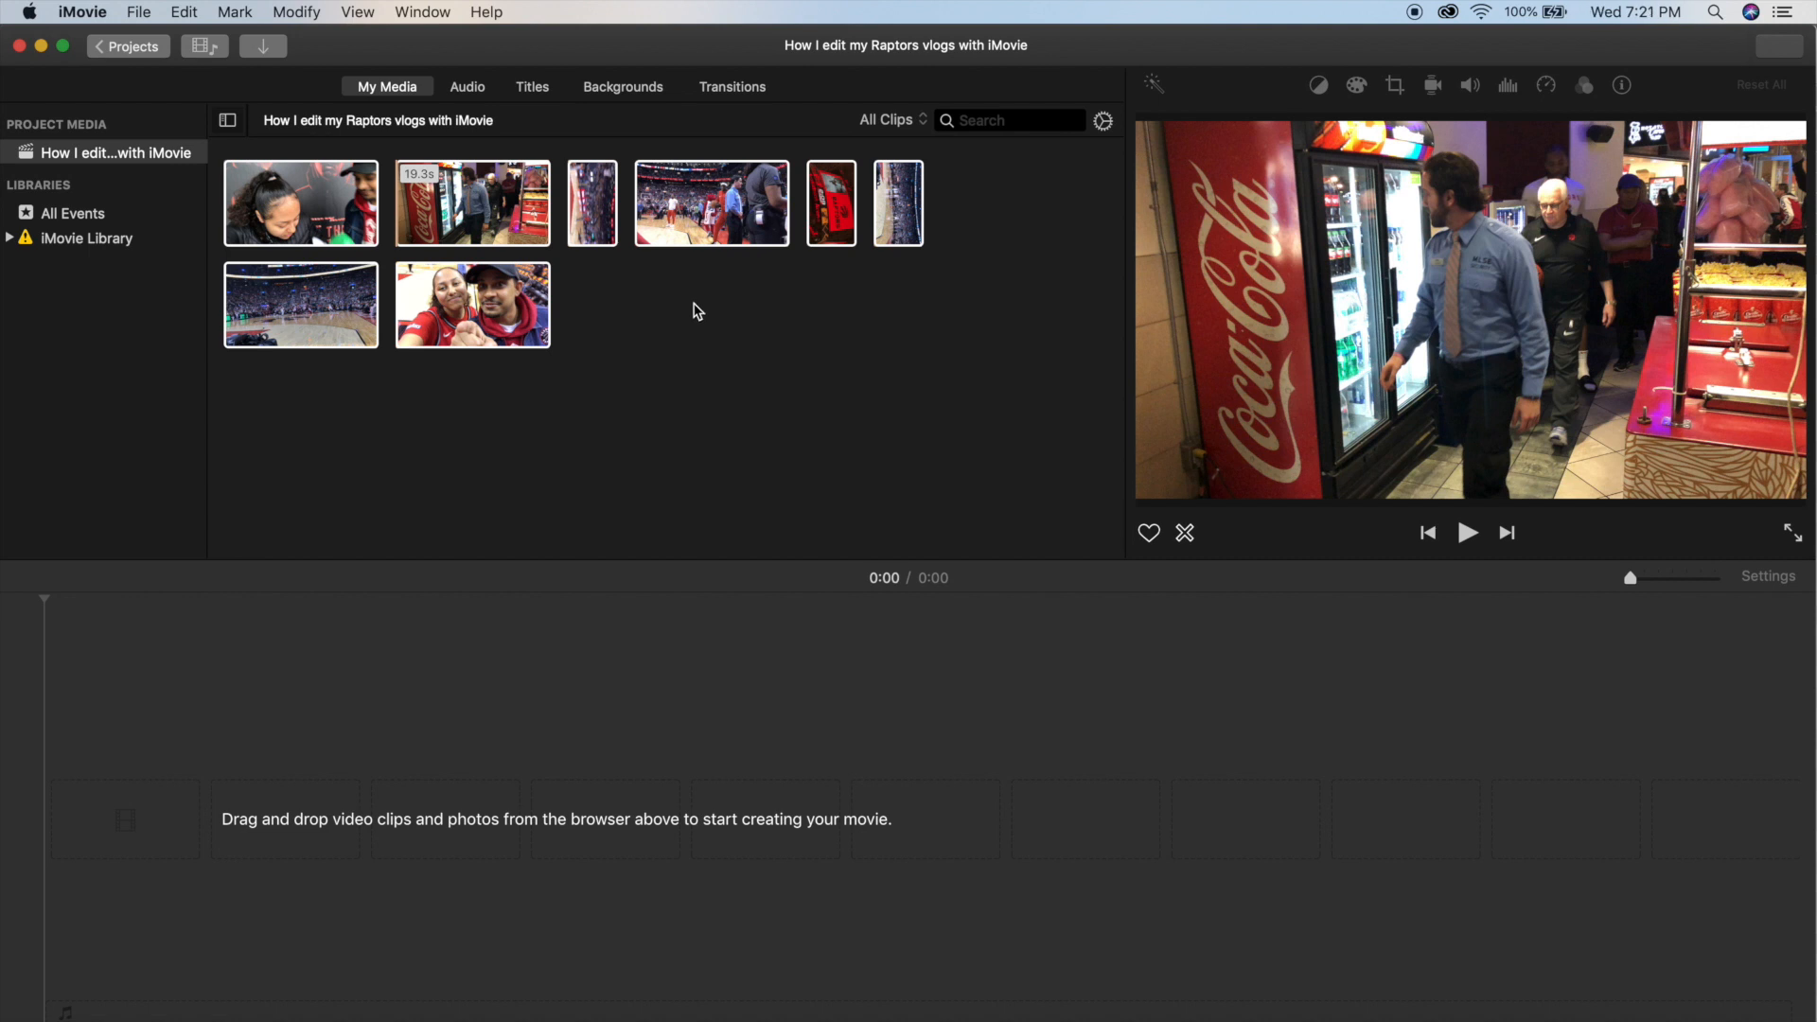
{"action": "left_click", "coordinate": [694, 302]}
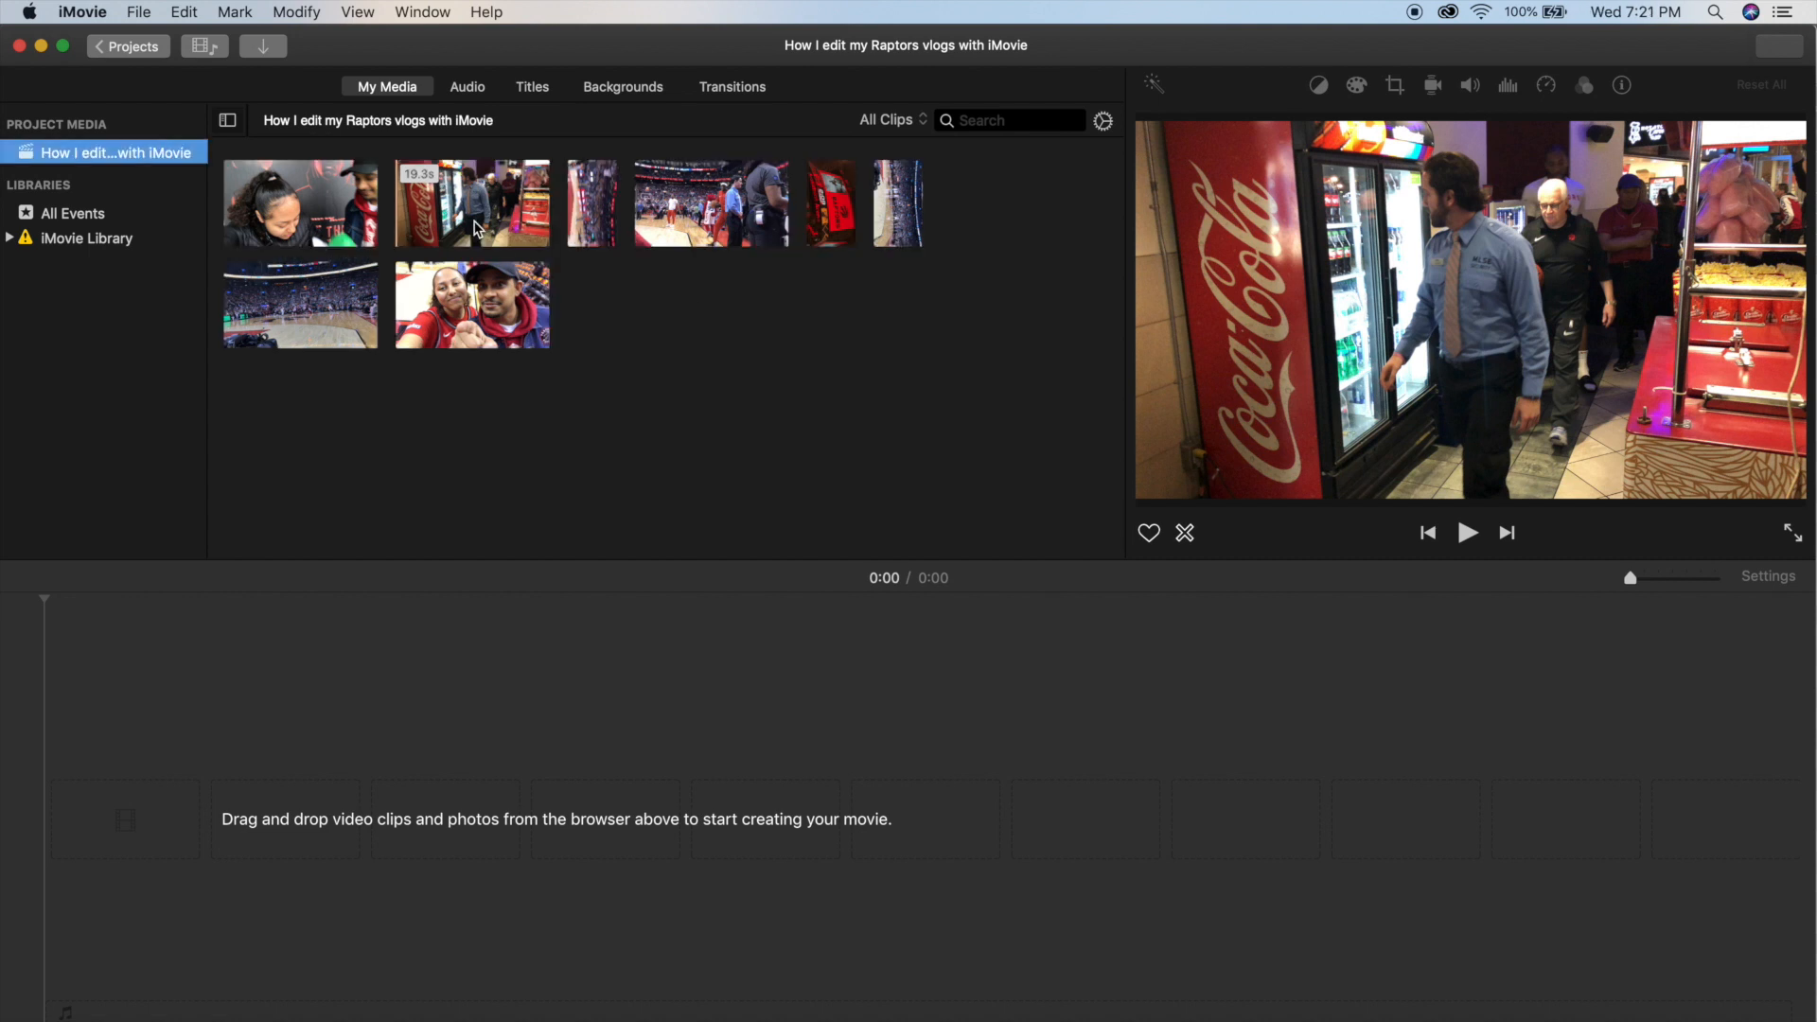
Expand the iMovie Library and browse the contents of its Emojis, Memes and Music events.
{"action": "left_click", "coordinate": [476, 229]}
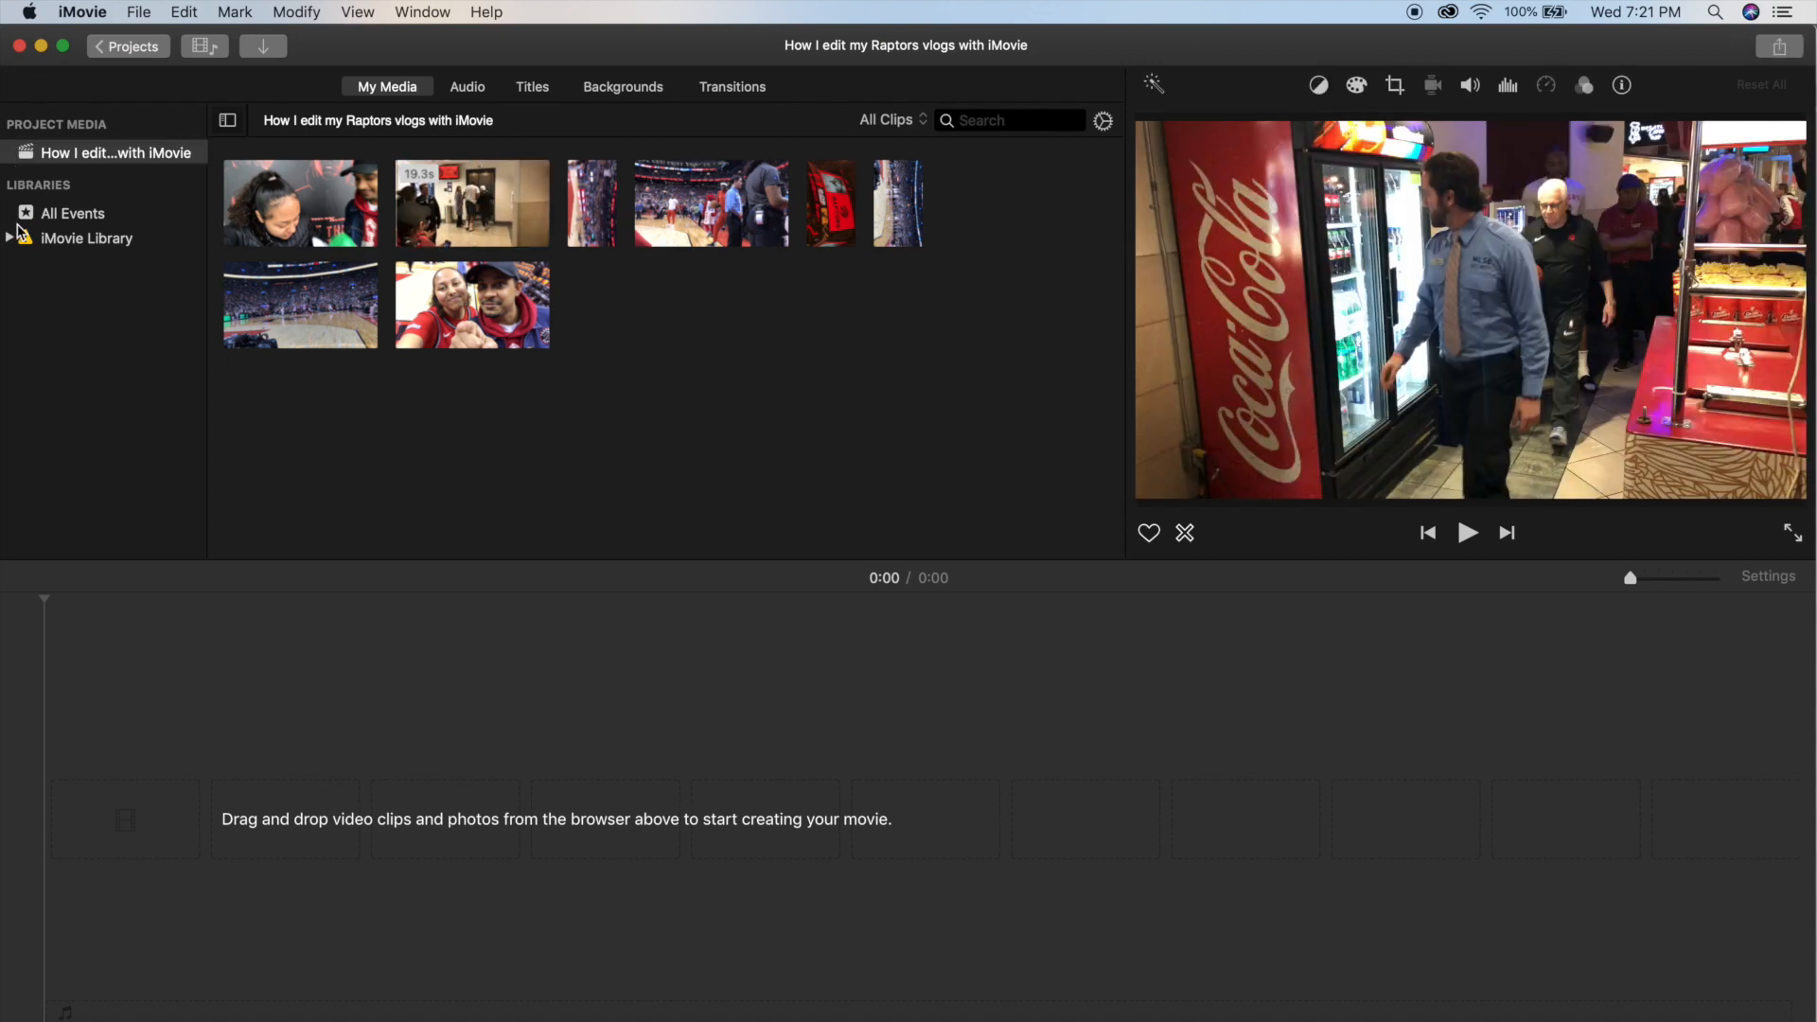
{"action": "left_click", "coordinate": [10, 238]}
{"action": "left_click", "coordinate": [68, 286]}
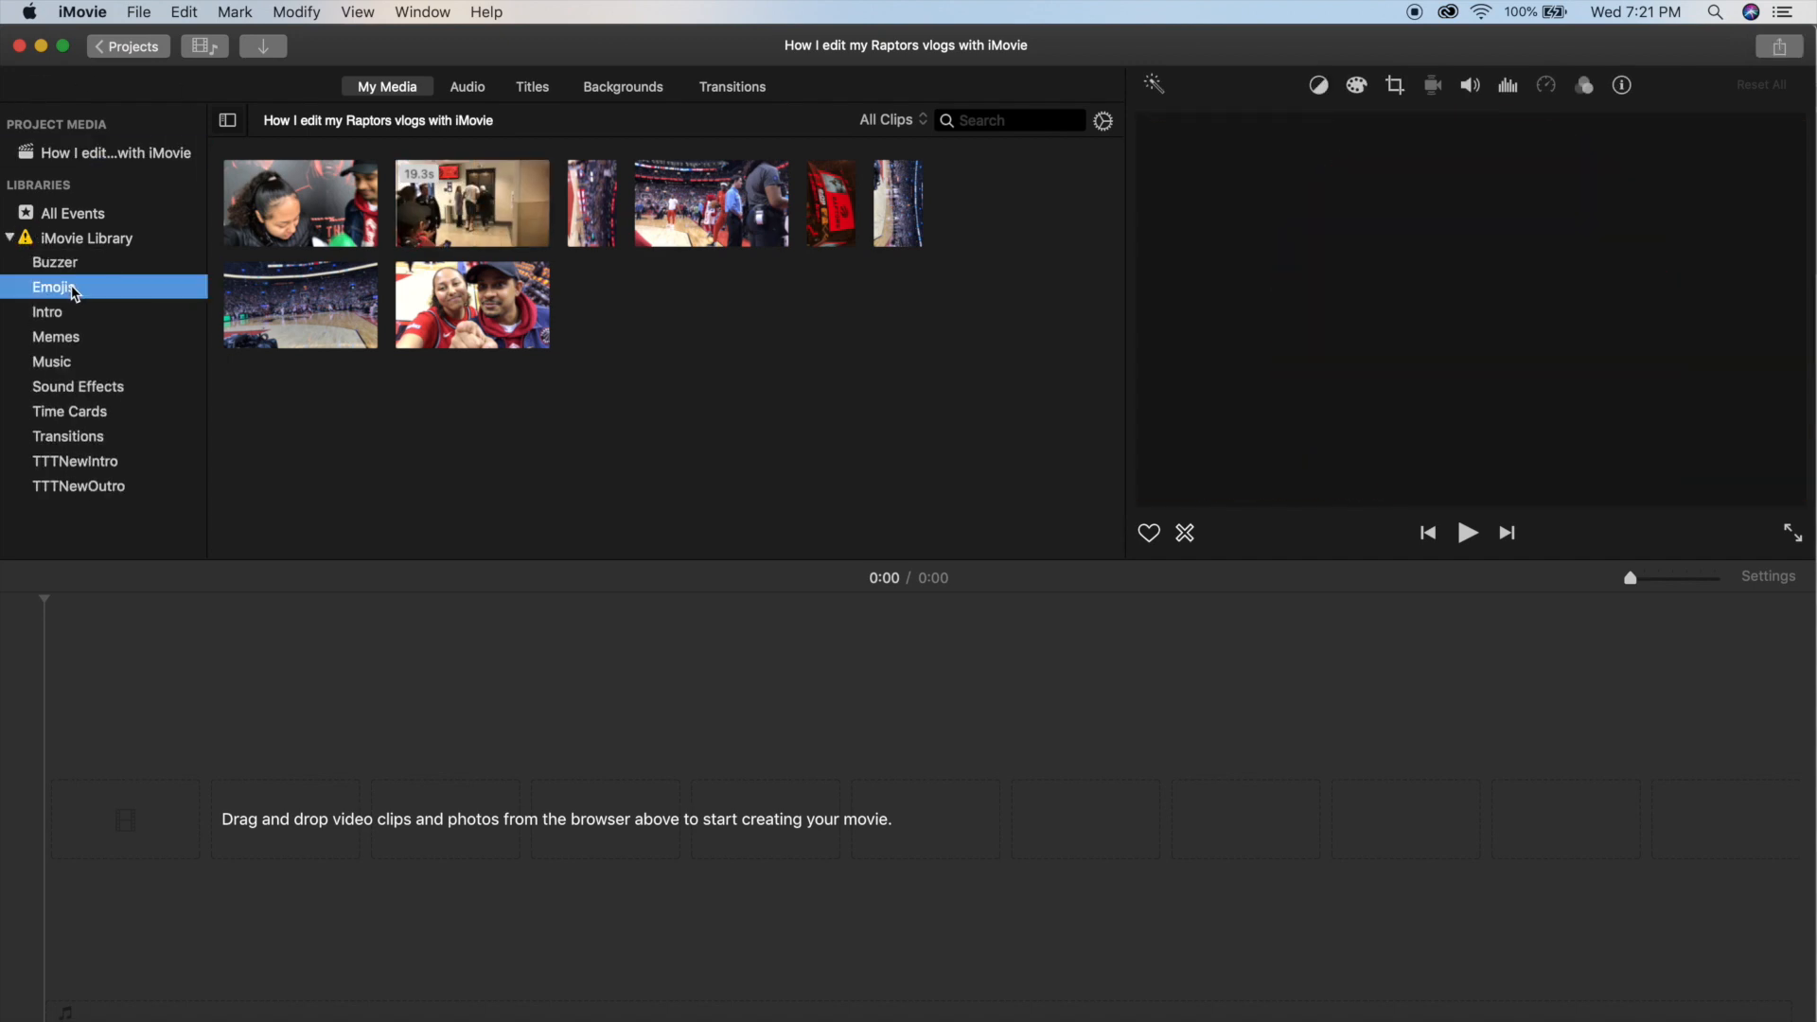
{"action": "scroll", "coordinate": [573, 286], "scroll_direction": "down", "scroll_amount": 2}
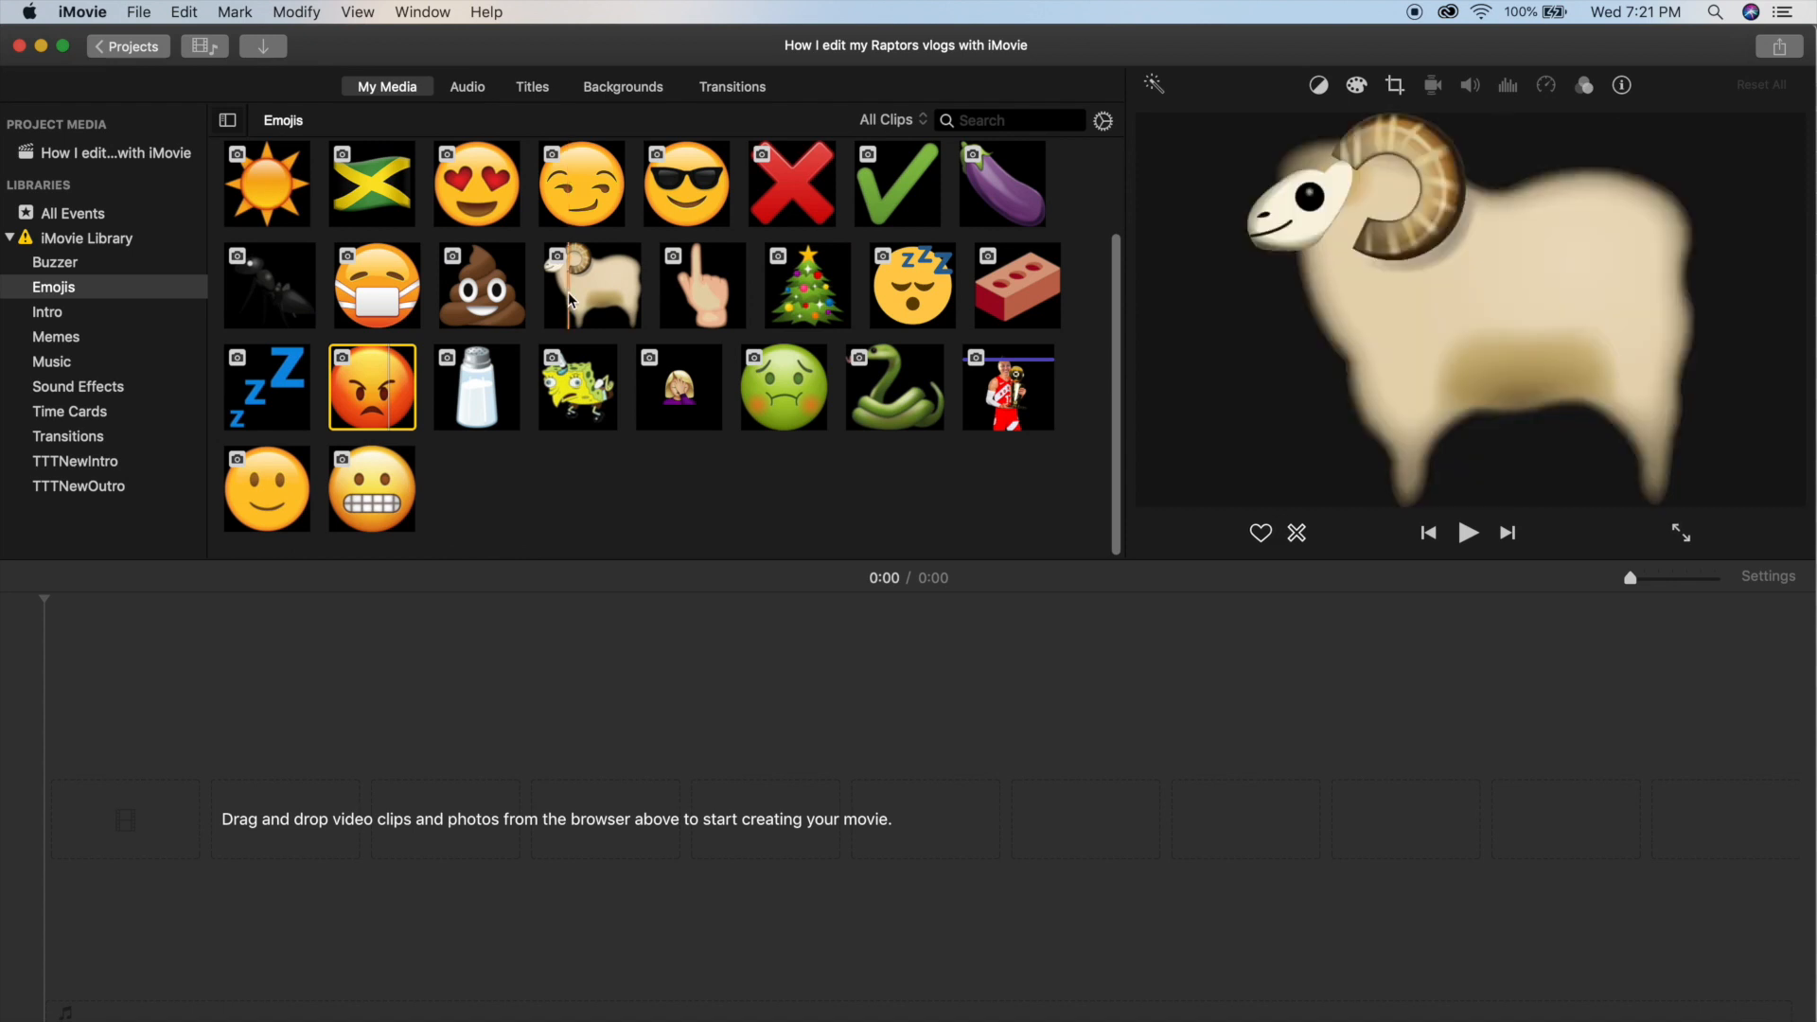
{"action": "scroll", "coordinate": [572, 296], "scroll_direction": "up", "scroll_amount": 2}
{"action": "left_click", "coordinate": [87, 338]}
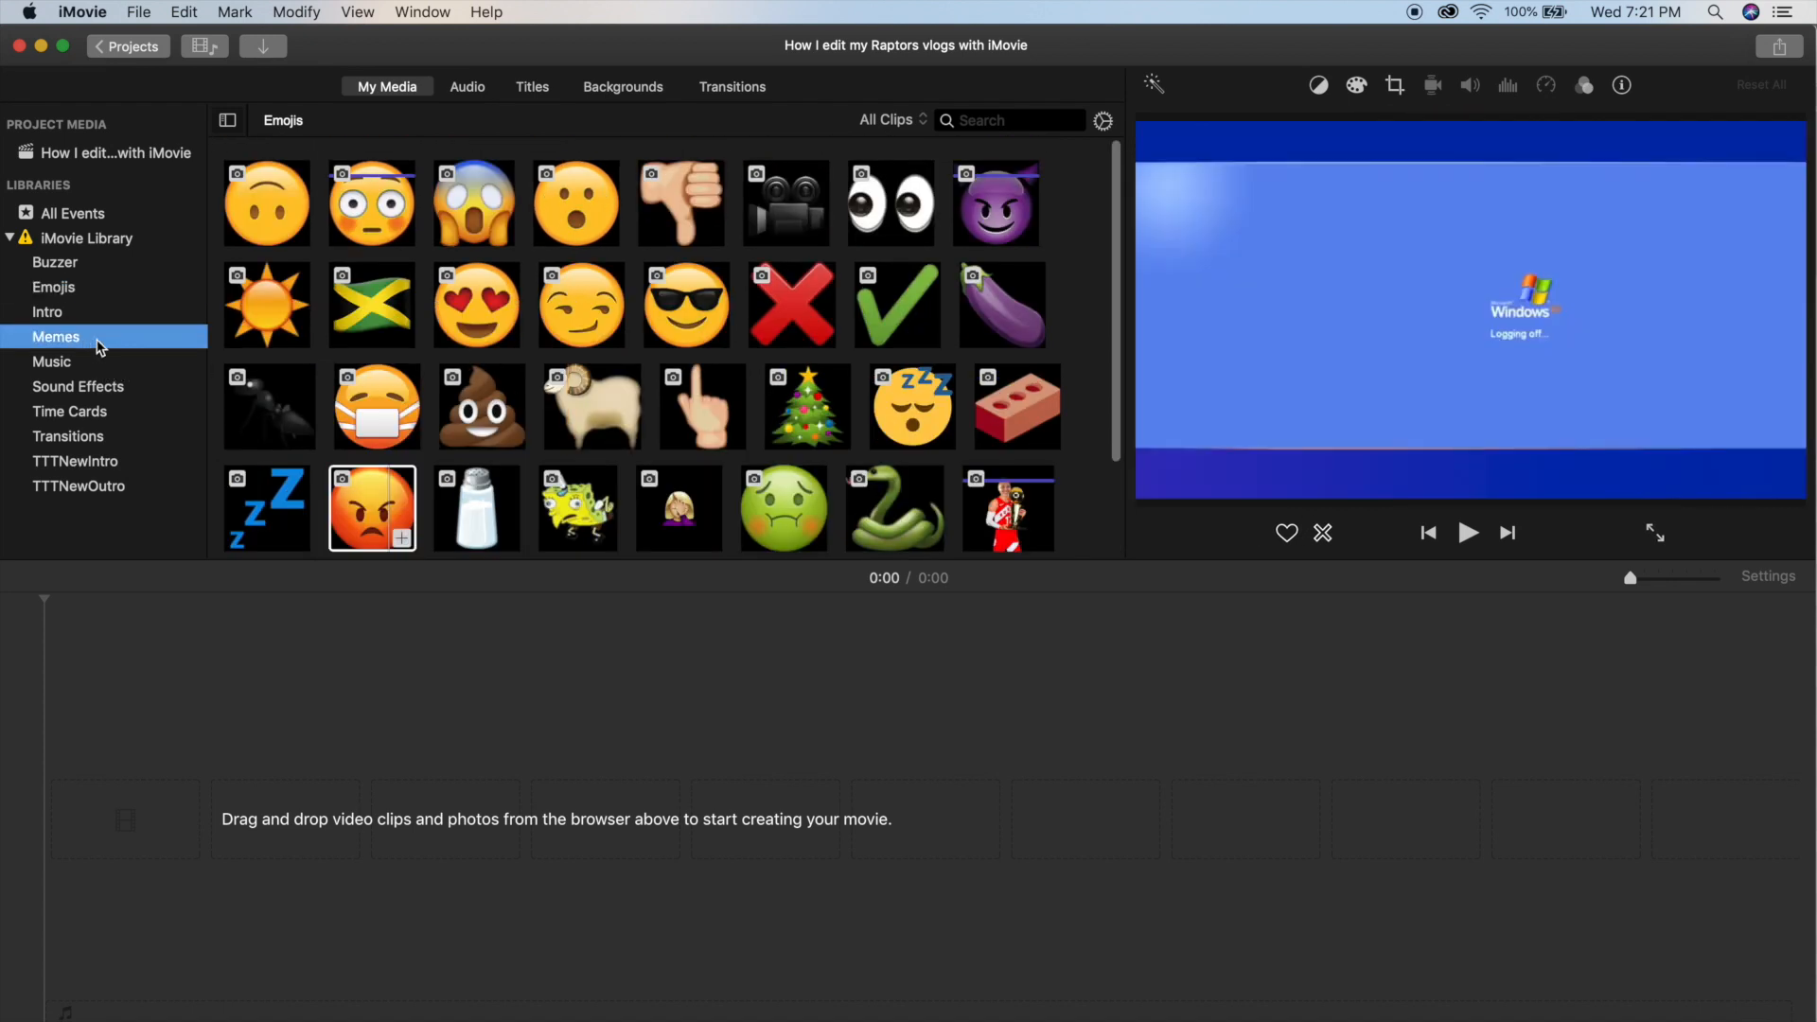
{"action": "left_click", "coordinate": [89, 363]}
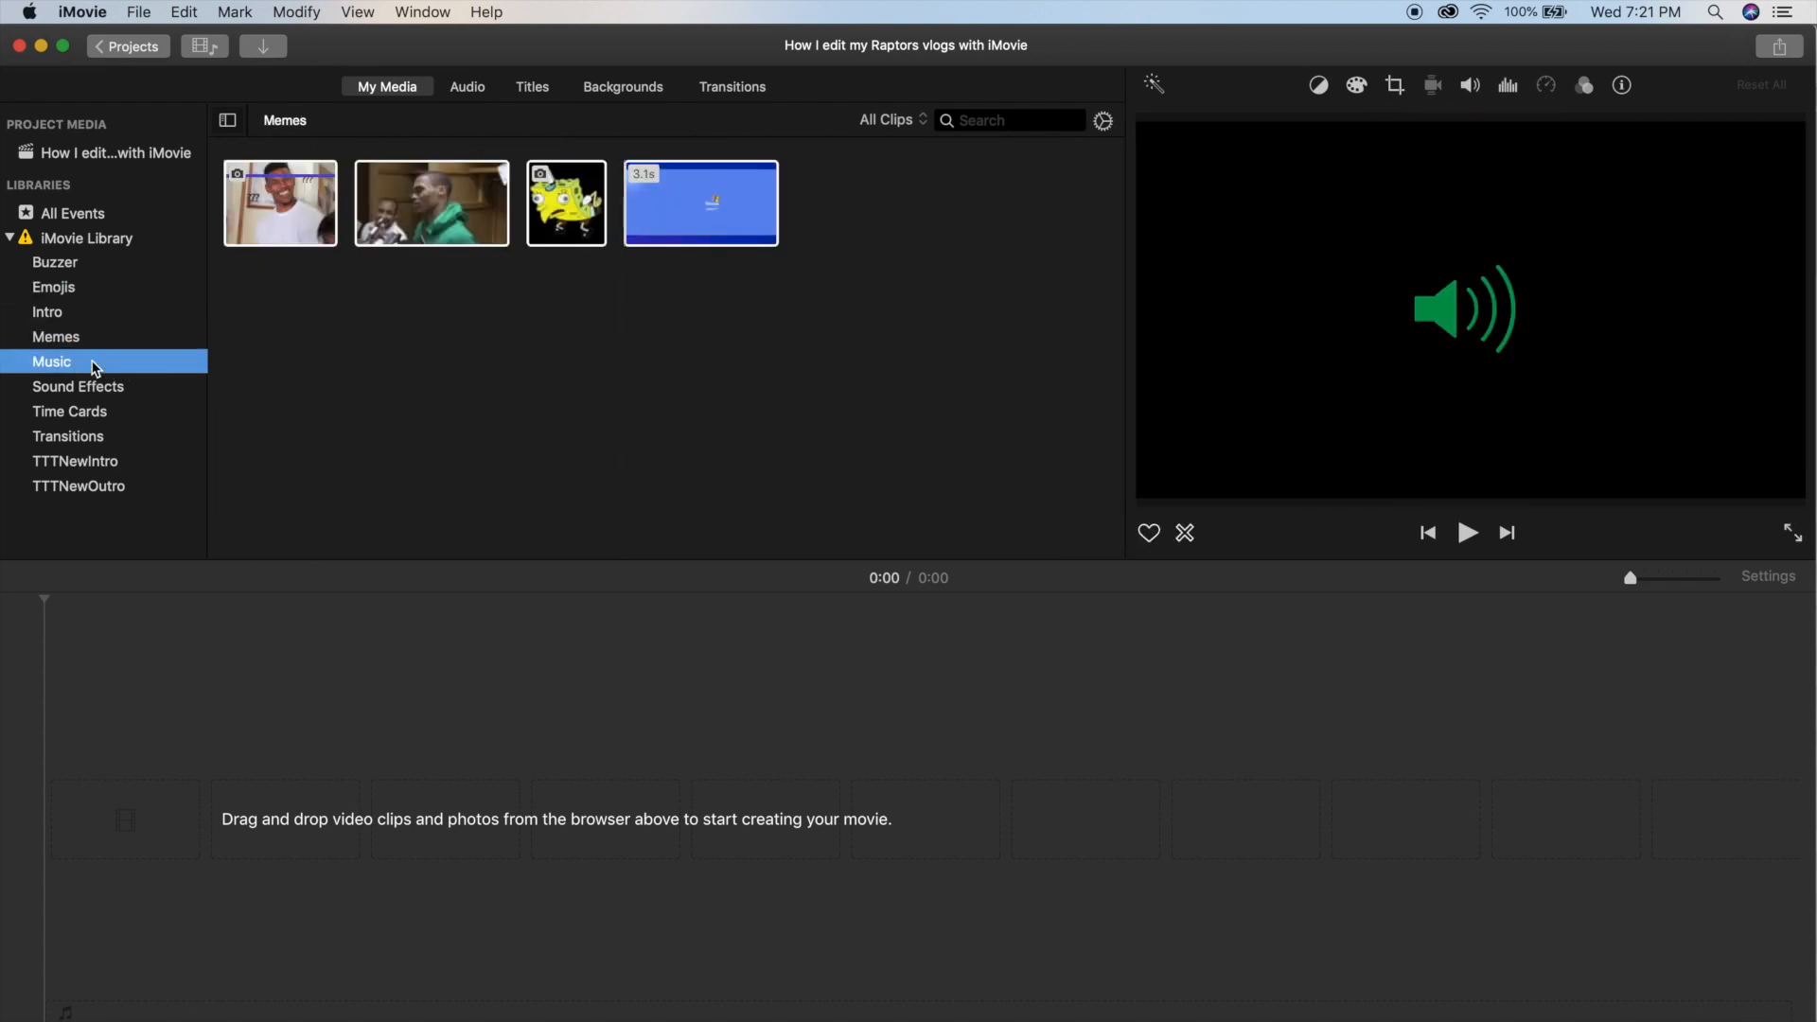
{"action": "scroll", "coordinate": [524, 295], "scroll_direction": "down", "scroll_amount": 3}
{"action": "scroll", "coordinate": [524, 295], "scroll_direction": "up", "scroll_amount": 5}
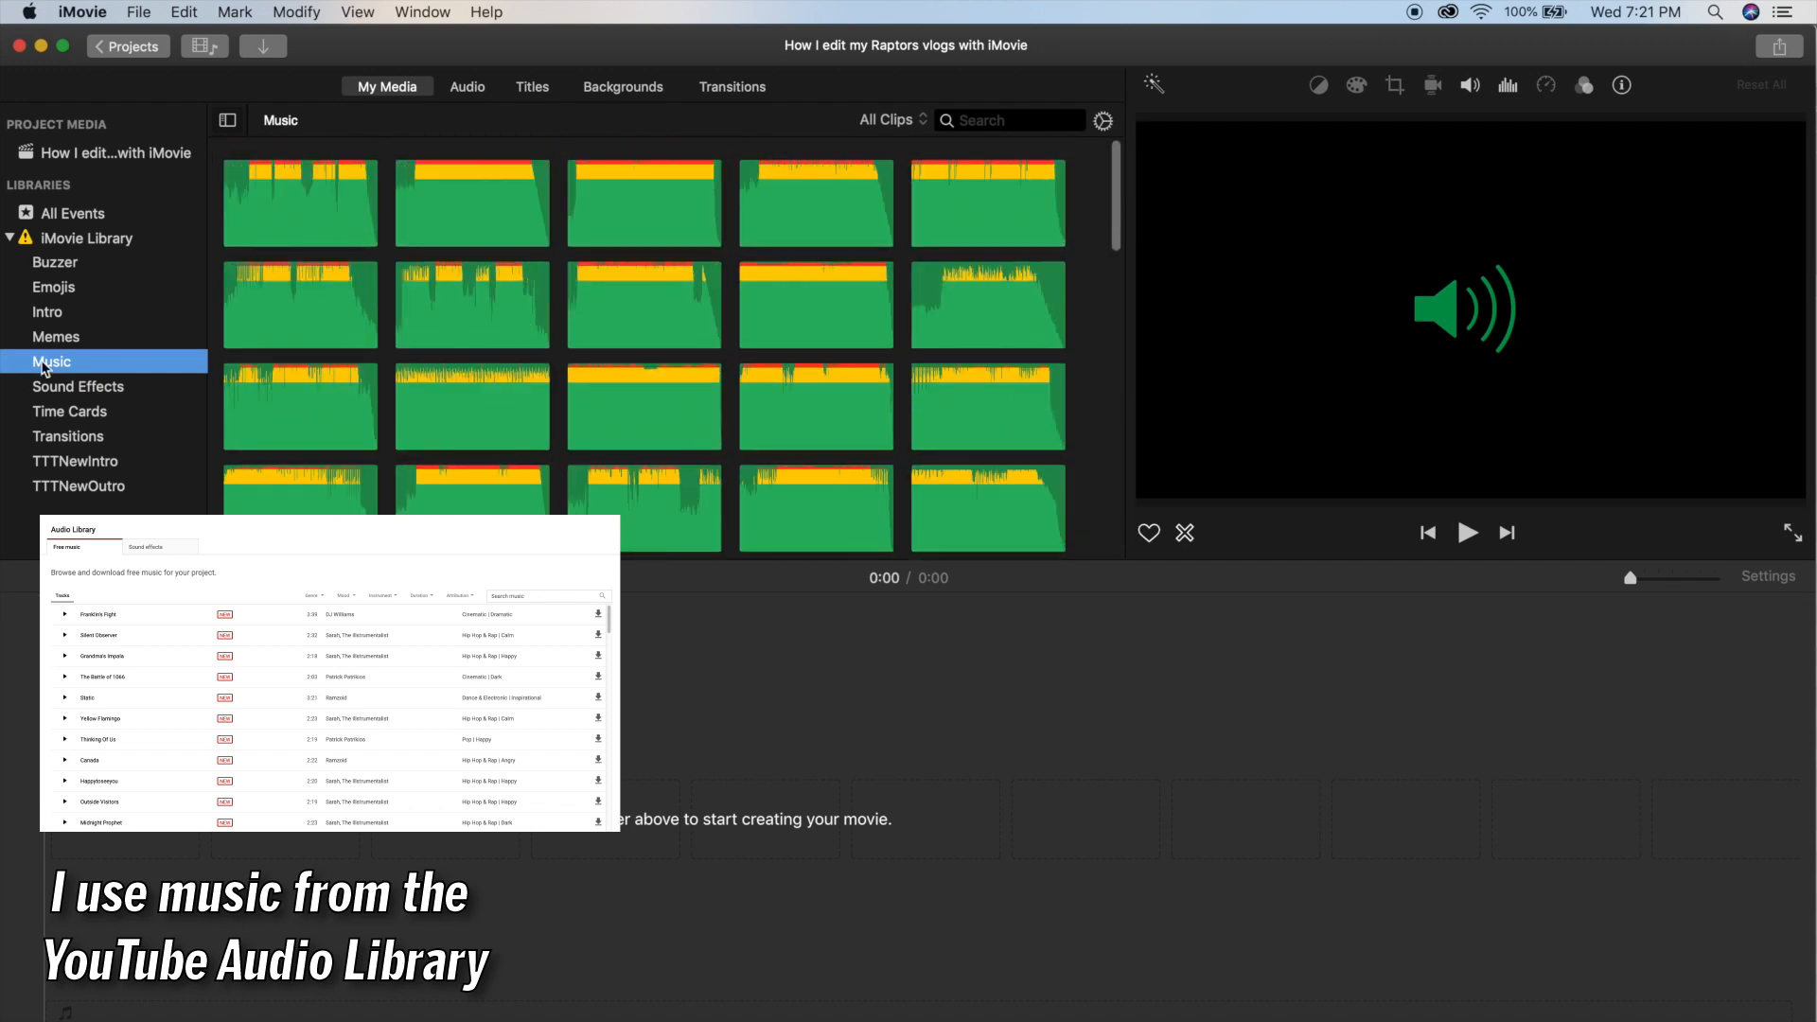
Browse the Sound Effects, Time Cards and Transitions events in the iMovie Library.
{"action": "left_click", "coordinate": [43, 386]}
{"action": "scroll", "coordinate": [507, 284], "scroll_direction": "down", "scroll_amount": 10}
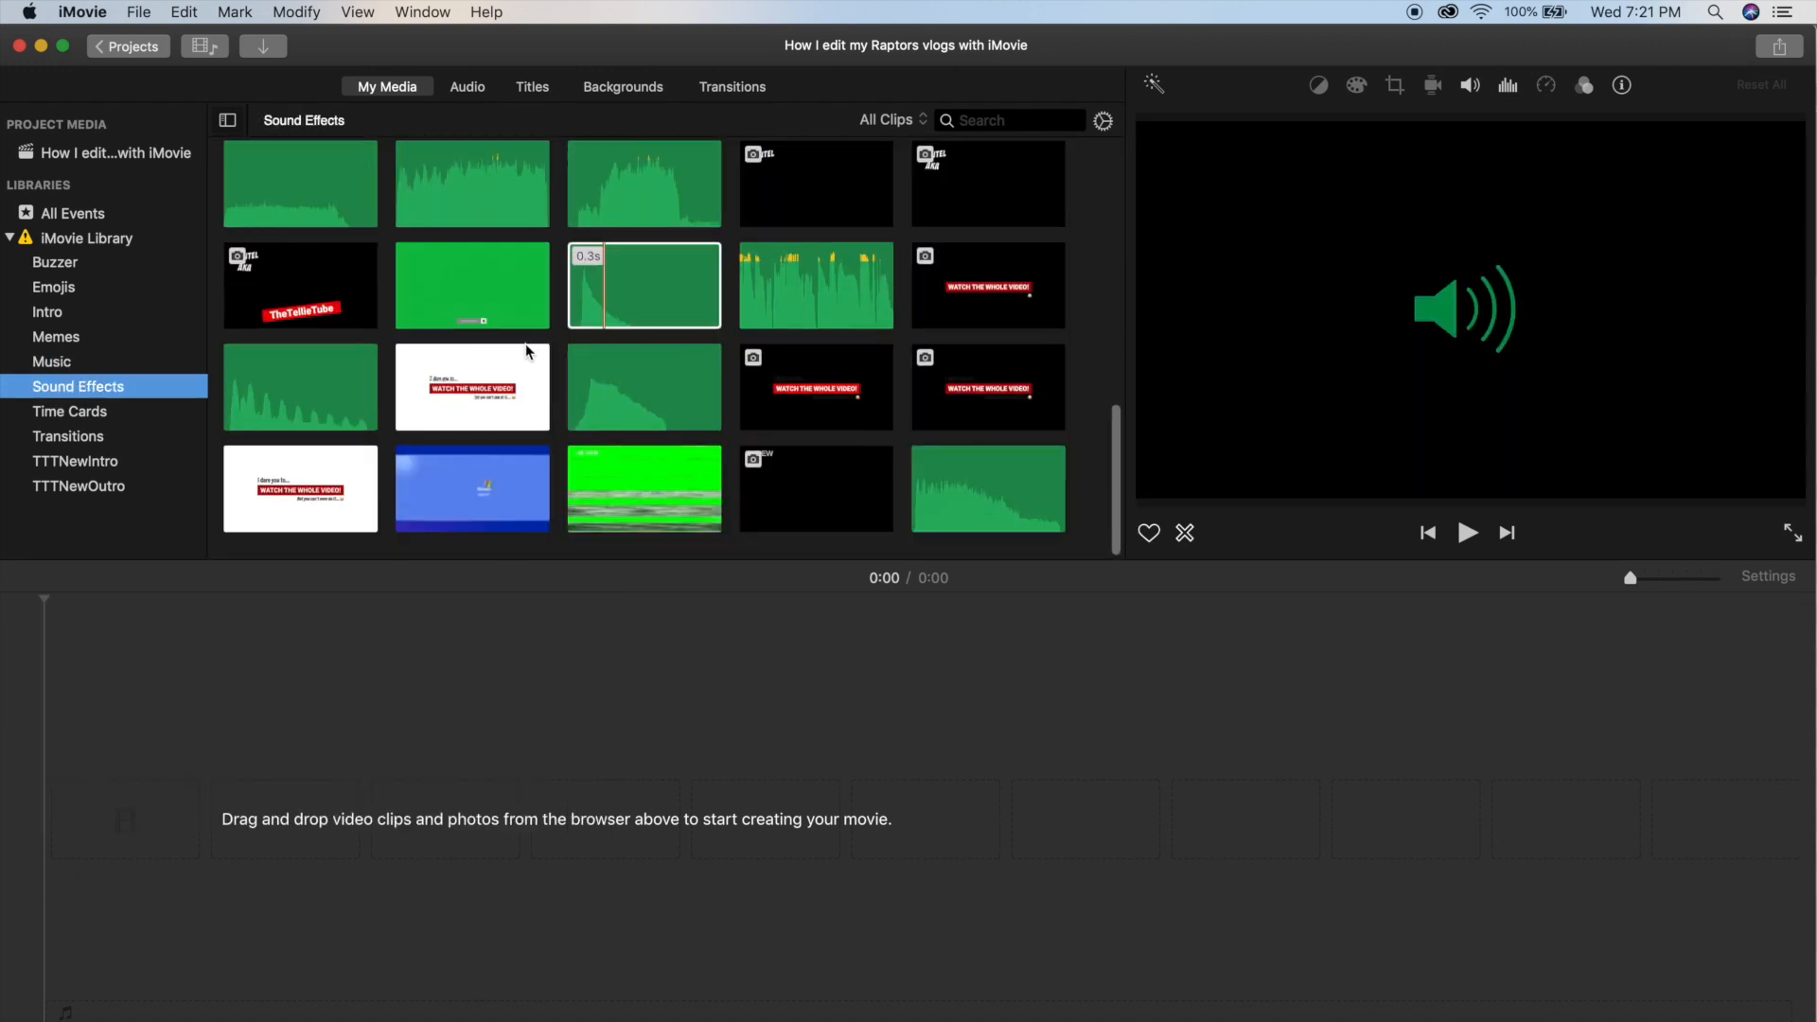
{"action": "scroll", "coordinate": [527, 352], "scroll_direction": "up", "scroll_amount": 10}
{"action": "scroll", "coordinate": [527, 352], "scroll_direction": "down", "scroll_amount": 9}
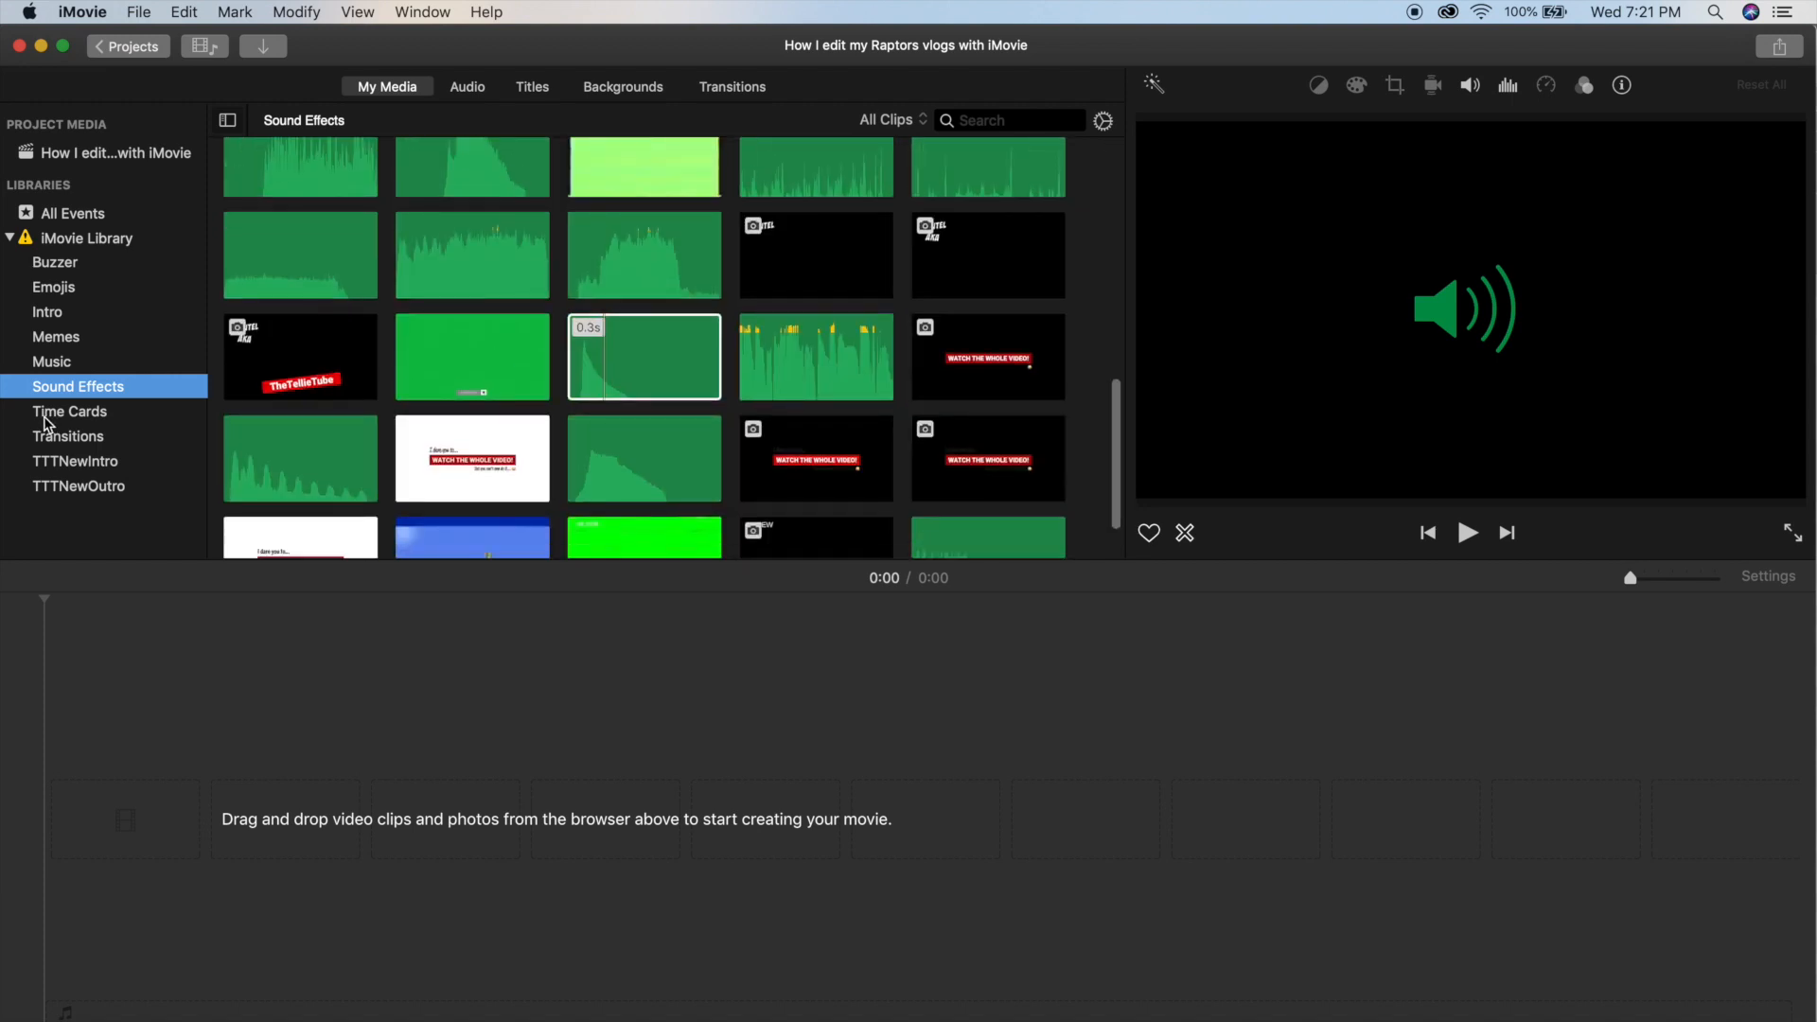
{"action": "left_click", "coordinate": [45, 417]}
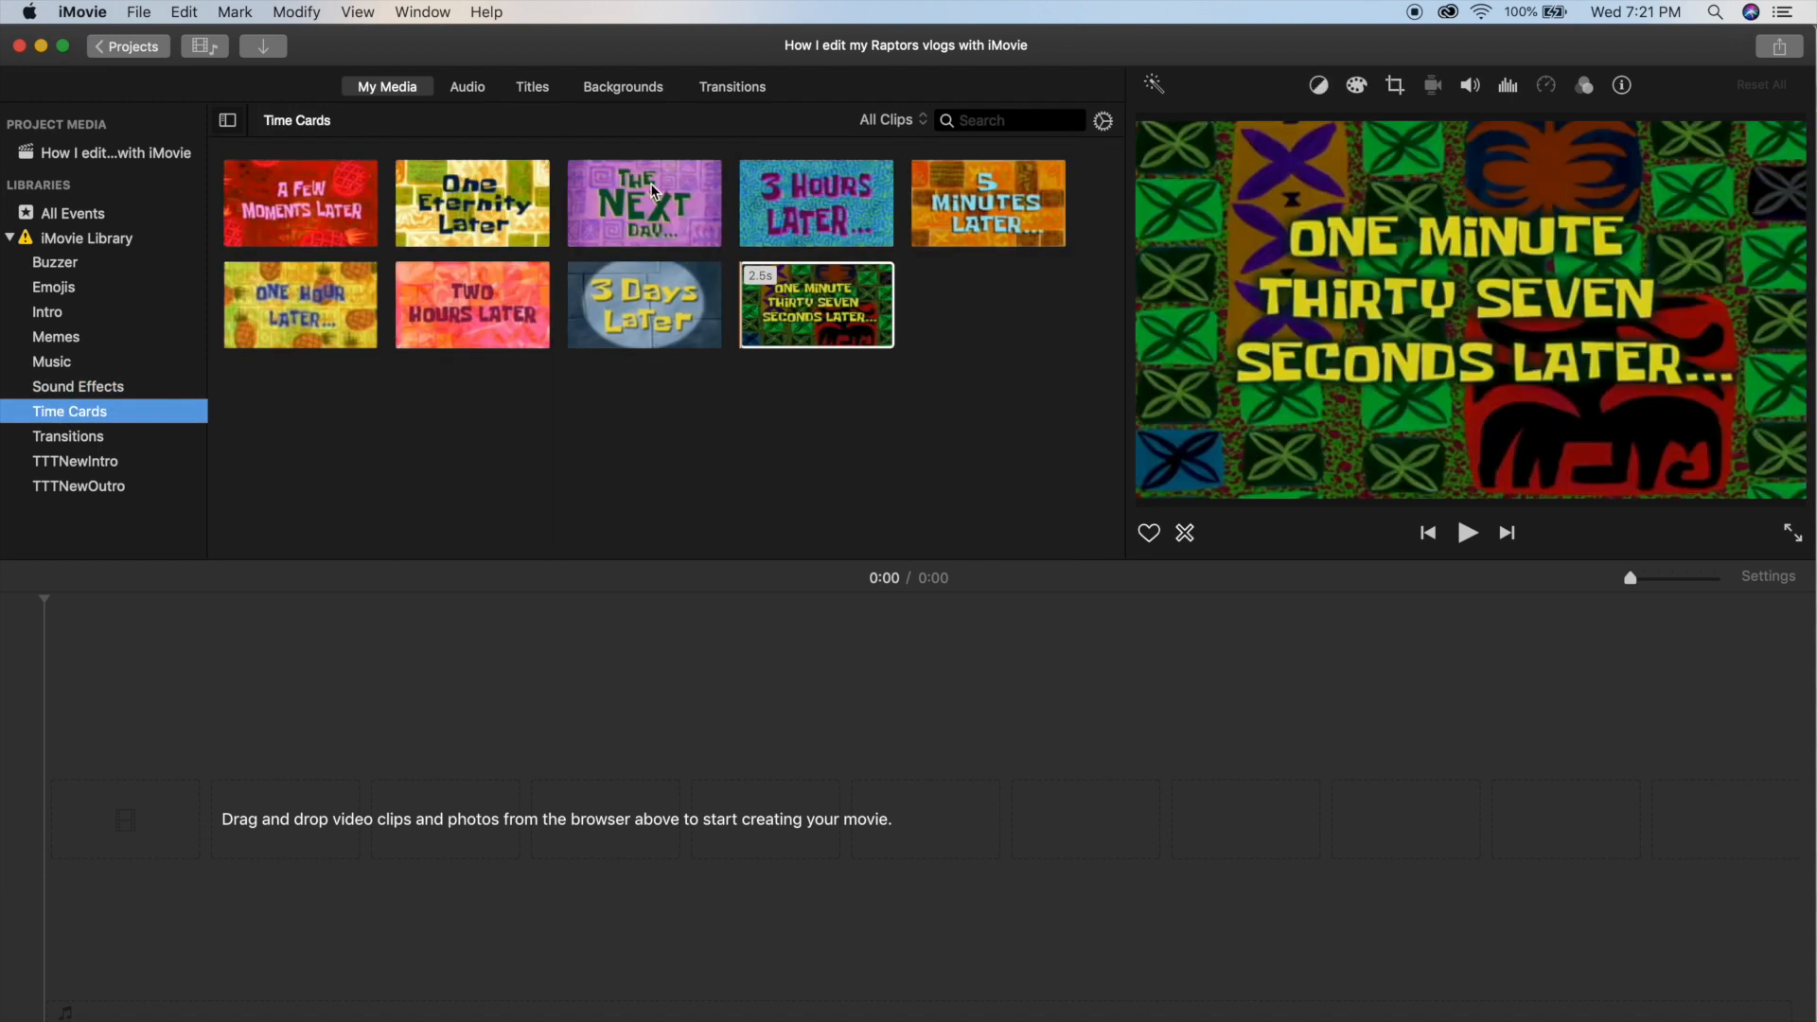
{"action": "left_click", "coordinate": [95, 436]}
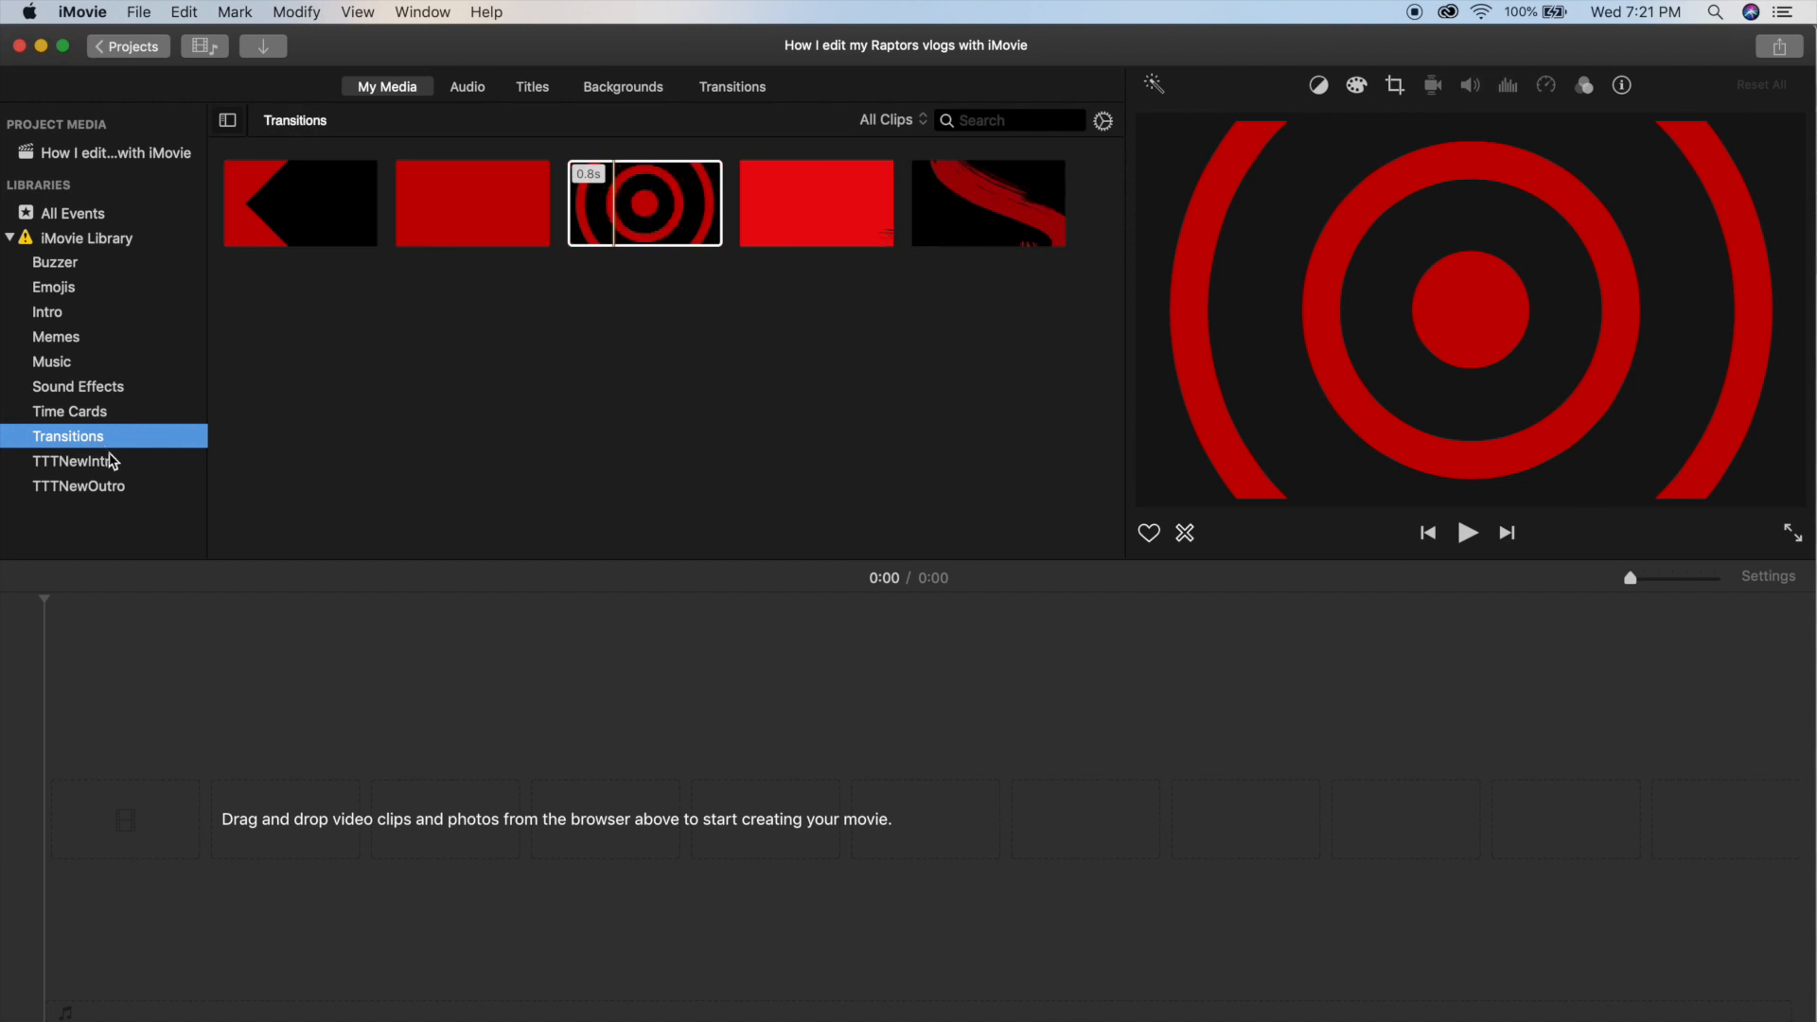
{"action": "left_click", "coordinate": [312, 216]}
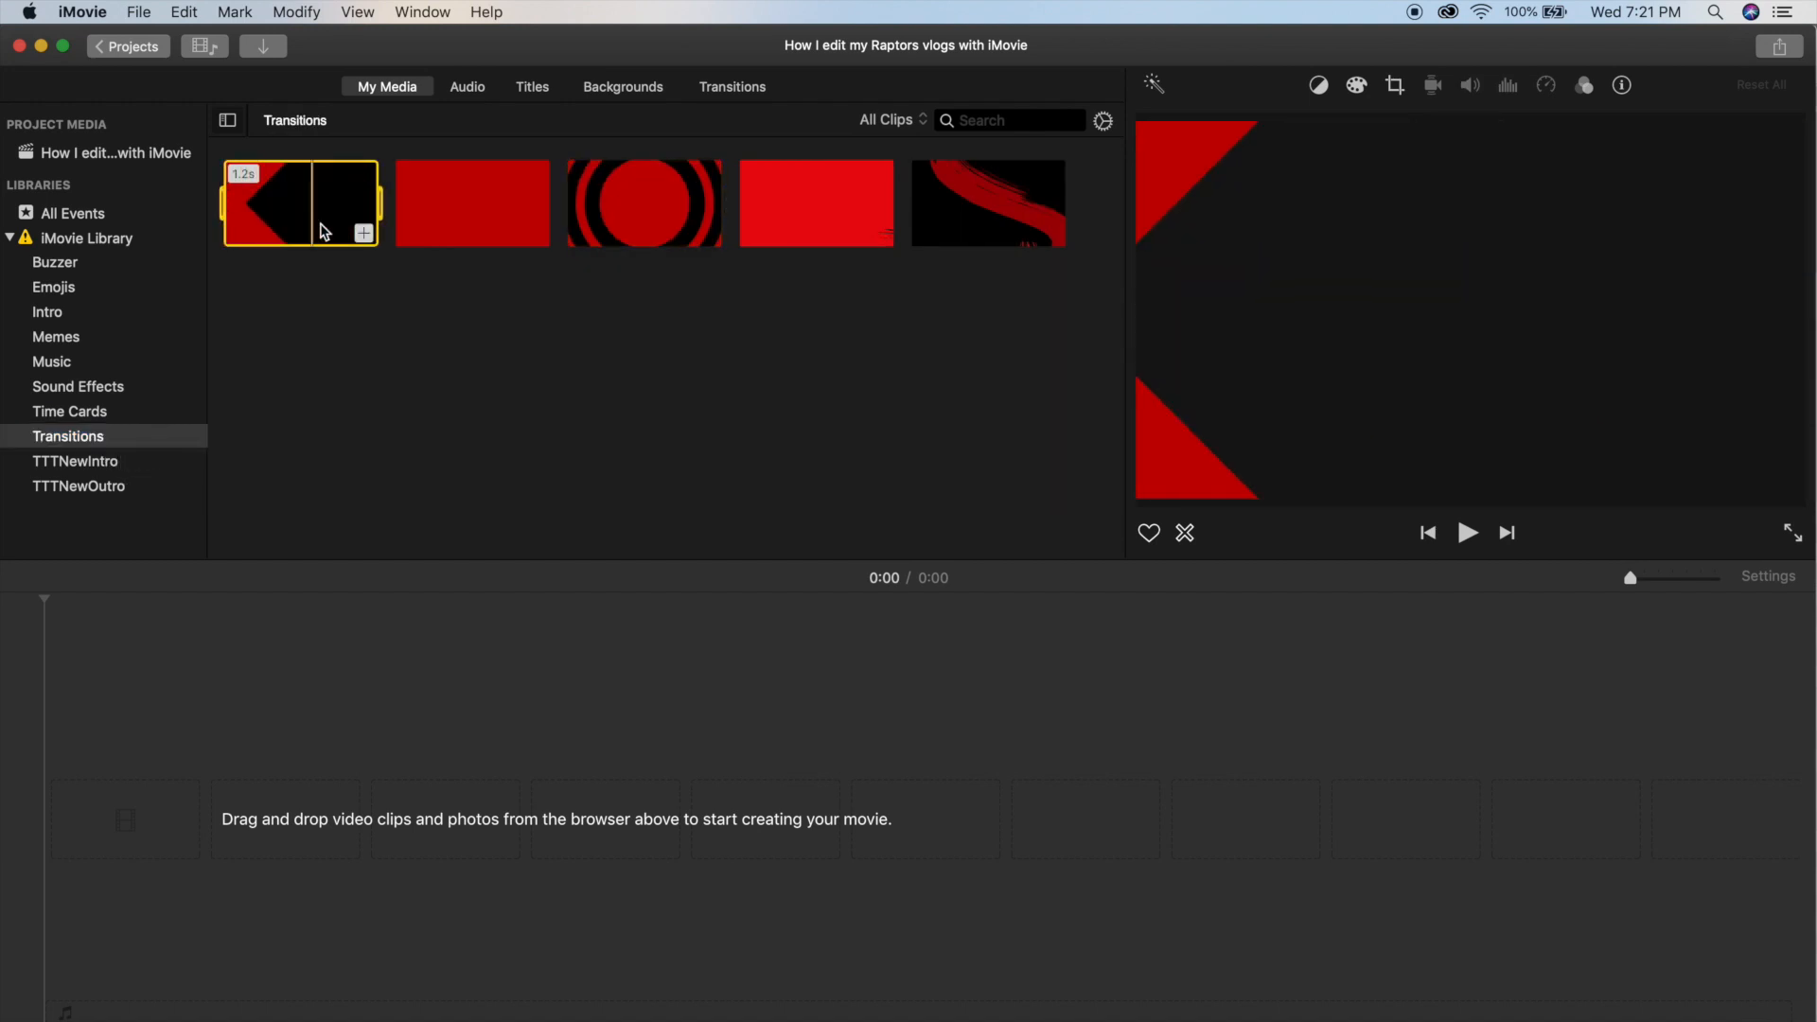
Look at the clips in the TTTNewIntro and TTTNewOutro events, and return to the project media.
{"action": "left_click", "coordinate": [142, 461]}
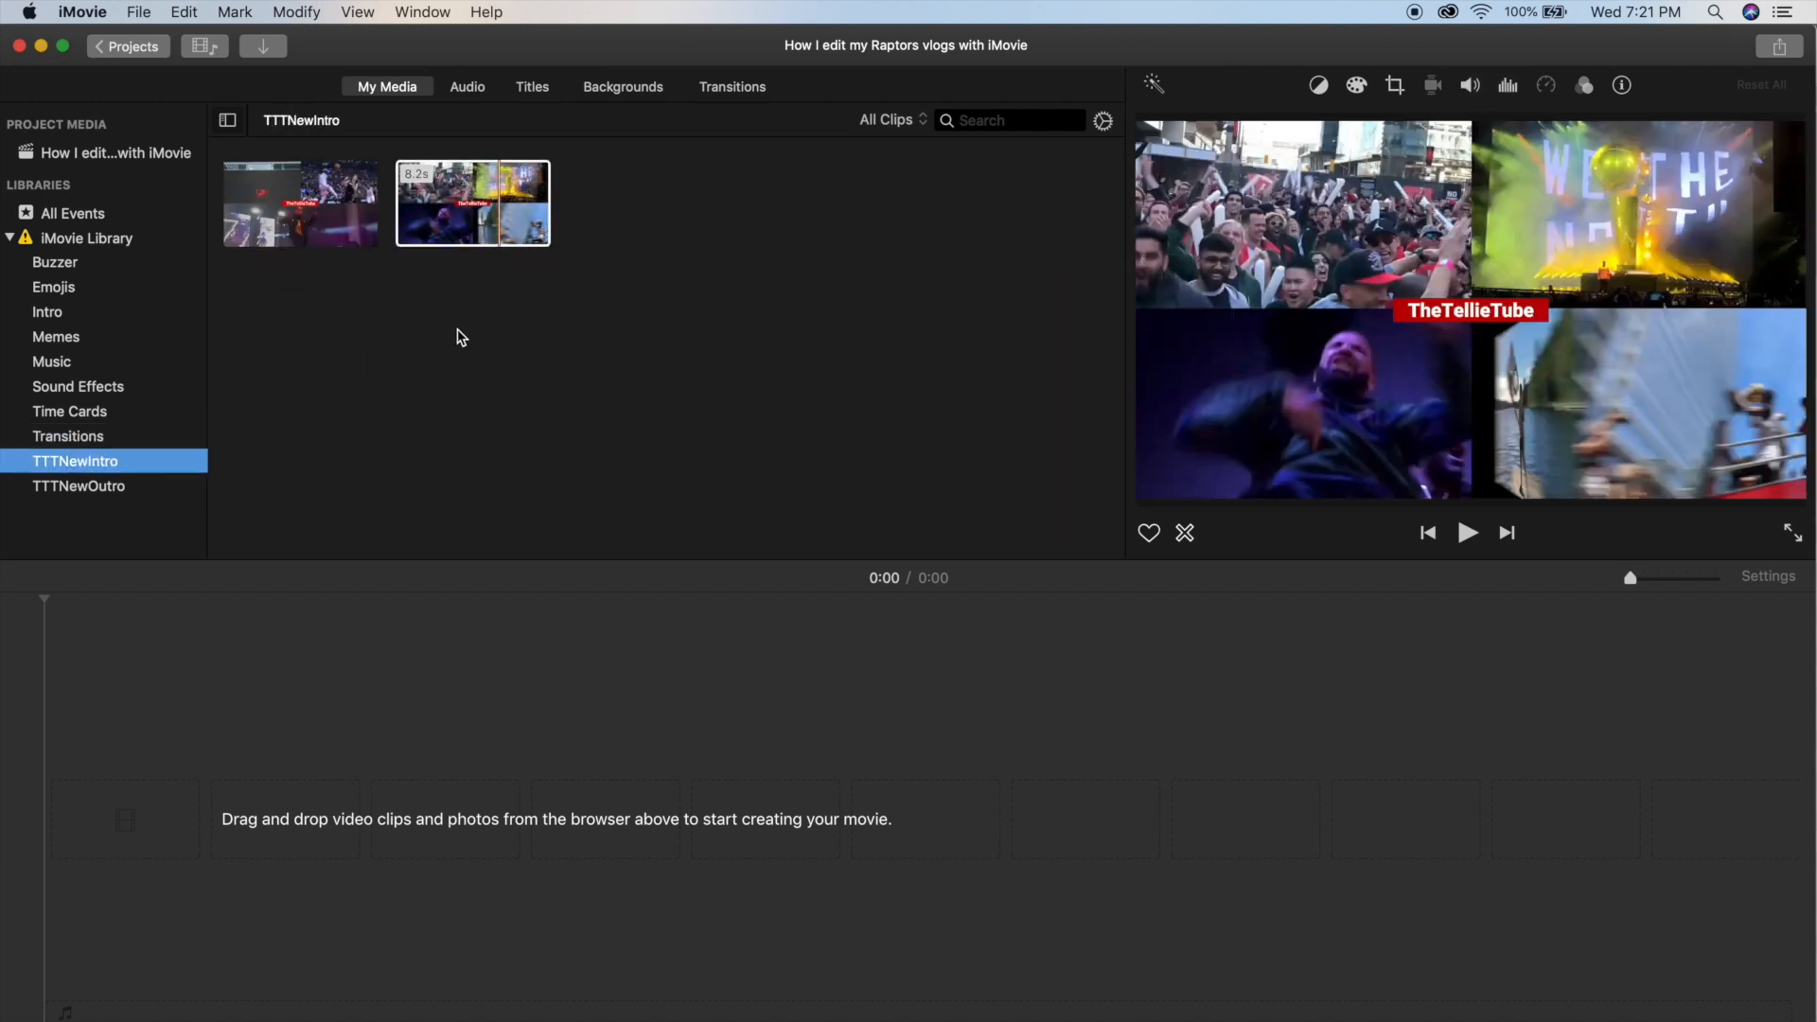
{"action": "left_click", "coordinate": [421, 228]}
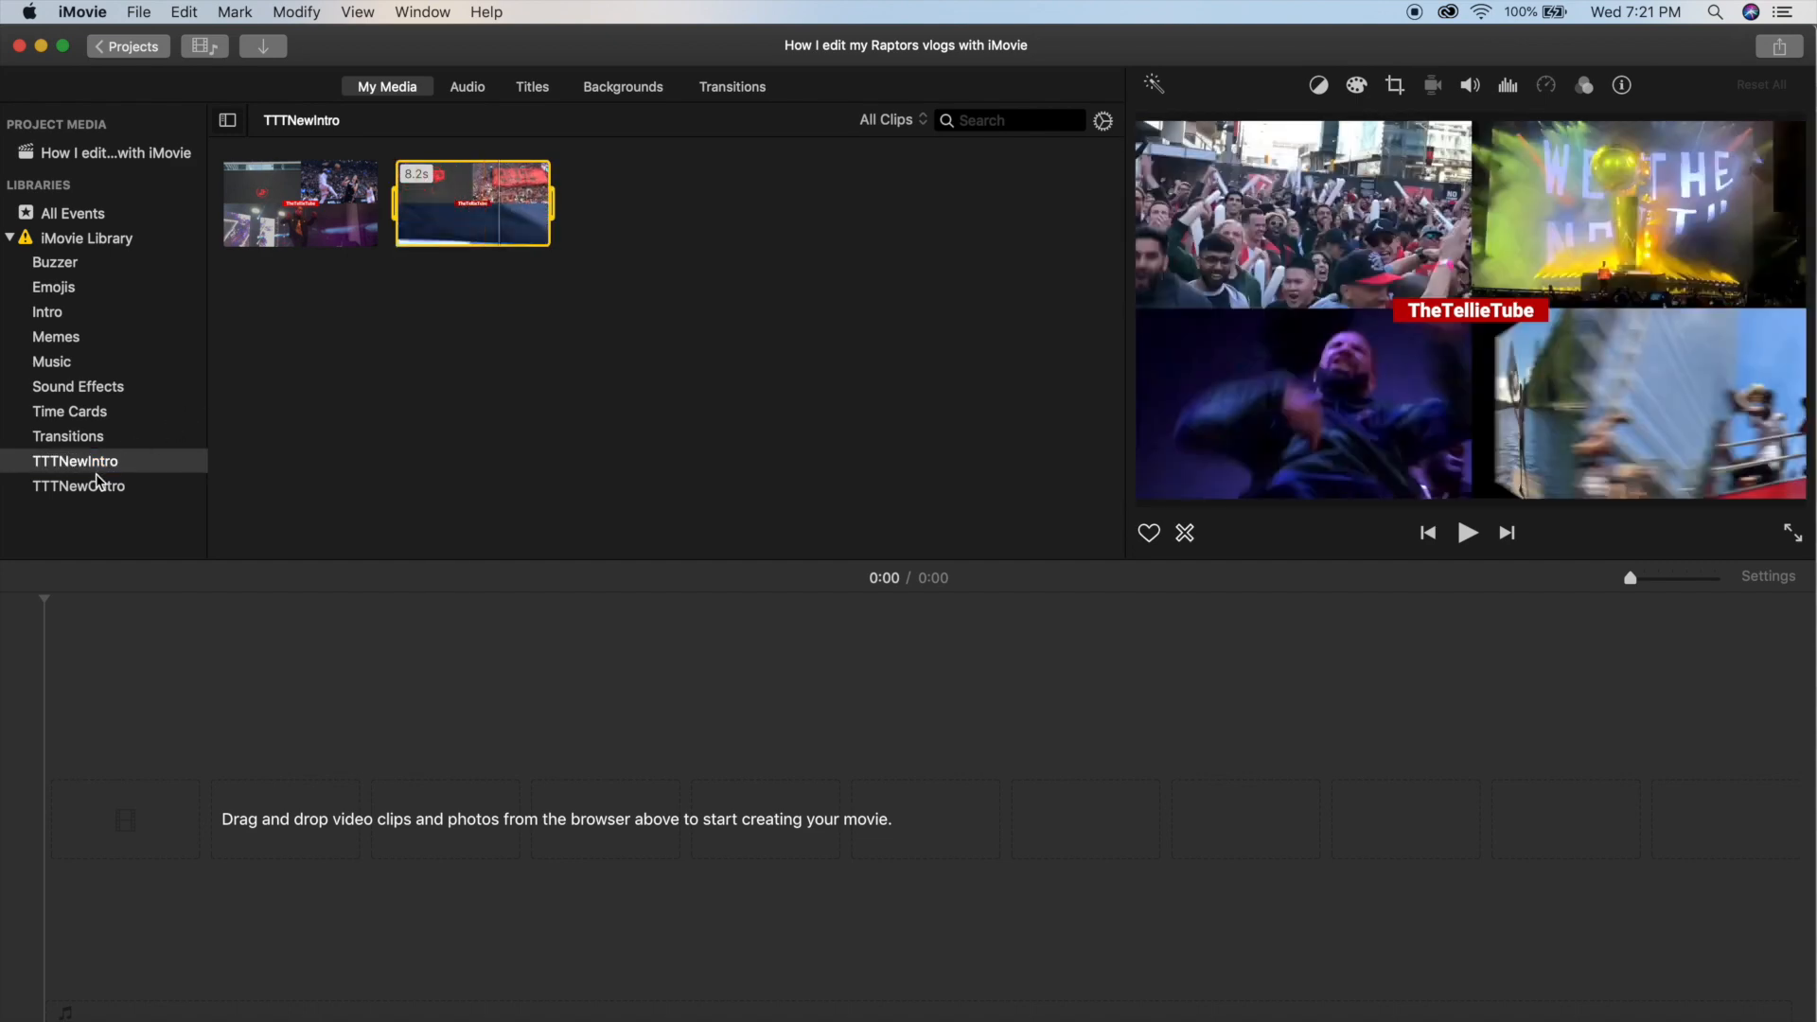
{"action": "left_click", "coordinate": [104, 485]}
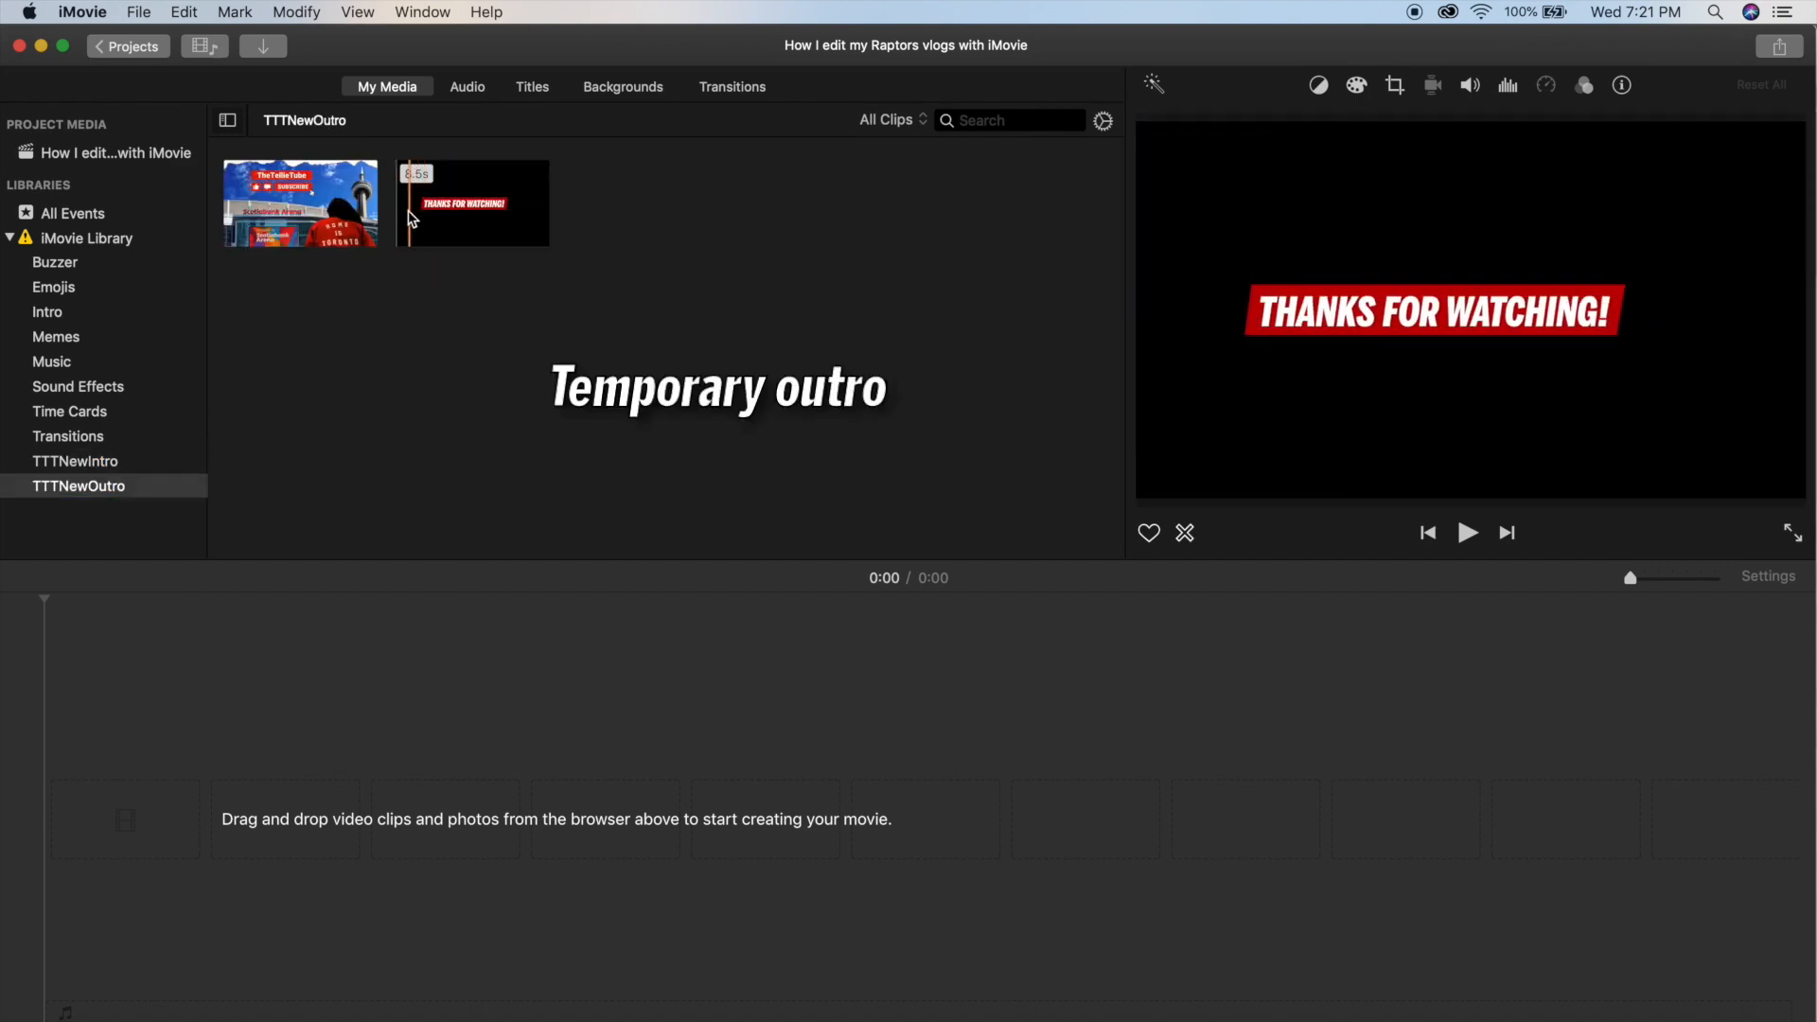
{"action": "left_click", "coordinate": [152, 164]}
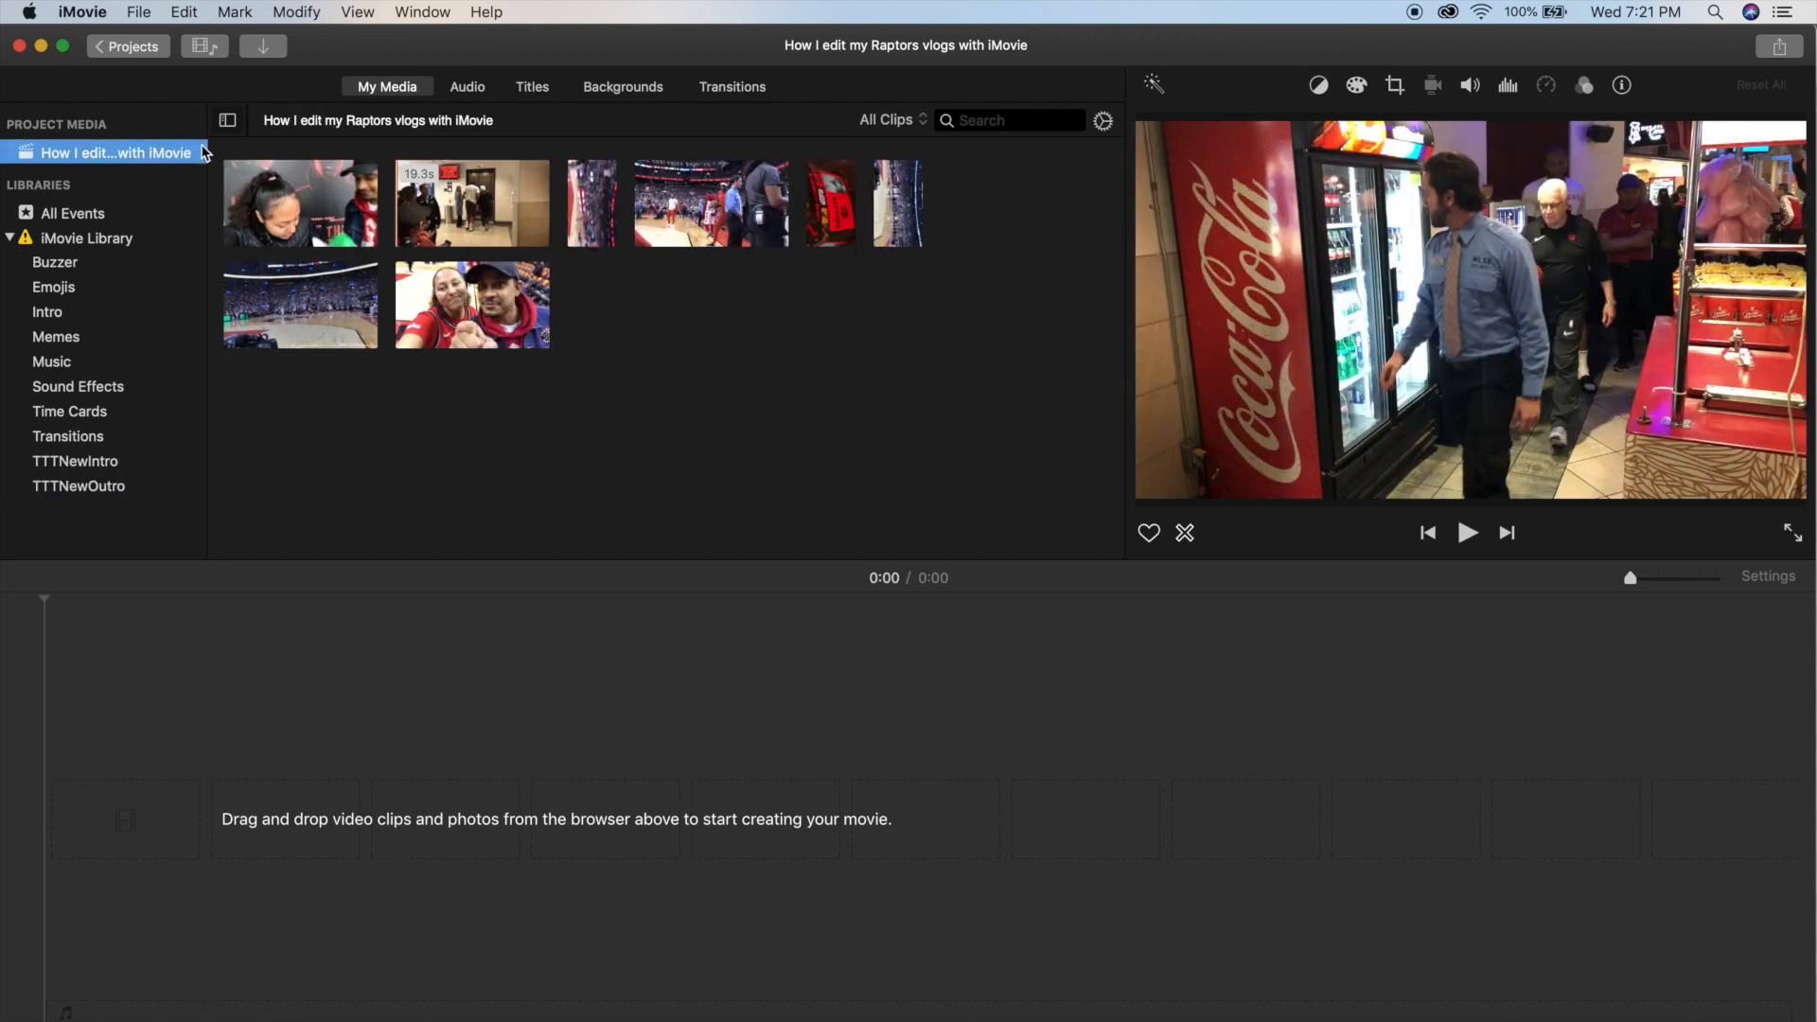
{"action": "left_click", "coordinate": [666, 367]}
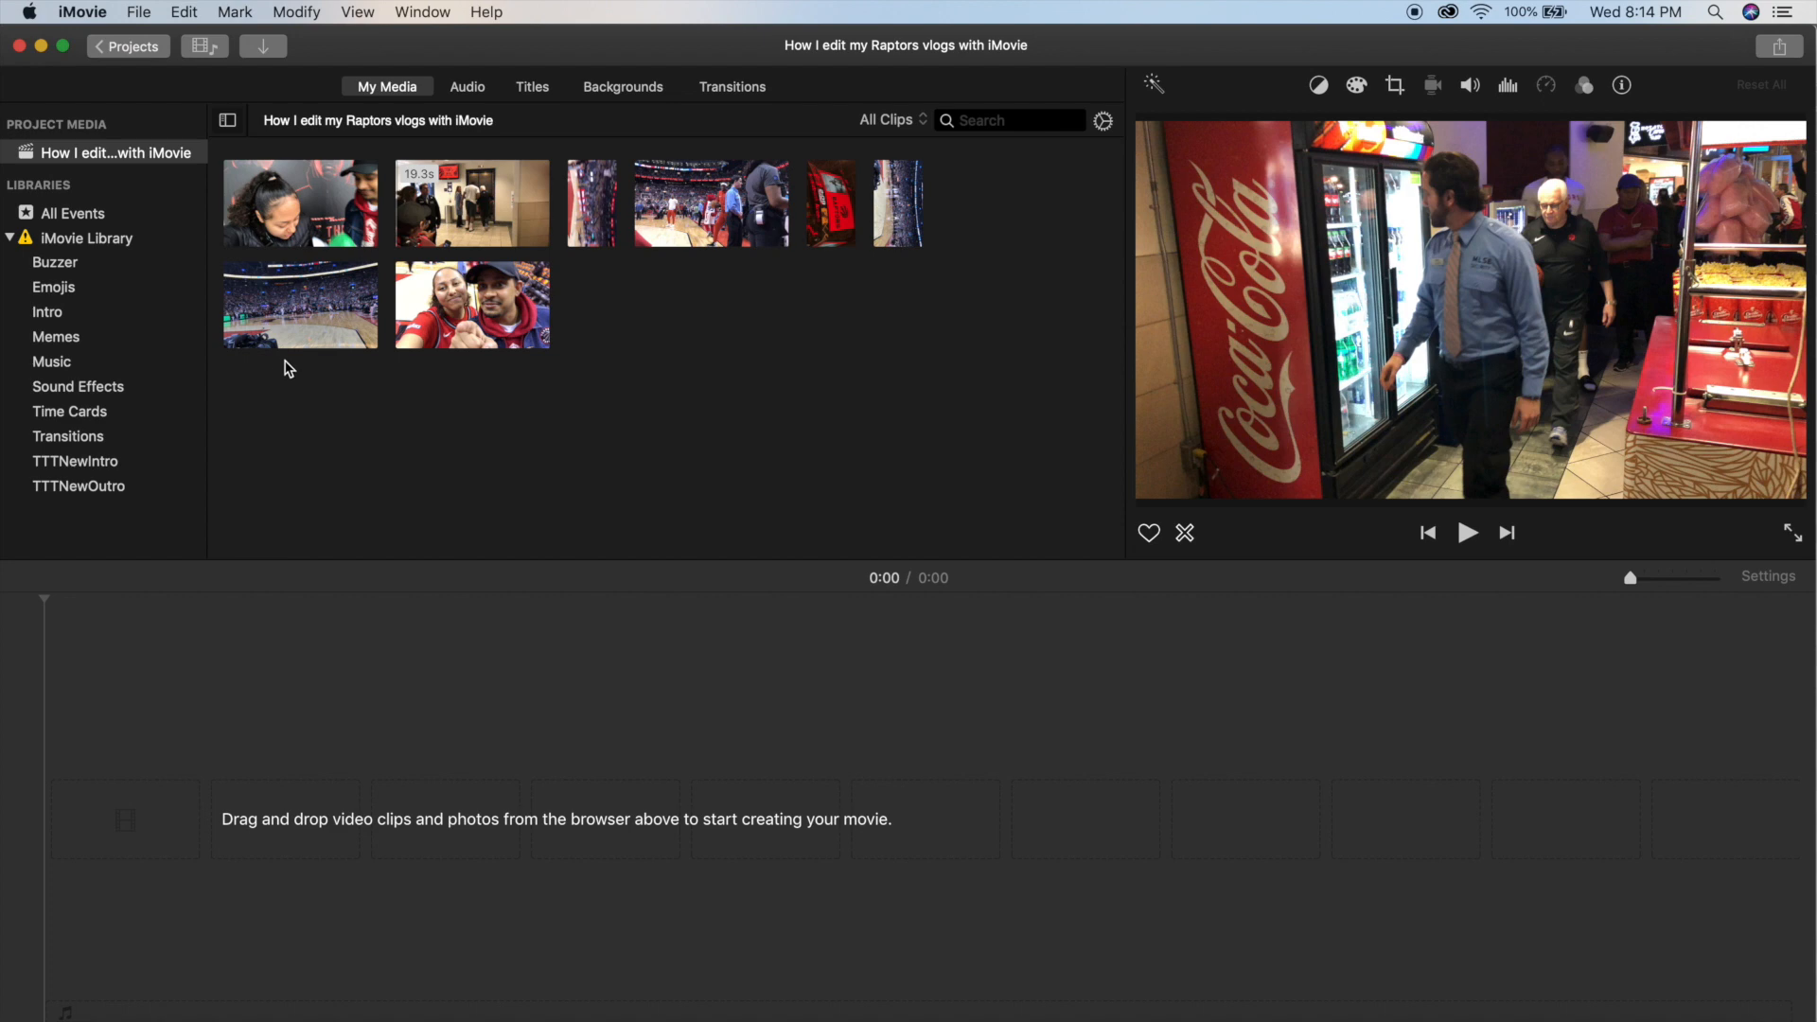
Add the second clip of the TTTNewIntro event to the start of the empty timeline.
{"action": "left_click", "coordinate": [112, 463]}
{"action": "left_click", "coordinate": [437, 224]}
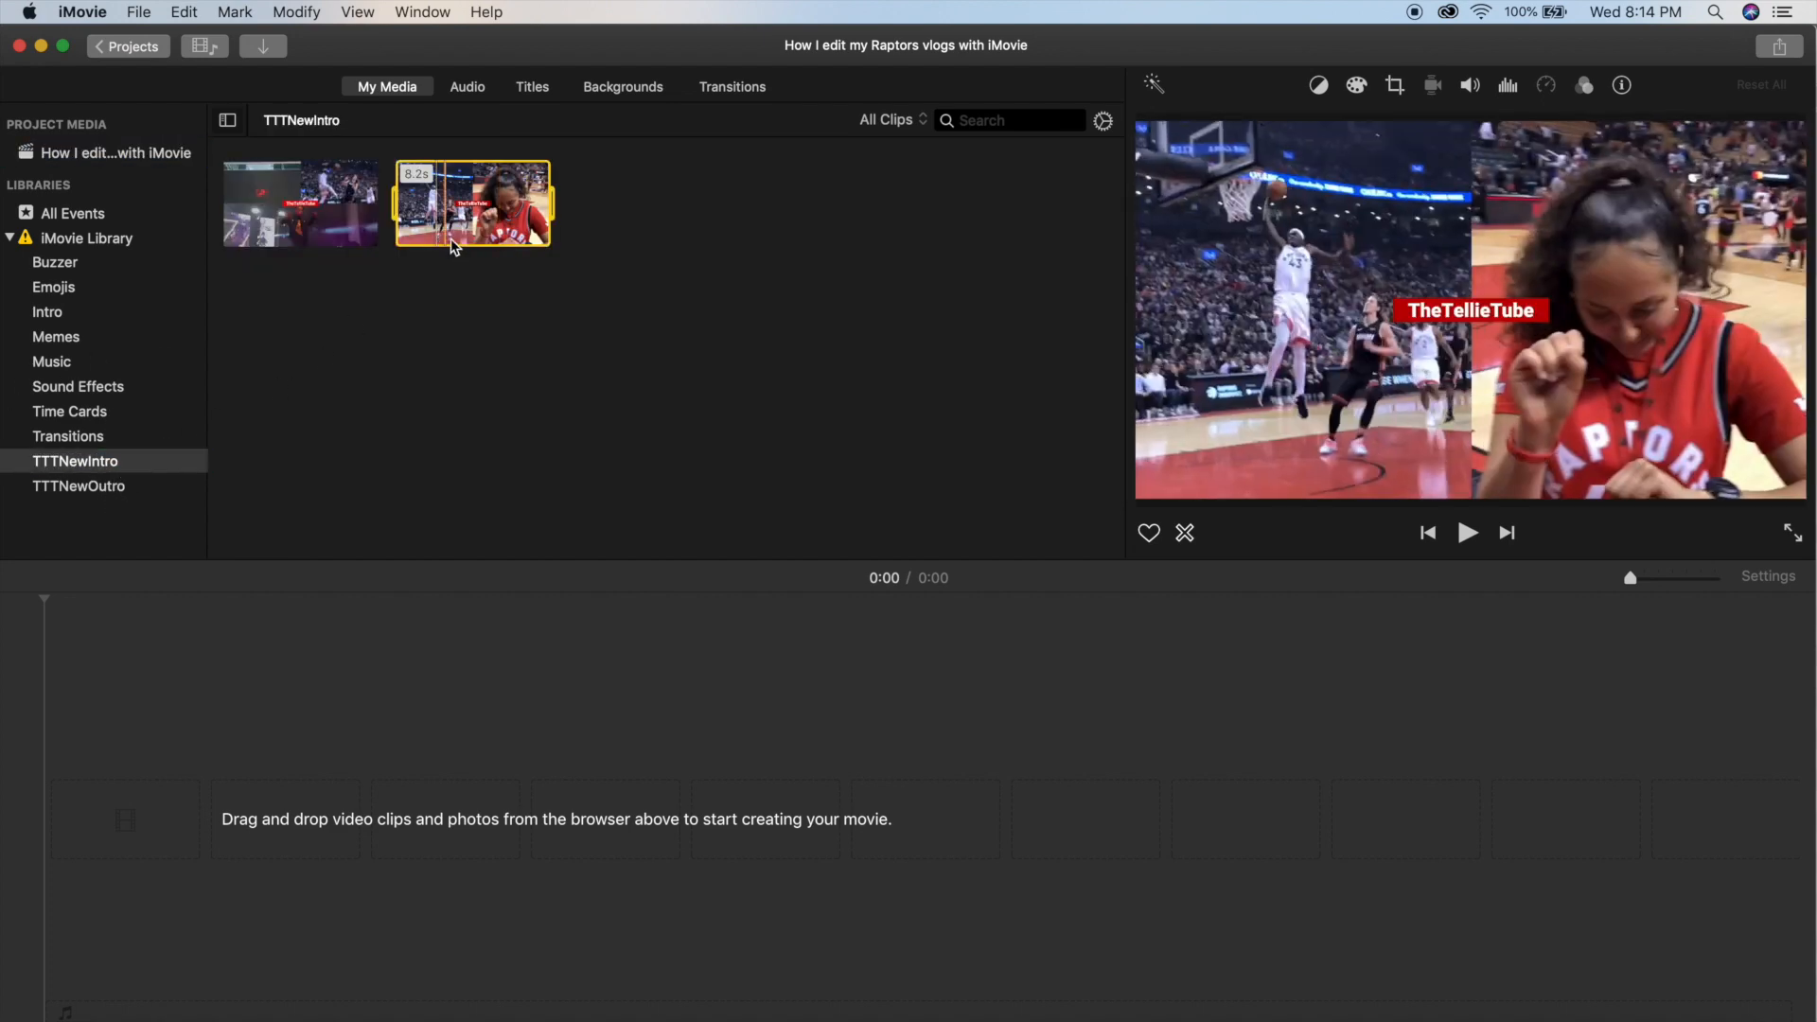
{"action": "left_click_drag", "start_coordinate": [467, 201], "coordinate": [122, 799]}
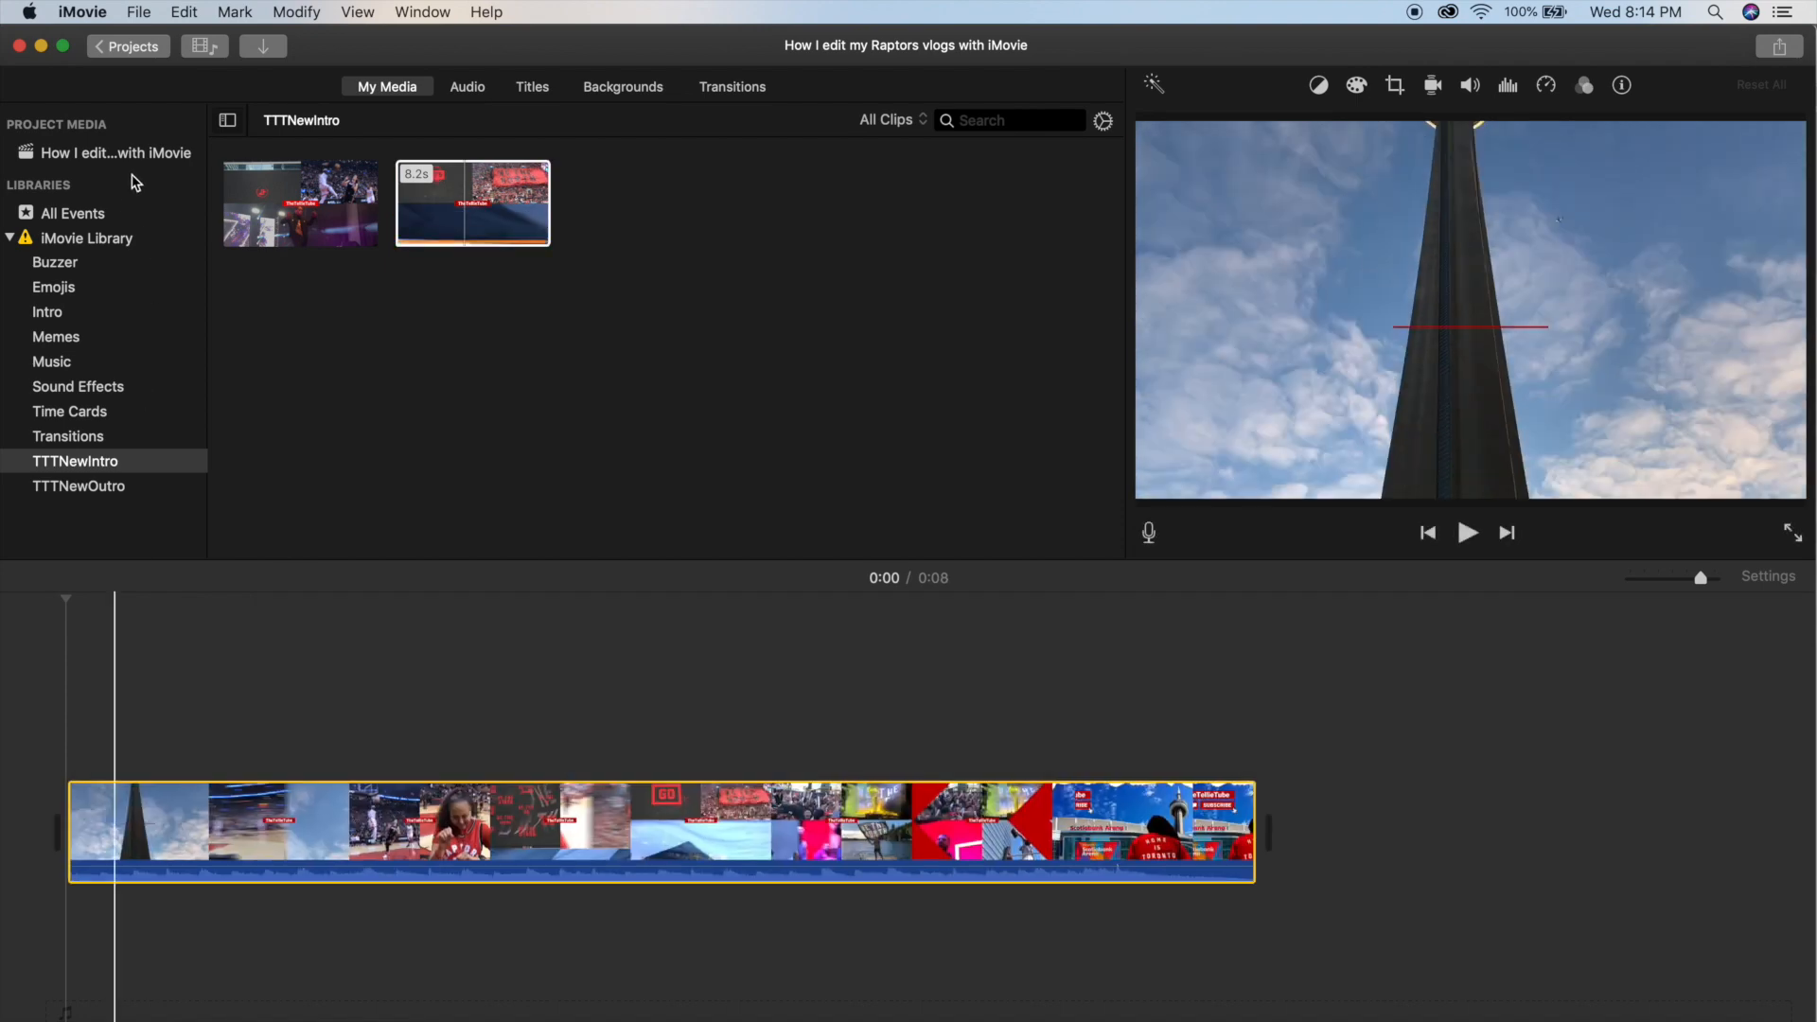
Place the 0.3 s TV-static clip from the Sound Effects event before and after the intro clip, and play the sequence.
{"action": "left_click", "coordinate": [80, 386]}
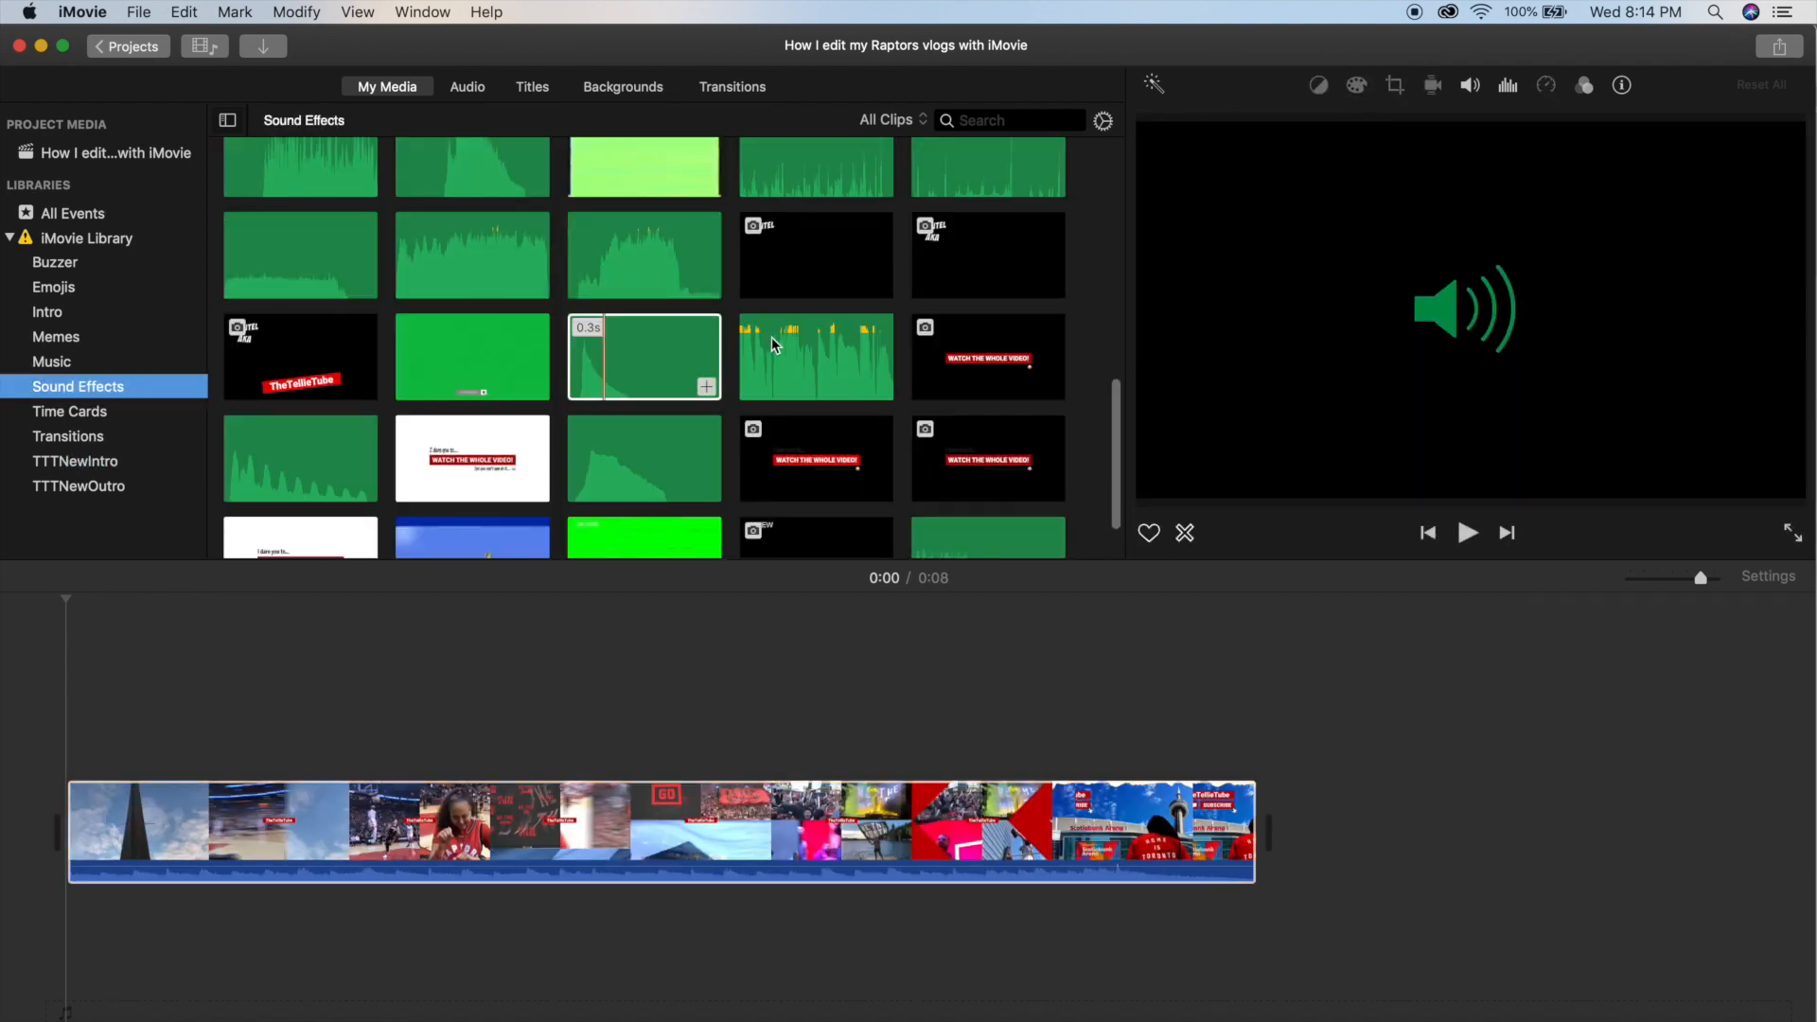
{"action": "scroll", "coordinate": [733, 367], "scroll_direction": "down", "scroll_amount": 2}
{"action": "scroll", "coordinate": [734, 368], "scroll_direction": "up", "scroll_amount": 10}
{"action": "scroll", "coordinate": [706, 341], "scroll_direction": "down", "scroll_amount": 4}
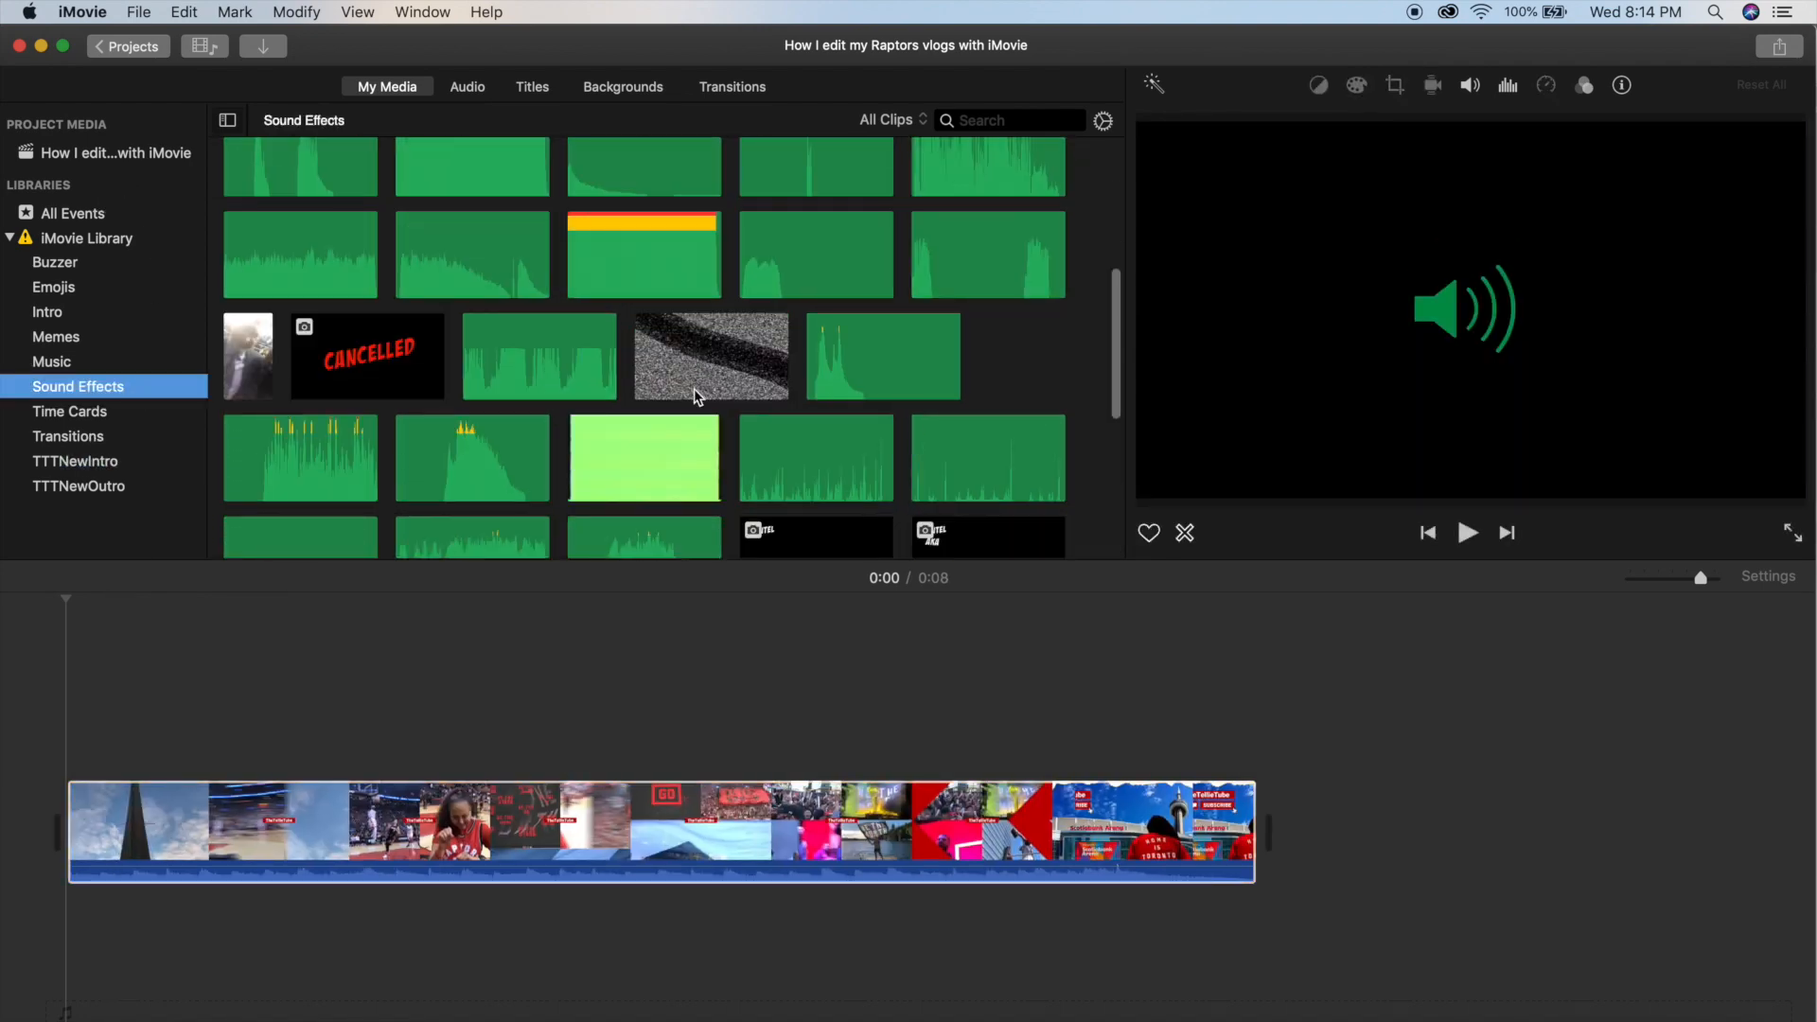
{"action": "left_click", "coordinate": [689, 325]}
{"action": "left_click_drag", "start_coordinate": [689, 325], "coordinate": [71, 823]}
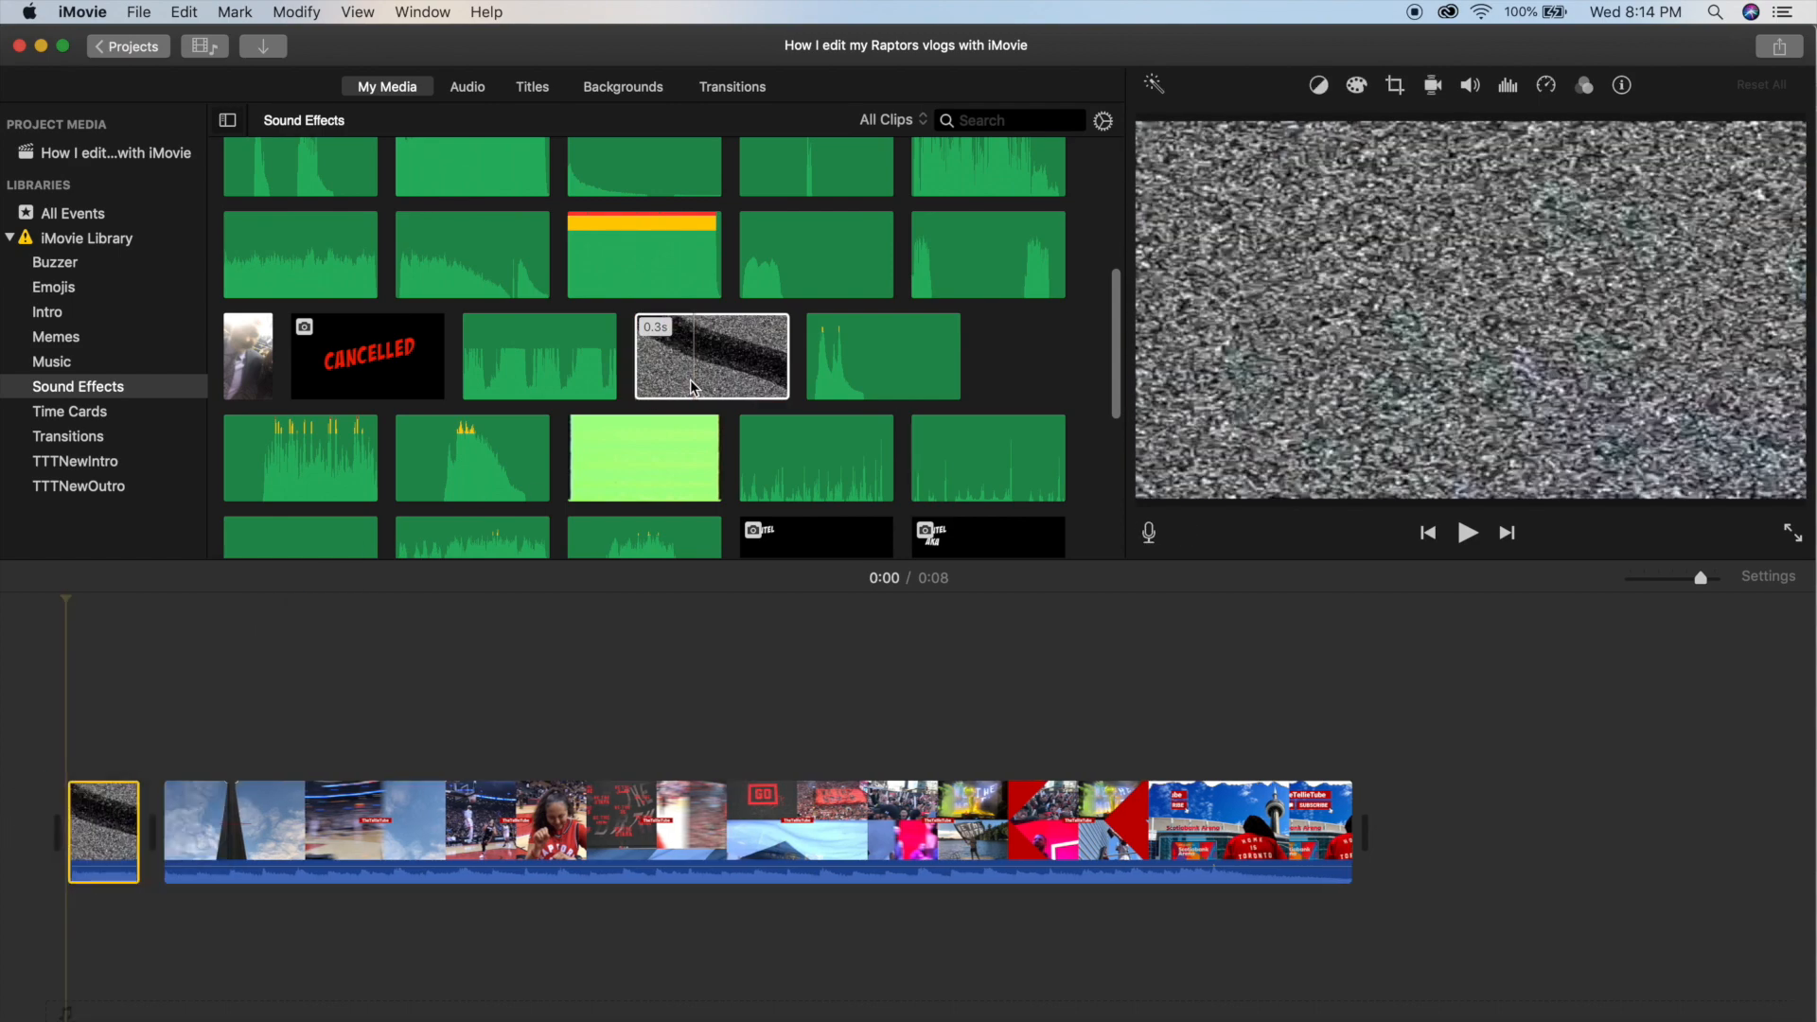
{"action": "left_click_drag", "start_coordinate": [1363, 764], "coordinate": [1384, 821]}
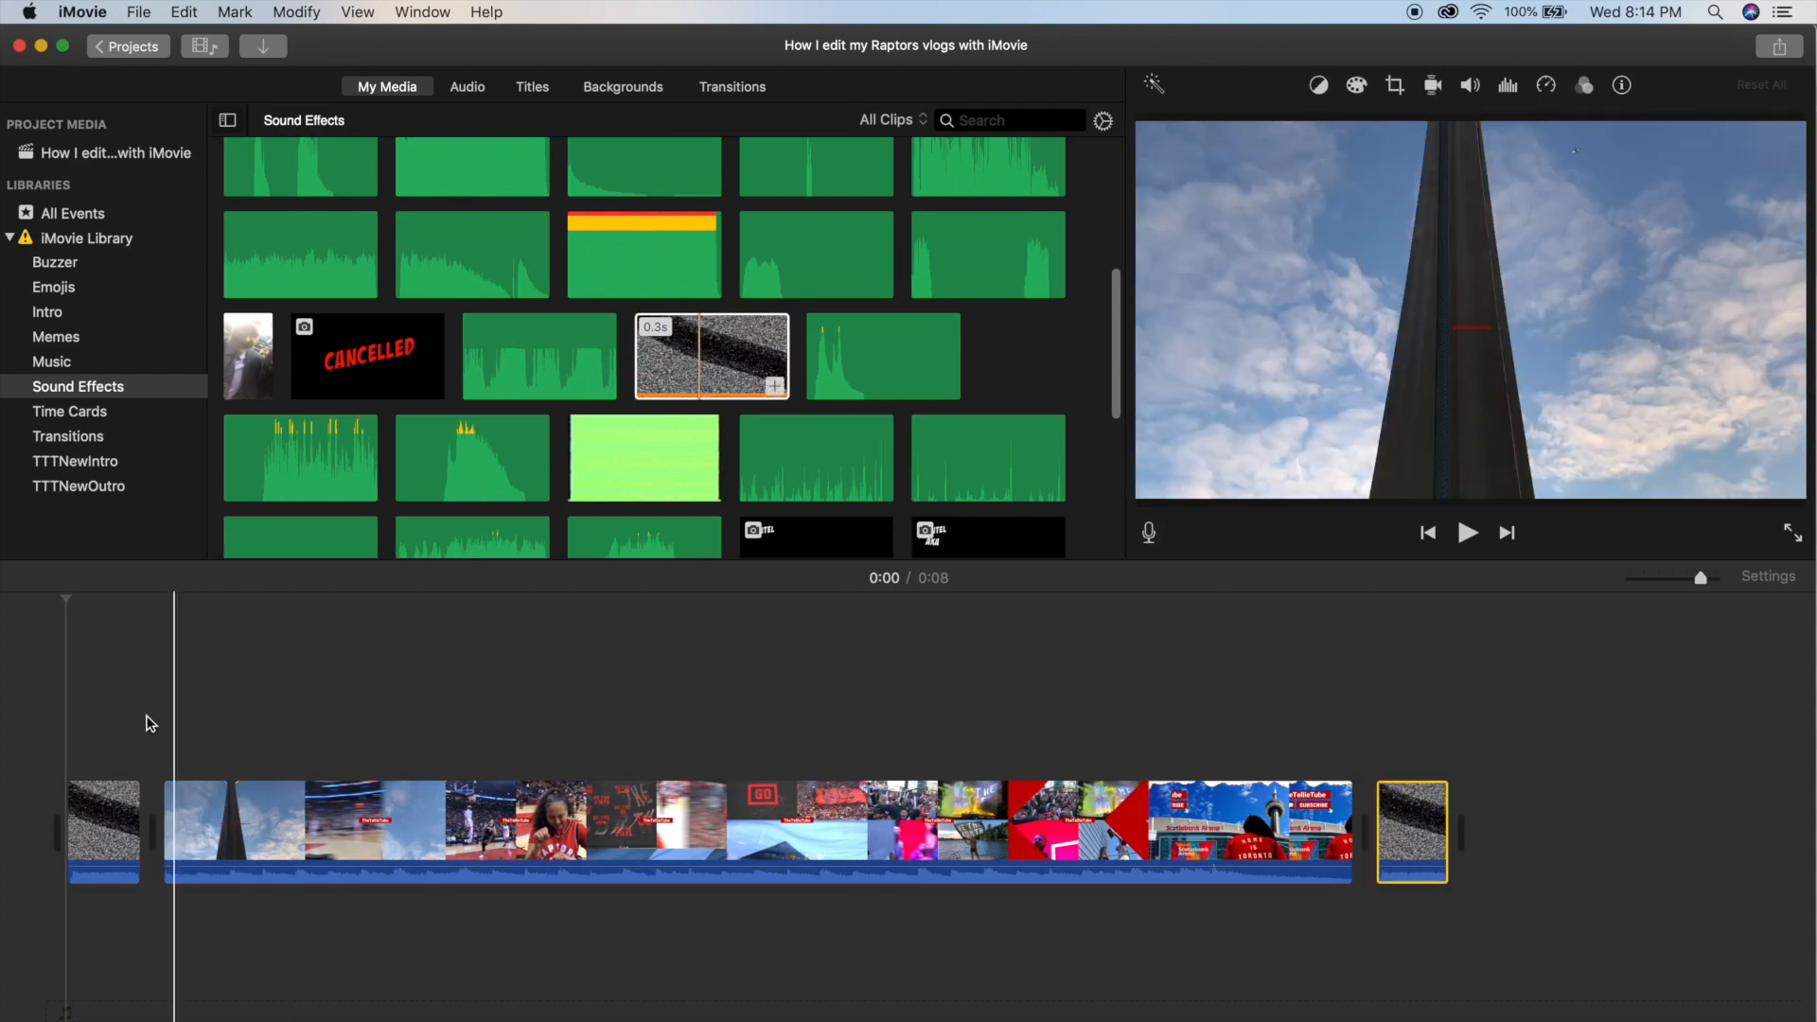
{"action": "key", "text": "space"}
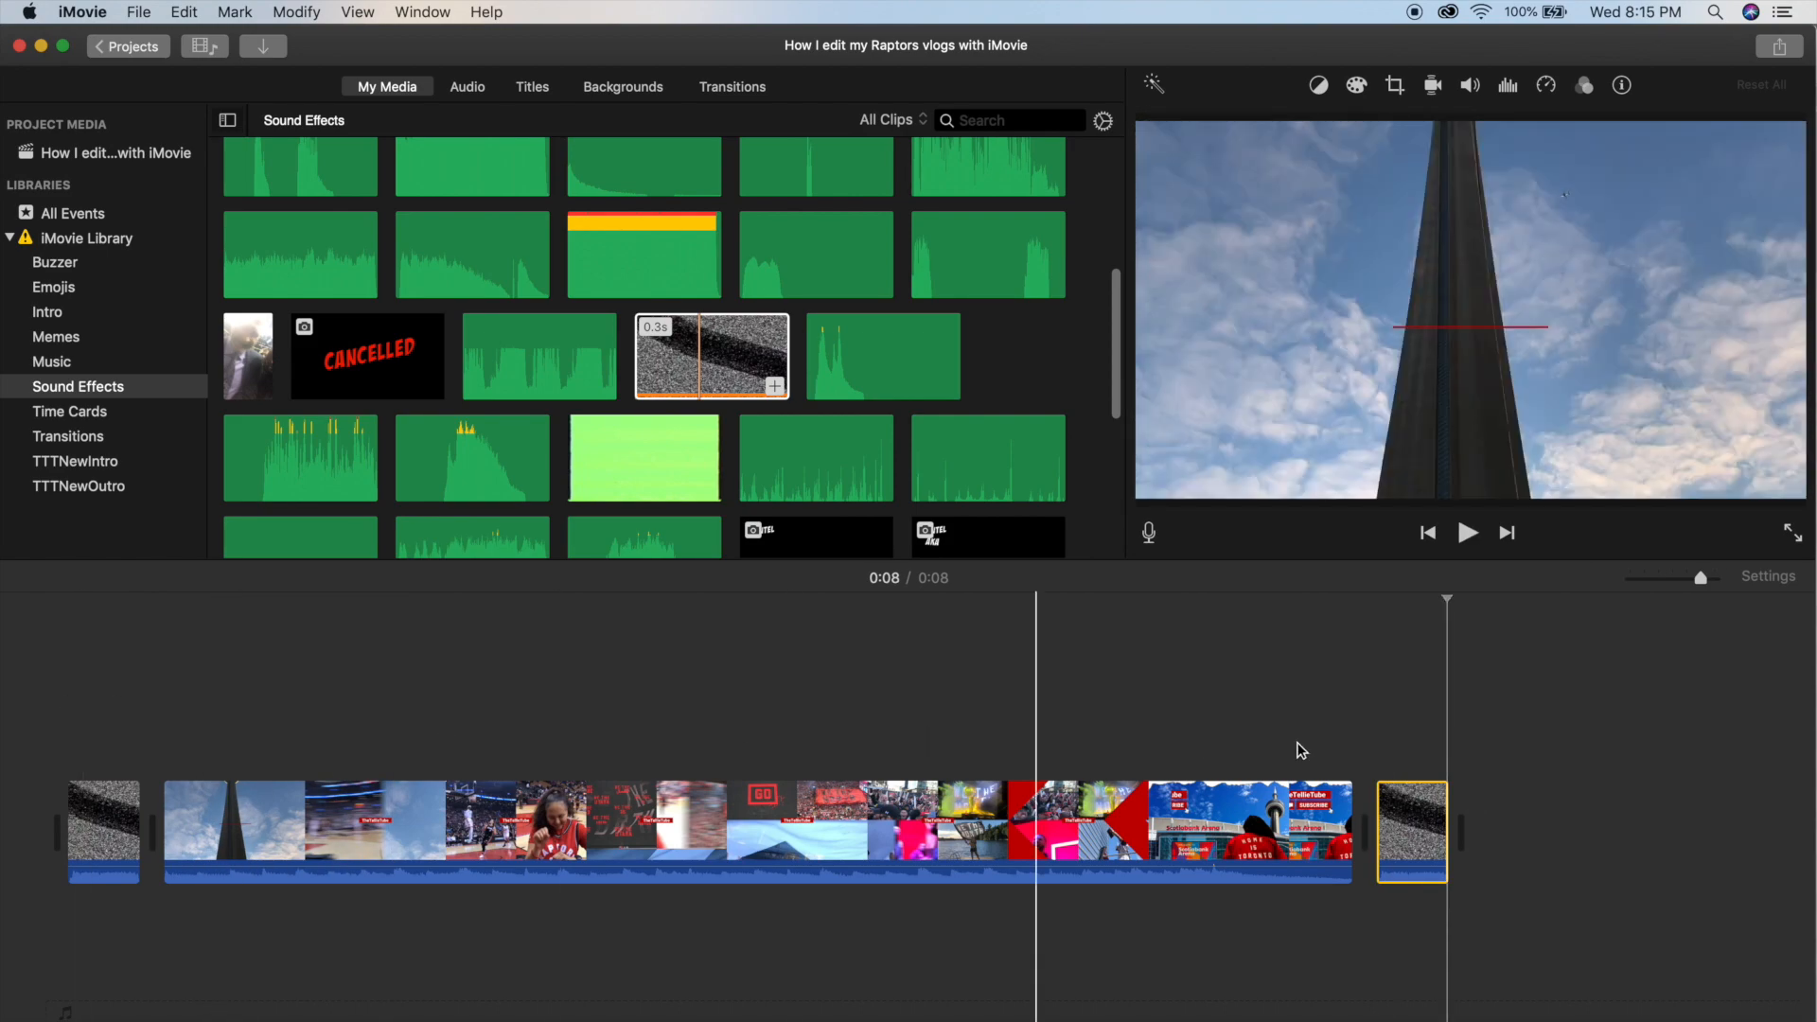
{"action": "key", "text": "super+minus"}
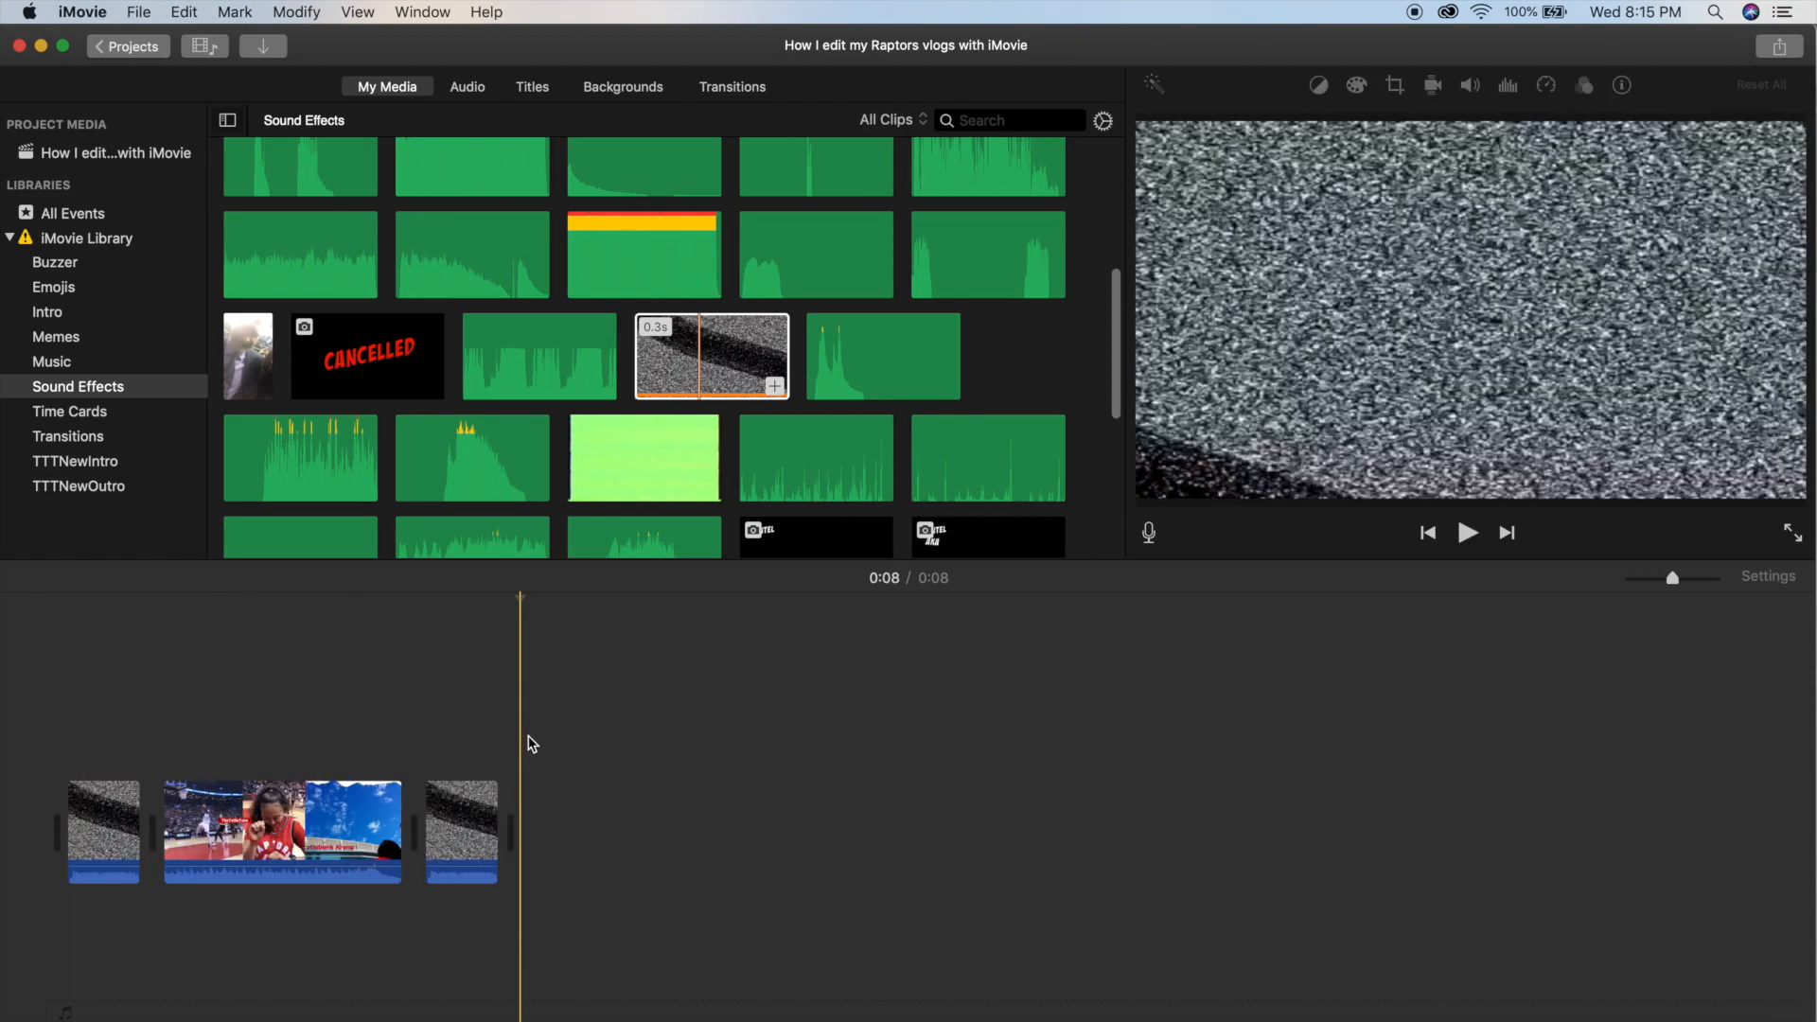
Add the 1.0-minute selfie clip from the project media to the end of the timeline, after the second static clip.
{"action": "left_click", "coordinate": [139, 153]}
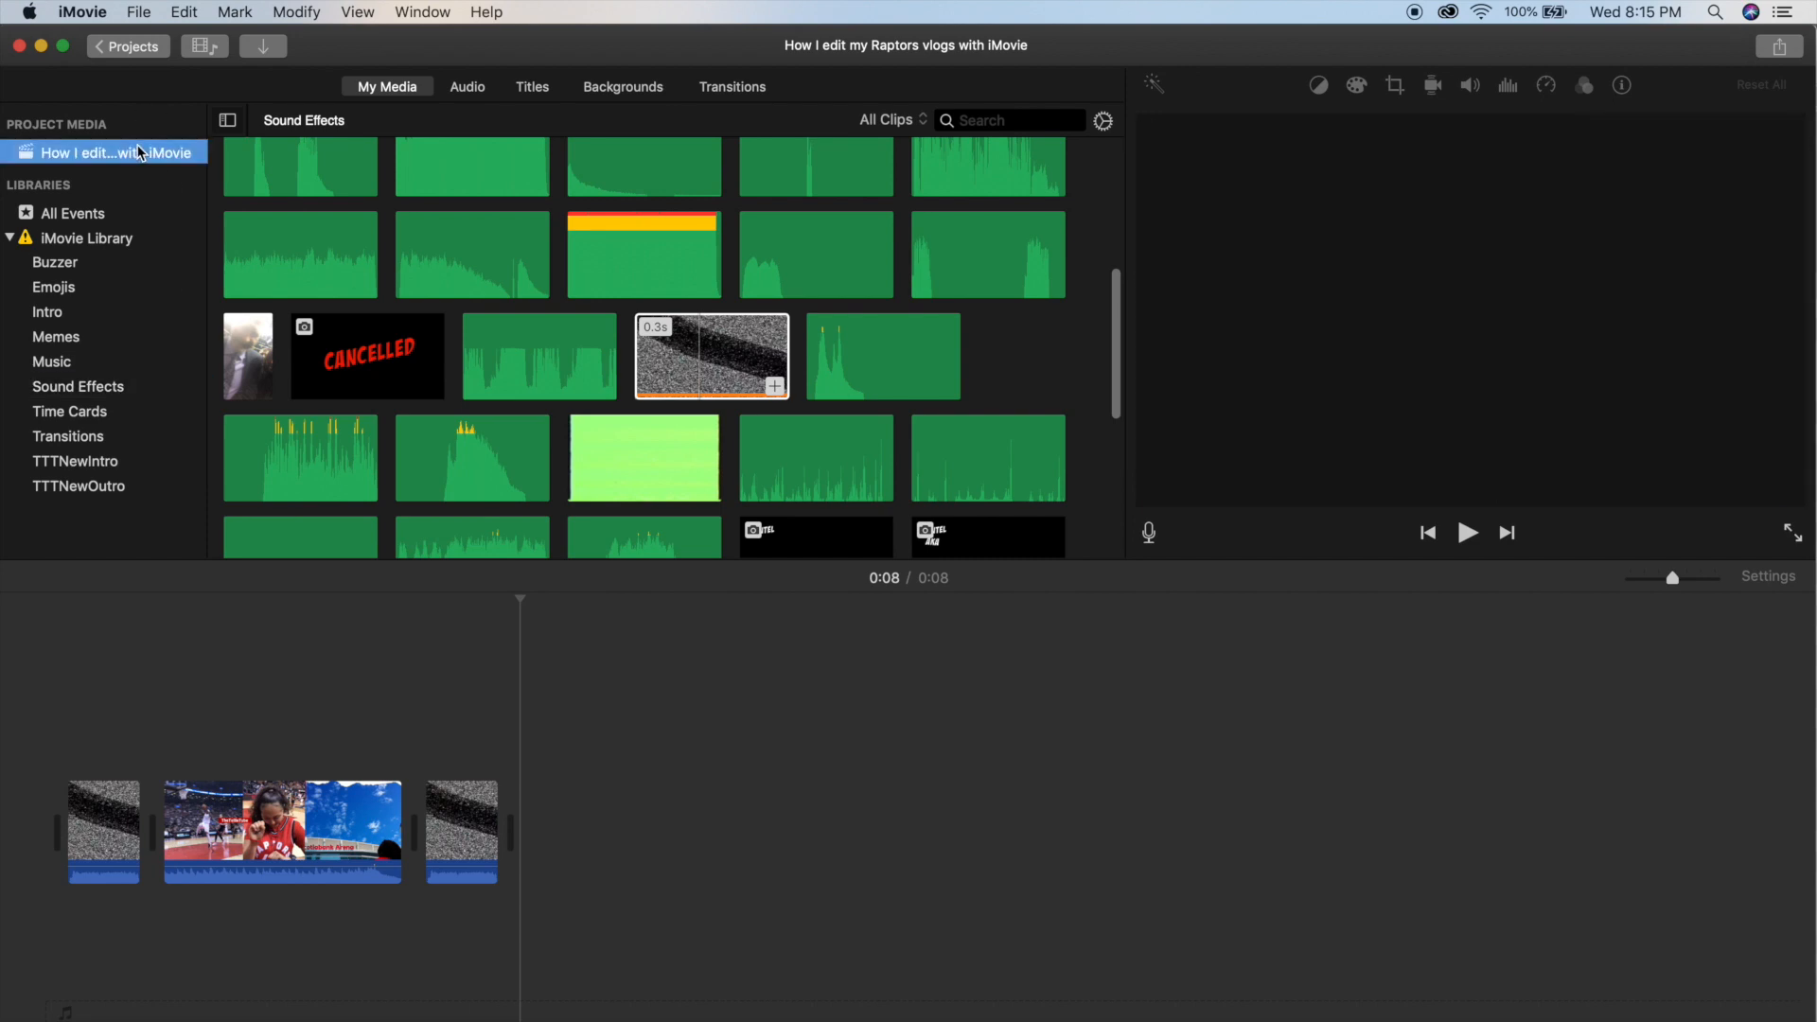
{"action": "left_click", "coordinate": [293, 218]}
{"action": "left_click_drag", "start_coordinate": [276, 212], "coordinate": [552, 820]}
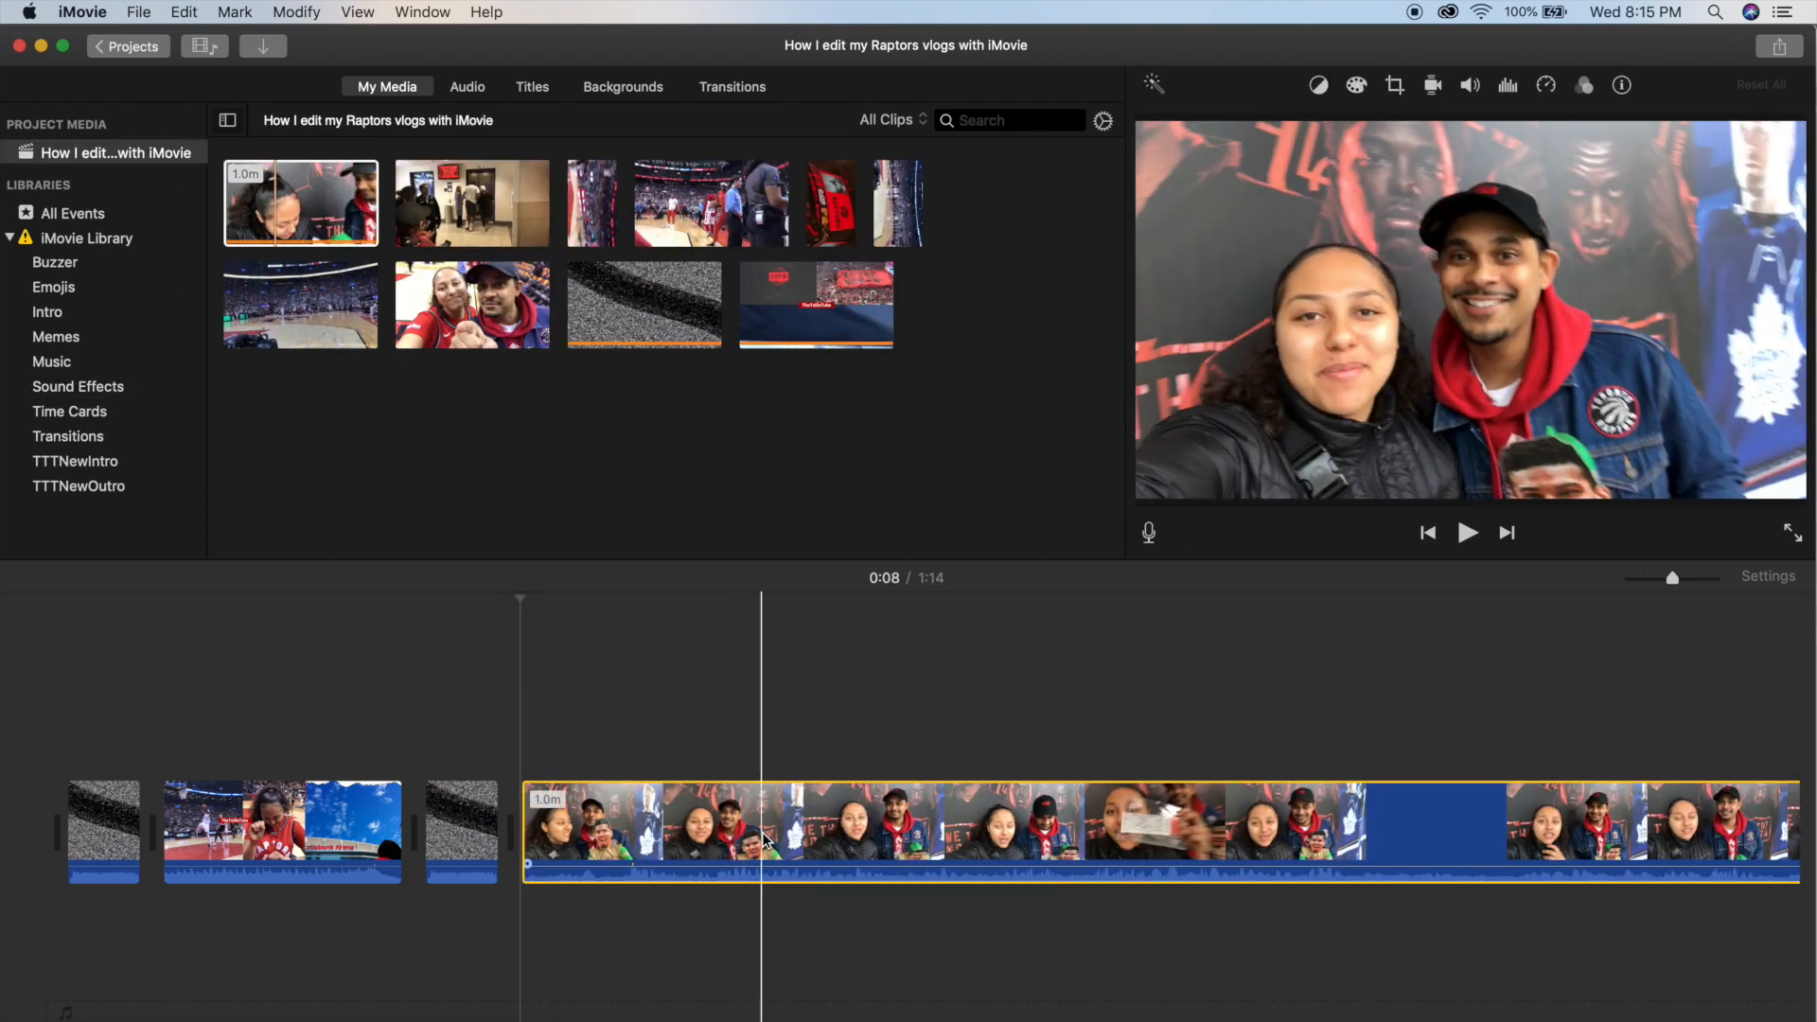
Split the selfie clip at about 0:11 and delete the 2.1 s piece before the cut.
{"action": "scroll", "coordinate": [577, 833], "scroll_direction": "right", "scroll_amount": 3}
{"action": "key", "text": "space"}
{"action": "left_click", "coordinate": [512, 819]}
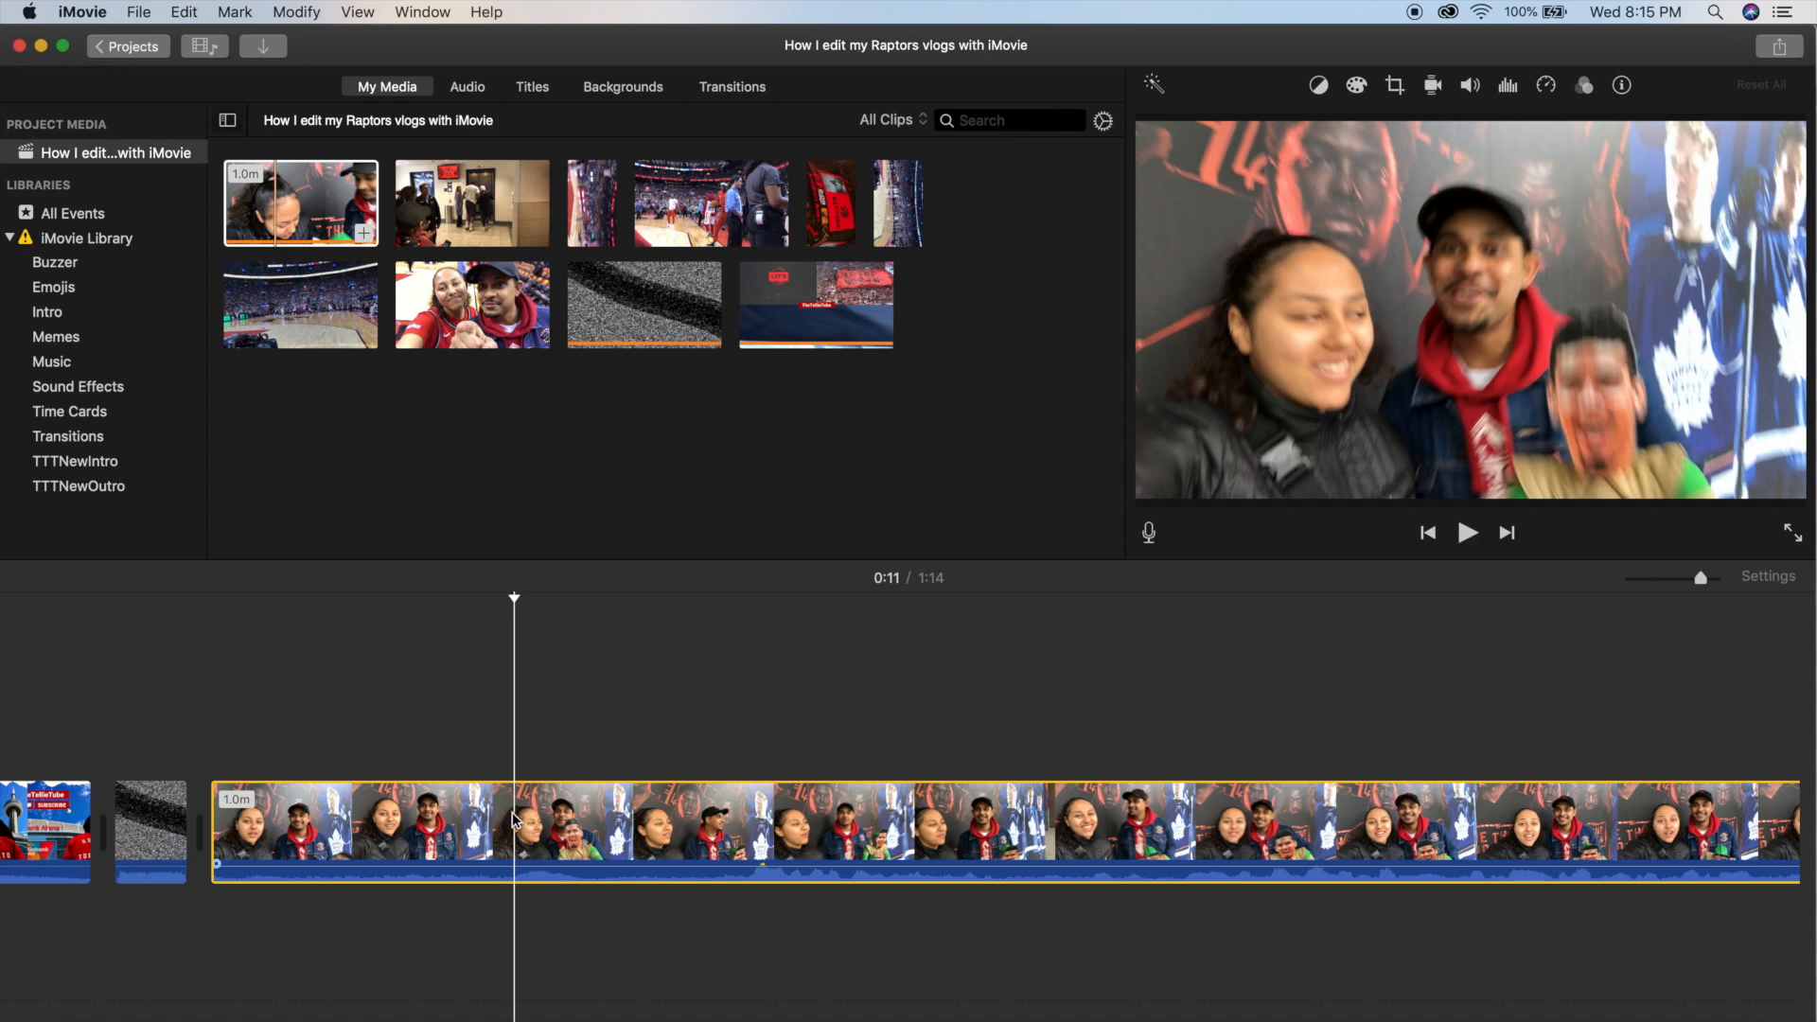
{"action": "key", "text": "super+b"}
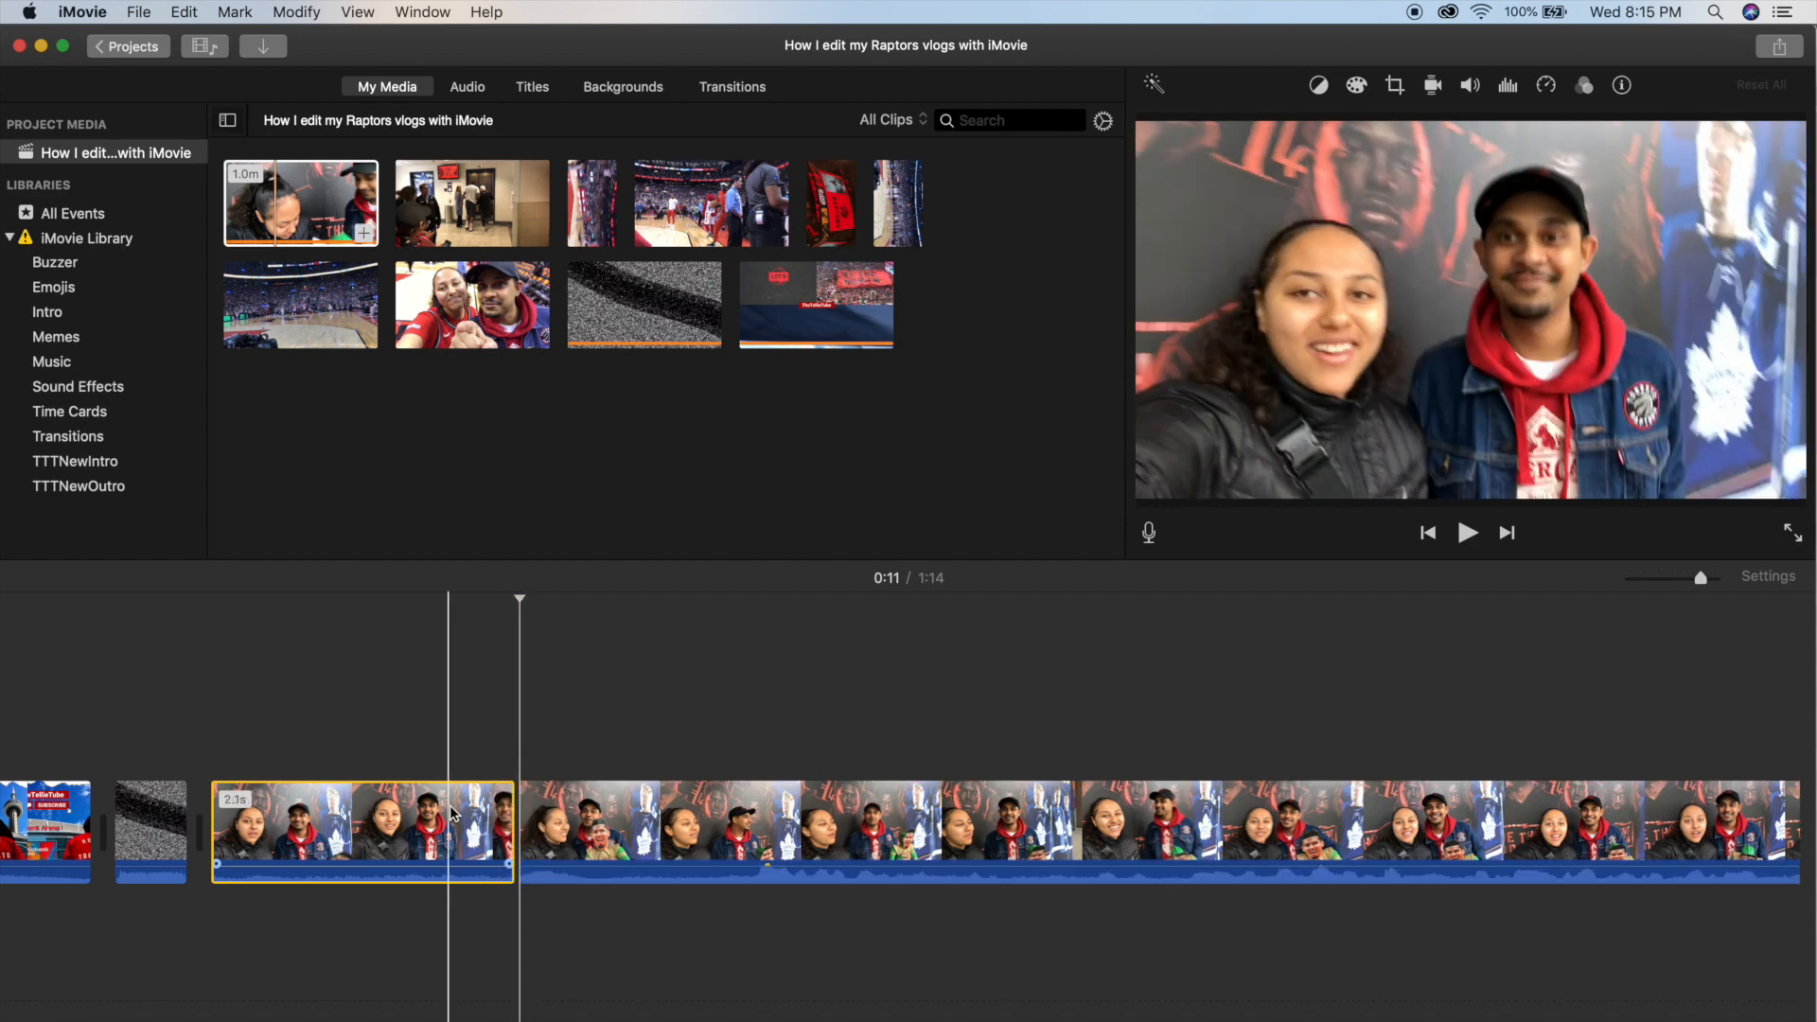
{"action": "key", "text": "Delete"}
Split the selfie clip at about 0:13 and move its short opening piece to the very start of the timeline.
{"action": "key", "text": "space"}
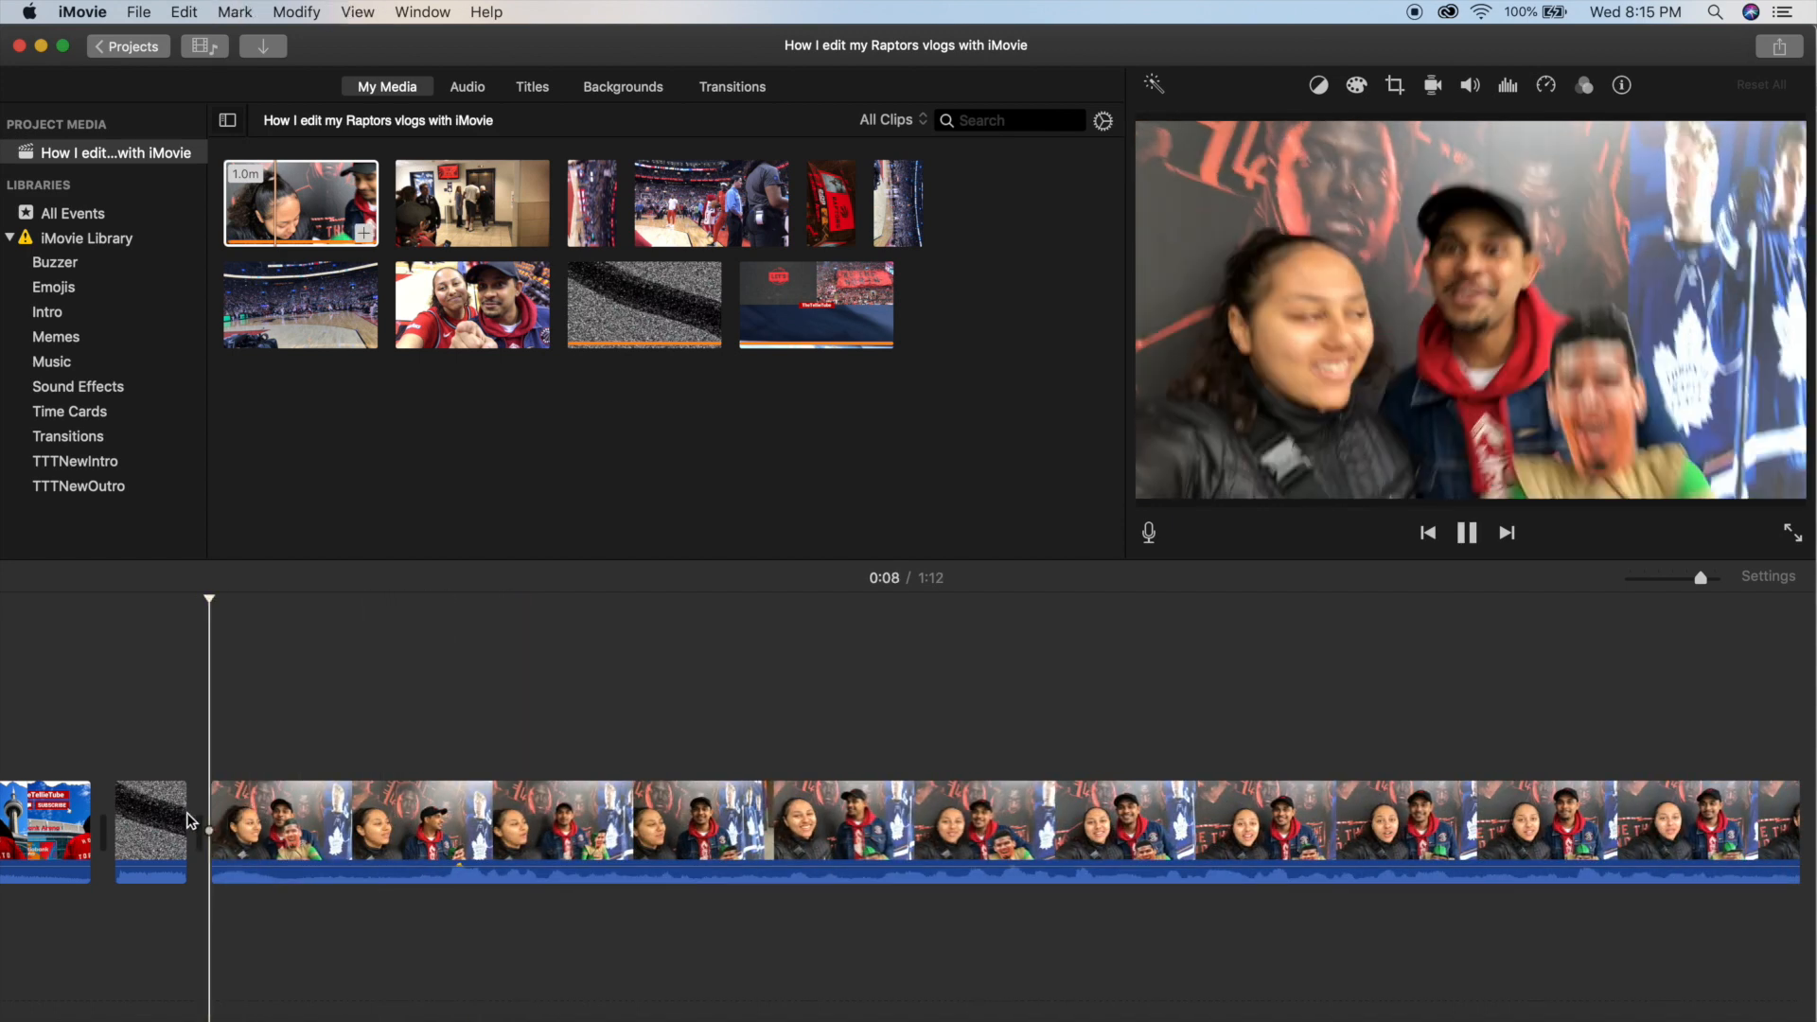
{"action": "scroll", "coordinate": [583, 810], "scroll_direction": "up", "scroll_amount": 3}
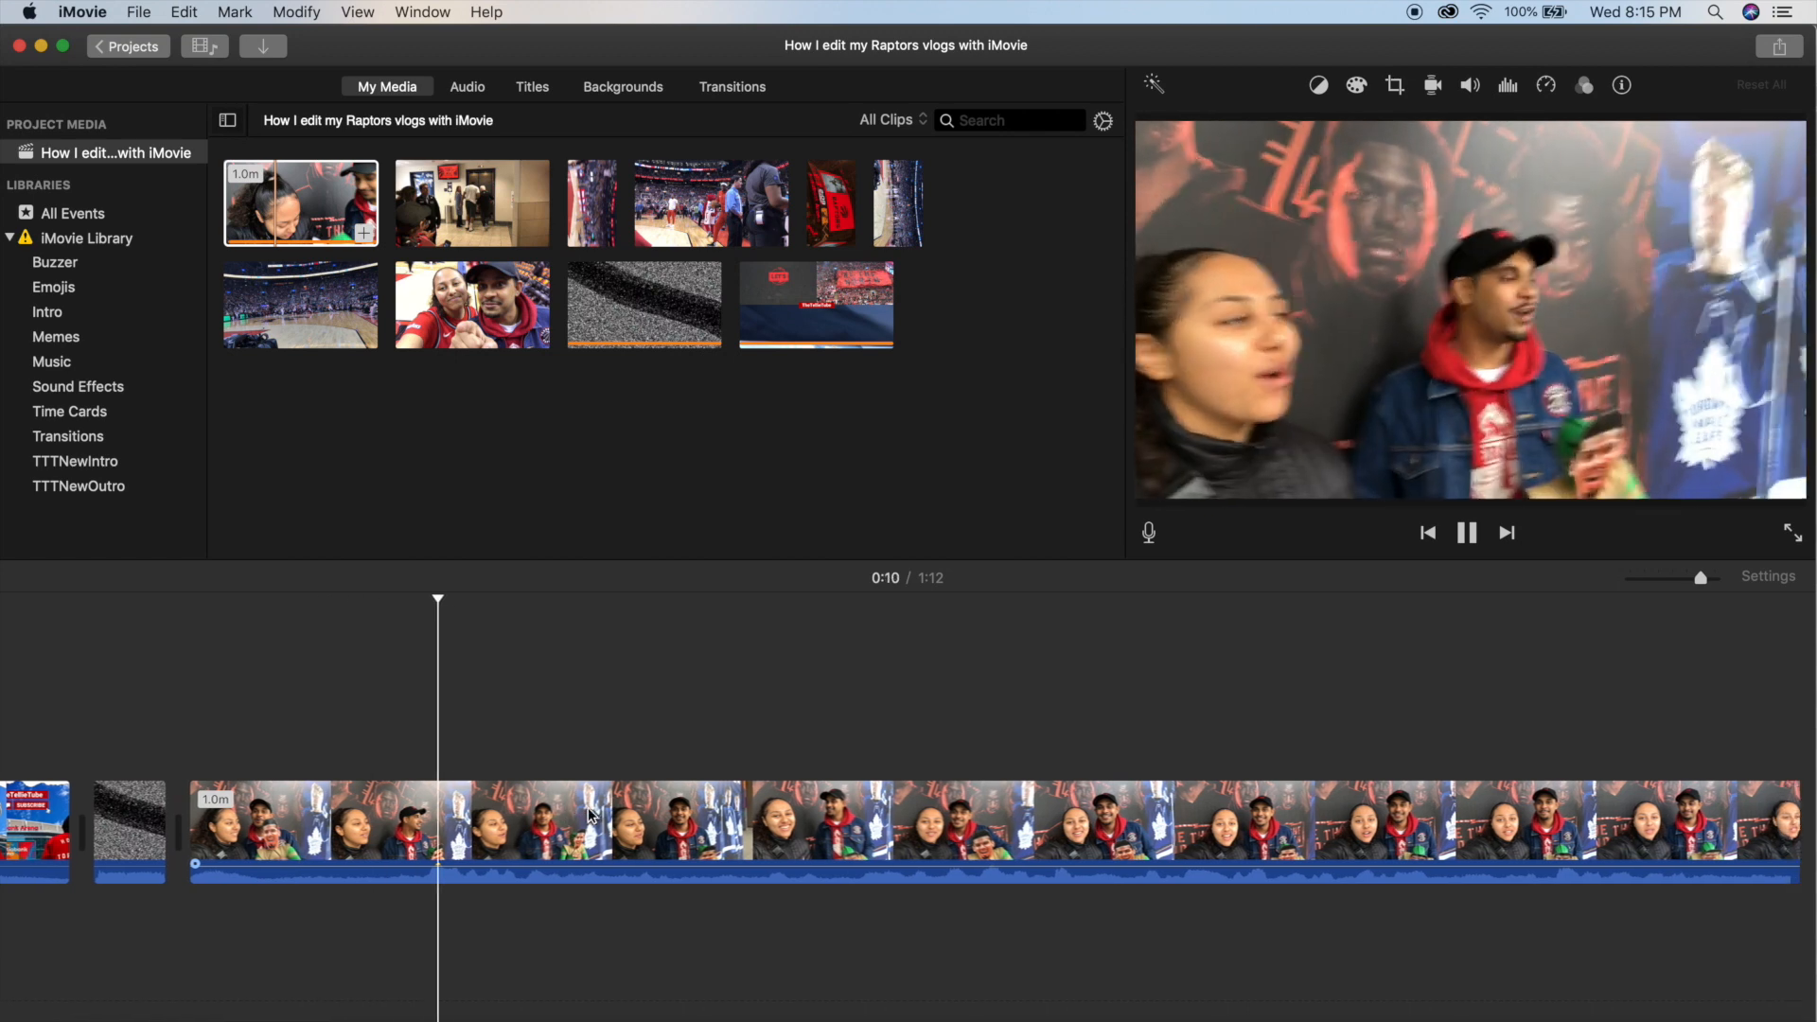
{"action": "scroll", "coordinate": [581, 812], "scroll_direction": "right", "scroll_amount": 3}
{"action": "scroll", "coordinate": [584, 820], "scroll_direction": "right", "scroll_amount": 2}
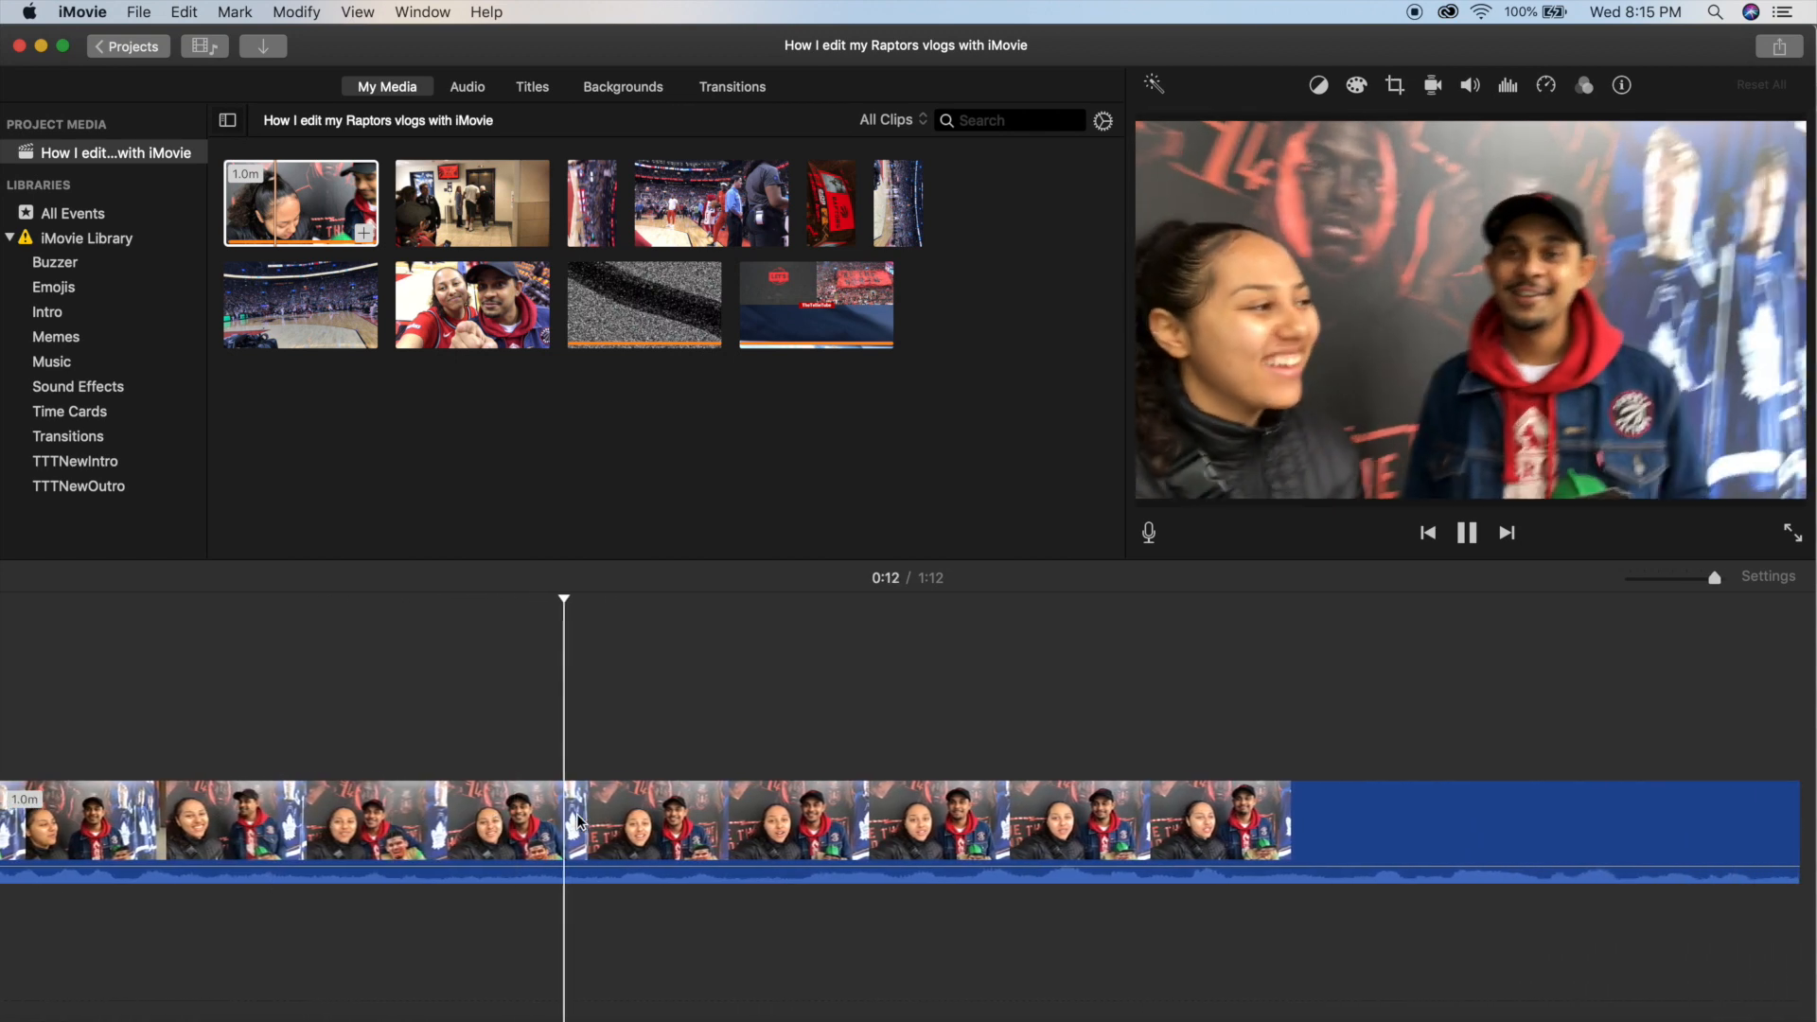
{"action": "key", "text": "space"}
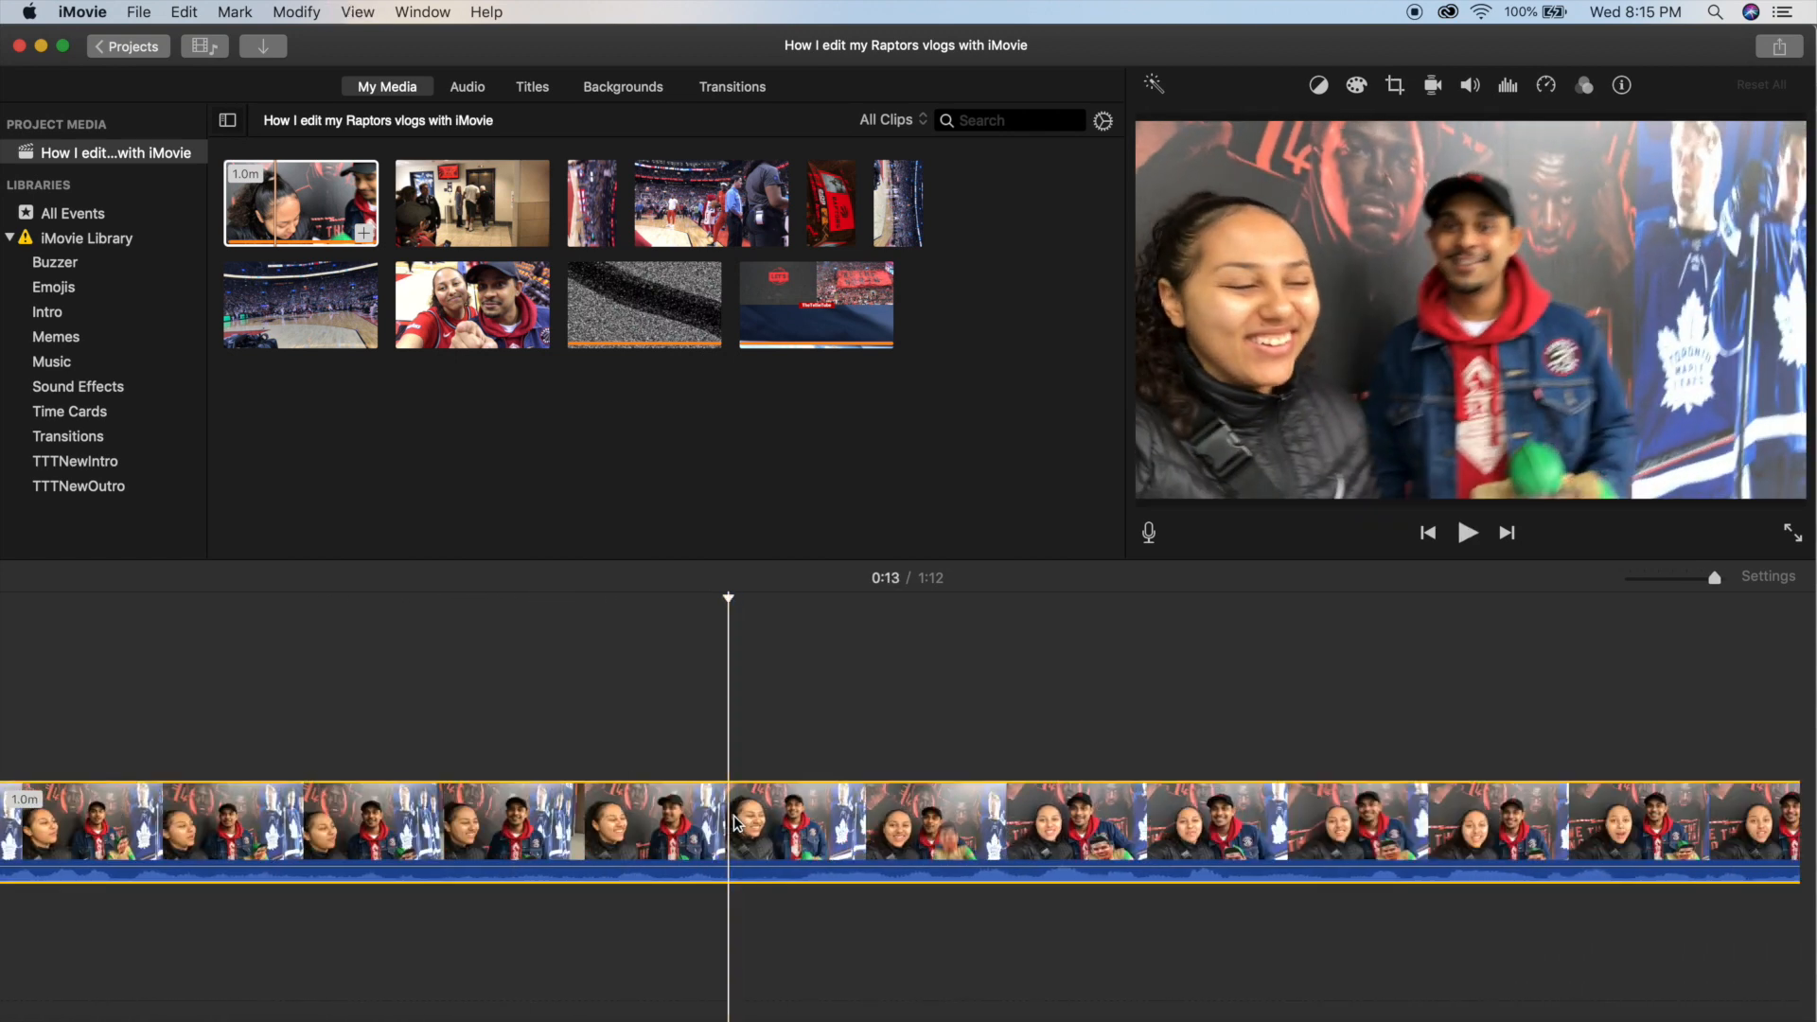
{"action": "scroll", "coordinate": [735, 823], "scroll_direction": "down", "scroll_amount": 3}
{"action": "scroll", "coordinate": [733, 826], "scroll_direction": "down", "scroll_amount": 2}
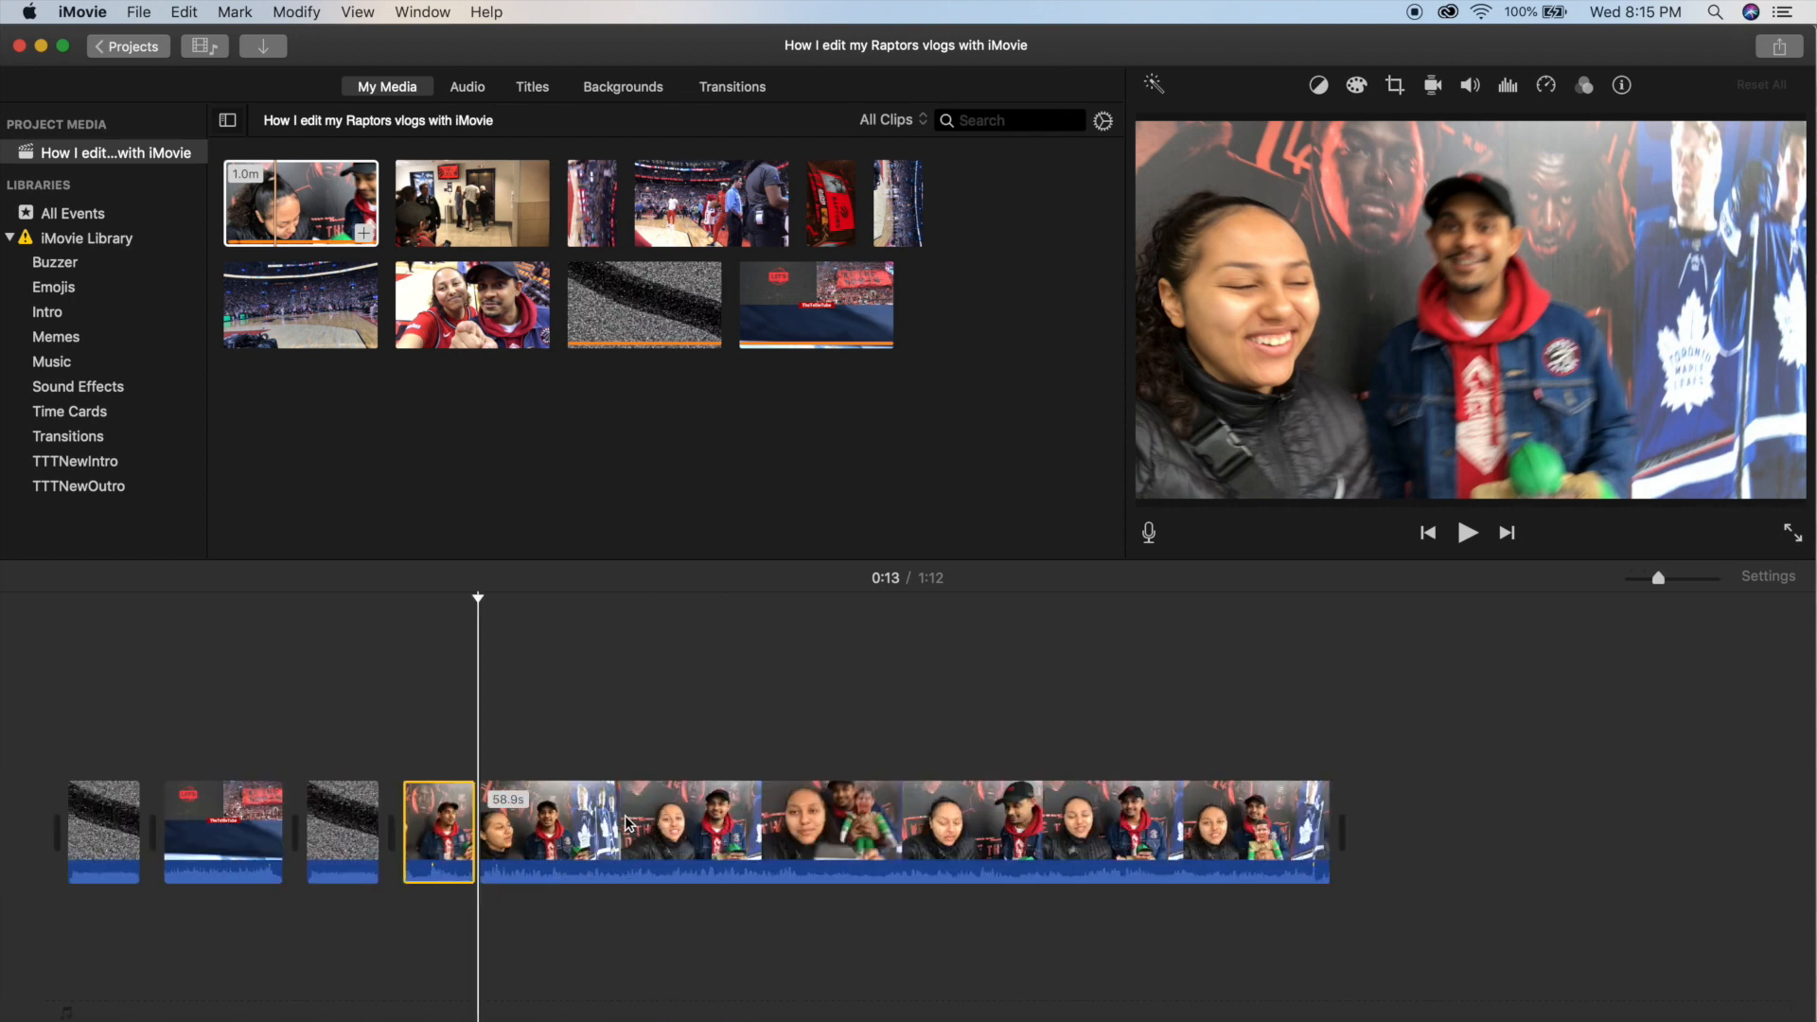
{"action": "left_click_drag", "start_coordinate": [445, 829], "coordinate": [48, 825]}
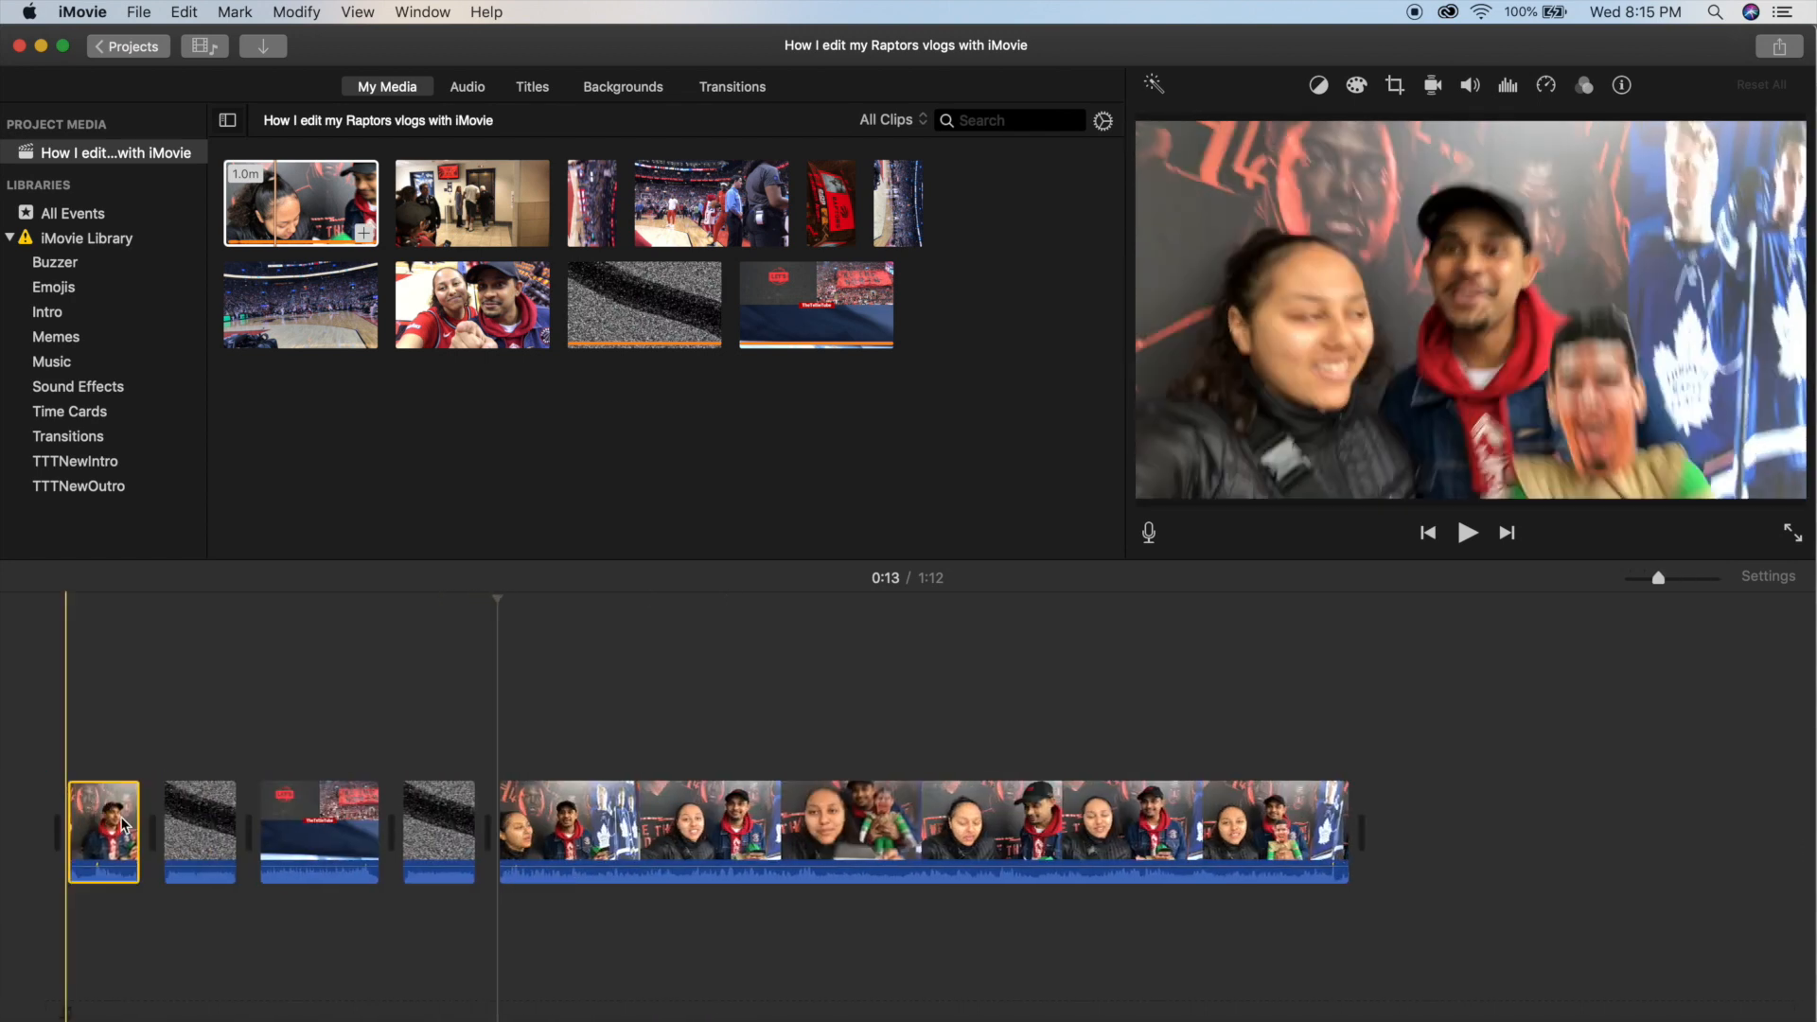
Split off the first 0.2 s of the remaining selfie clip after the second static clip and delete that piece.
{"action": "scroll", "coordinate": [636, 809], "scroll_direction": "up", "scroll_amount": 2}
{"action": "key", "text": "space"}
{"action": "key", "text": "super+equal"}
{"action": "key", "text": "space"}
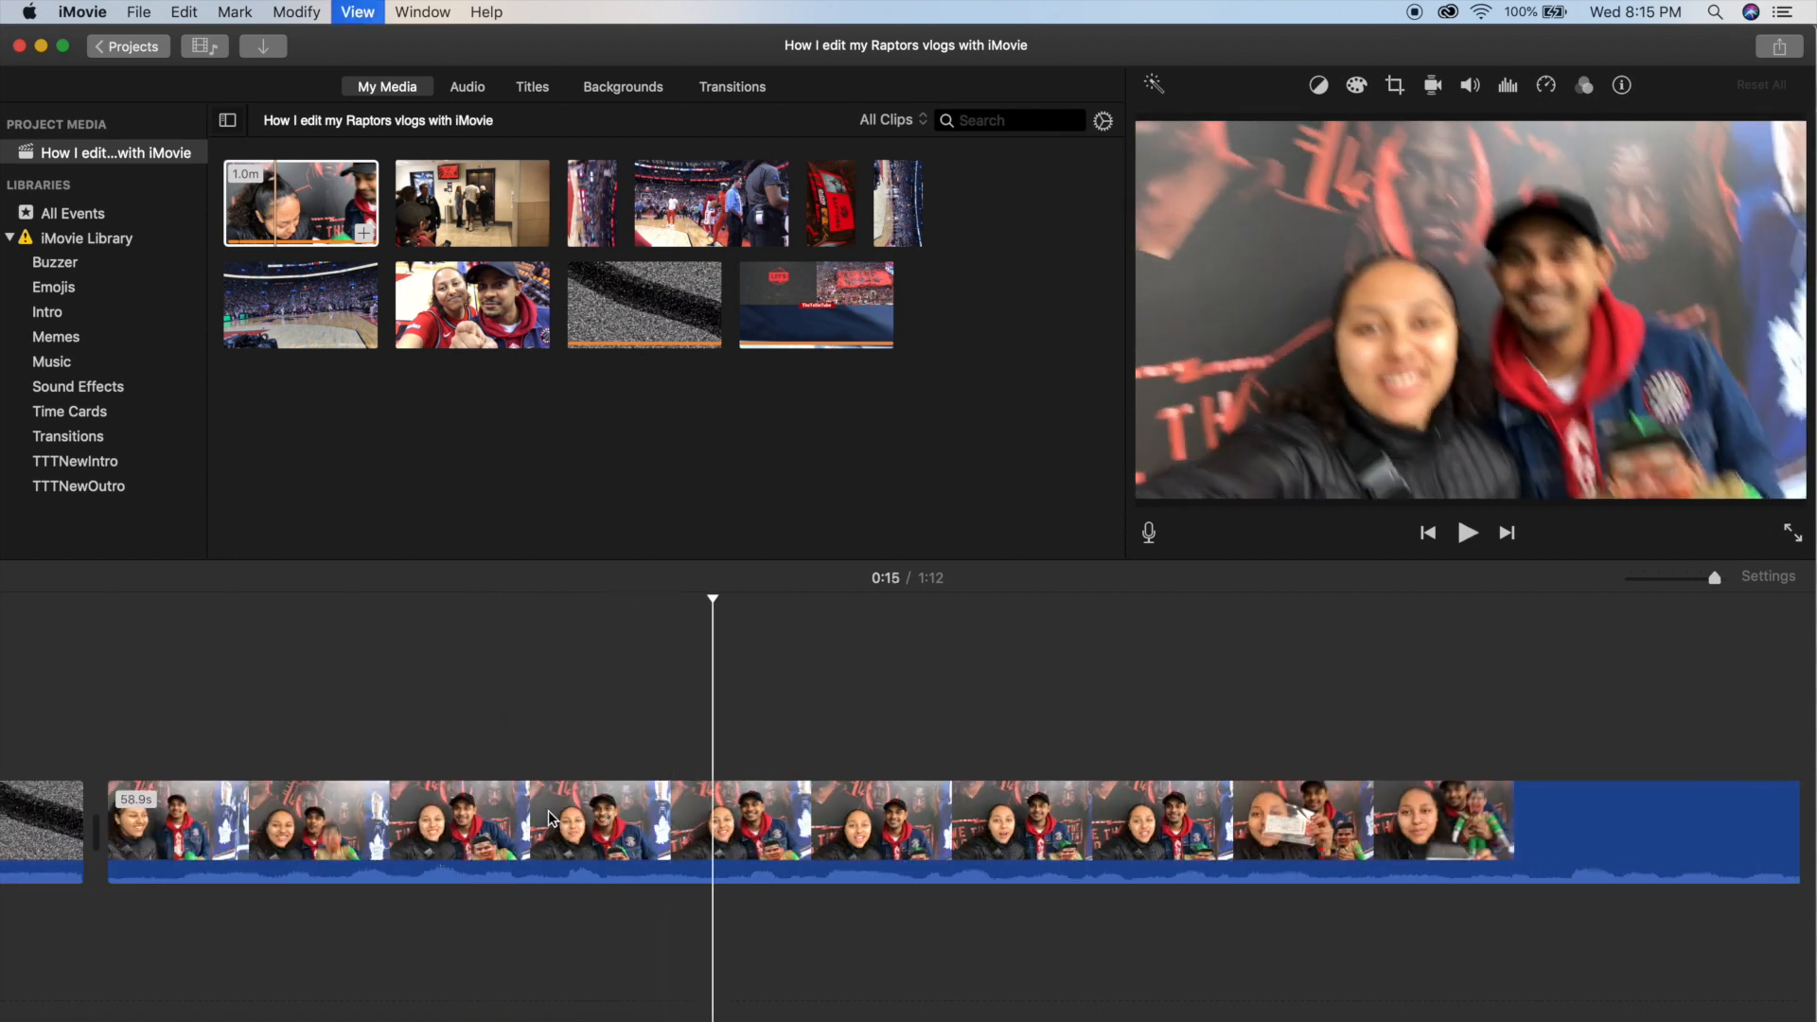
{"action": "key", "text": "space"}
{"action": "key", "text": "space"}
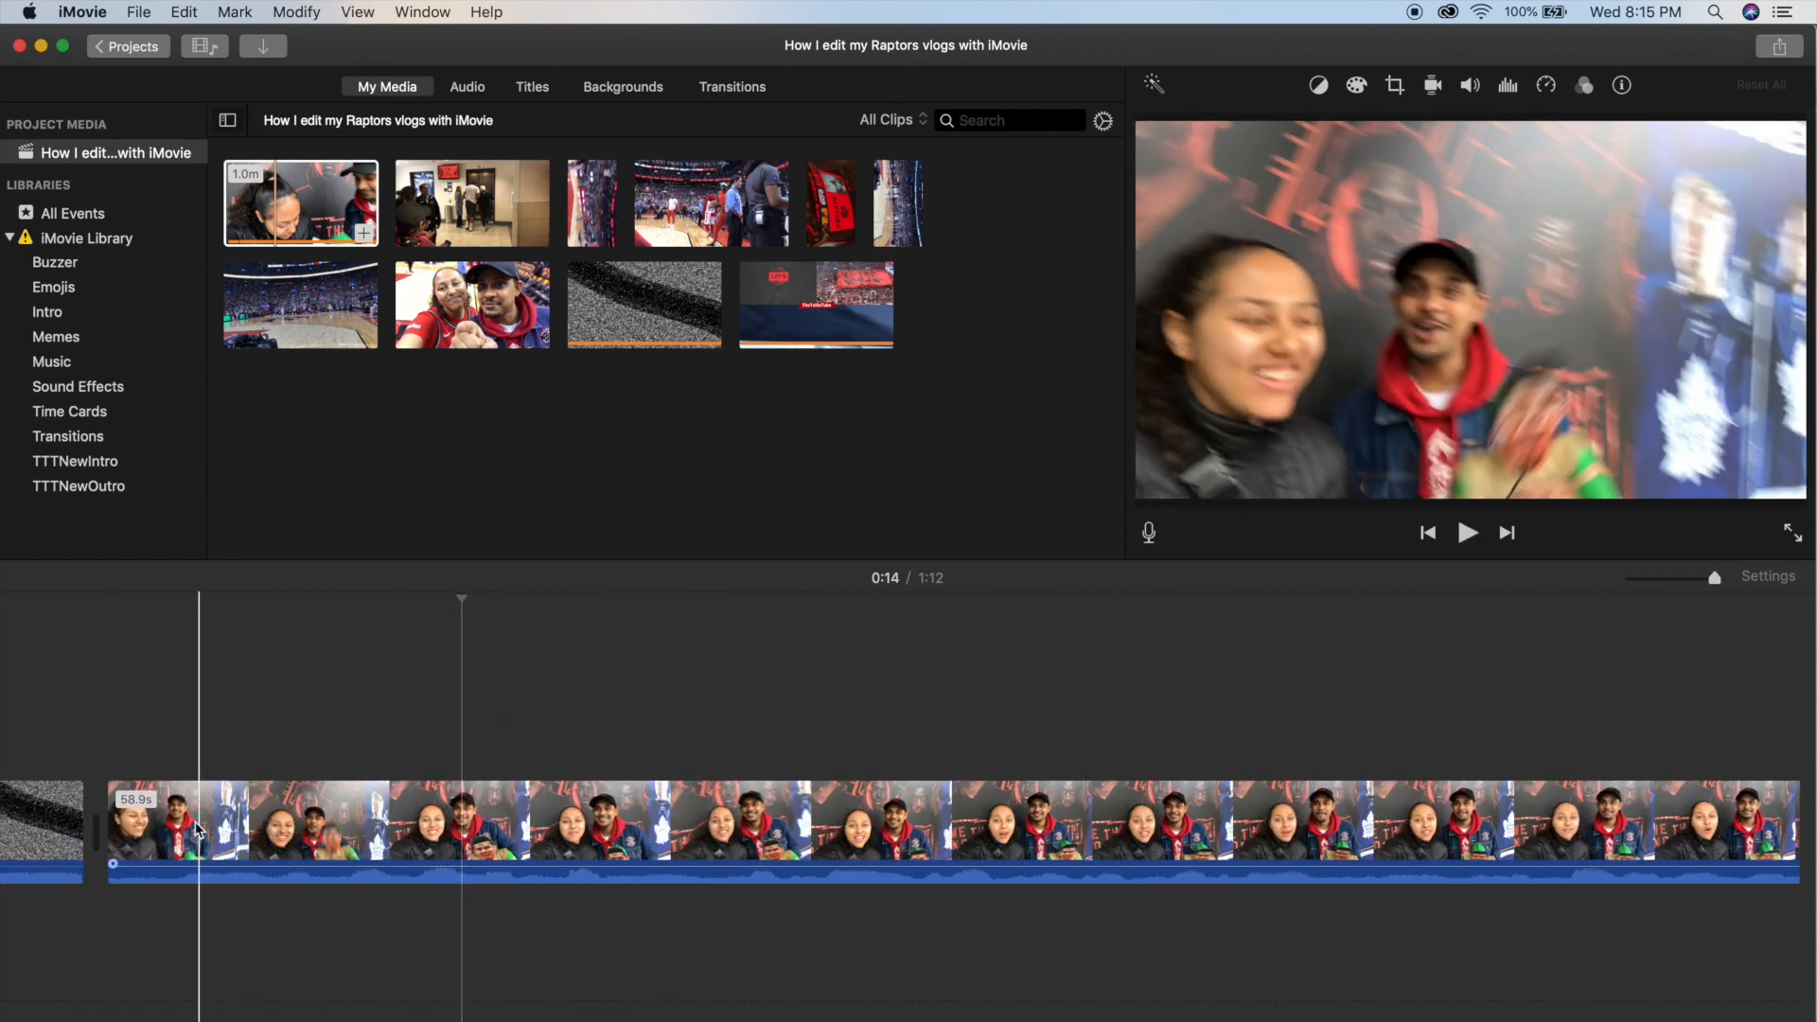
{"action": "left_click", "coordinate": [180, 830]}
{"action": "key", "text": "super+b"}
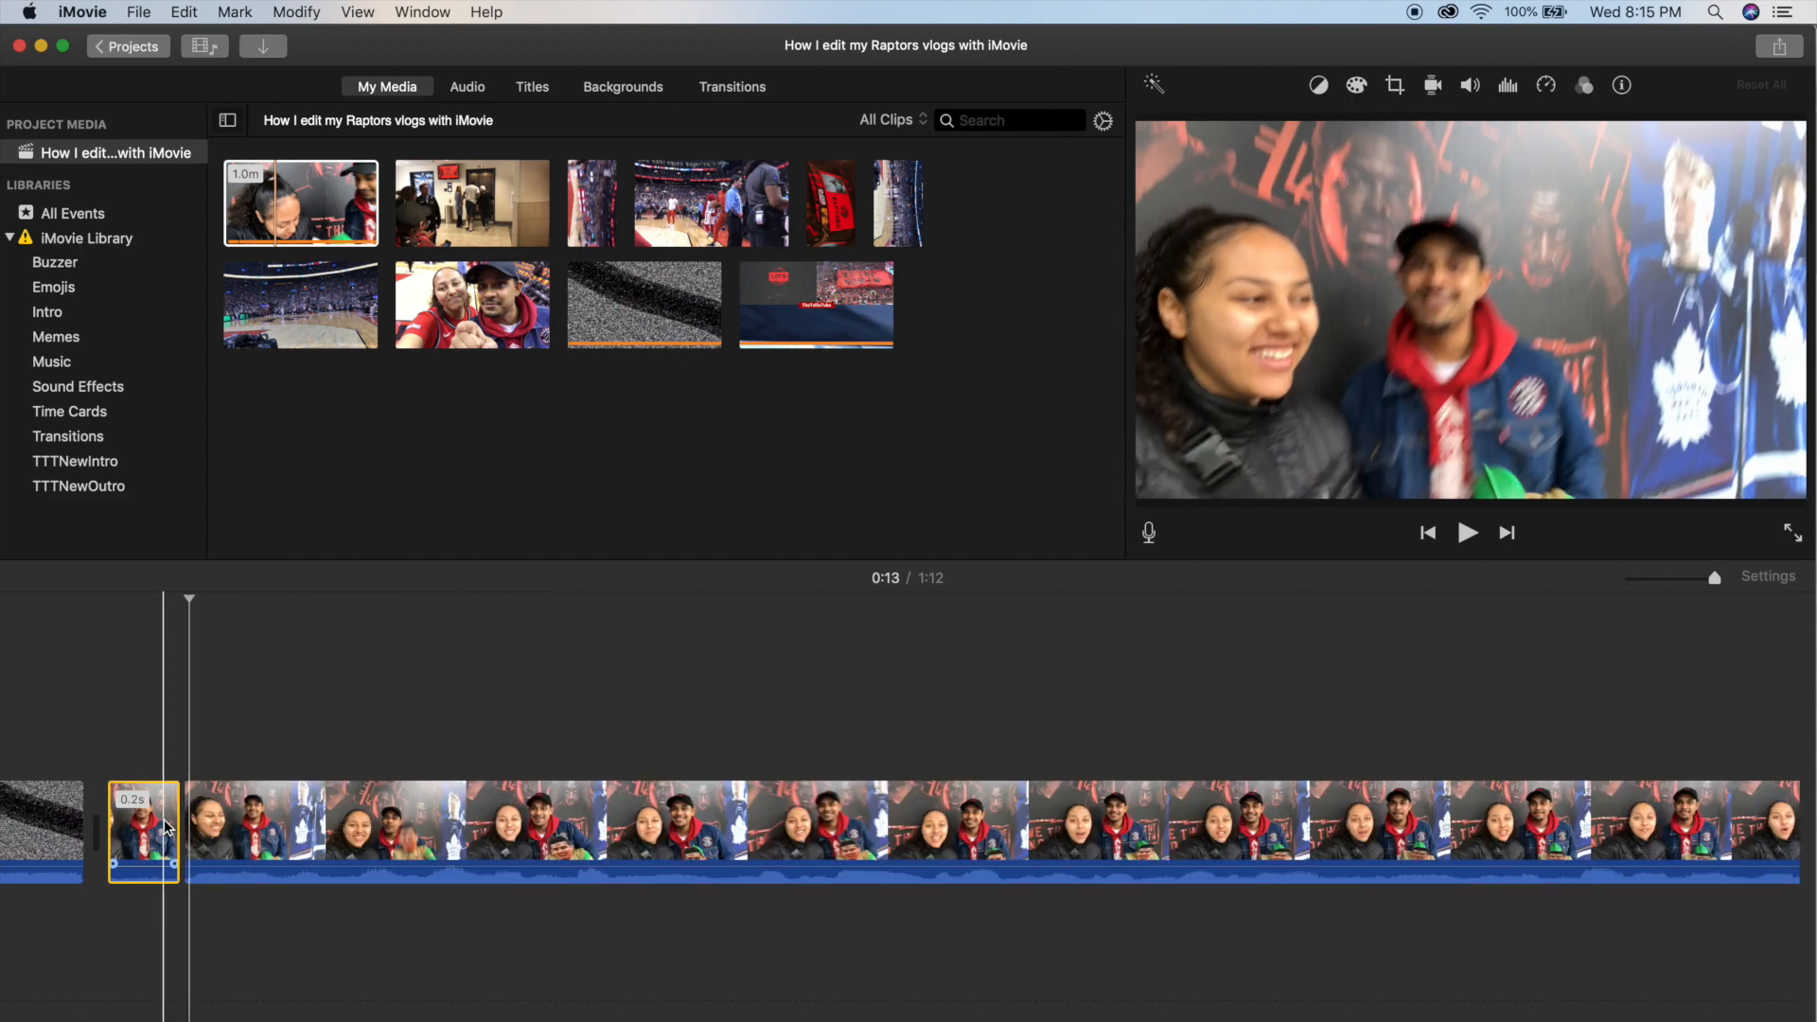
{"action": "key", "text": "Delete"}
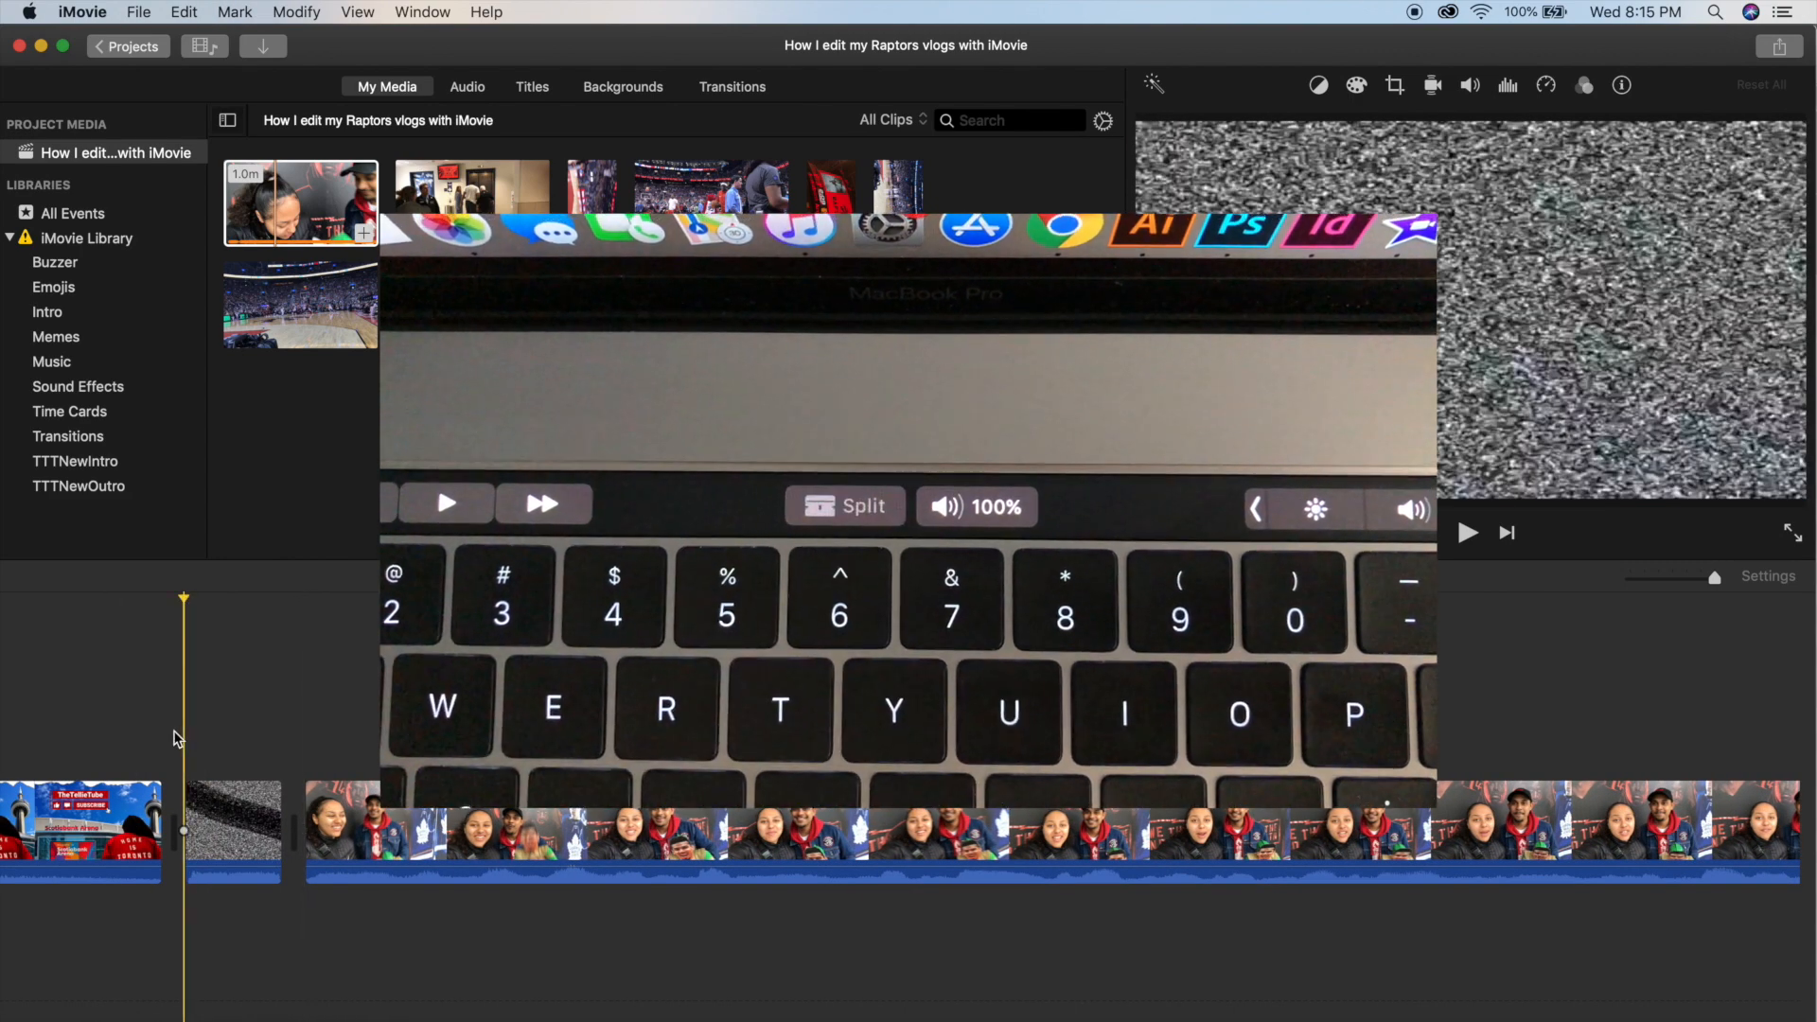
Play the cut from the static into the selfie clip, and place a Standard Lower Third title over the clip at about 0:17.
{"action": "key", "text": "space"}
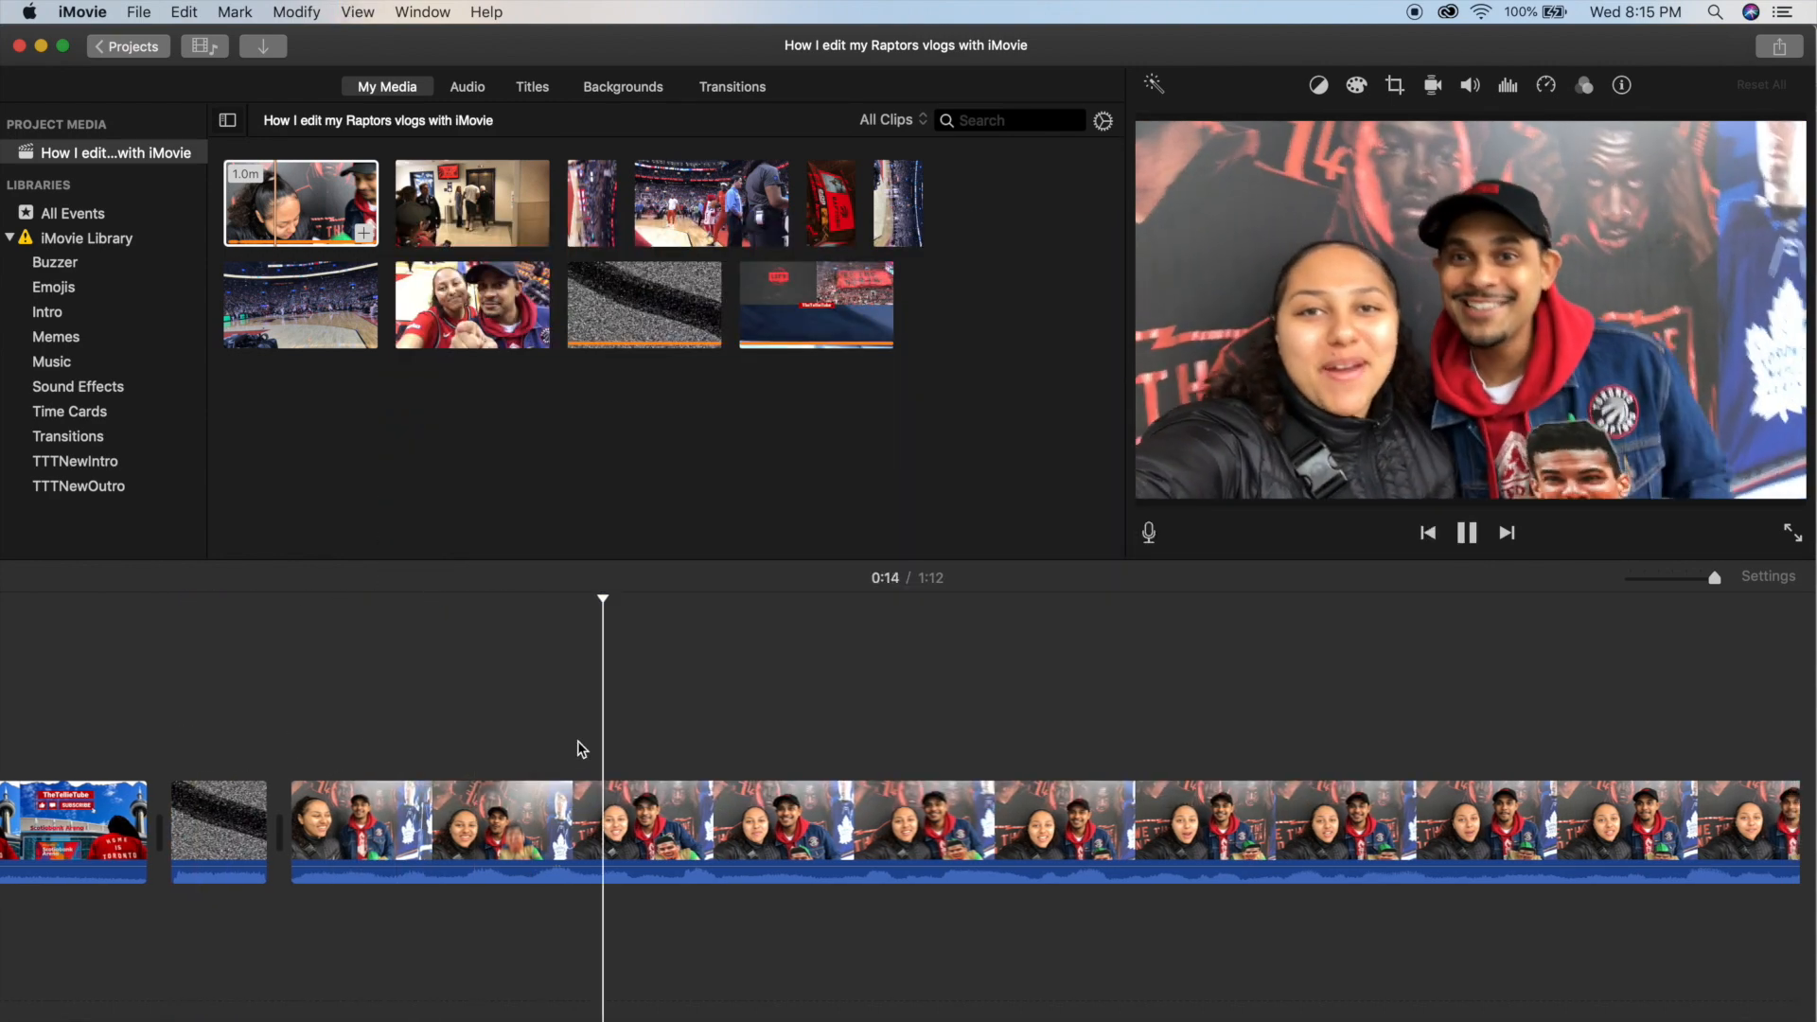
{"action": "key", "text": "super+minus"}
{"action": "scroll", "coordinate": [752, 780], "scroll_direction": "right", "scroll_amount": 3}
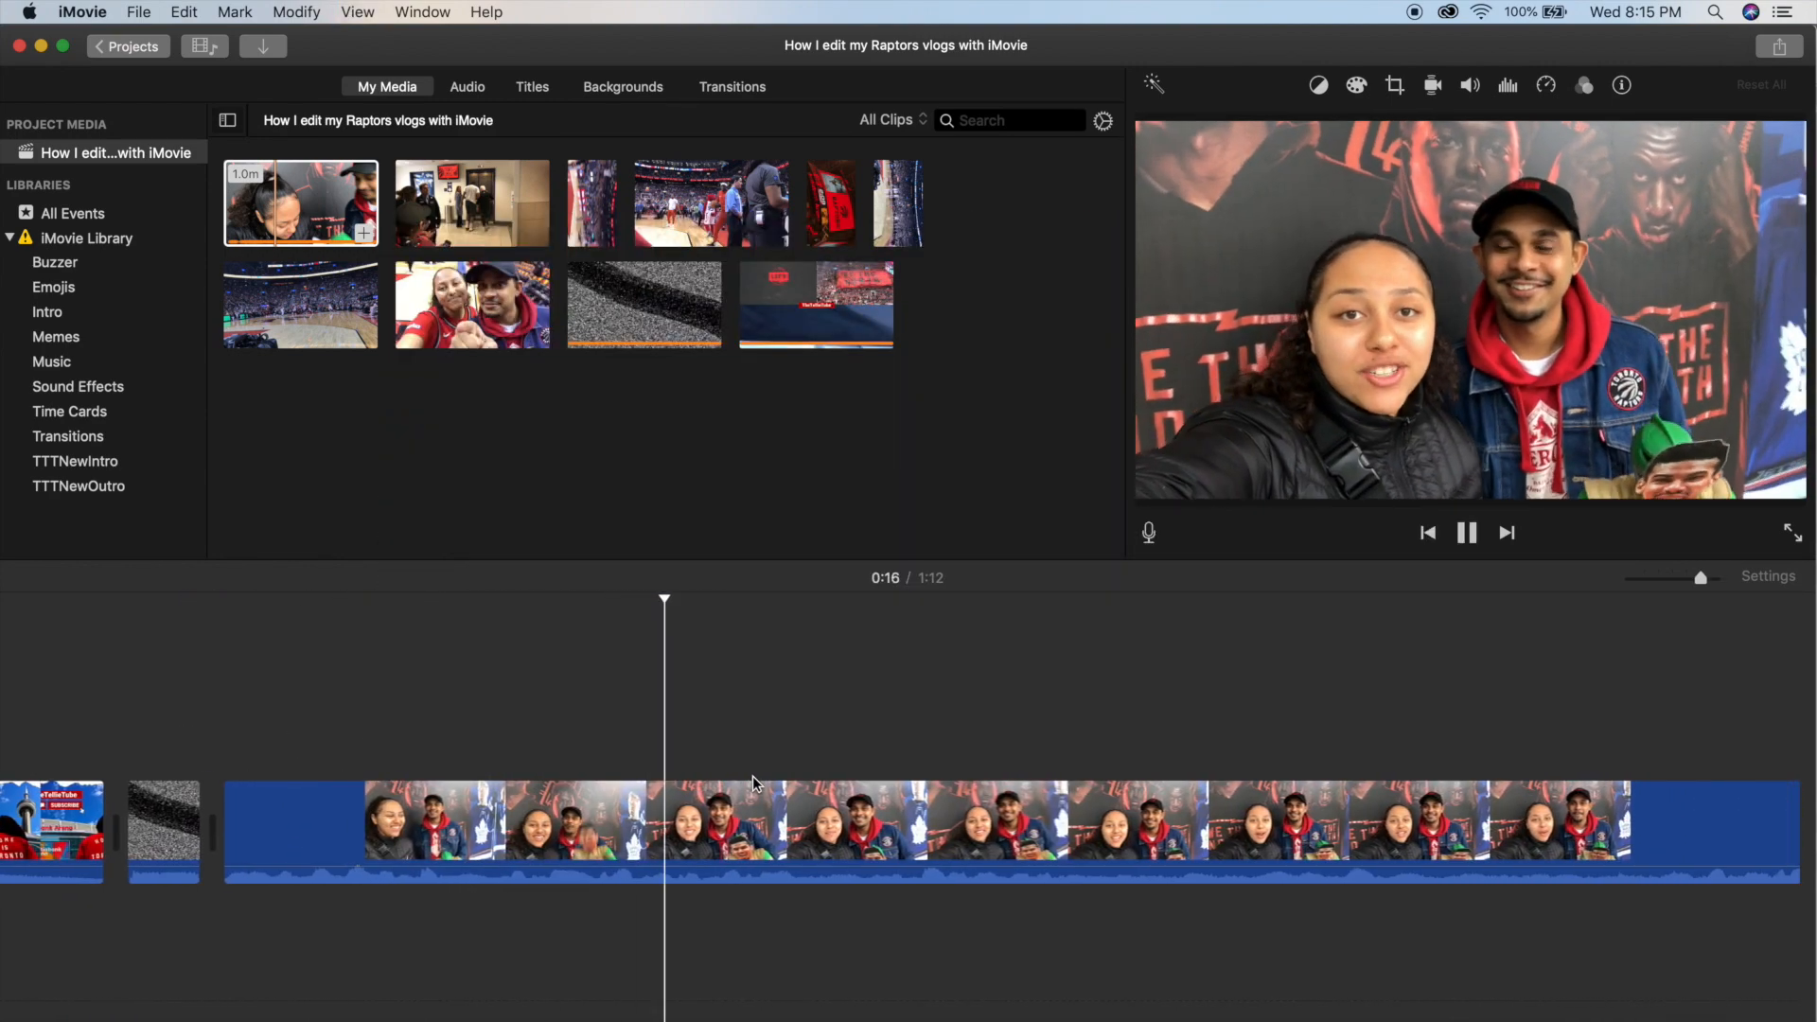
{"action": "left_click", "coordinate": [433, 735]}
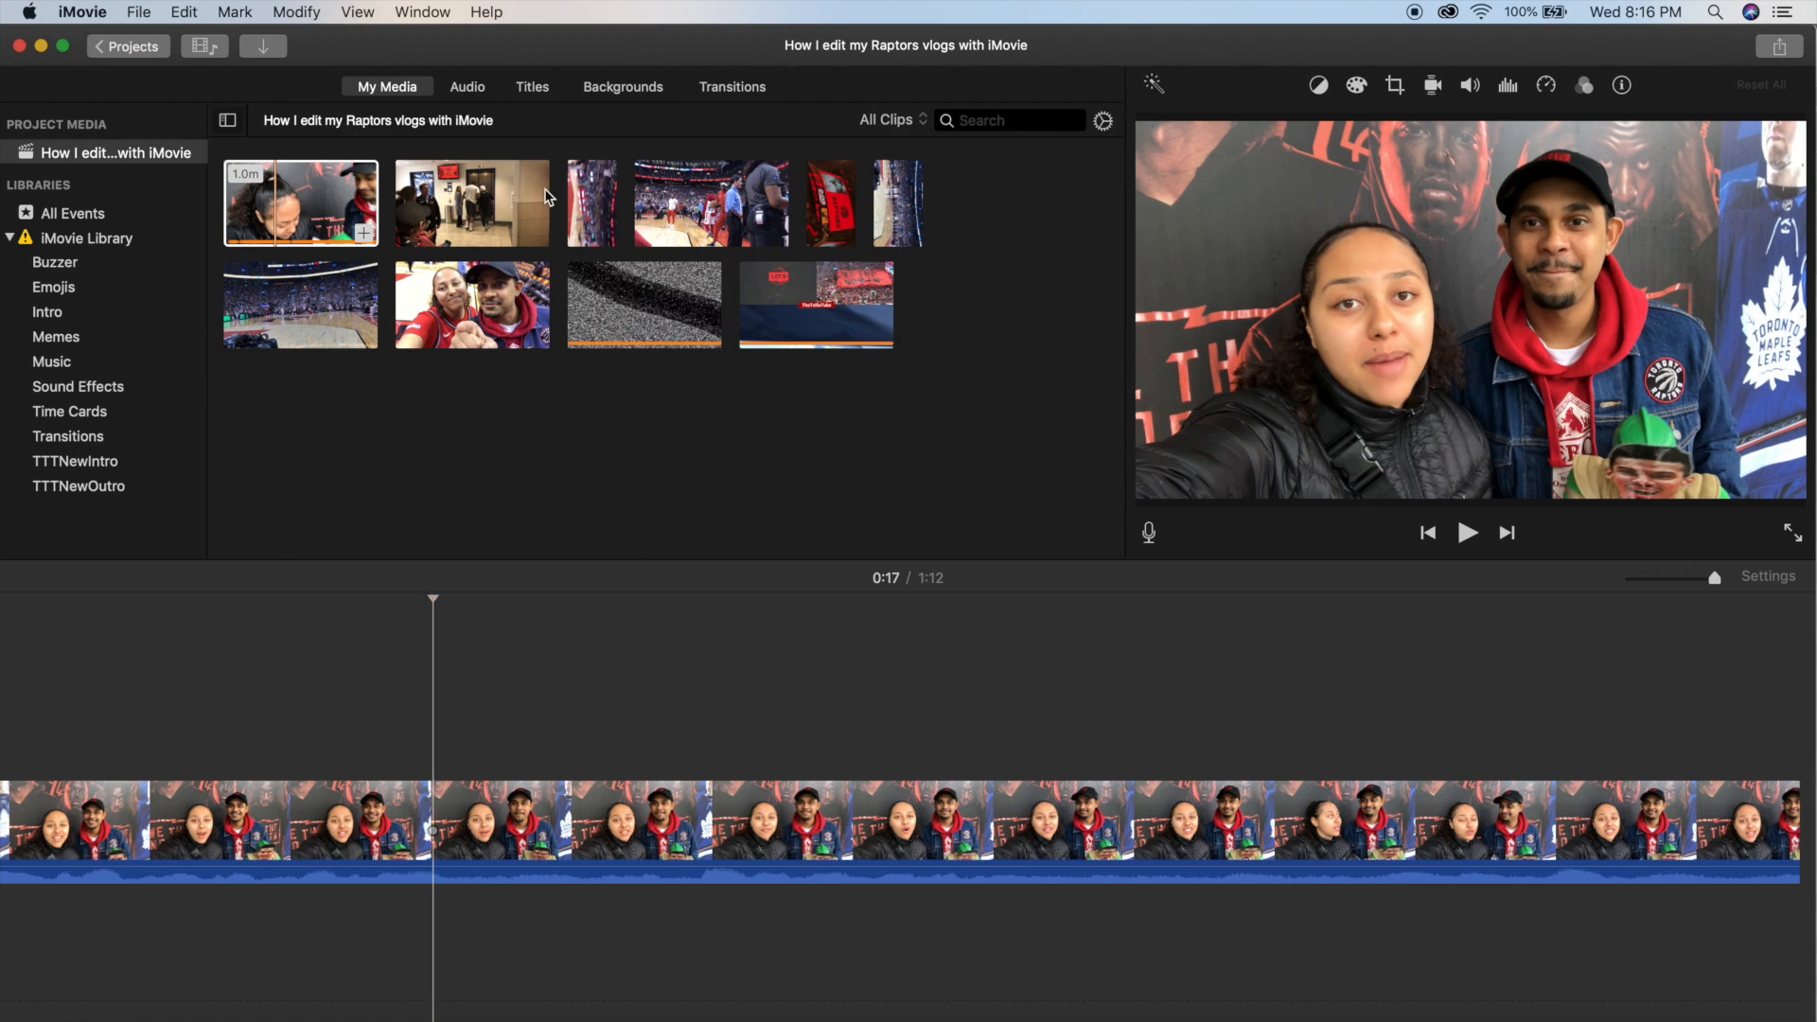
{"action": "left_click", "coordinate": [534, 89]}
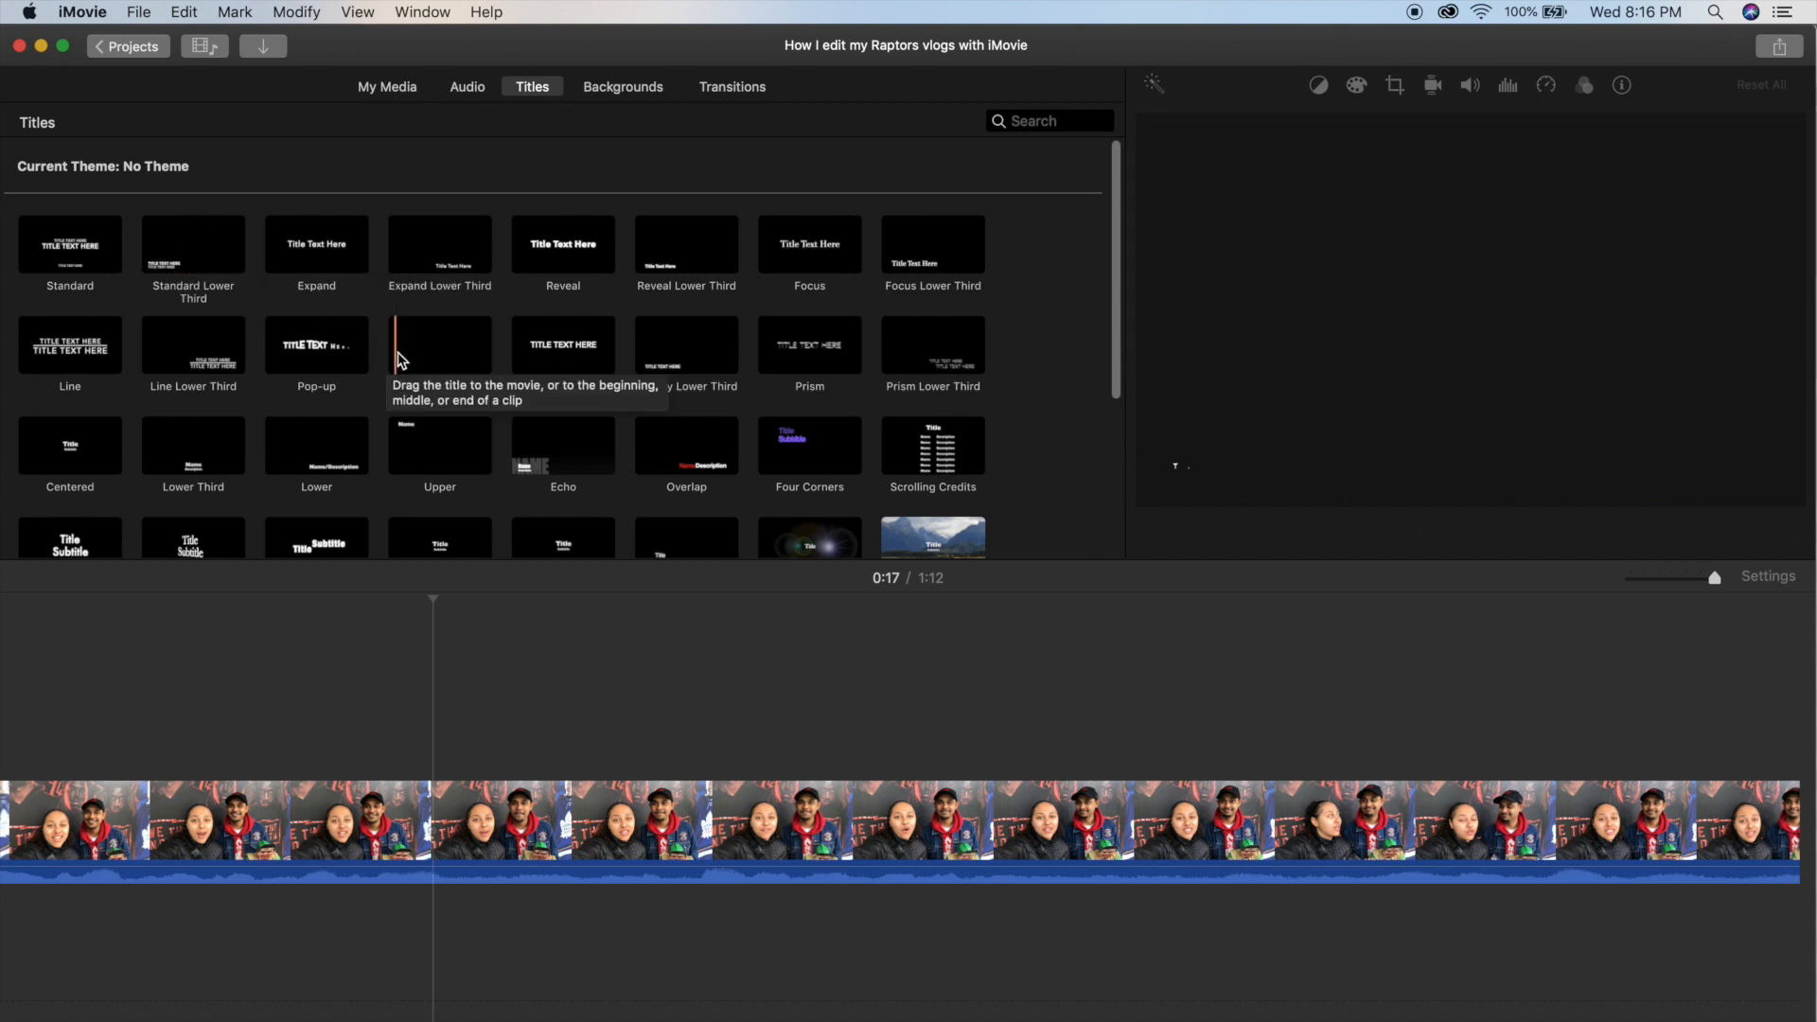
{"action": "scroll", "coordinate": [454, 360], "scroll_direction": "down", "scroll_amount": 3}
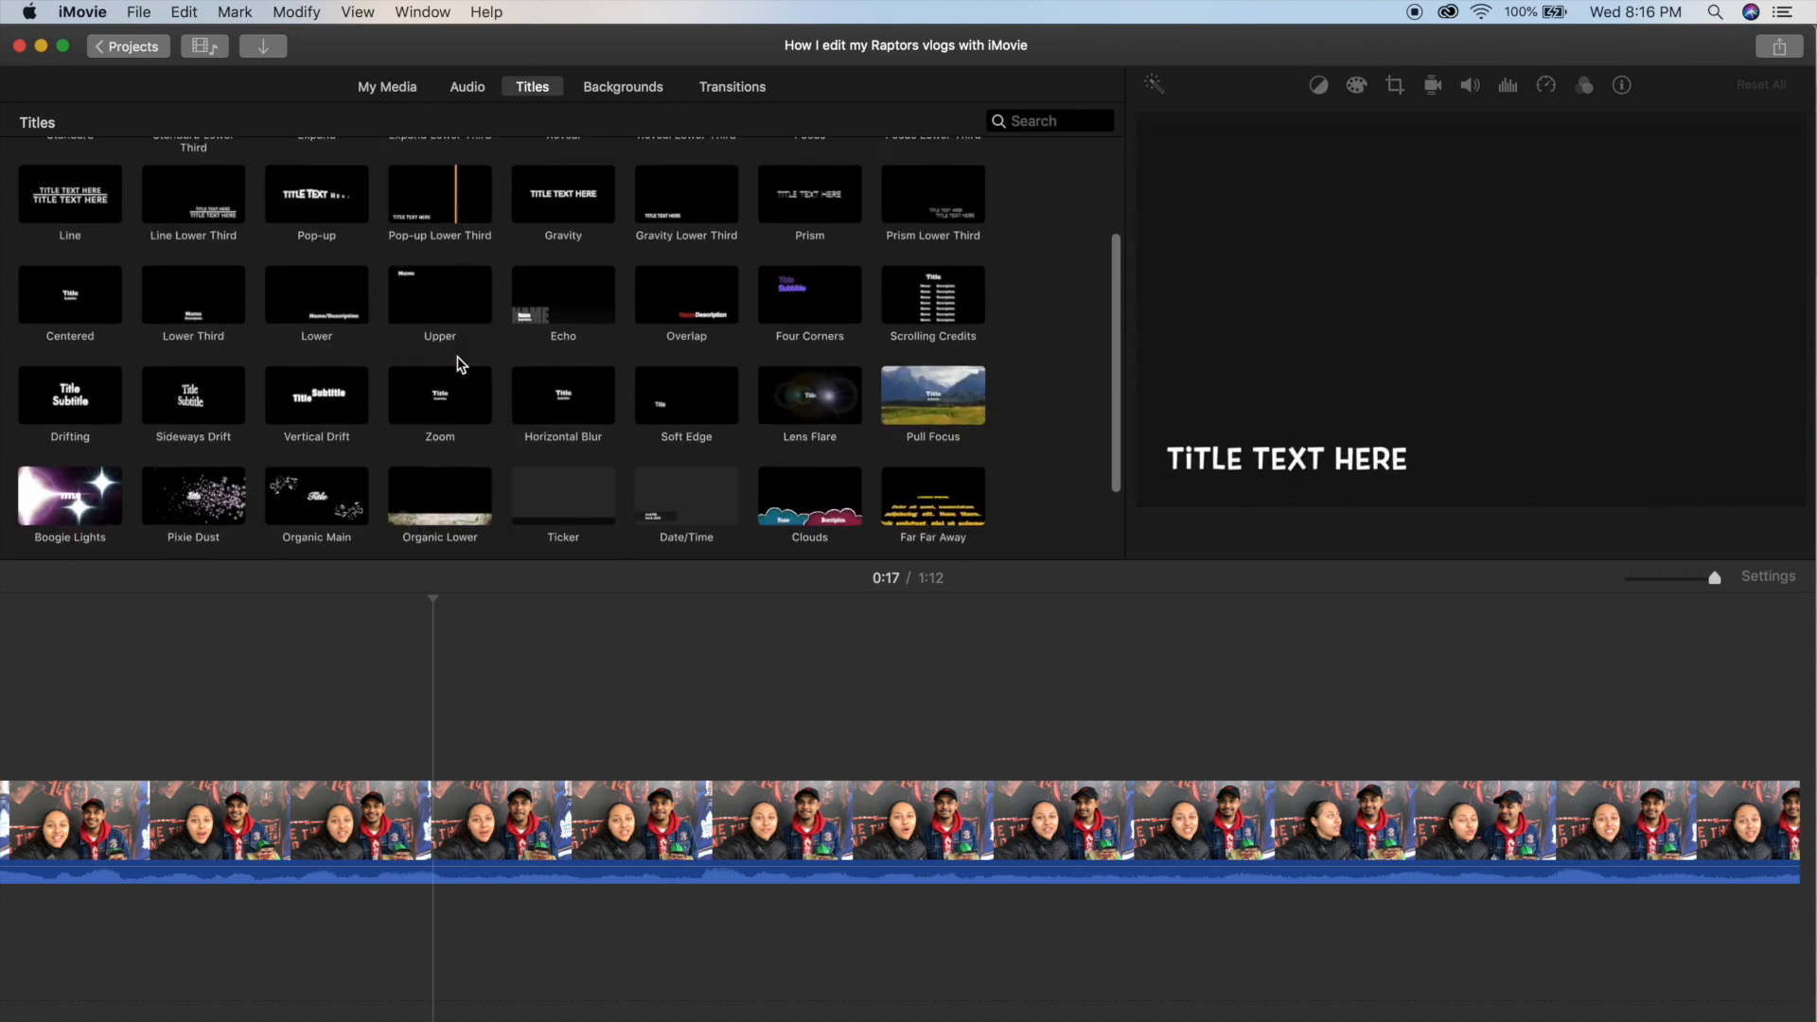
{"action": "scroll", "coordinate": [461, 365], "scroll_direction": "down", "scroll_amount": 1}
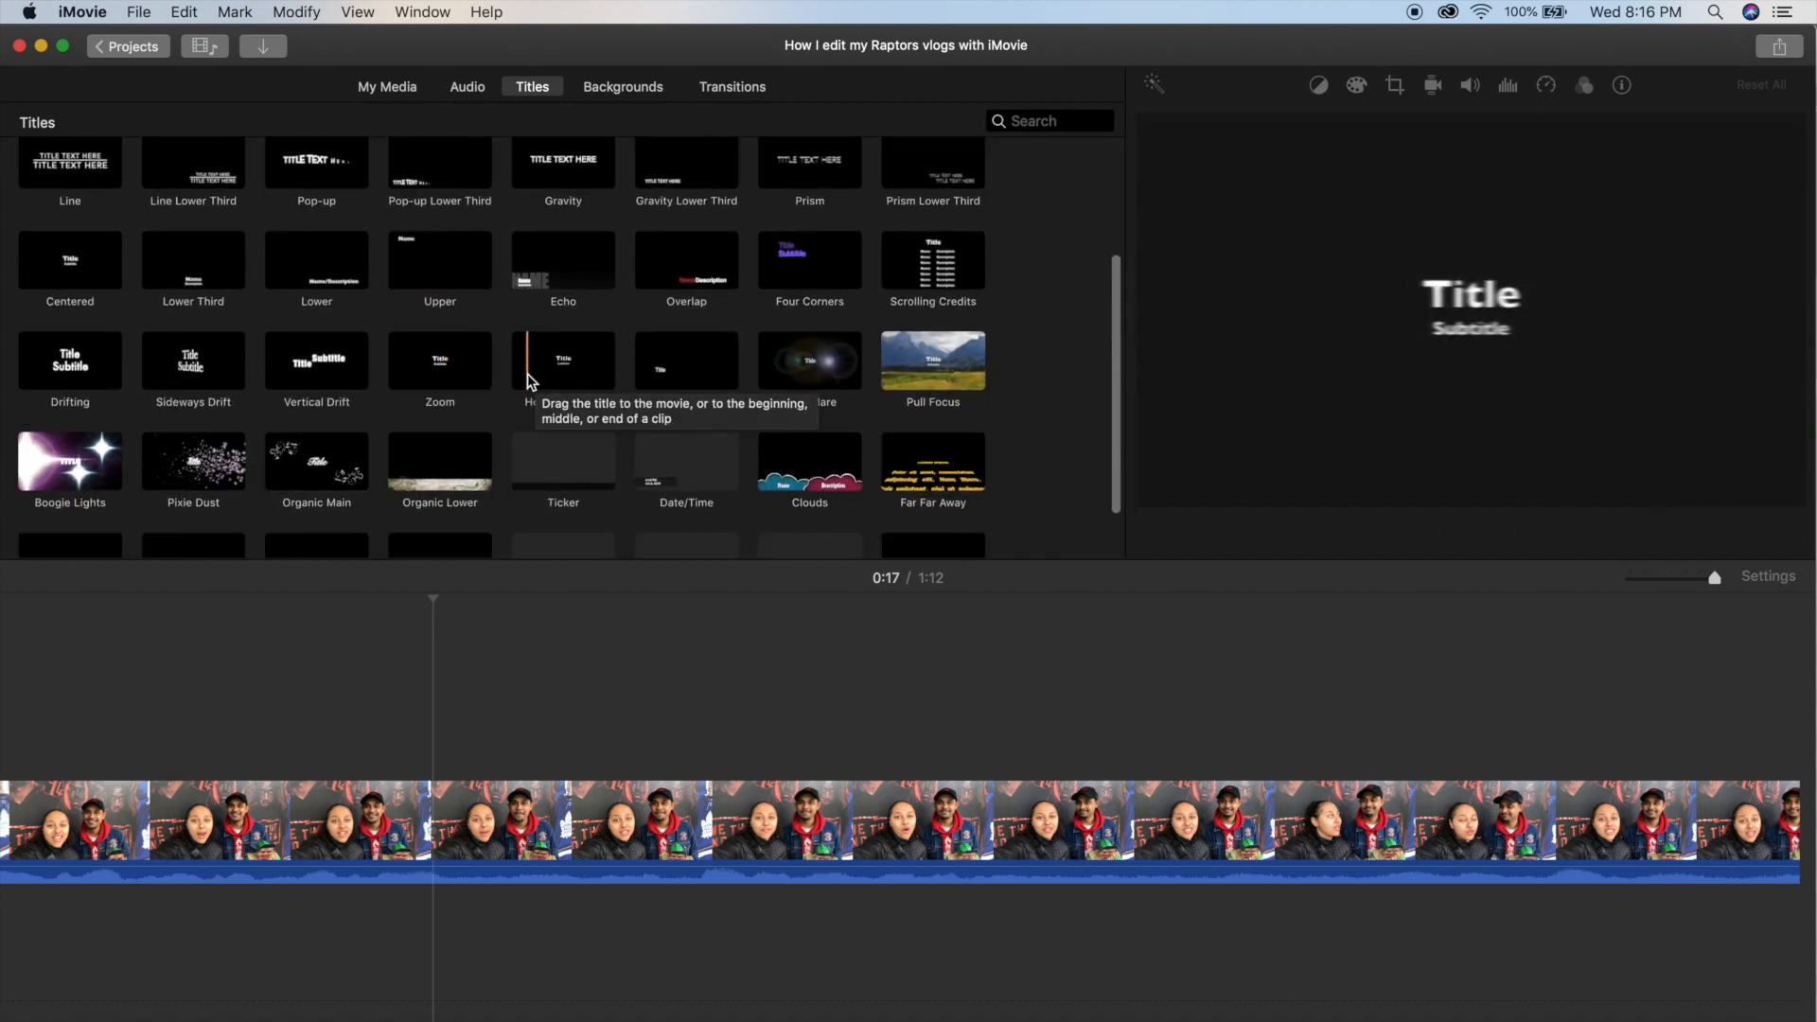
{"action": "scroll", "coordinate": [587, 383], "scroll_direction": "up", "scroll_amount": 5}
{"action": "left_click_drag", "start_coordinate": [208, 268], "coordinate": [407, 719]}
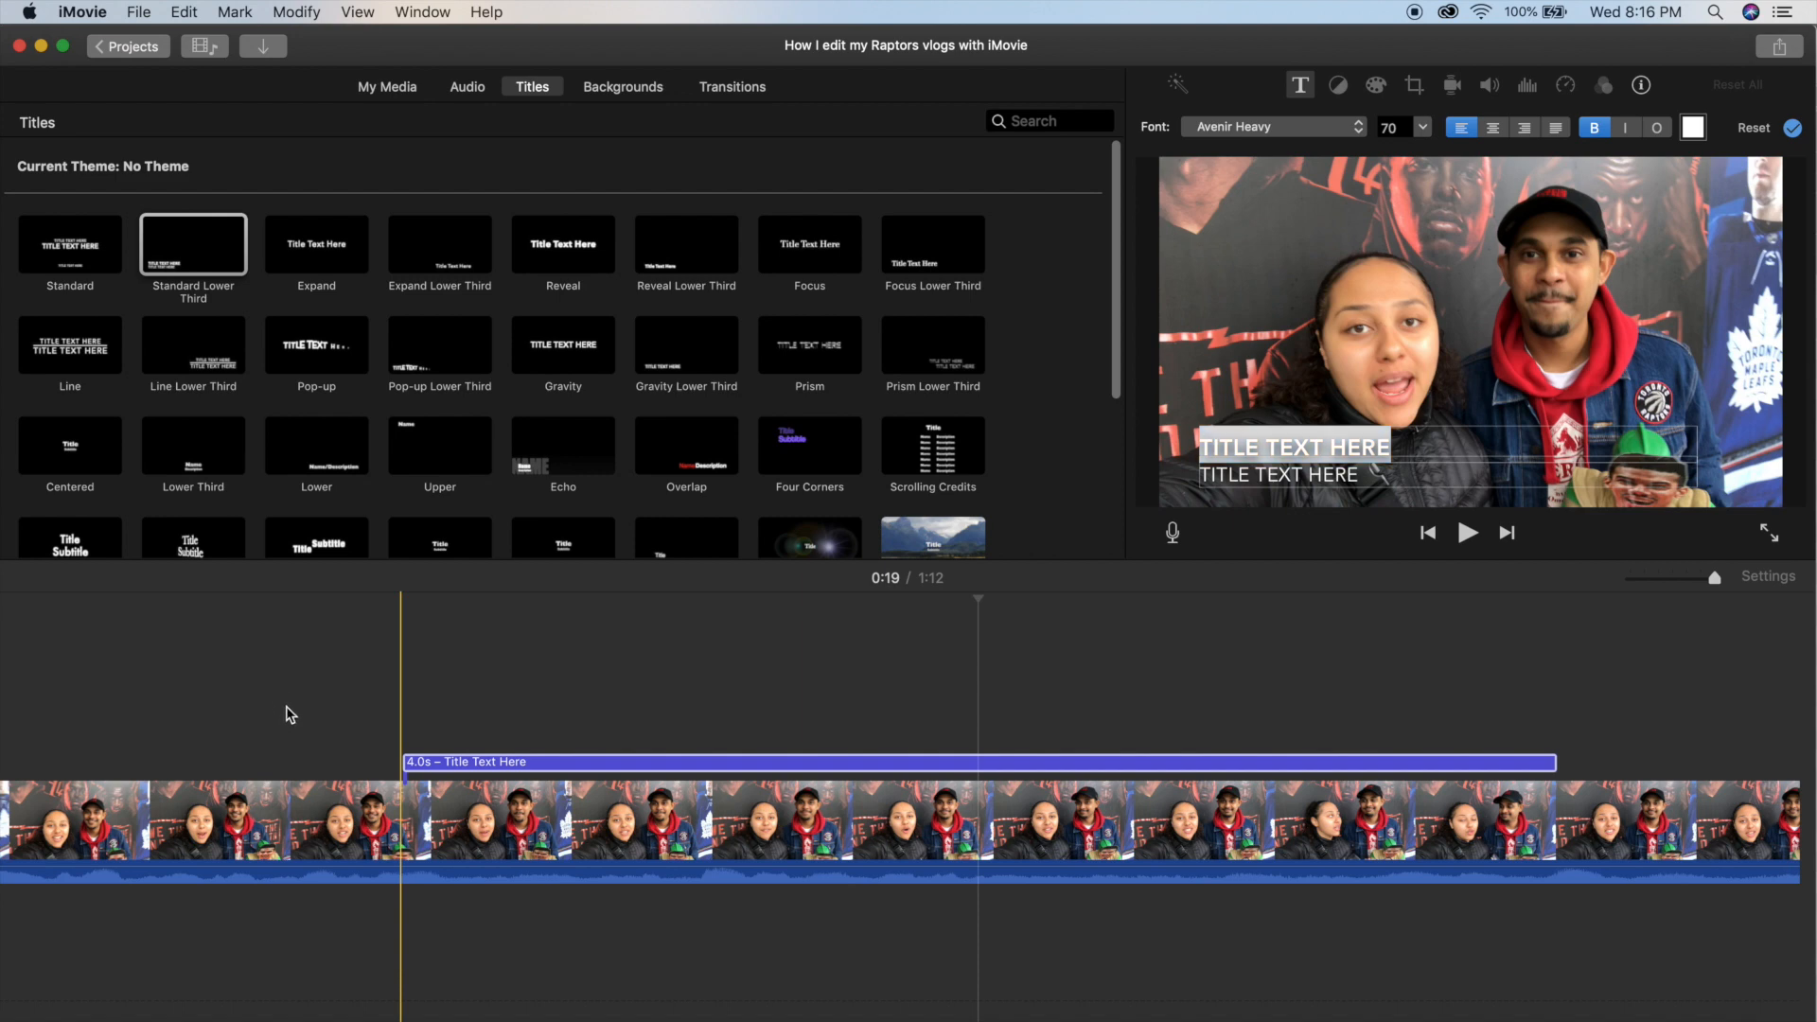
Move the lower-third title earlier to start at about 0:15 over the selfie clip, and play that section.
{"action": "left_click", "coordinate": [279, 719]}
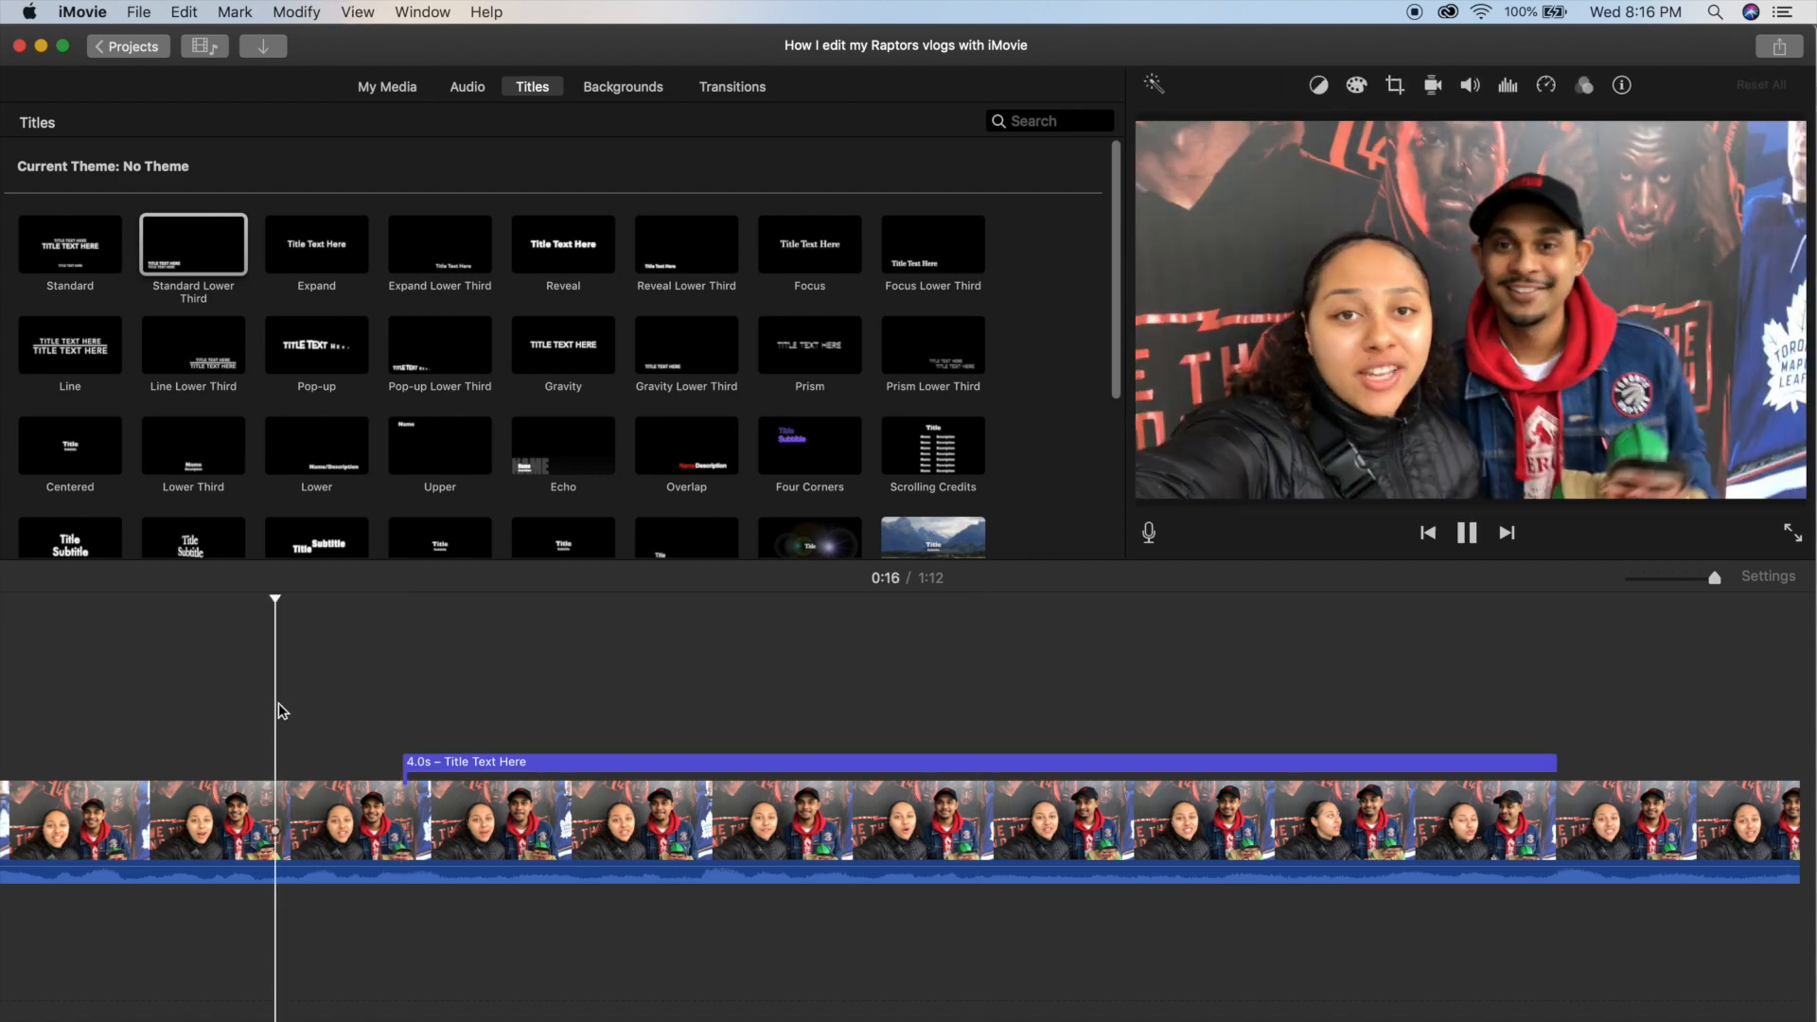
{"action": "key", "text": "space"}
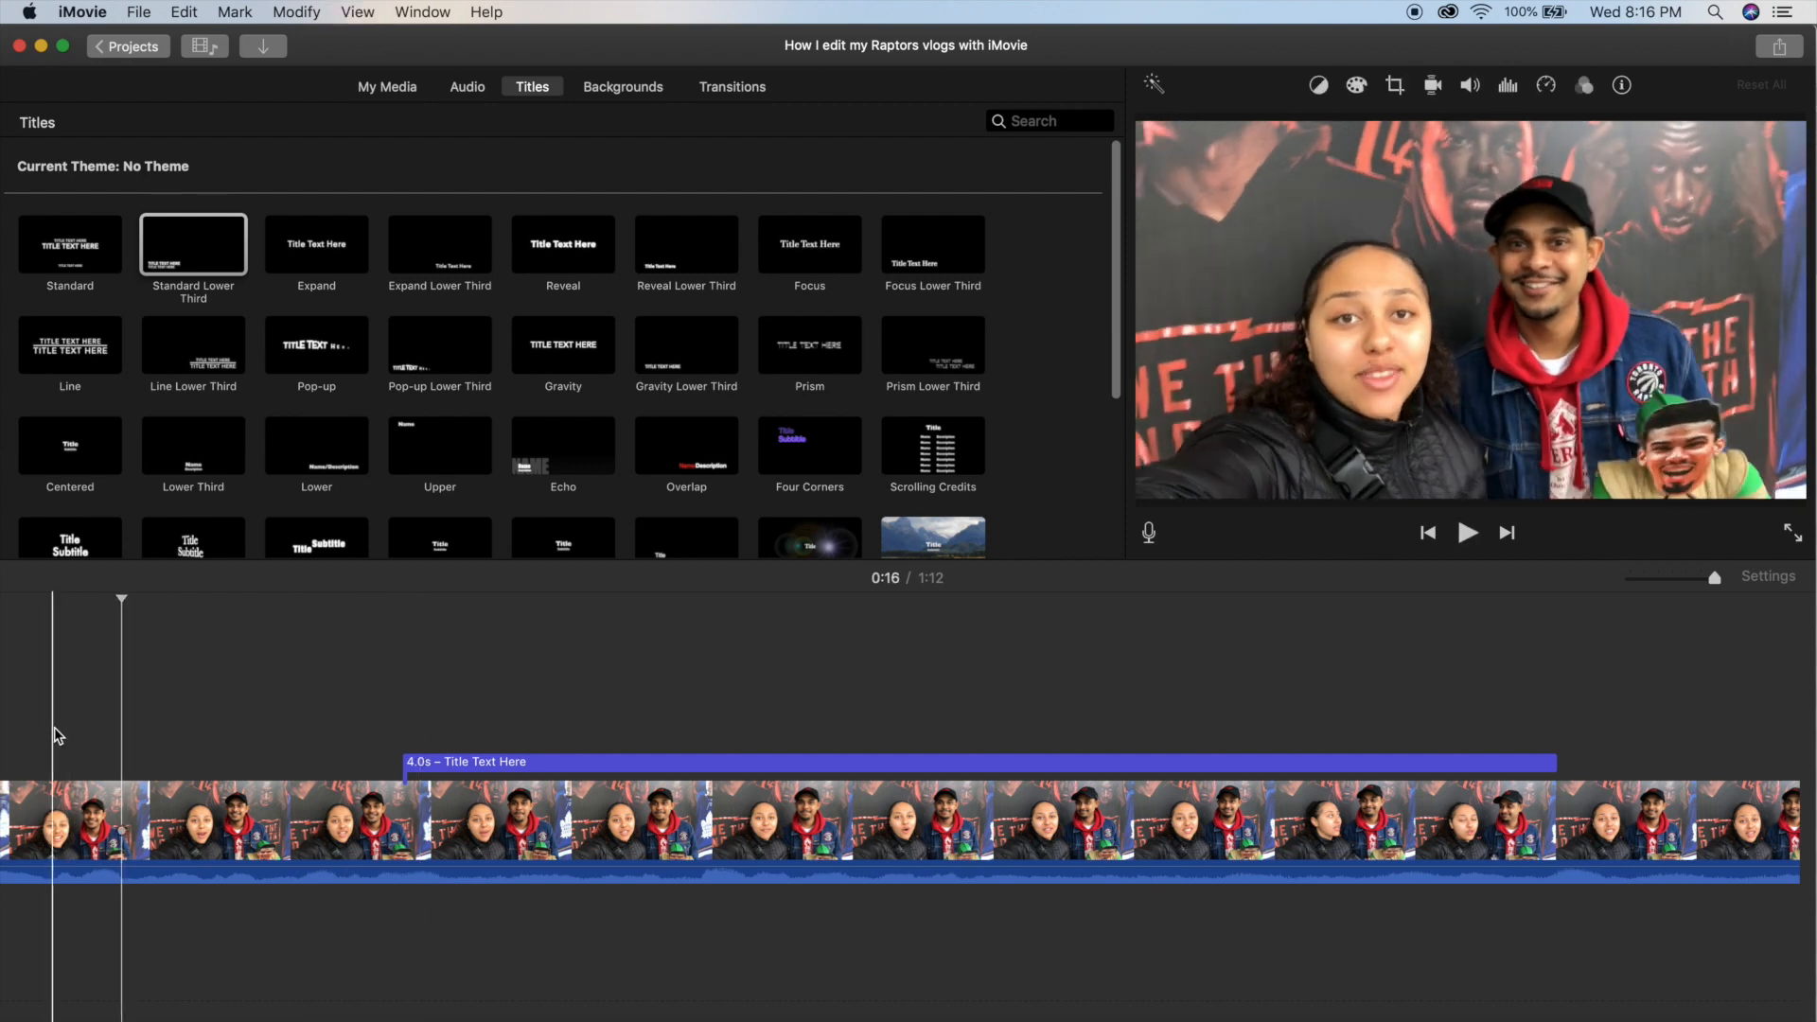
{"action": "left_click", "coordinate": [501, 762]}
{"action": "left_click_drag", "start_coordinate": [193, 757], "coordinate": [162, 749]}
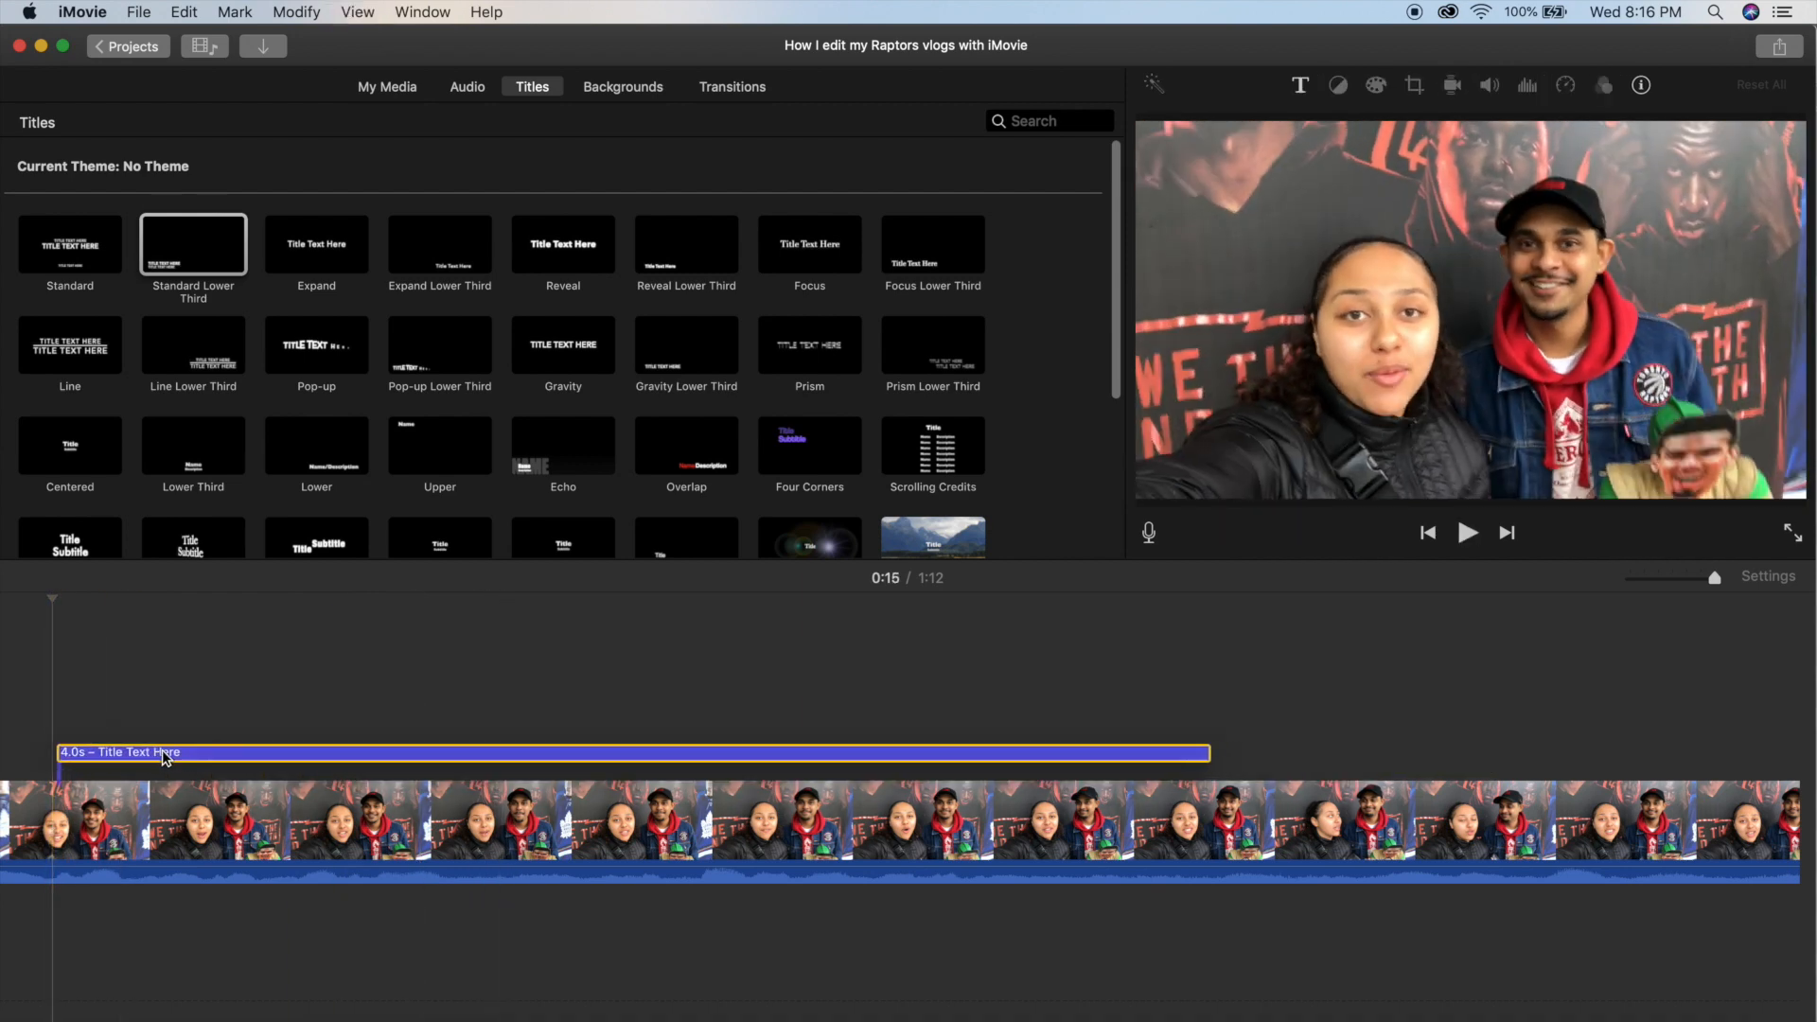
{"action": "scroll", "coordinate": [136, 756], "scroll_direction": "left", "scroll_amount": 1}
{"action": "key", "text": "space"}
{"action": "key", "text": "space"}
Set the title's first line to "RAPTORS VS HEAT" and its second line to "THETELLIETUBE".
{"action": "left_click", "coordinate": [178, 760]}
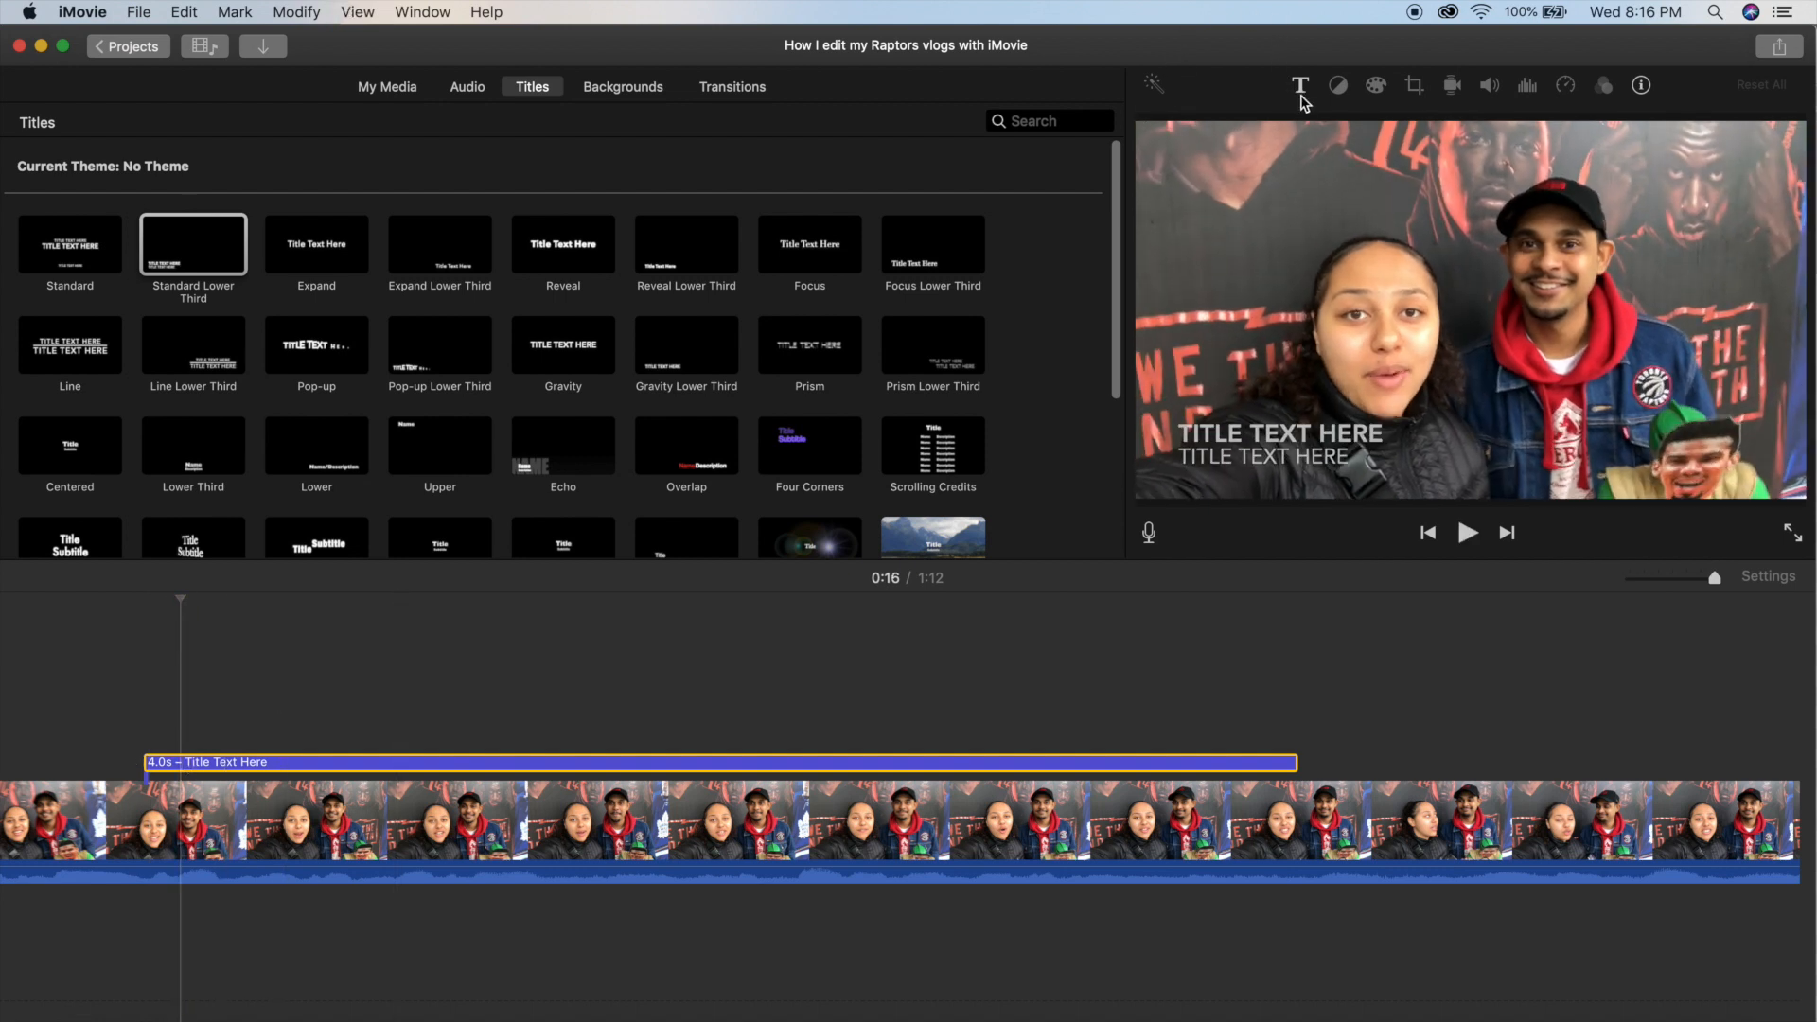
{"action": "double_click", "coordinate": [1377, 473]}
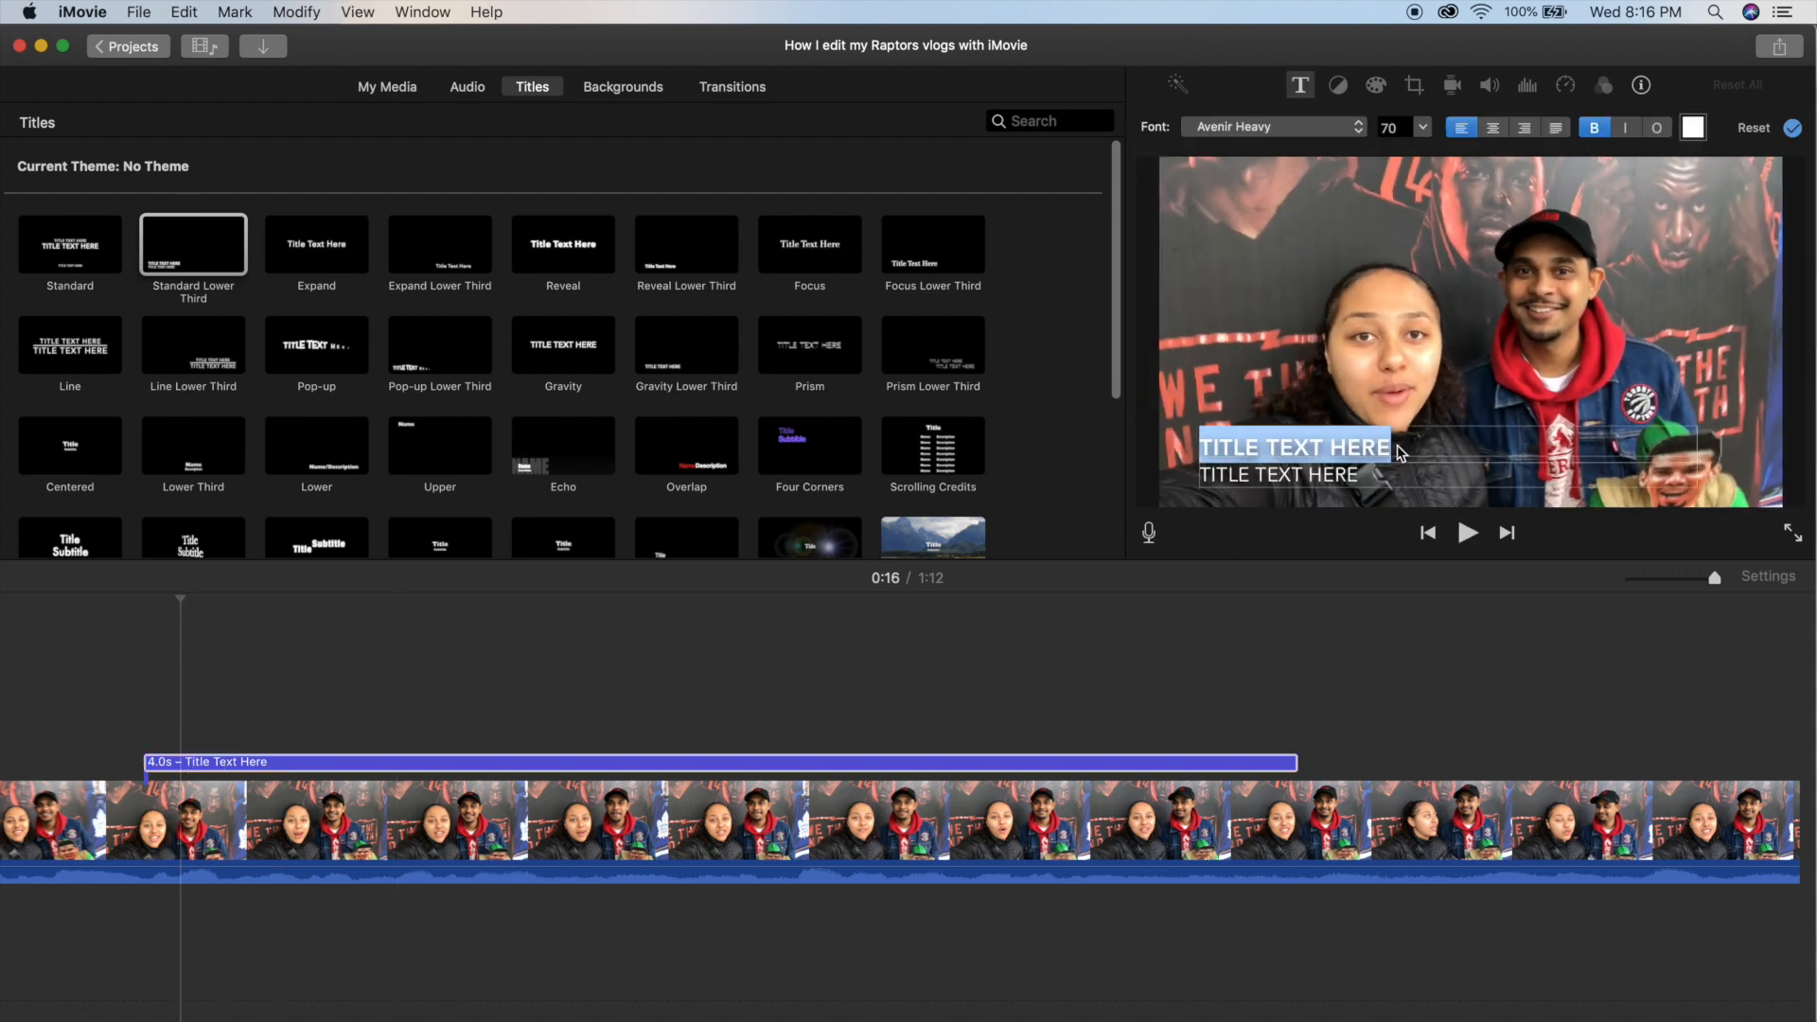
{"action": "type", "text": "RAPTORS VS"}
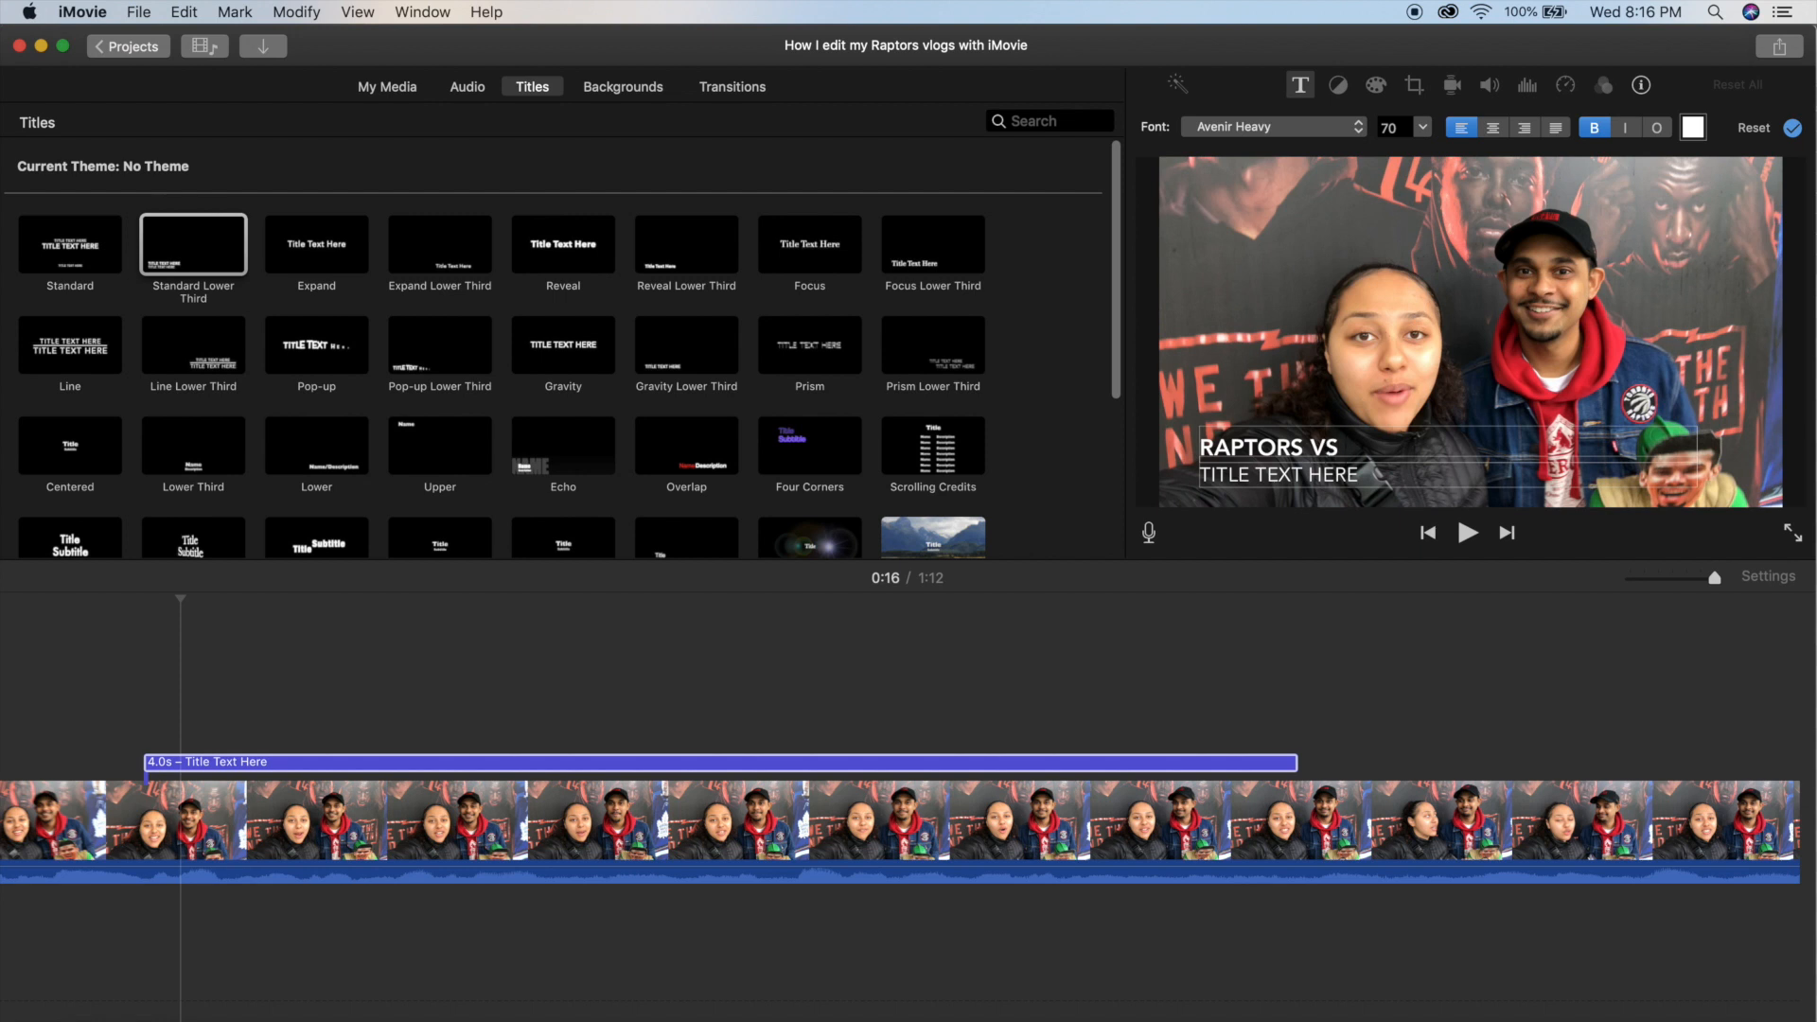
{"action": "double_click", "coordinate": [1377, 477]}
{"action": "type", "text": "THETELLIETUBE"}
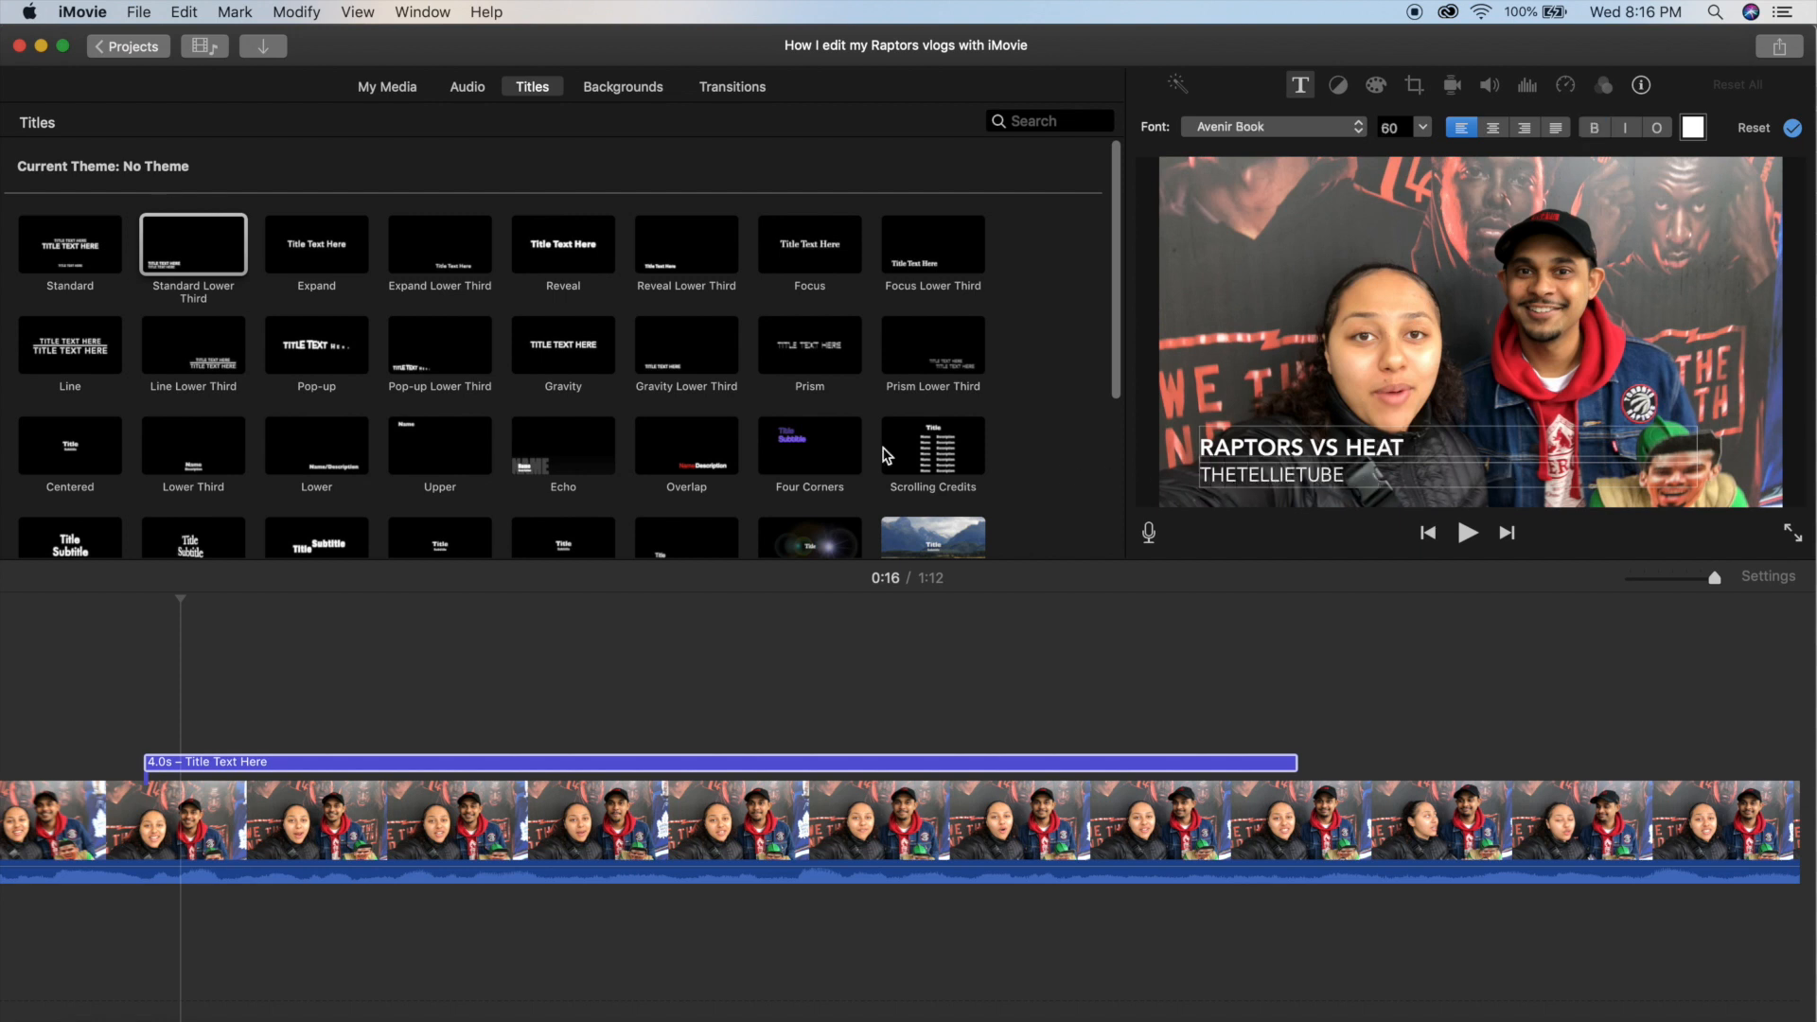
{"action": "key", "text": "space"}
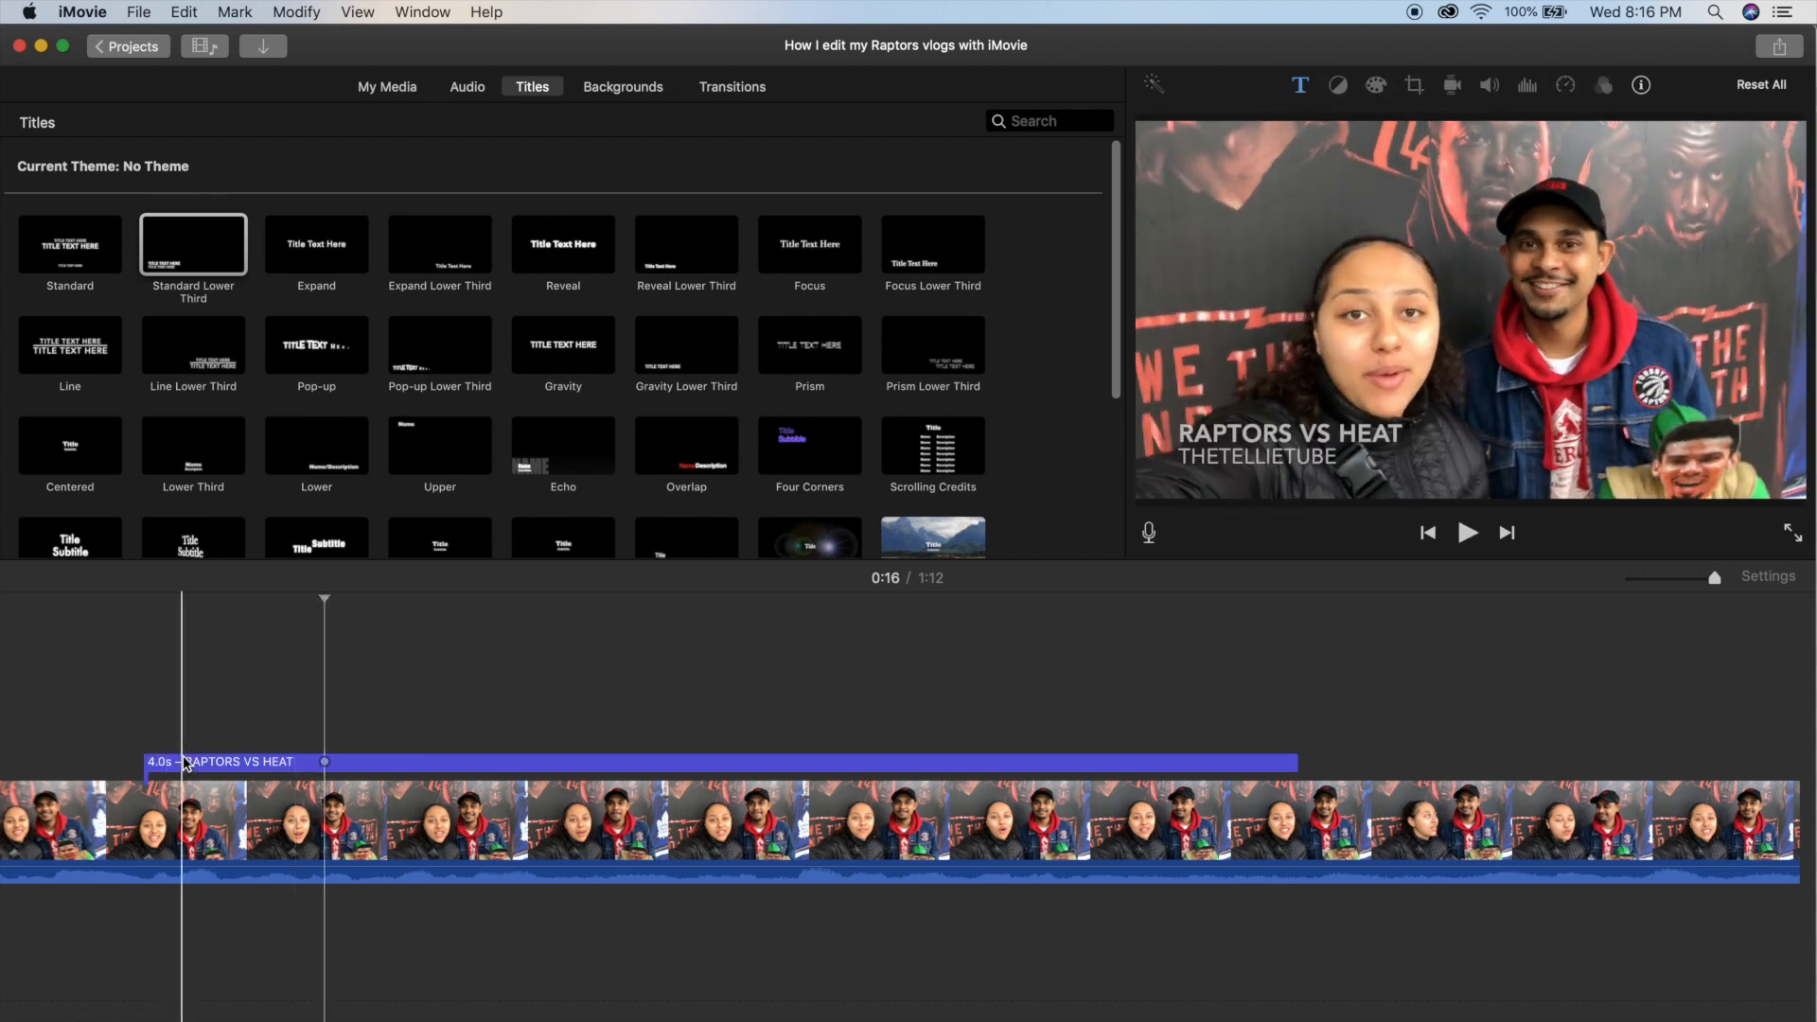
Change the "RAPTORS VS HEAT" line to the Futura Medium font and a slightly darkened red.
{"action": "left_click", "coordinate": [181, 763]}
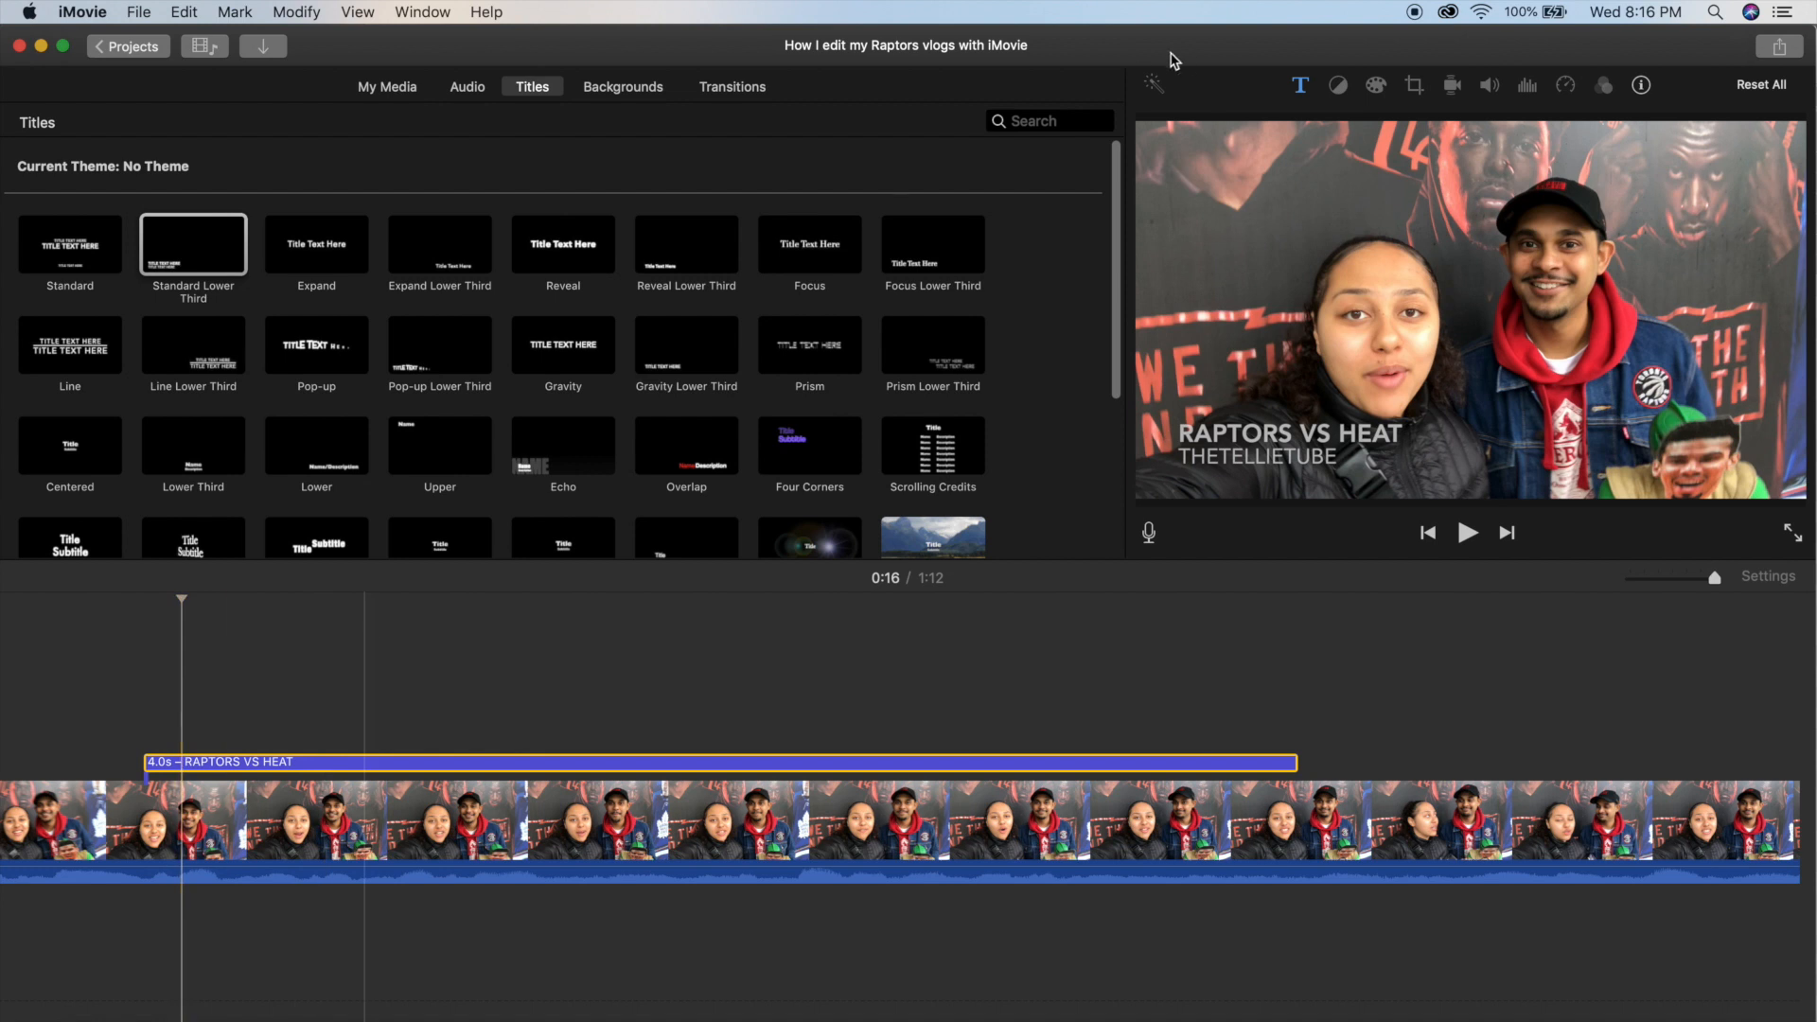
{"action": "left_click", "coordinate": [1300, 88]}
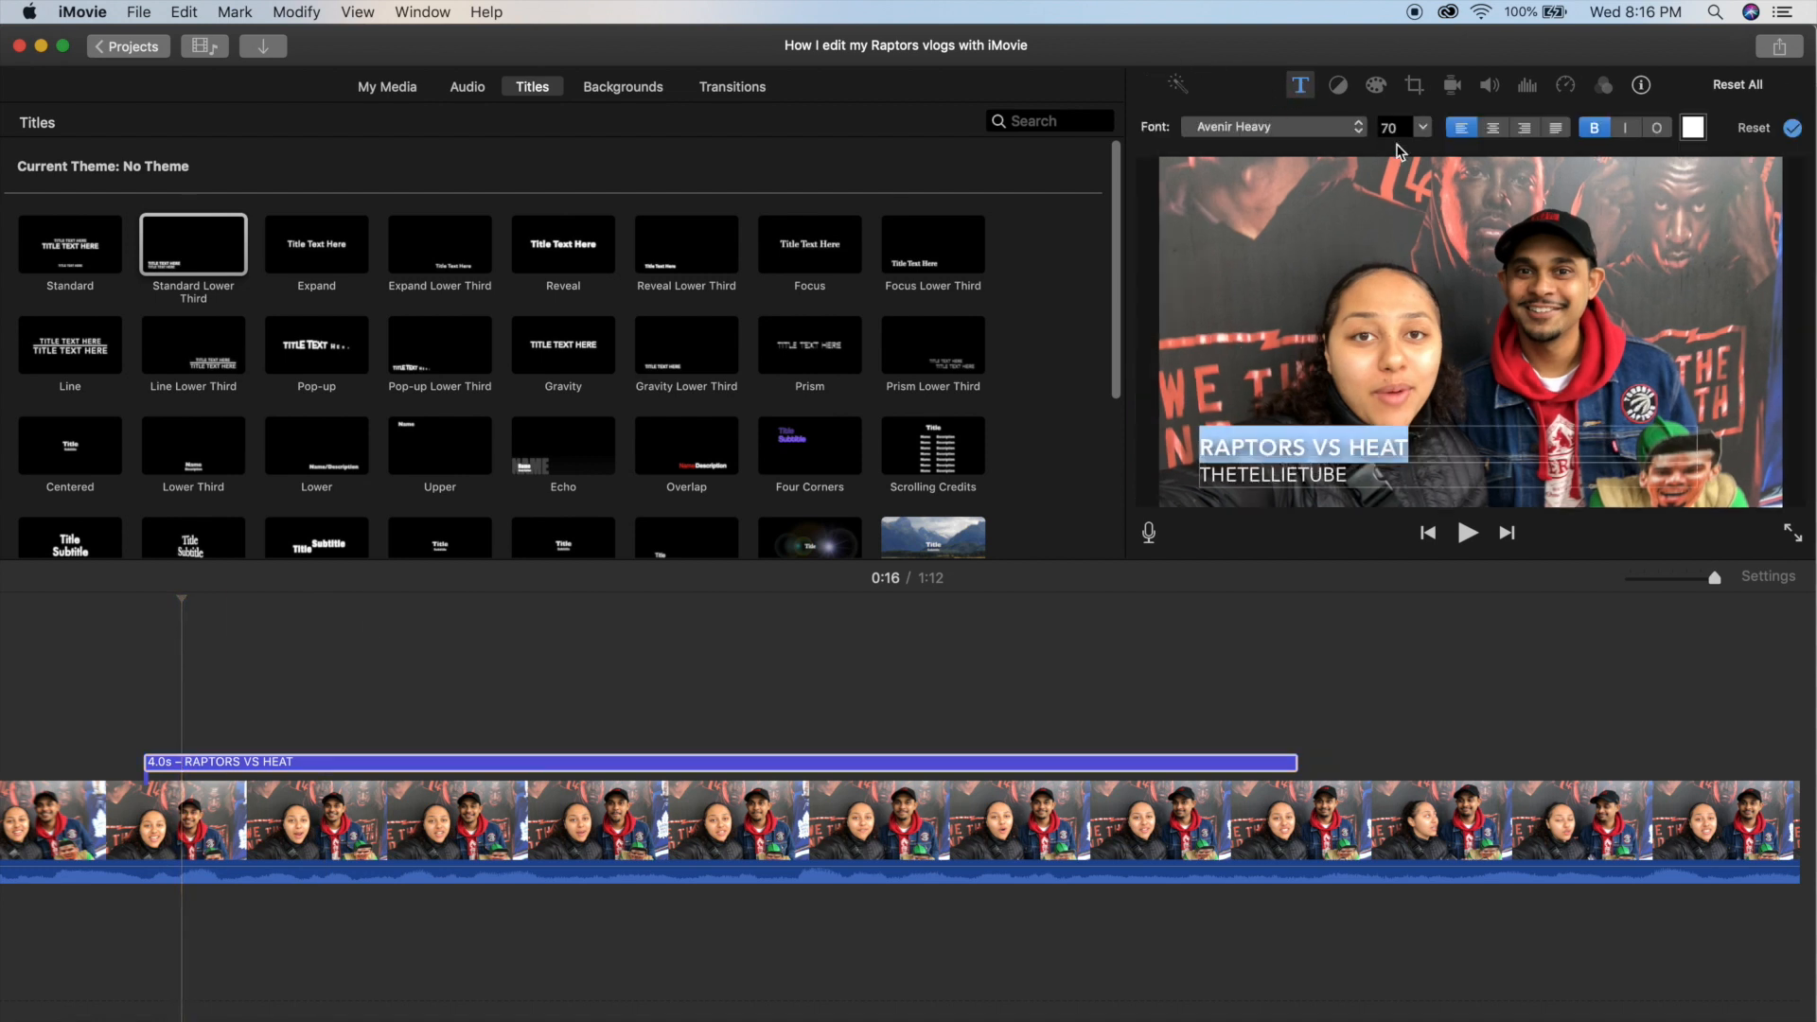
{"action": "left_click", "coordinate": [1342, 131]}
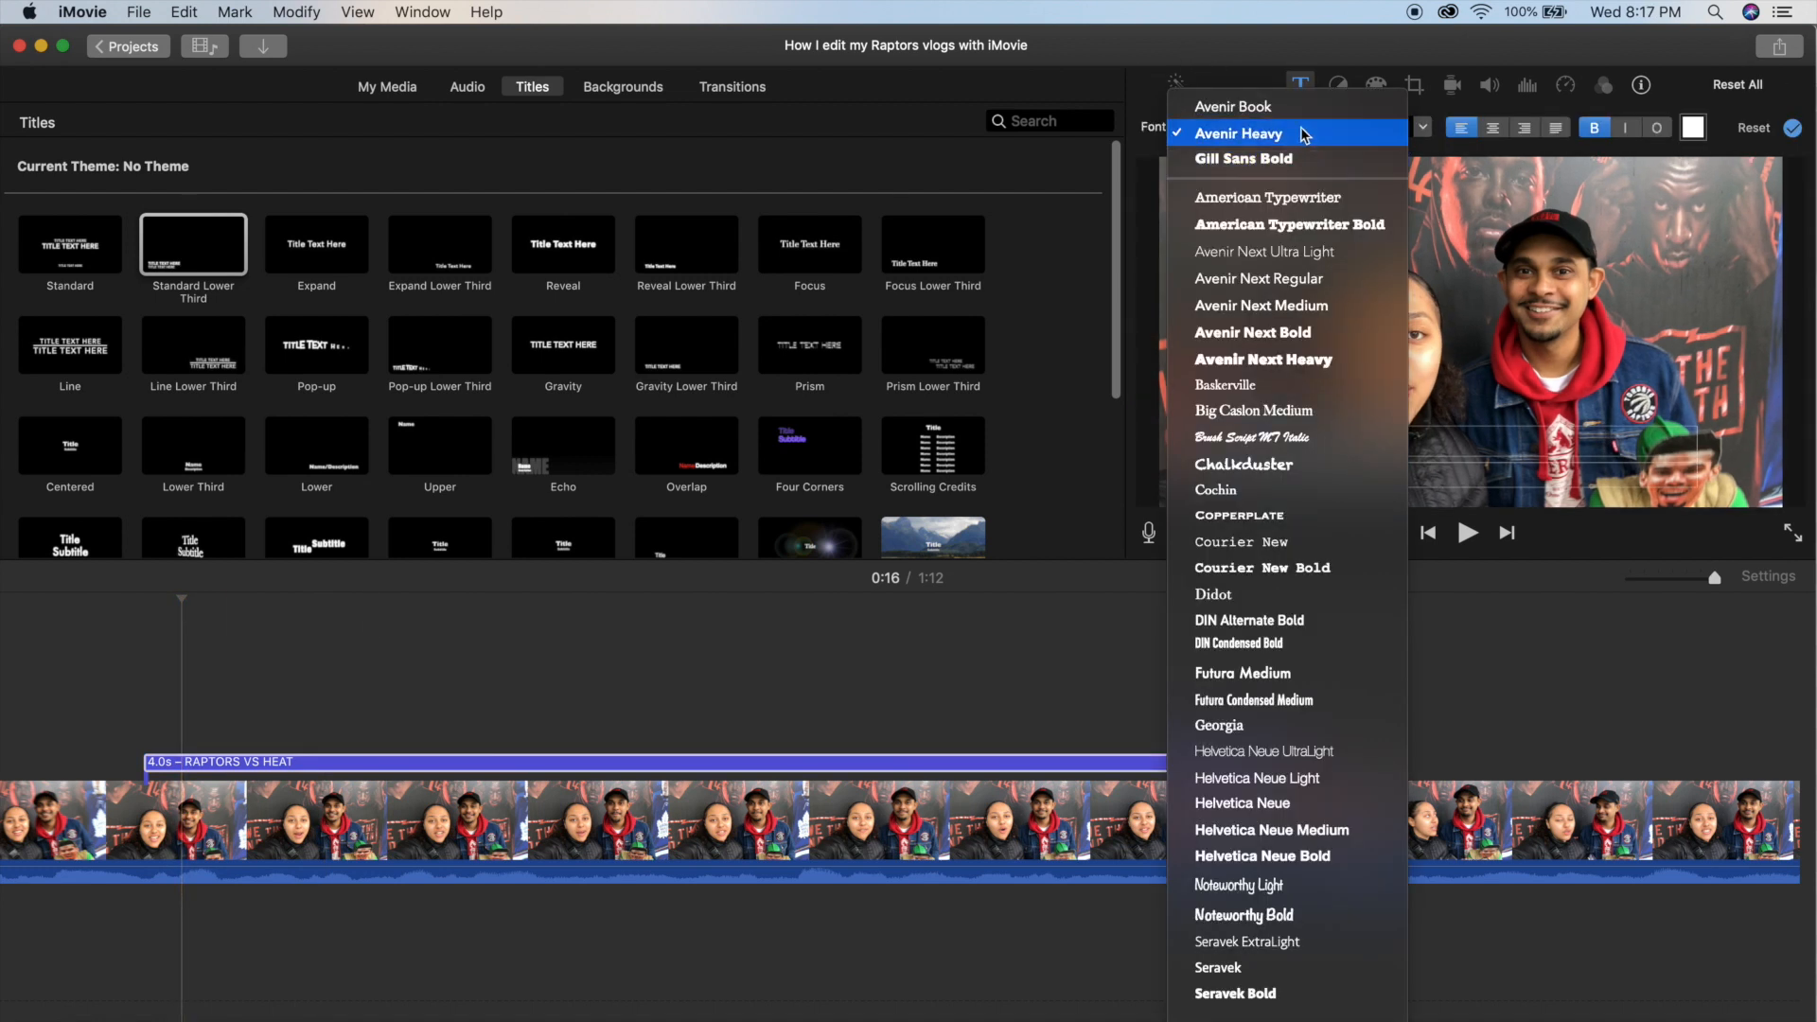
{"action": "left_click", "coordinate": [1307, 680]}
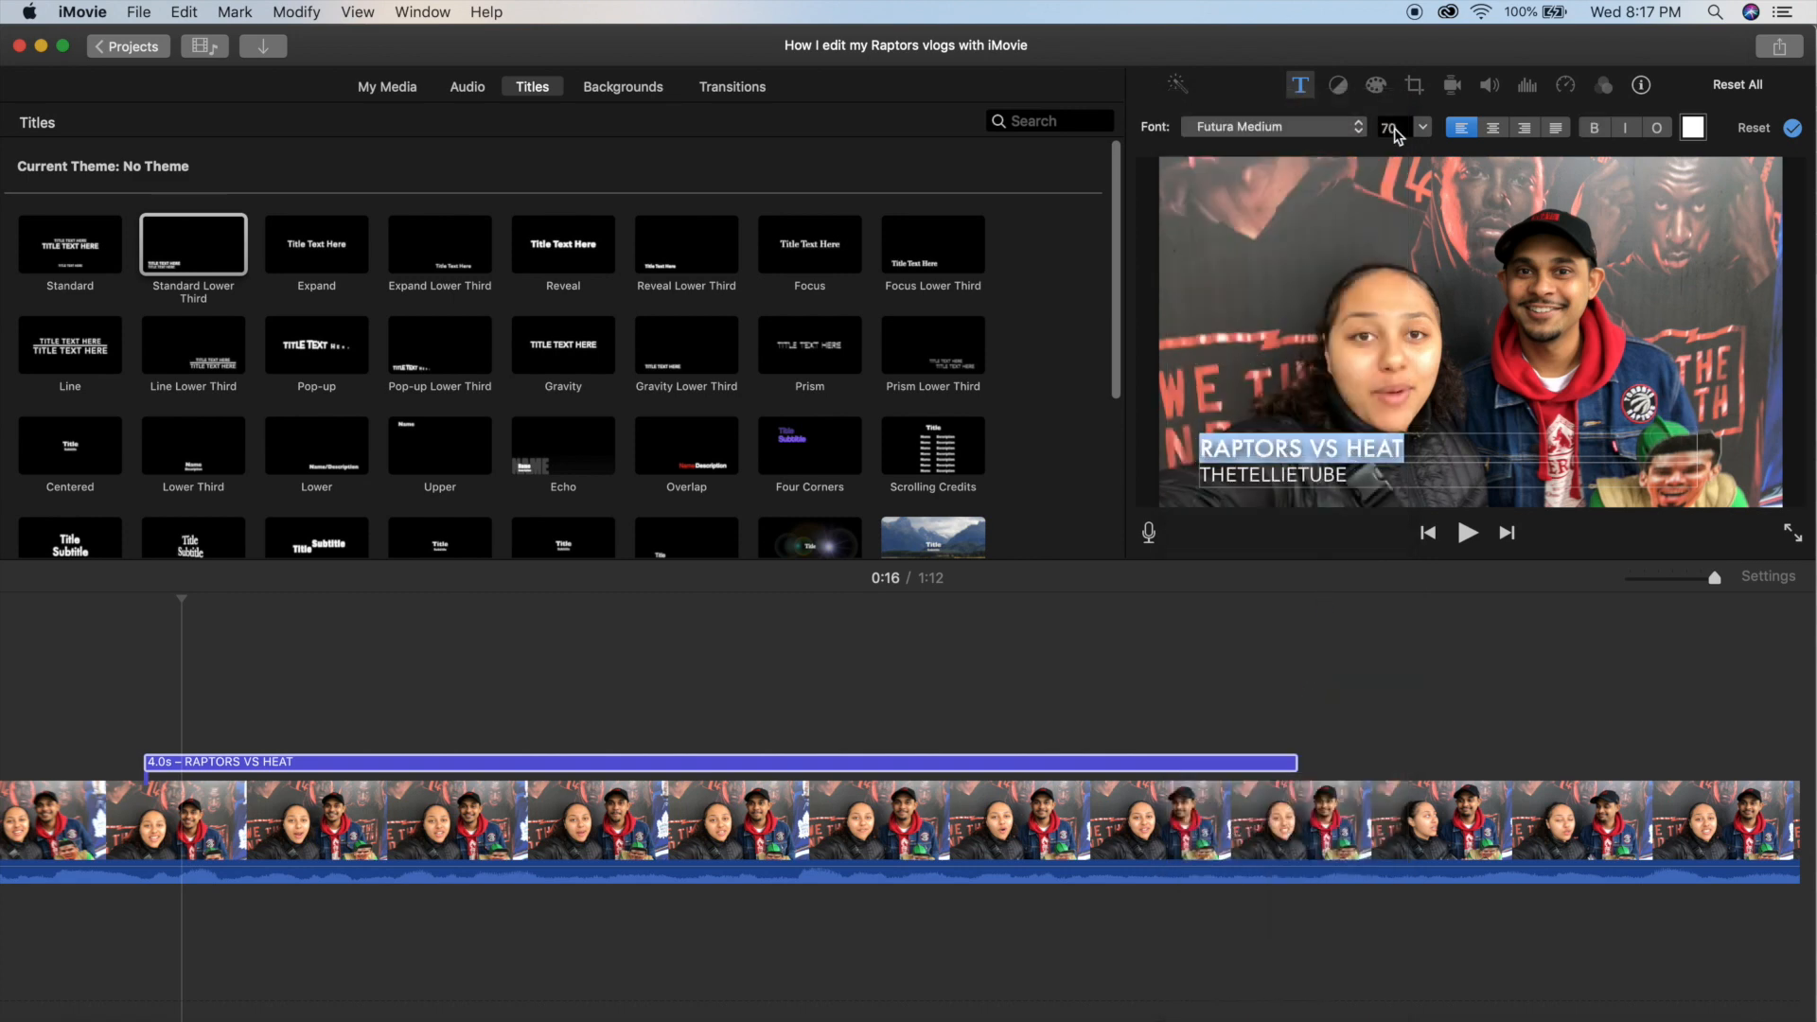
{"action": "left_click", "coordinate": [1697, 128]}
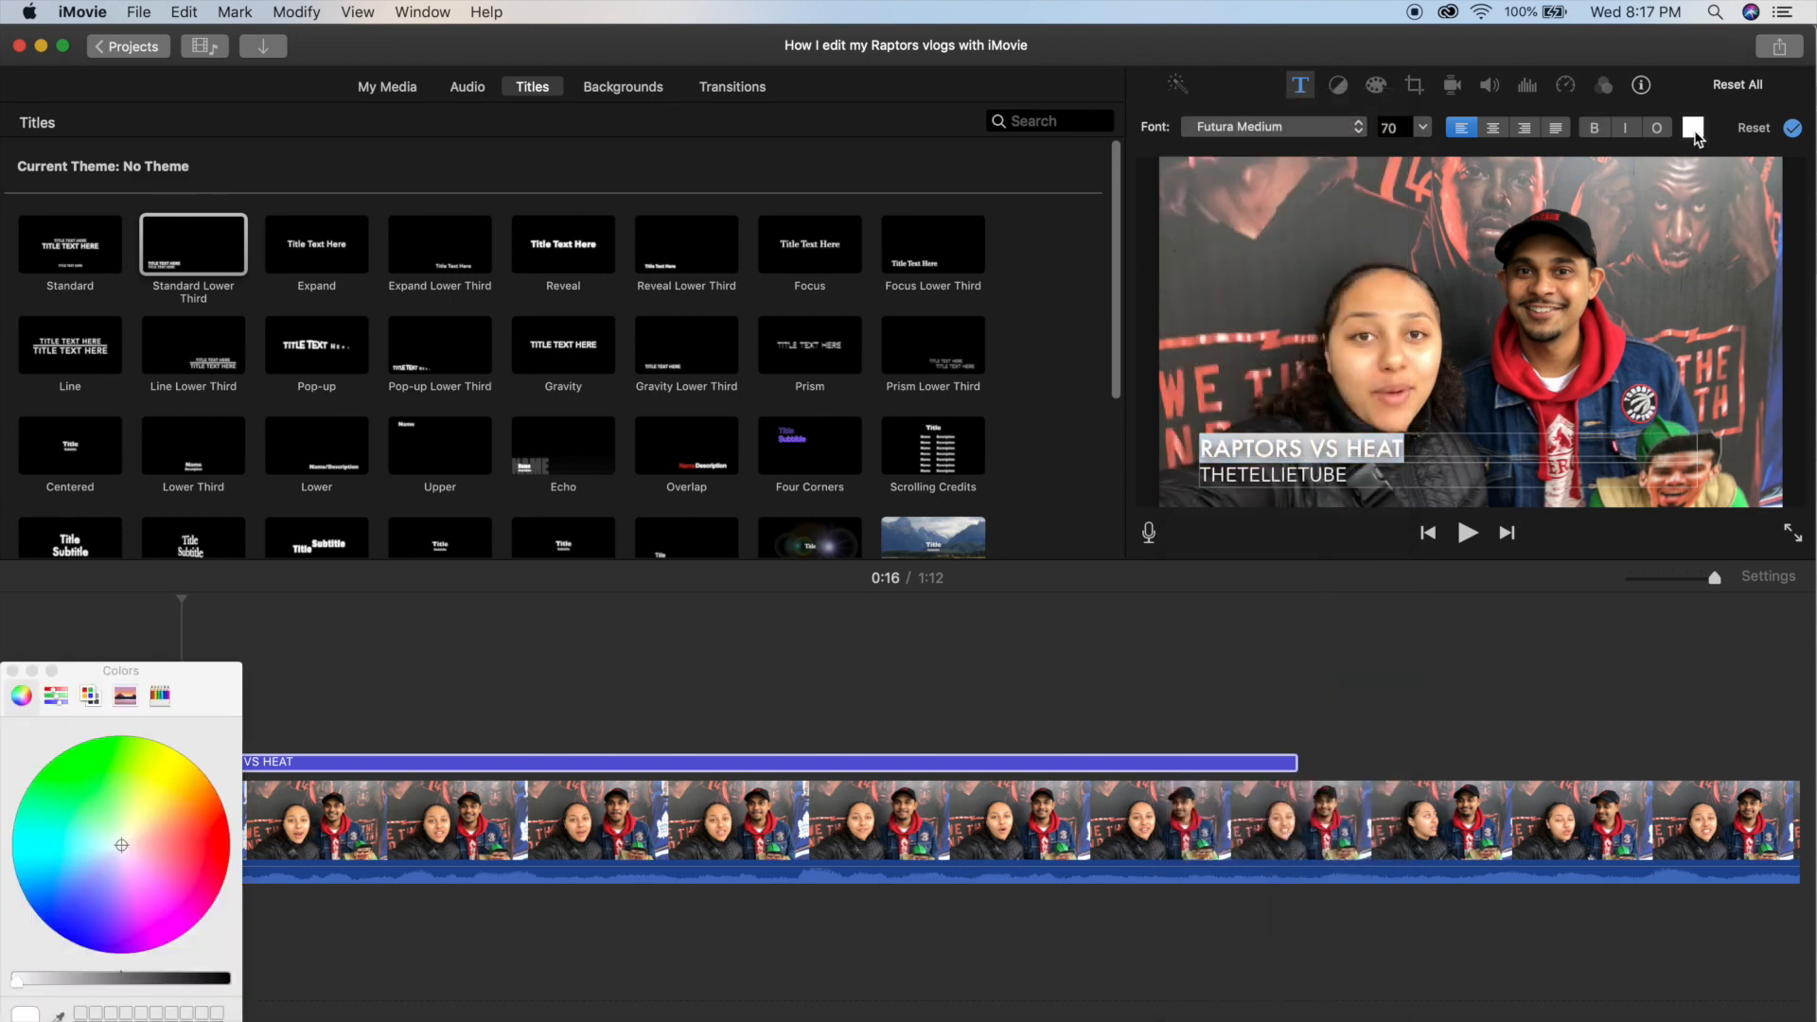
{"action": "left_click", "coordinate": [219, 847]}
{"action": "left_click_drag", "start_coordinate": [17, 980], "coordinate": [48, 980]}
{"action": "left_click", "coordinate": [478, 683]}
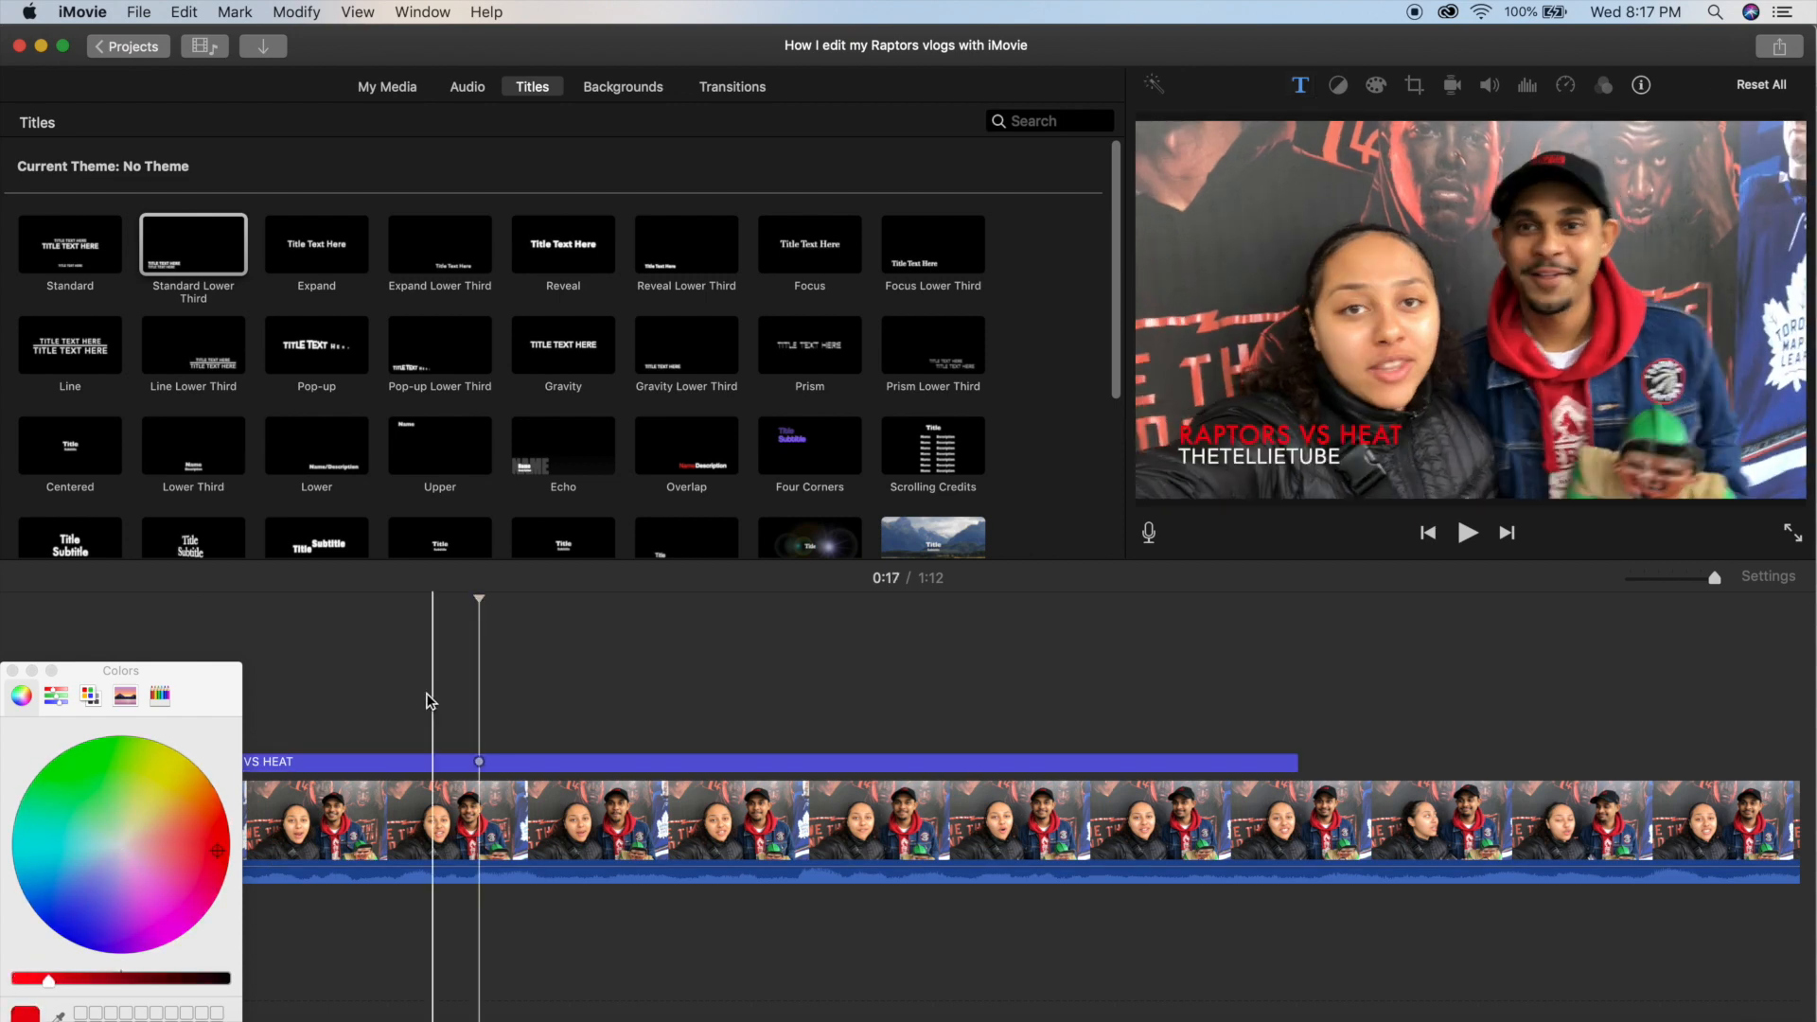
{"action": "left_click", "coordinate": [12, 671]}
Play back the part of the selfie clip with the styled title.
{"action": "scroll", "coordinate": [109, 664], "scroll_direction": "left", "scroll_amount": 4}
{"action": "scroll", "coordinate": [113, 671], "scroll_direction": "left", "scroll_amount": 2}
{"action": "key", "text": "space"}
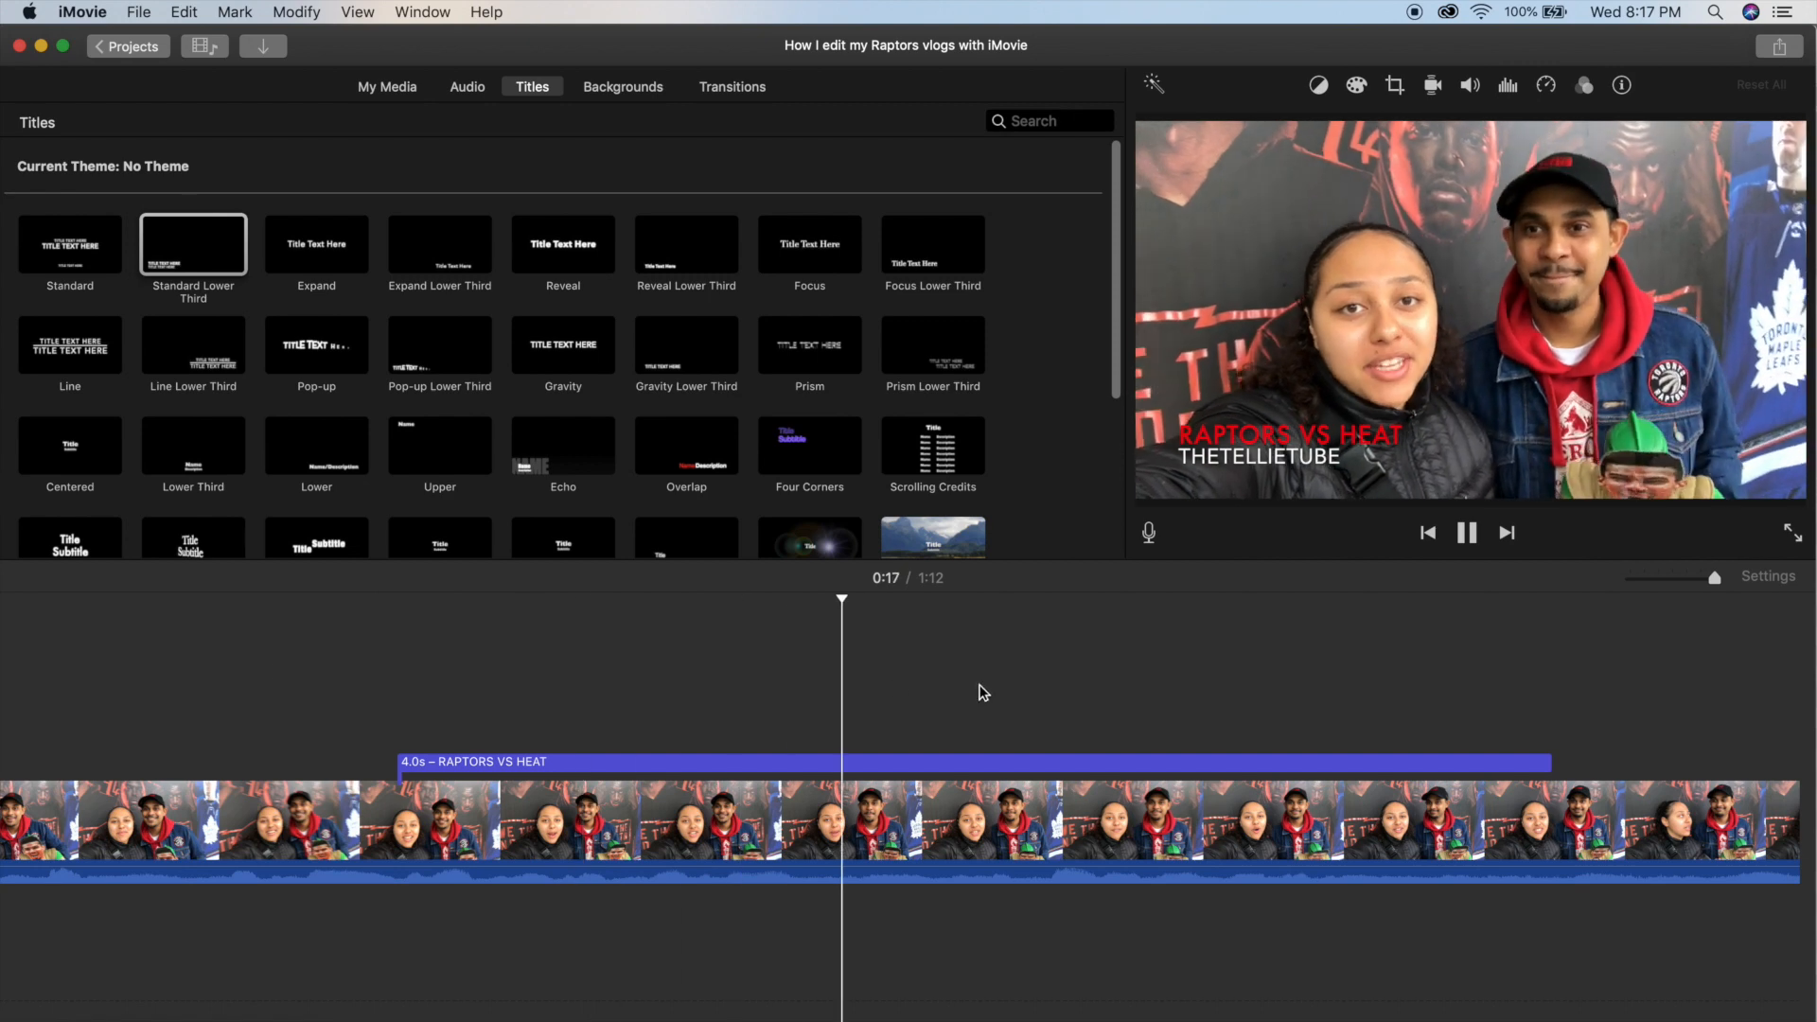
Delete the "RAPTORS VS HEAT" title above the selfie clip and move the playhead back to about 0:15.
{"action": "key", "text": "space"}
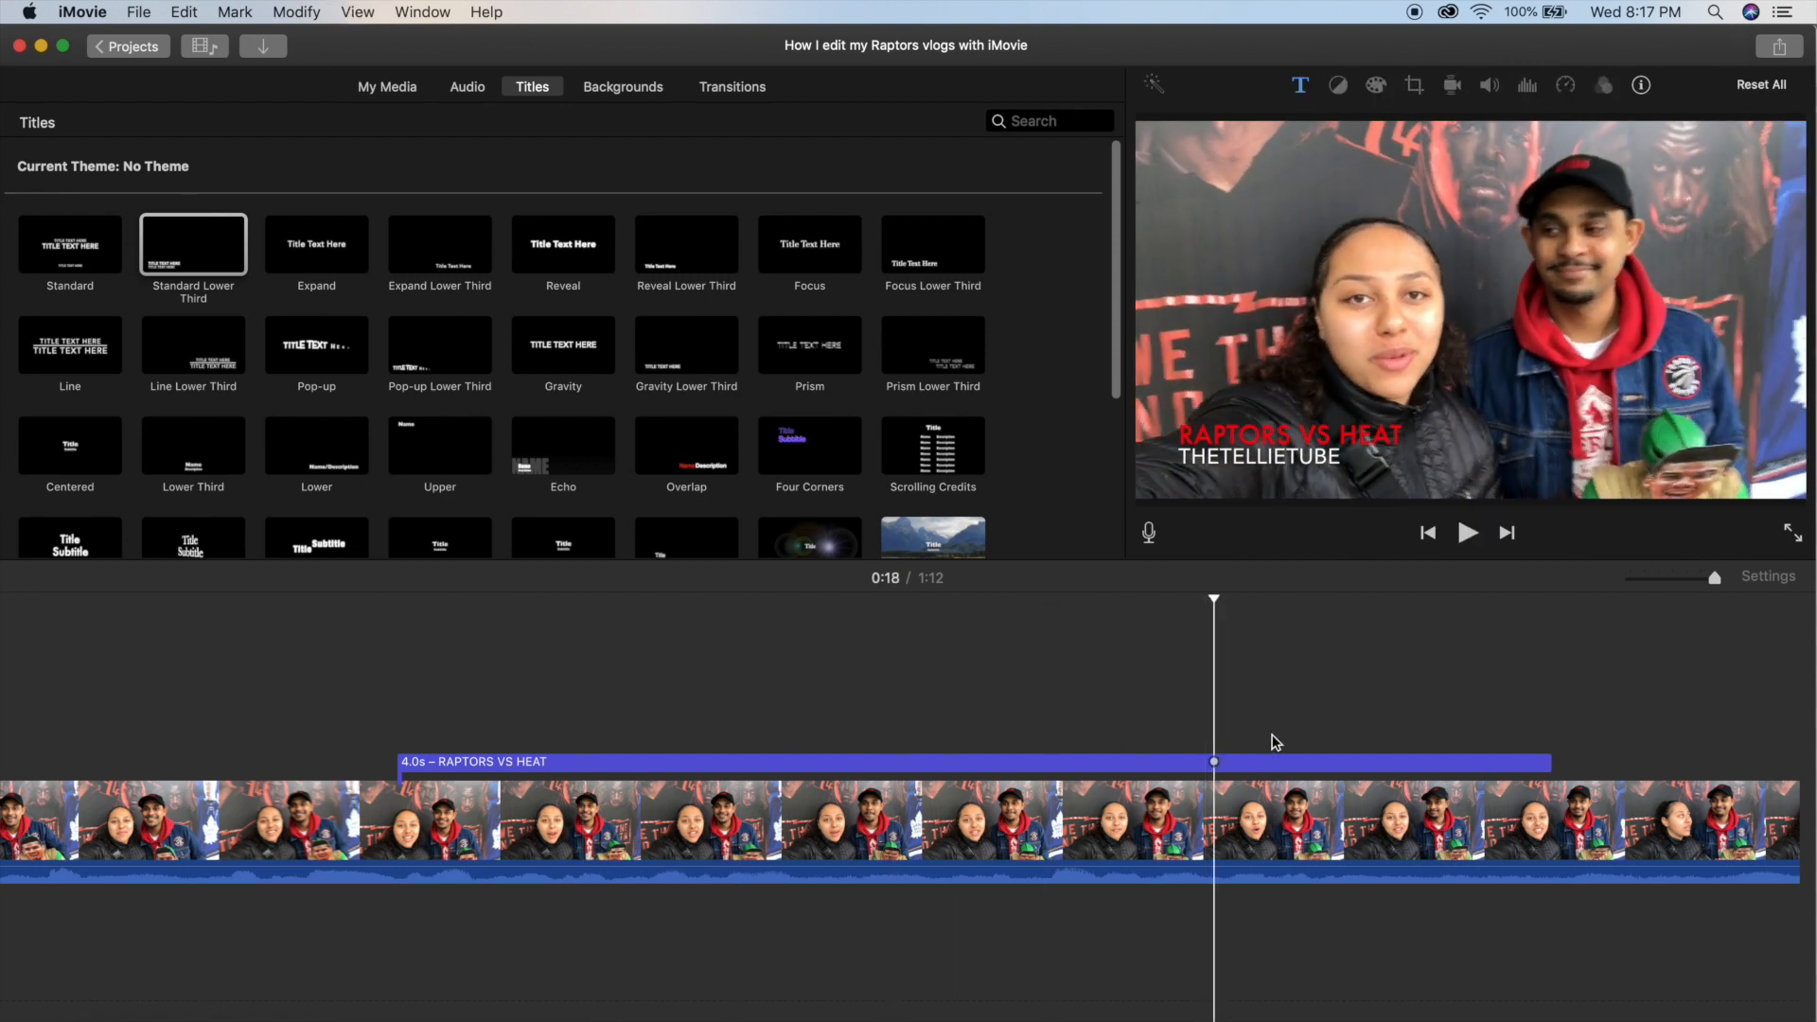
{"action": "left_click", "coordinate": [1256, 763]}
{"action": "key", "text": "Delete"}
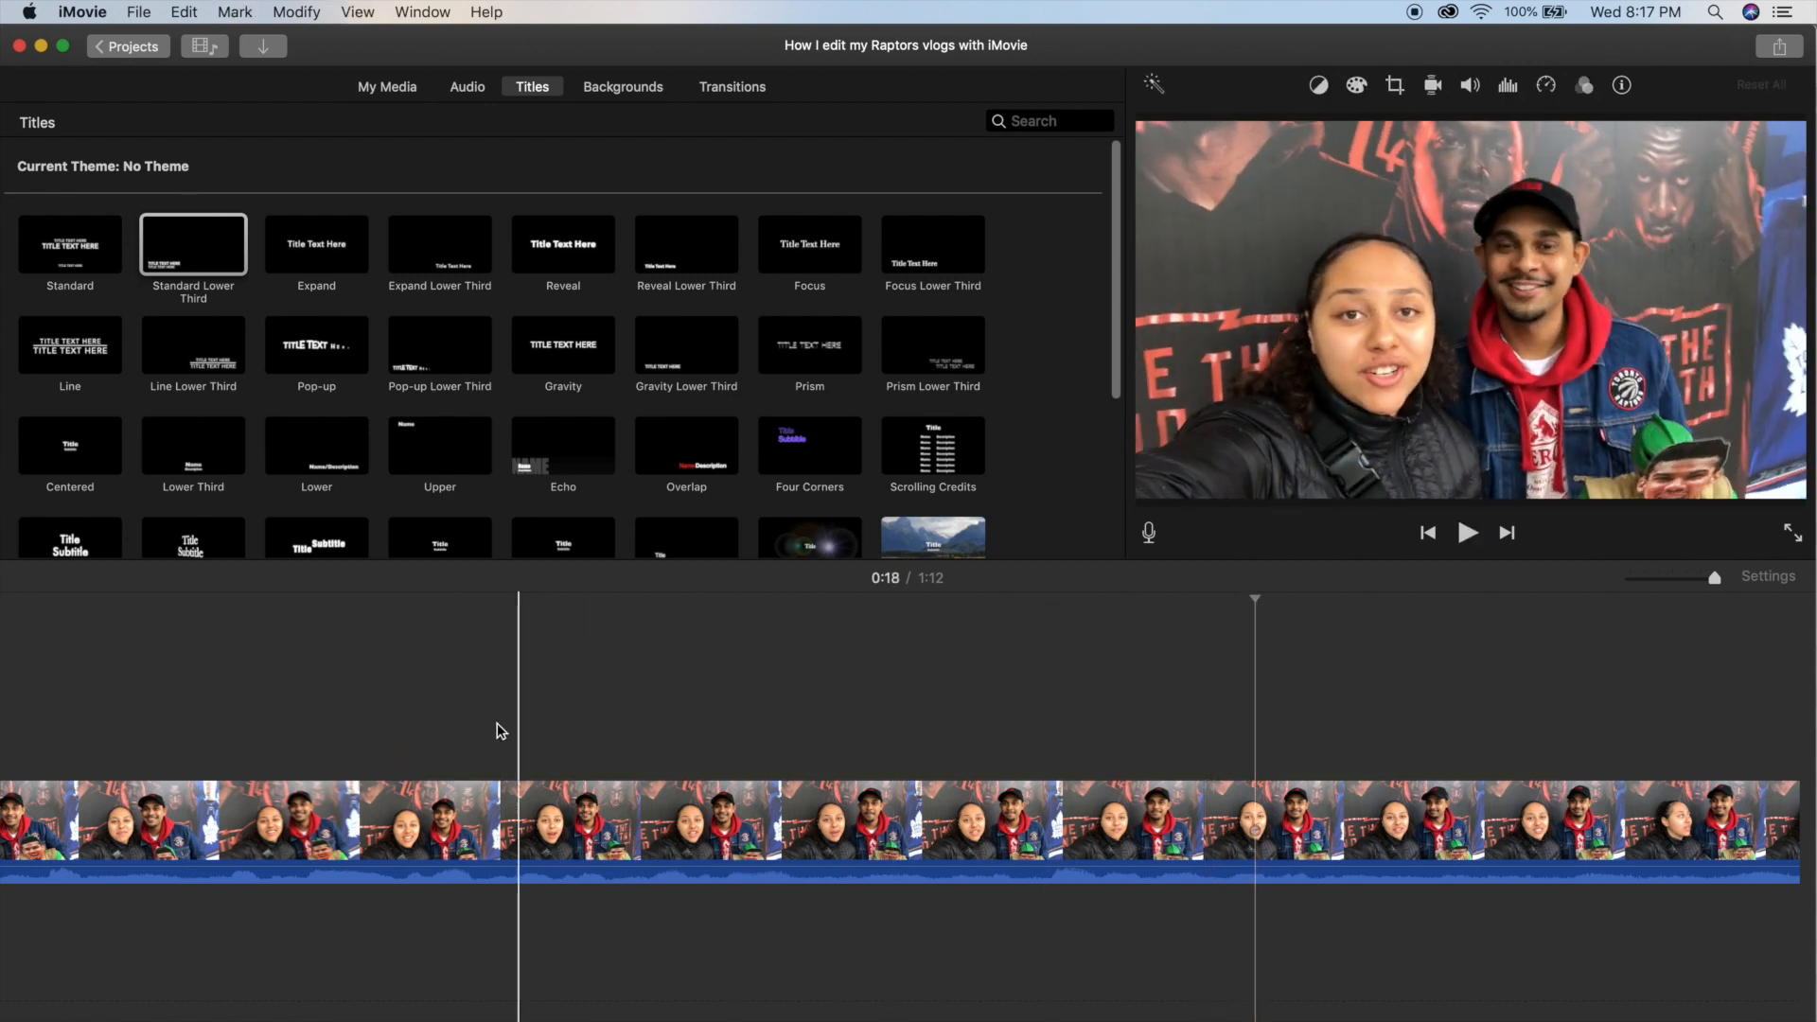
{"action": "left_click", "coordinate": [226, 739]}
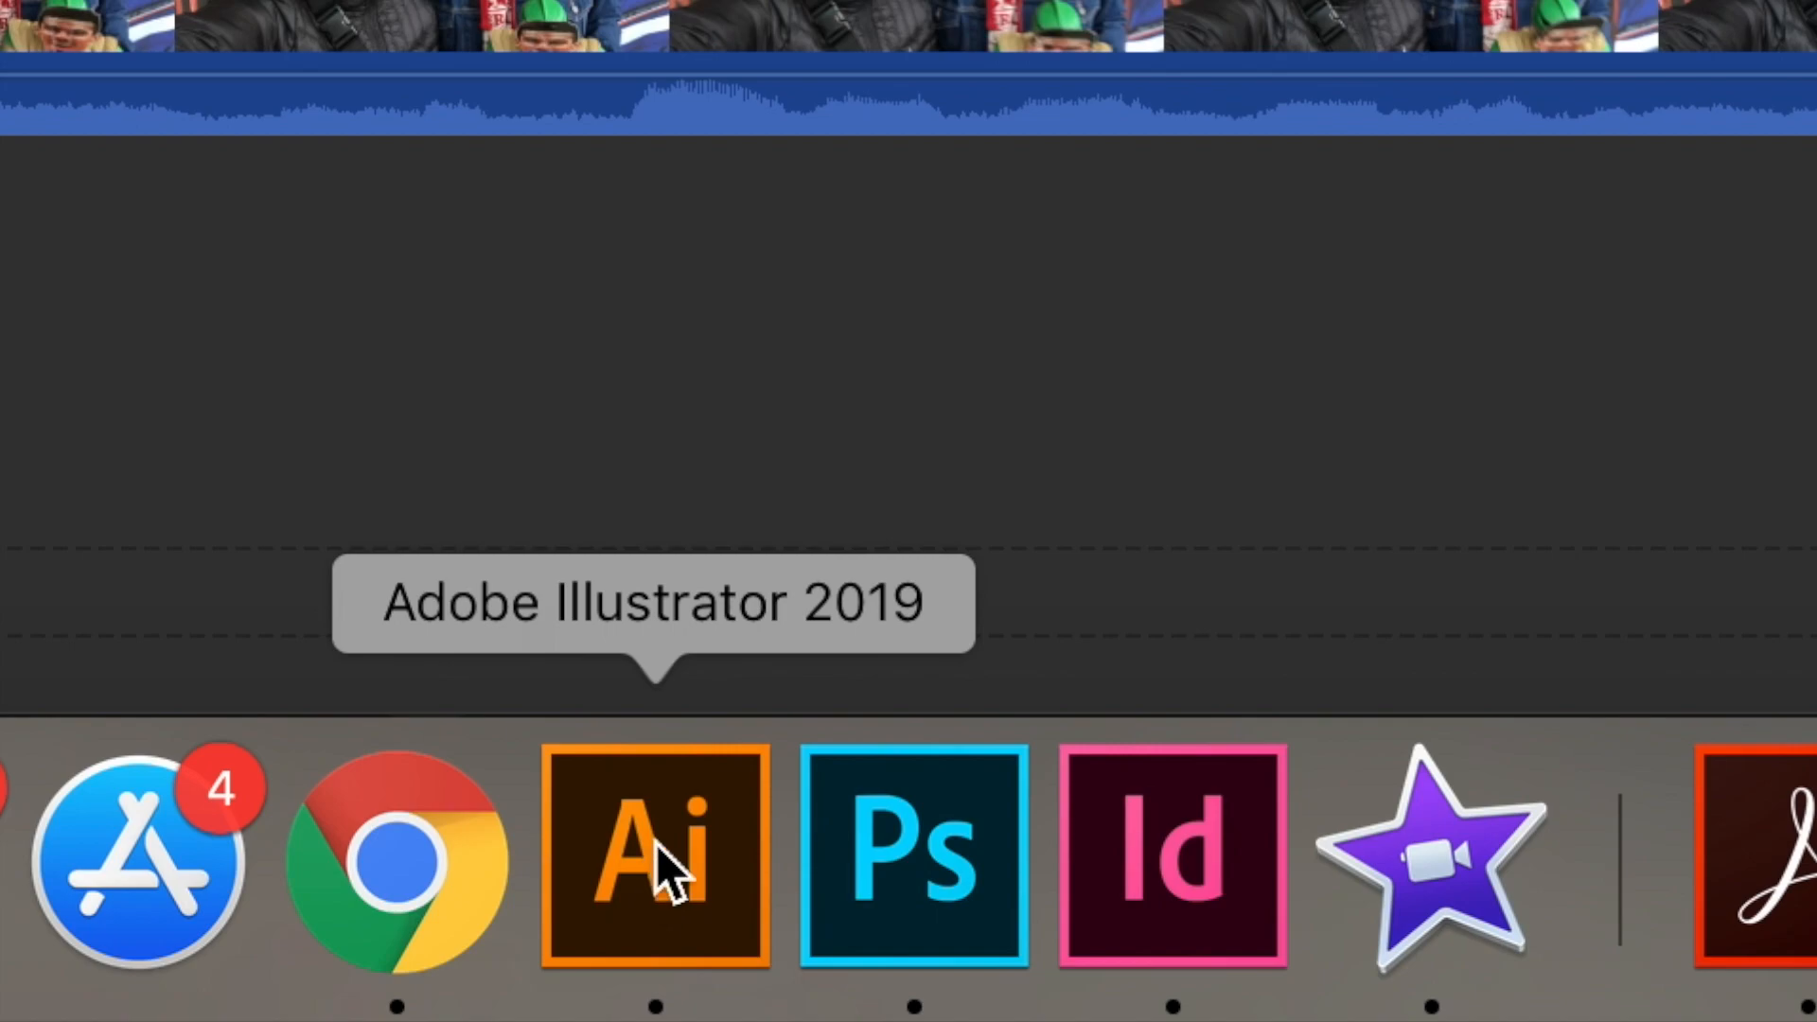
Switch to Adobe Illustrator and preview the "Enter text here" layers one at a time, leaving all of them hidden.
{"action": "left_click", "coordinate": [656, 843]}
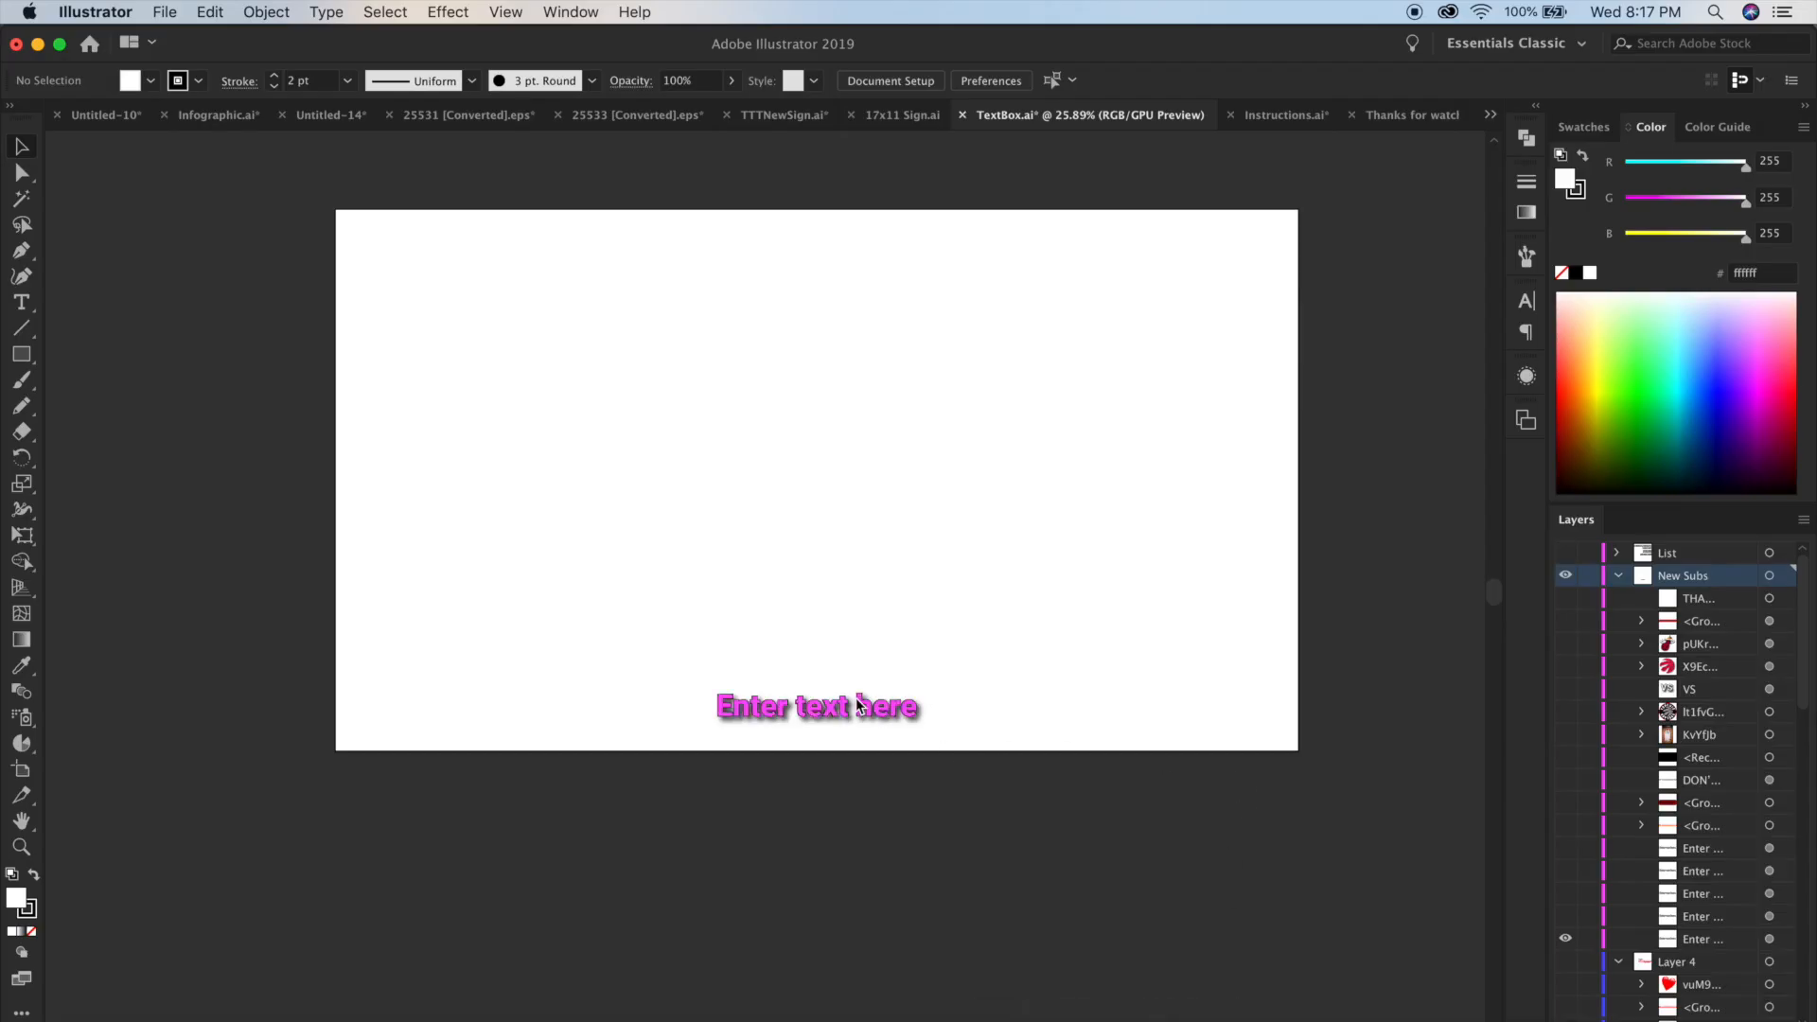
{"action": "left_click", "coordinate": [1568, 940]}
{"action": "left_click", "coordinate": [1568, 918]}
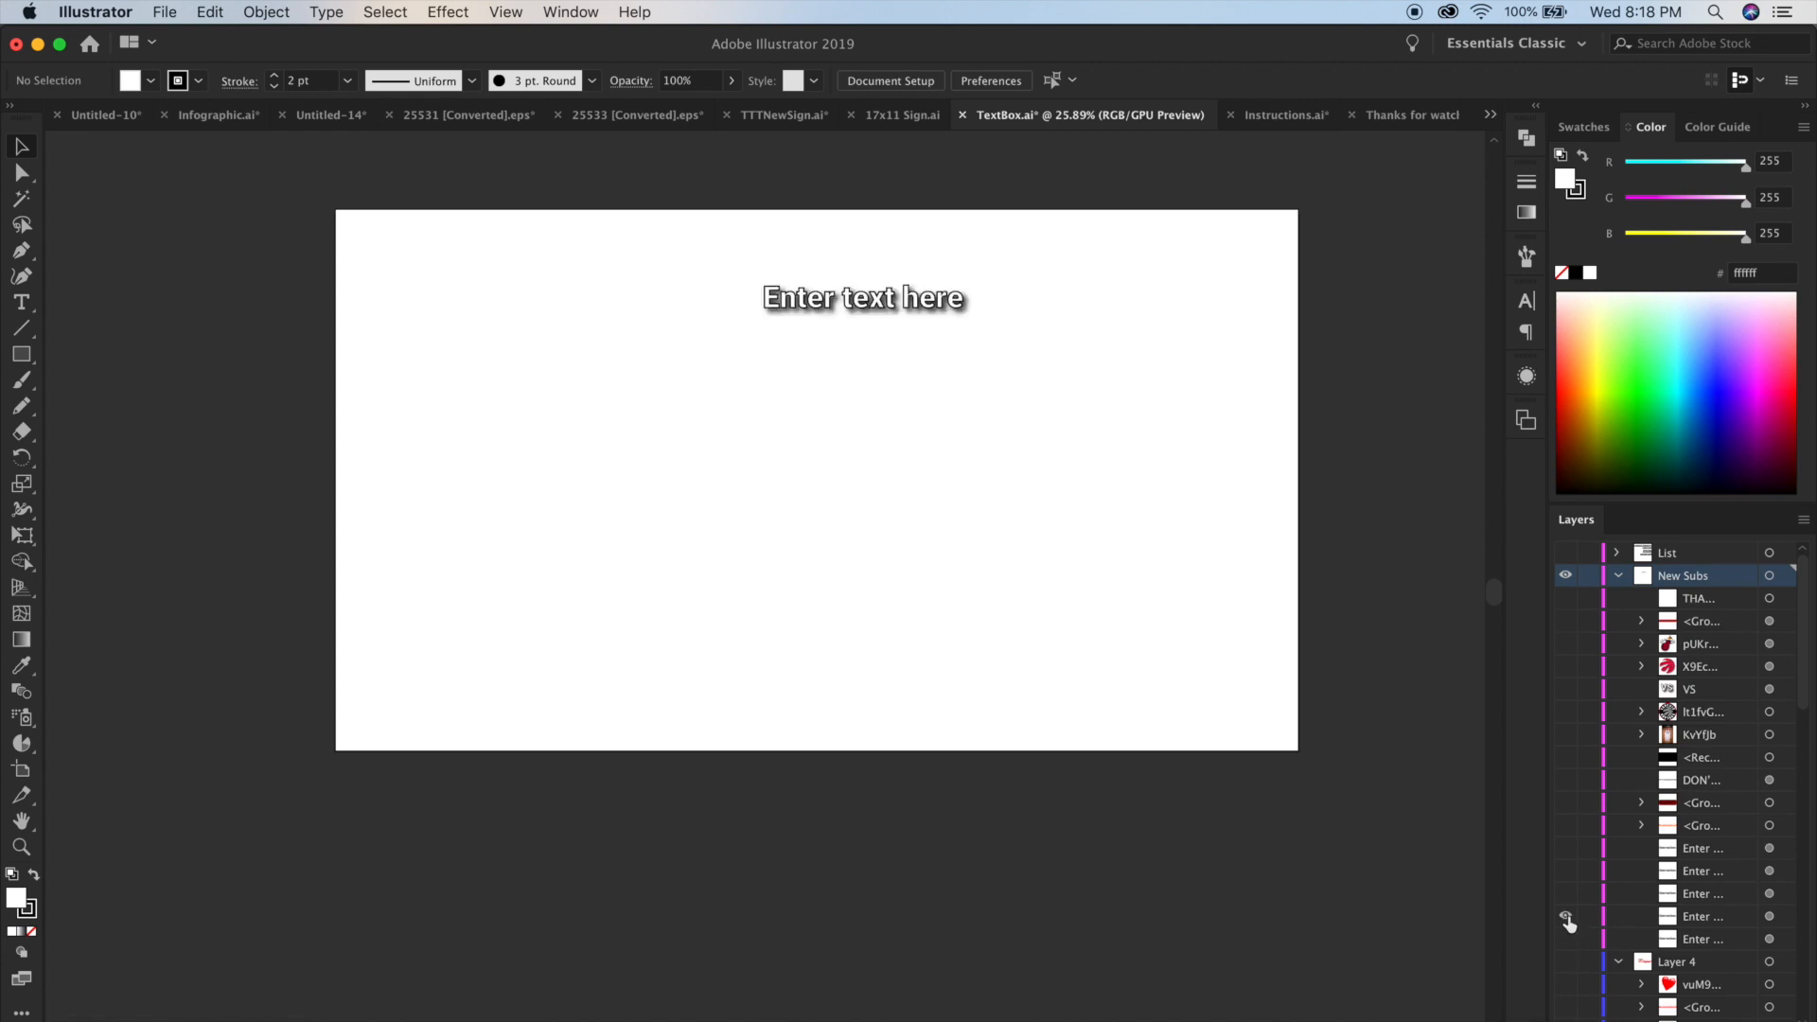
{"action": "left_click", "coordinate": [1567, 918]}
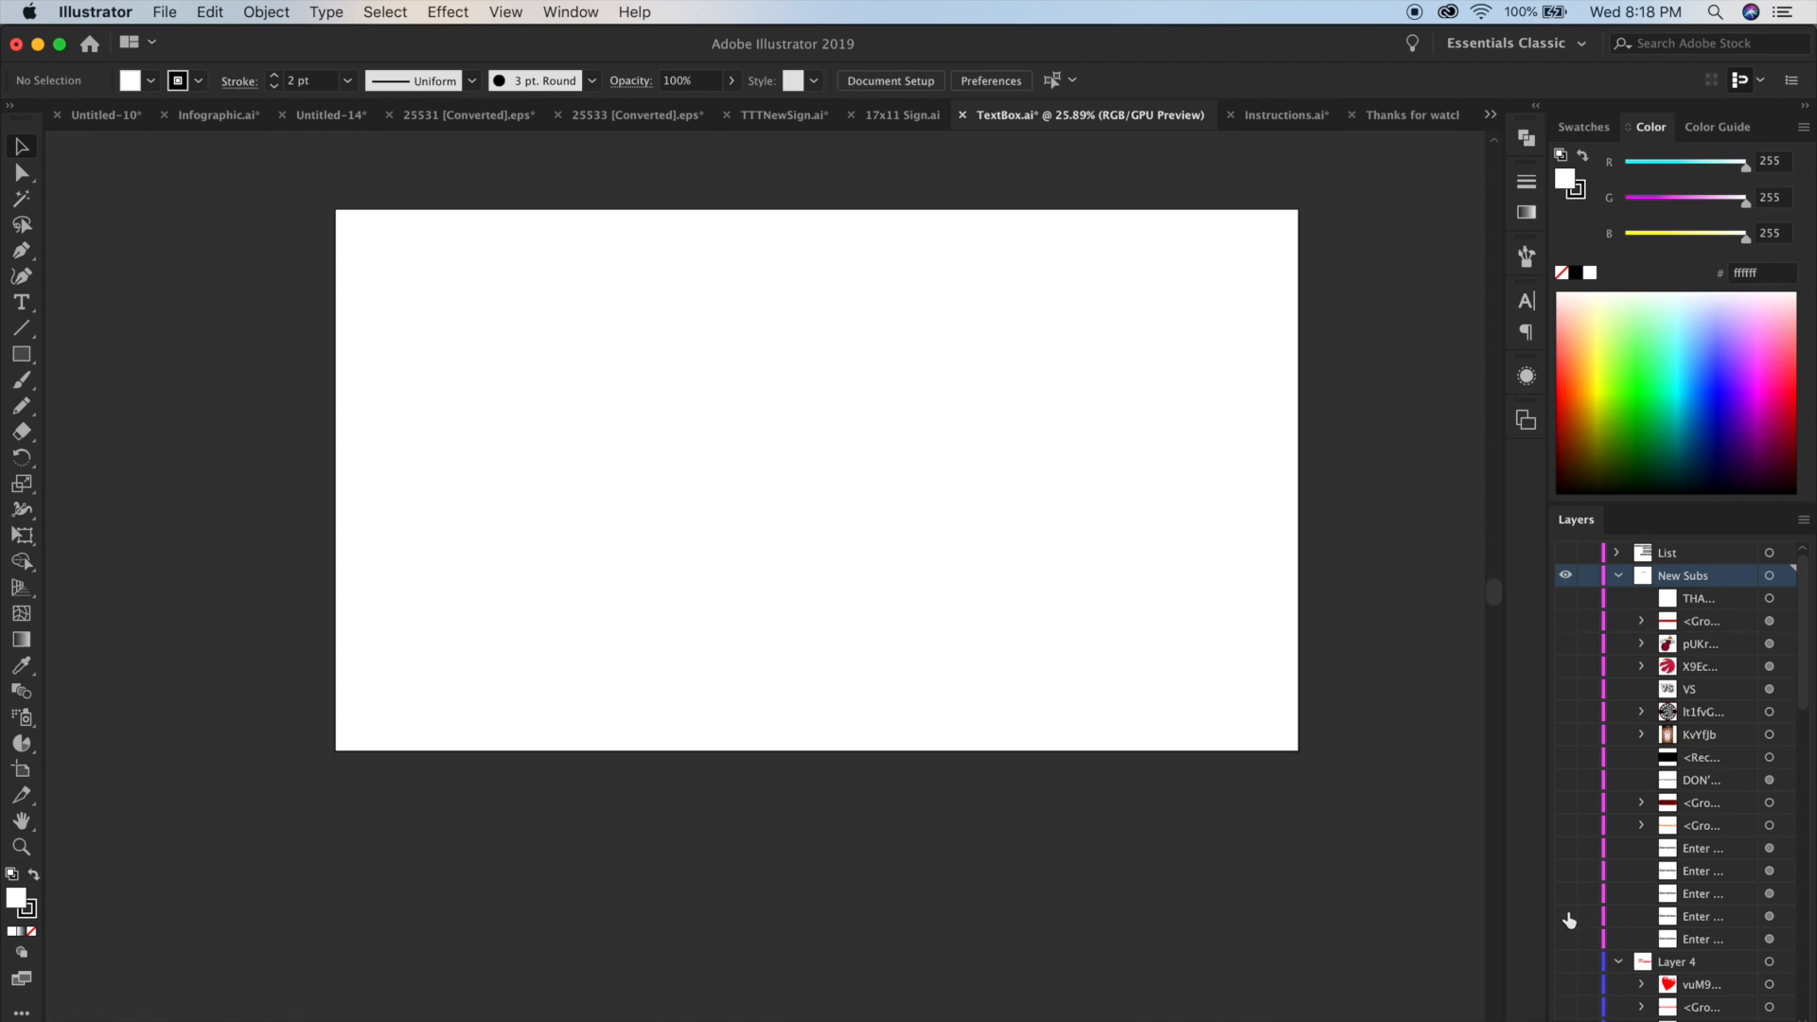
{"action": "left_click", "coordinate": [1567, 896]}
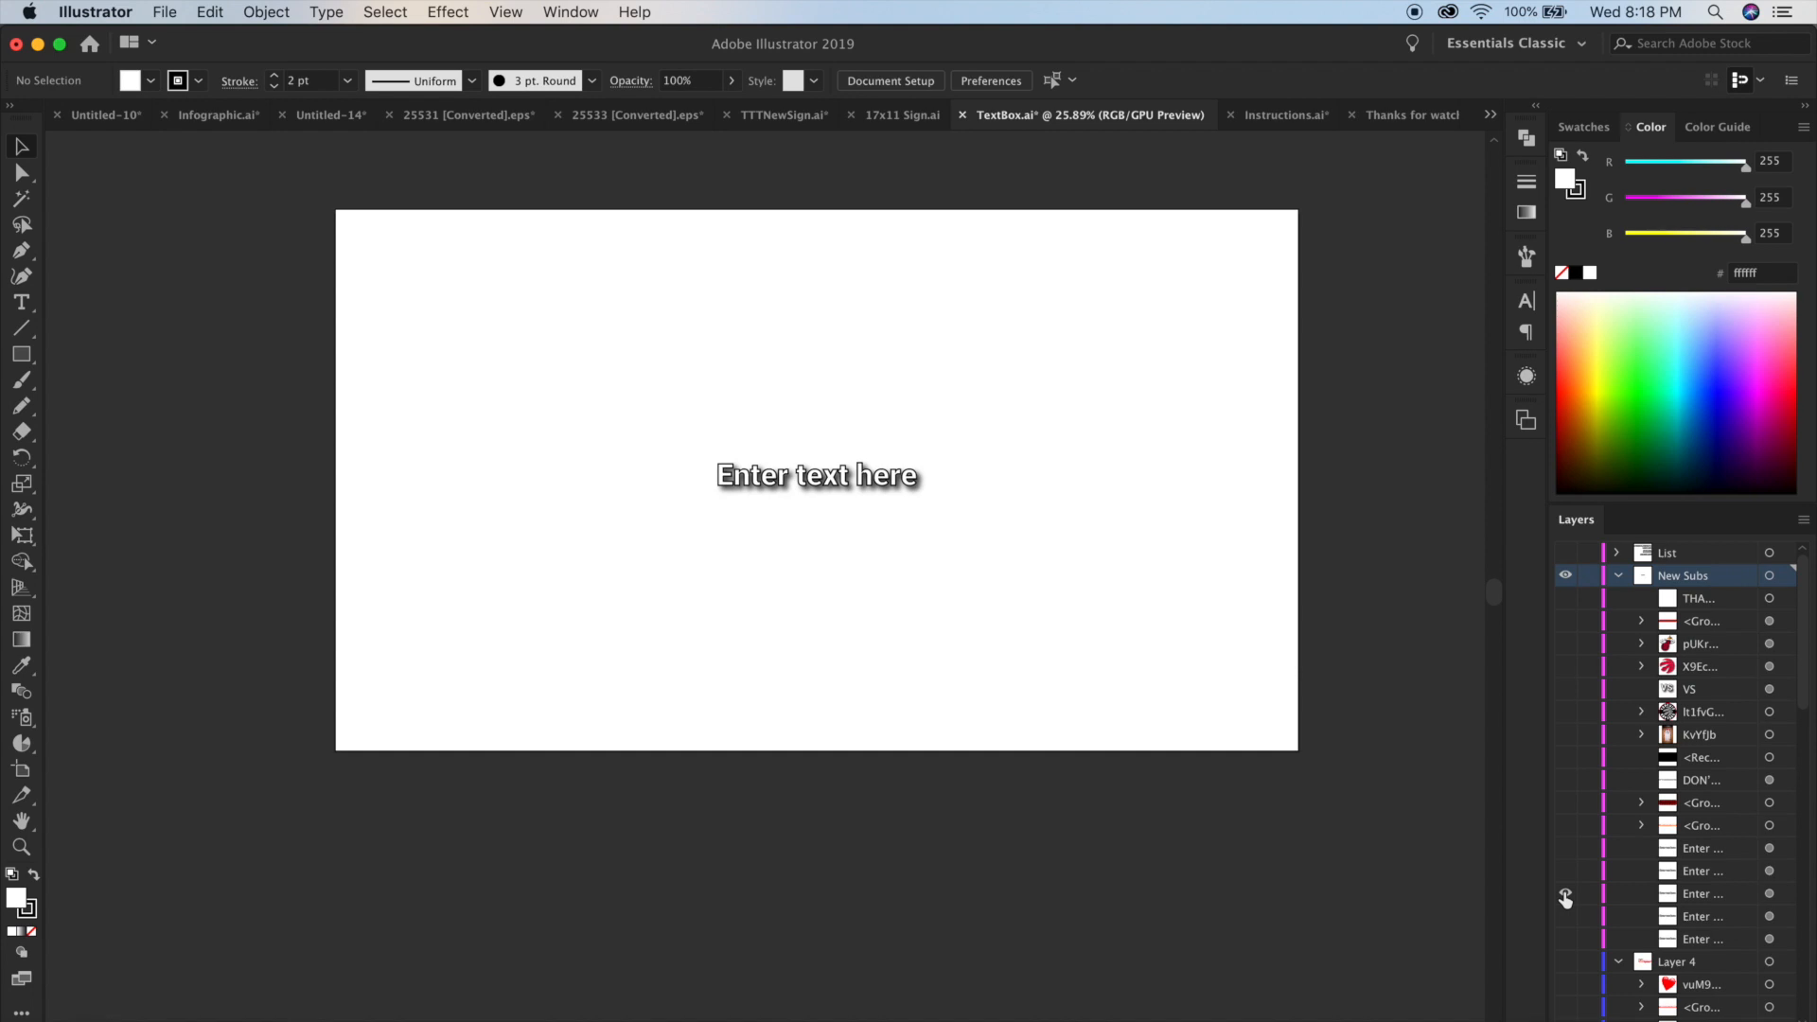
{"action": "left_click", "coordinate": [1567, 895]}
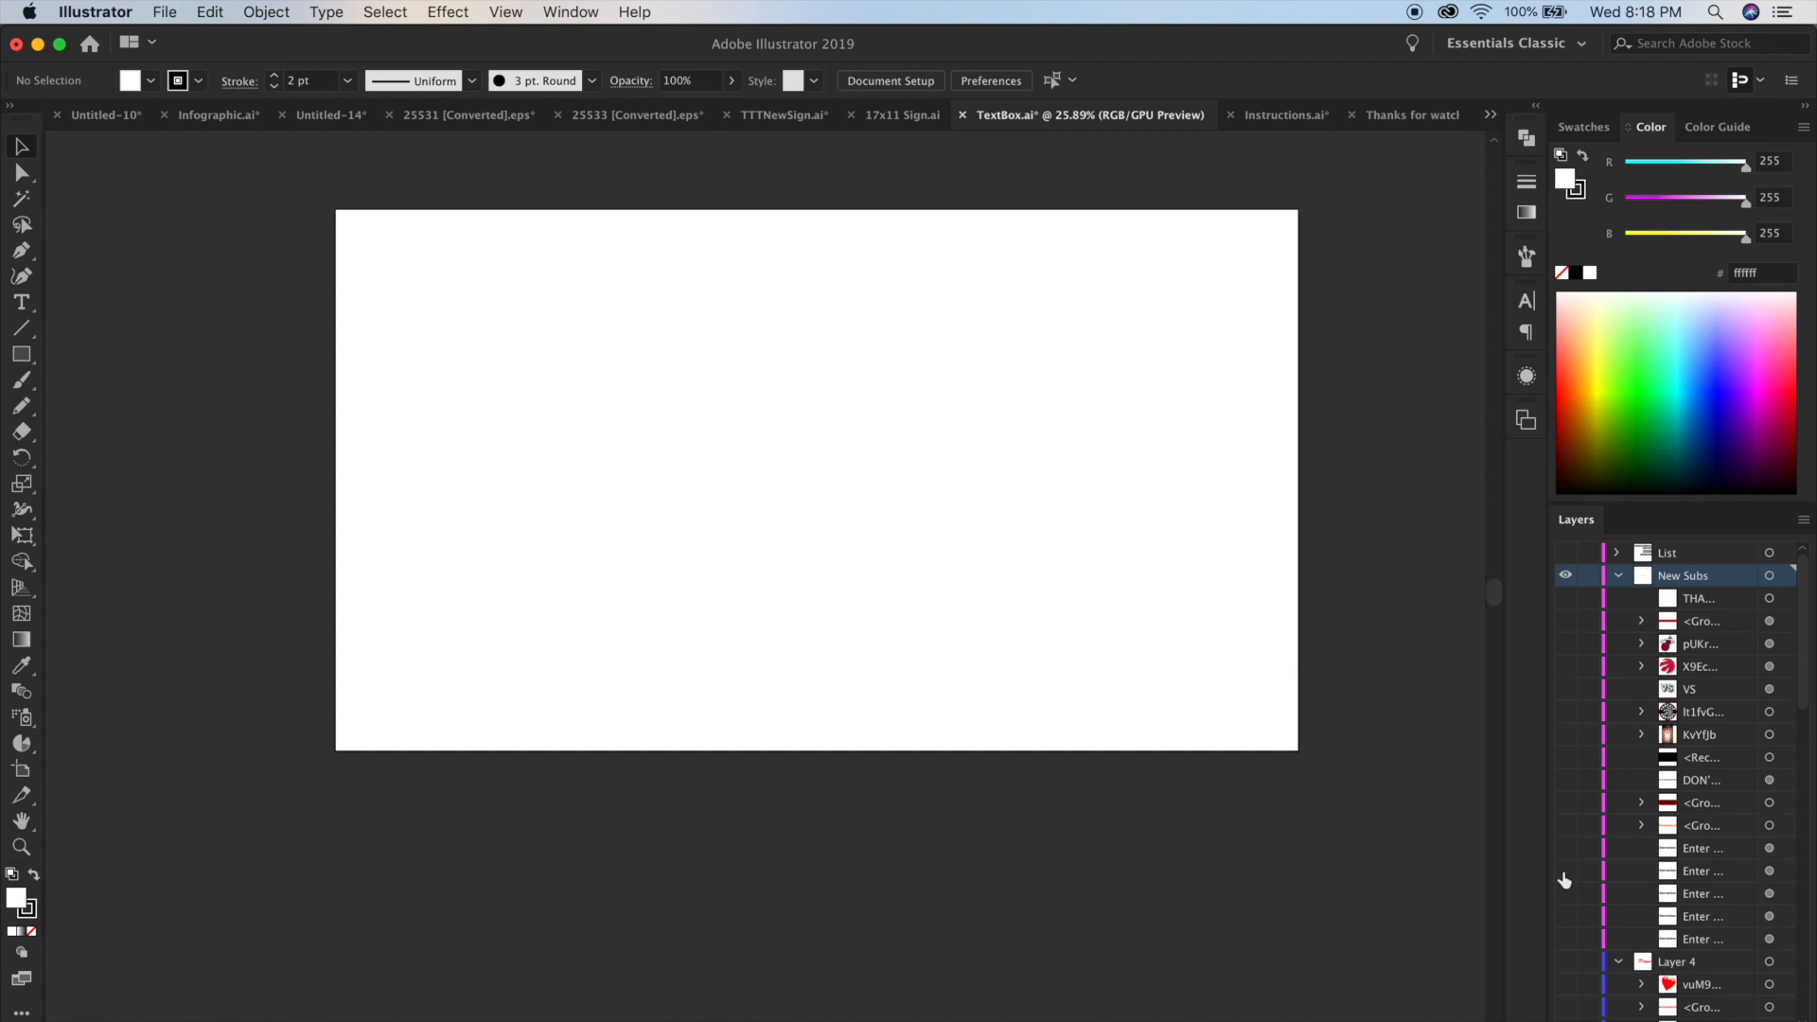
{"action": "left_click", "coordinate": [1566, 873]}
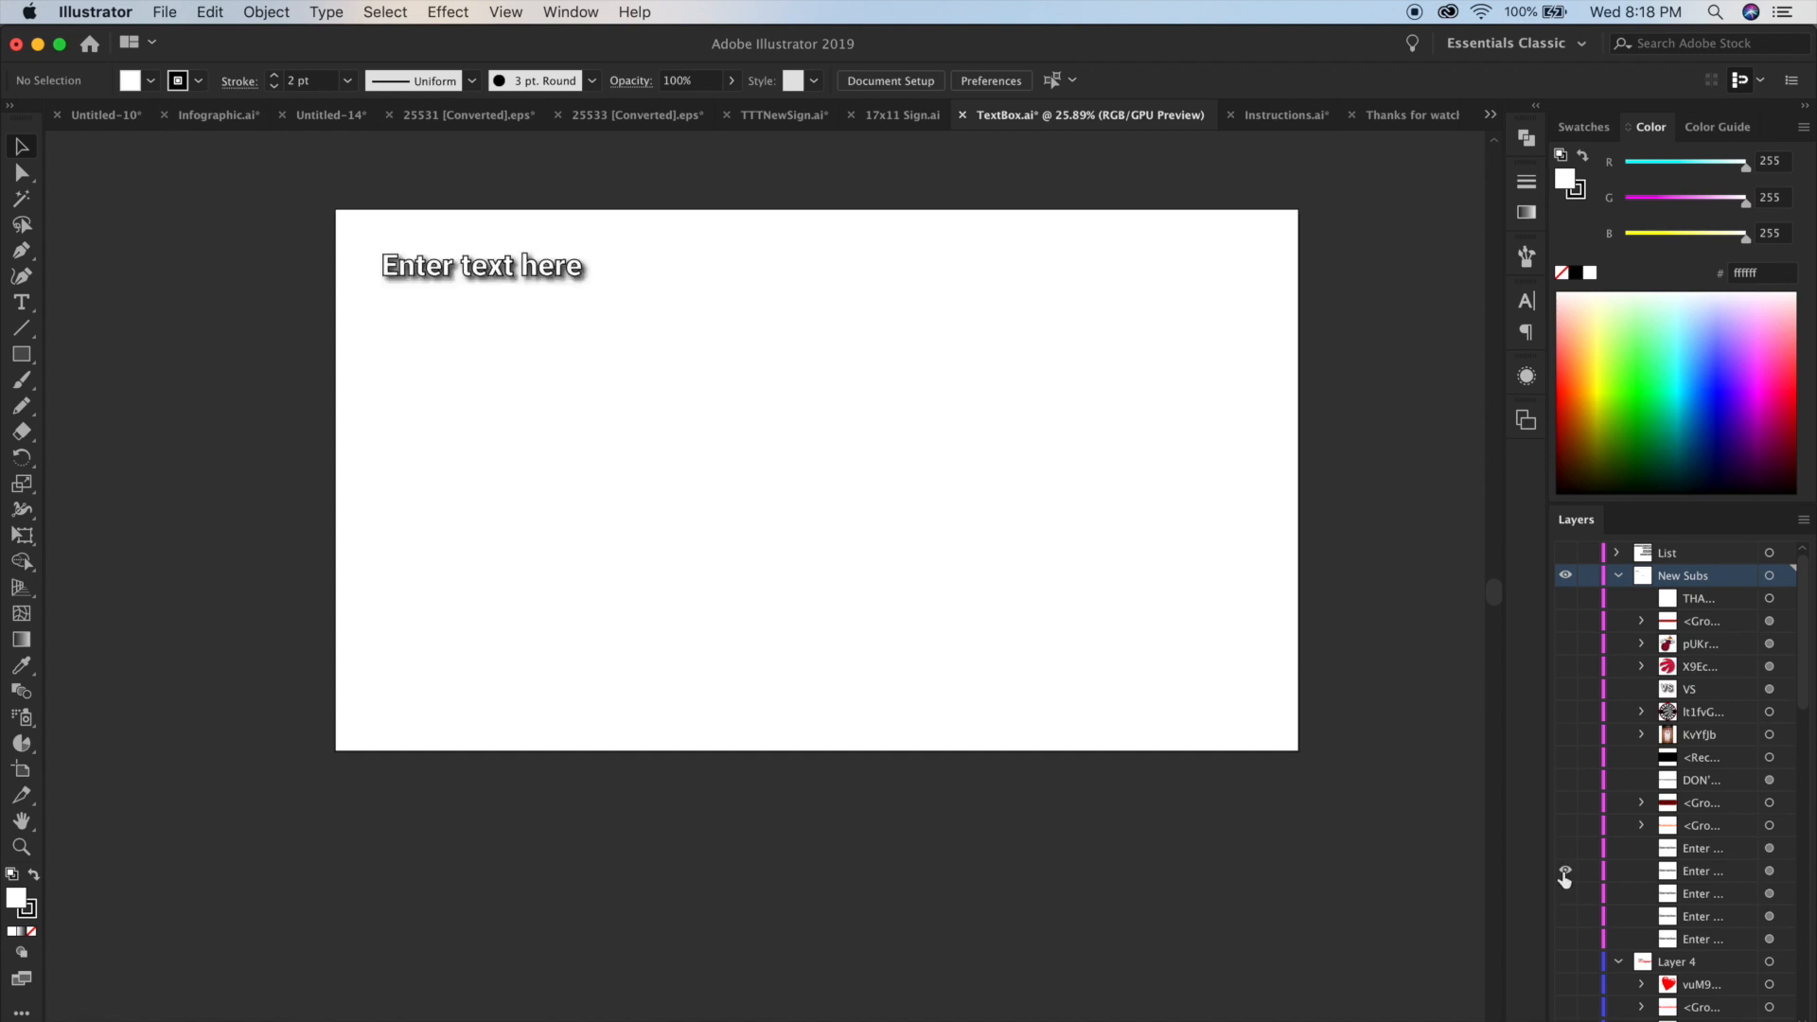
{"action": "left_click", "coordinate": [1565, 873]}
{"action": "left_click", "coordinate": [1566, 850]}
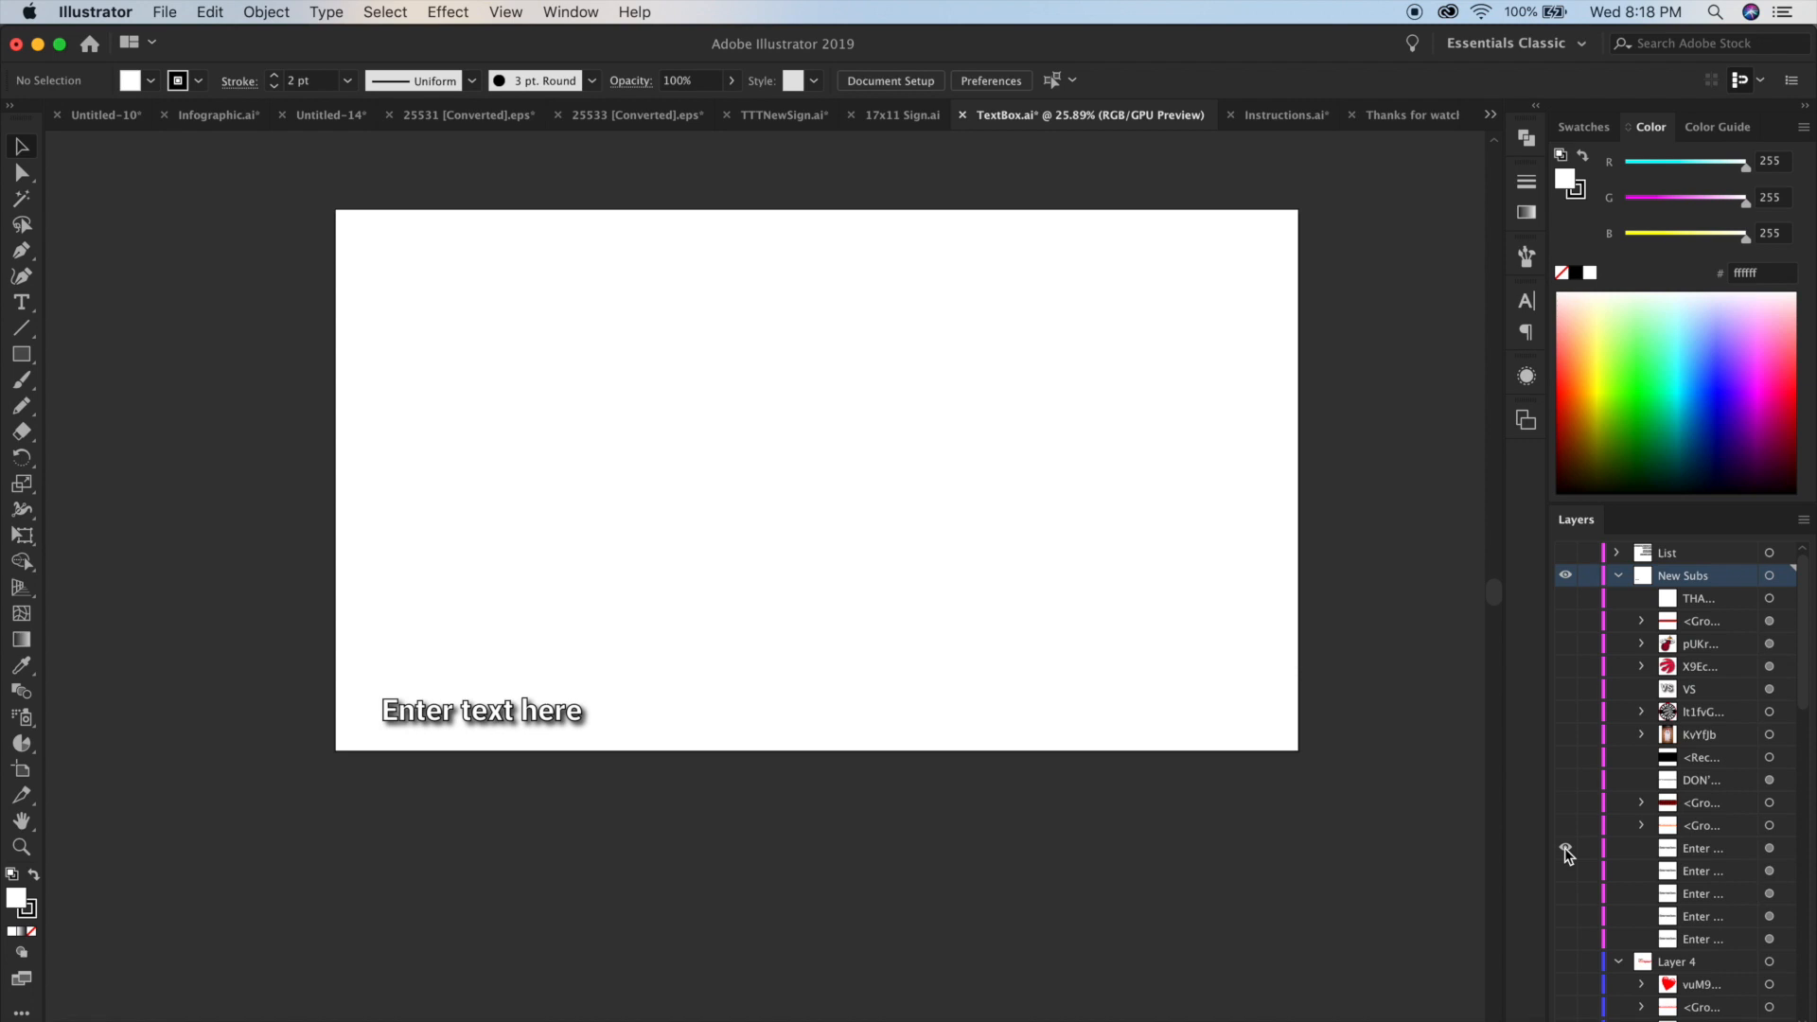
{"action": "left_click", "coordinate": [1567, 850]}
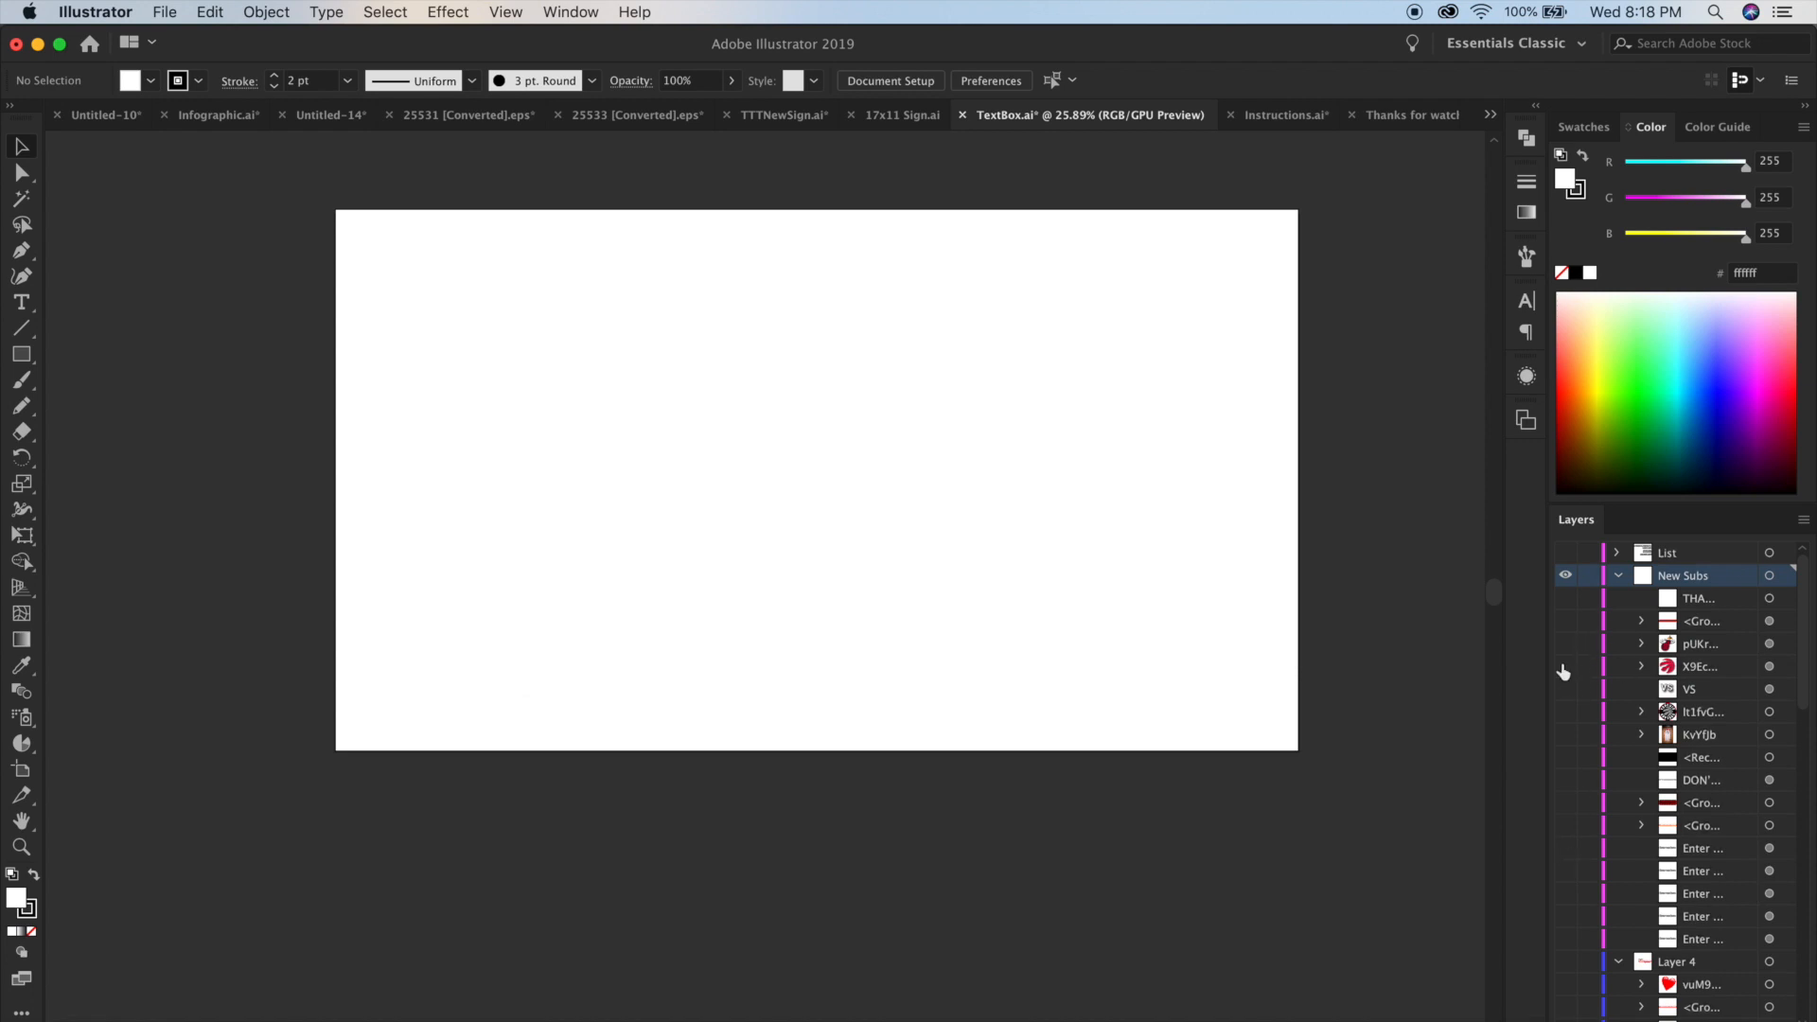
Show the Heat logo, Raptors logo and "VS" items in the New Subs layer.
{"action": "left_click", "coordinate": [1565, 643]}
{"action": "left_click", "coordinate": [1567, 670]}
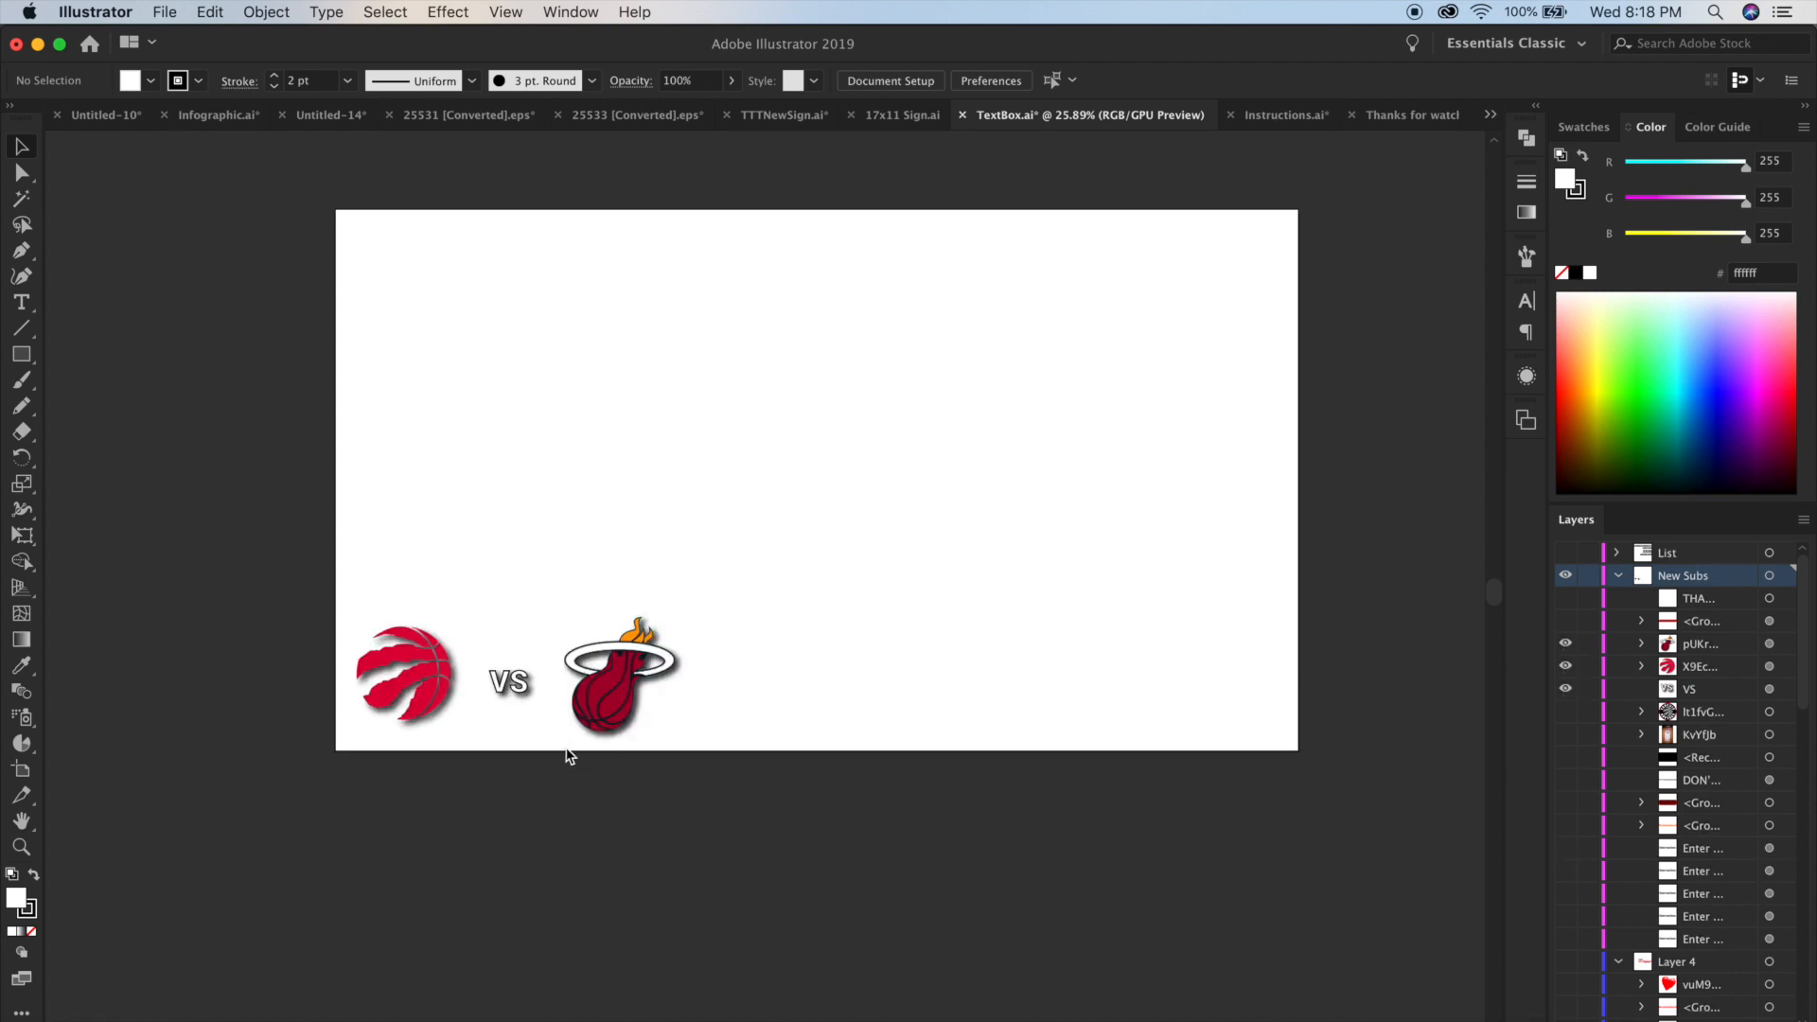
Preview an additional Drop Shadow effect on the Raptors logo, discard it and deselect the logo.
{"action": "left_click", "coordinate": [413, 683]}
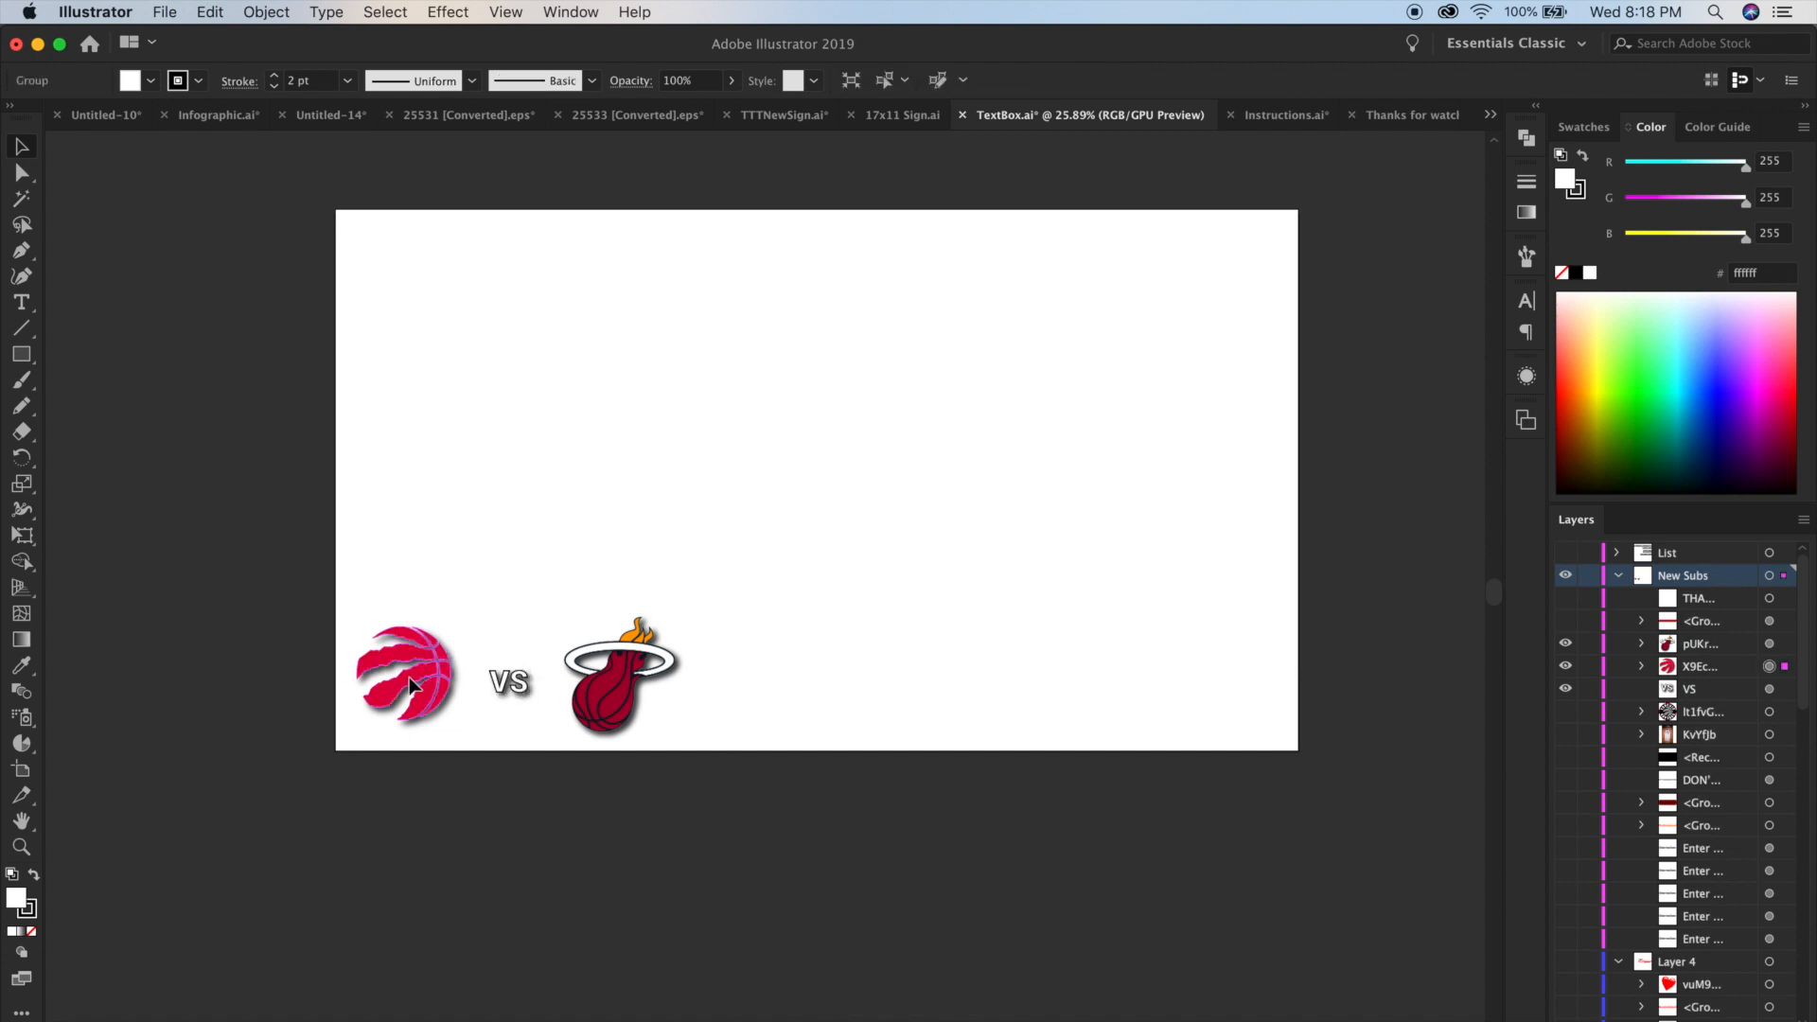
{"action": "scroll", "coordinate": [410, 683], "scroll_direction": "up", "scroll_amount": 3}
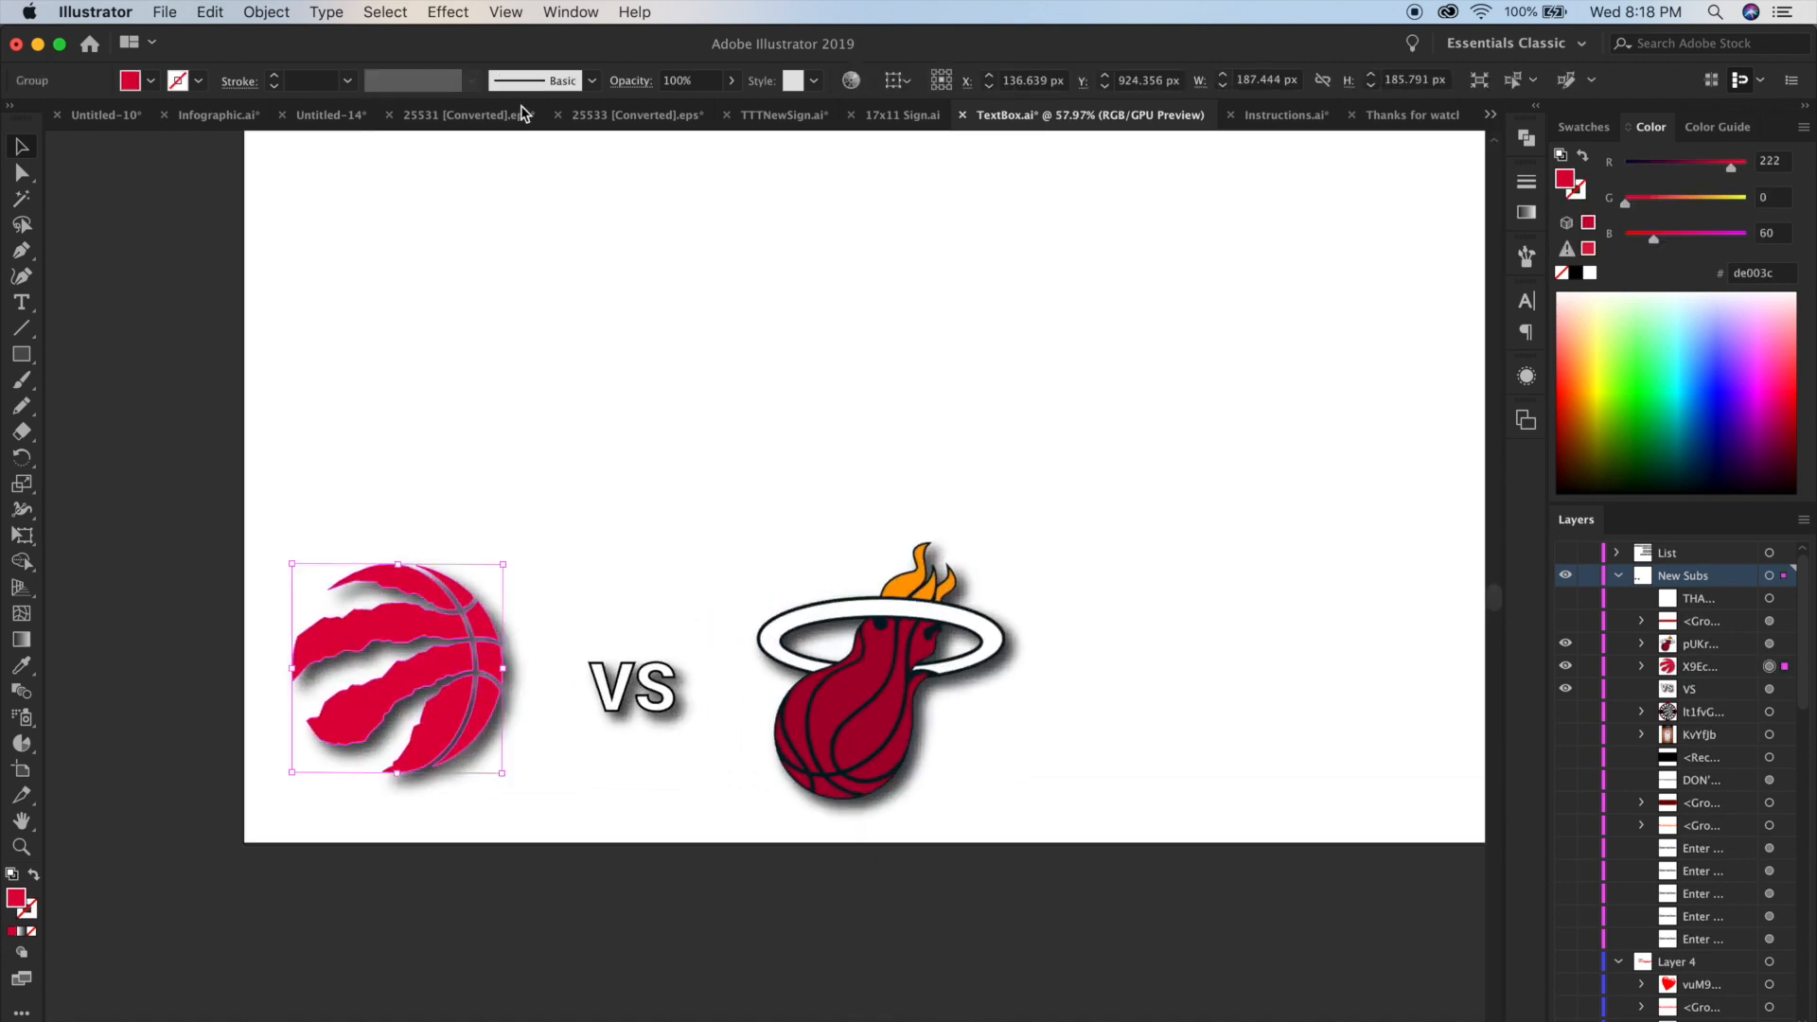
{"action": "left_click", "coordinate": [448, 12]}
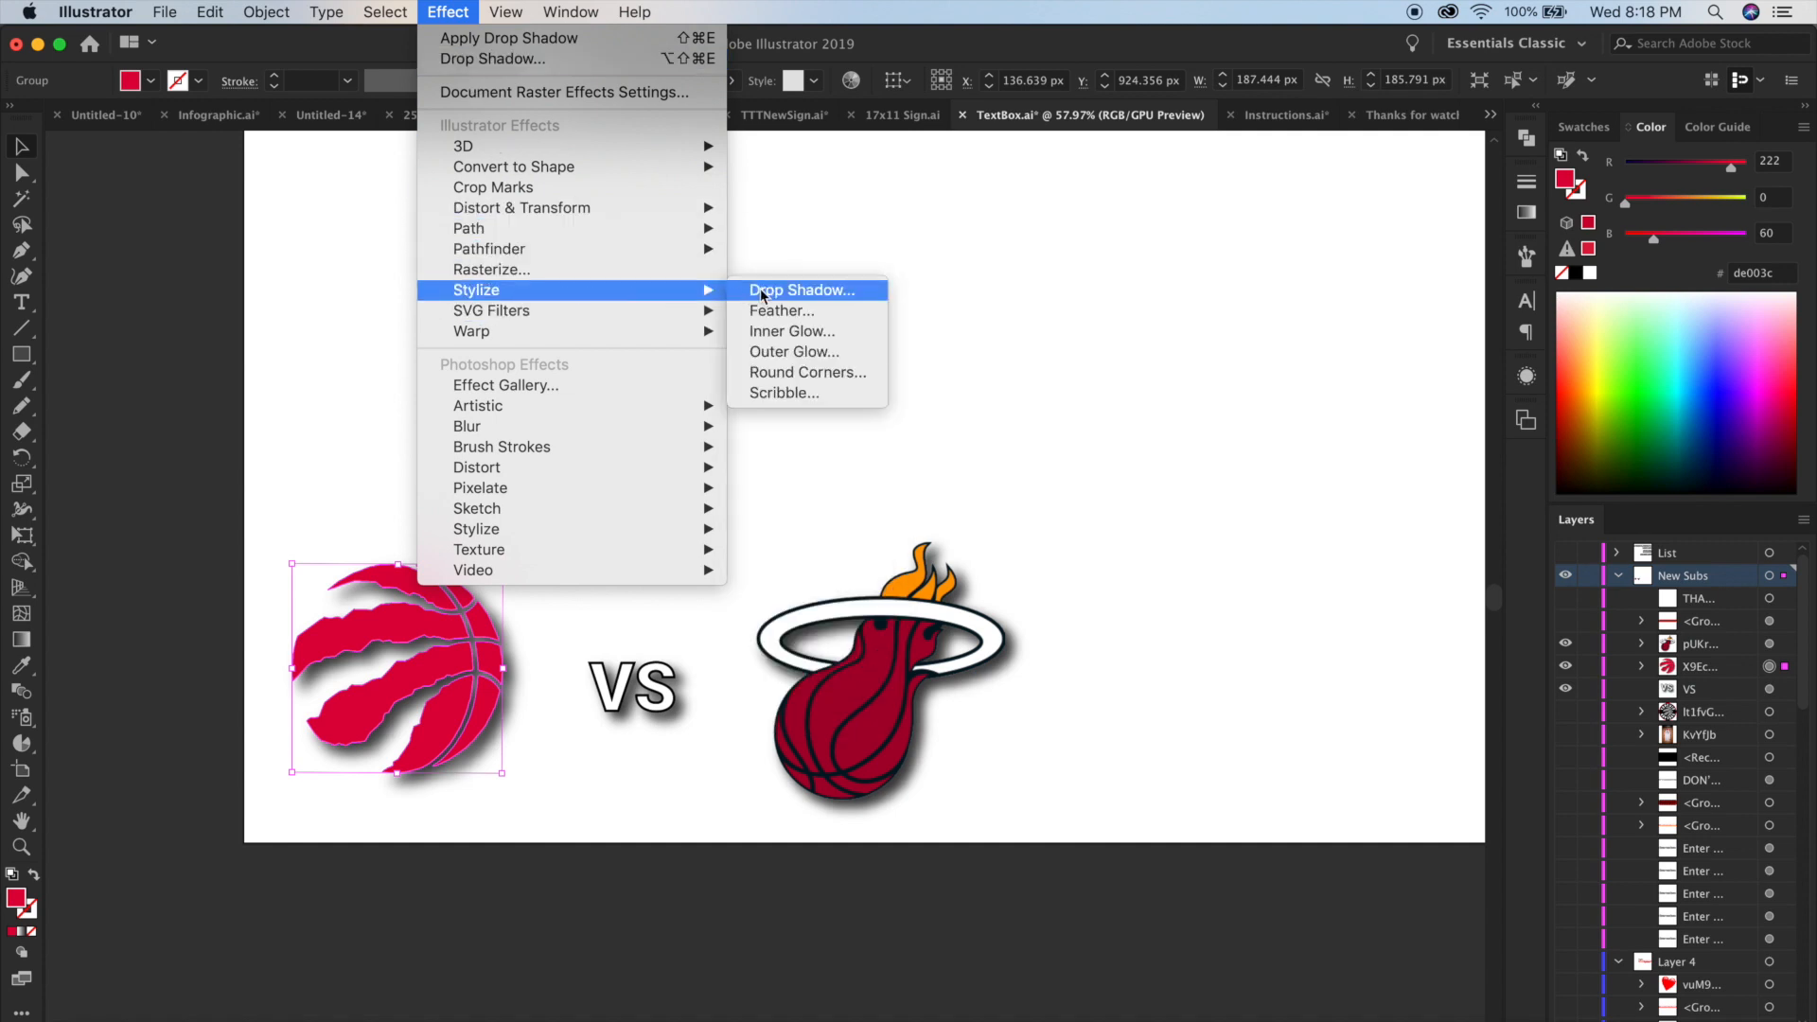
{"action": "left_click", "coordinate": [771, 288]}
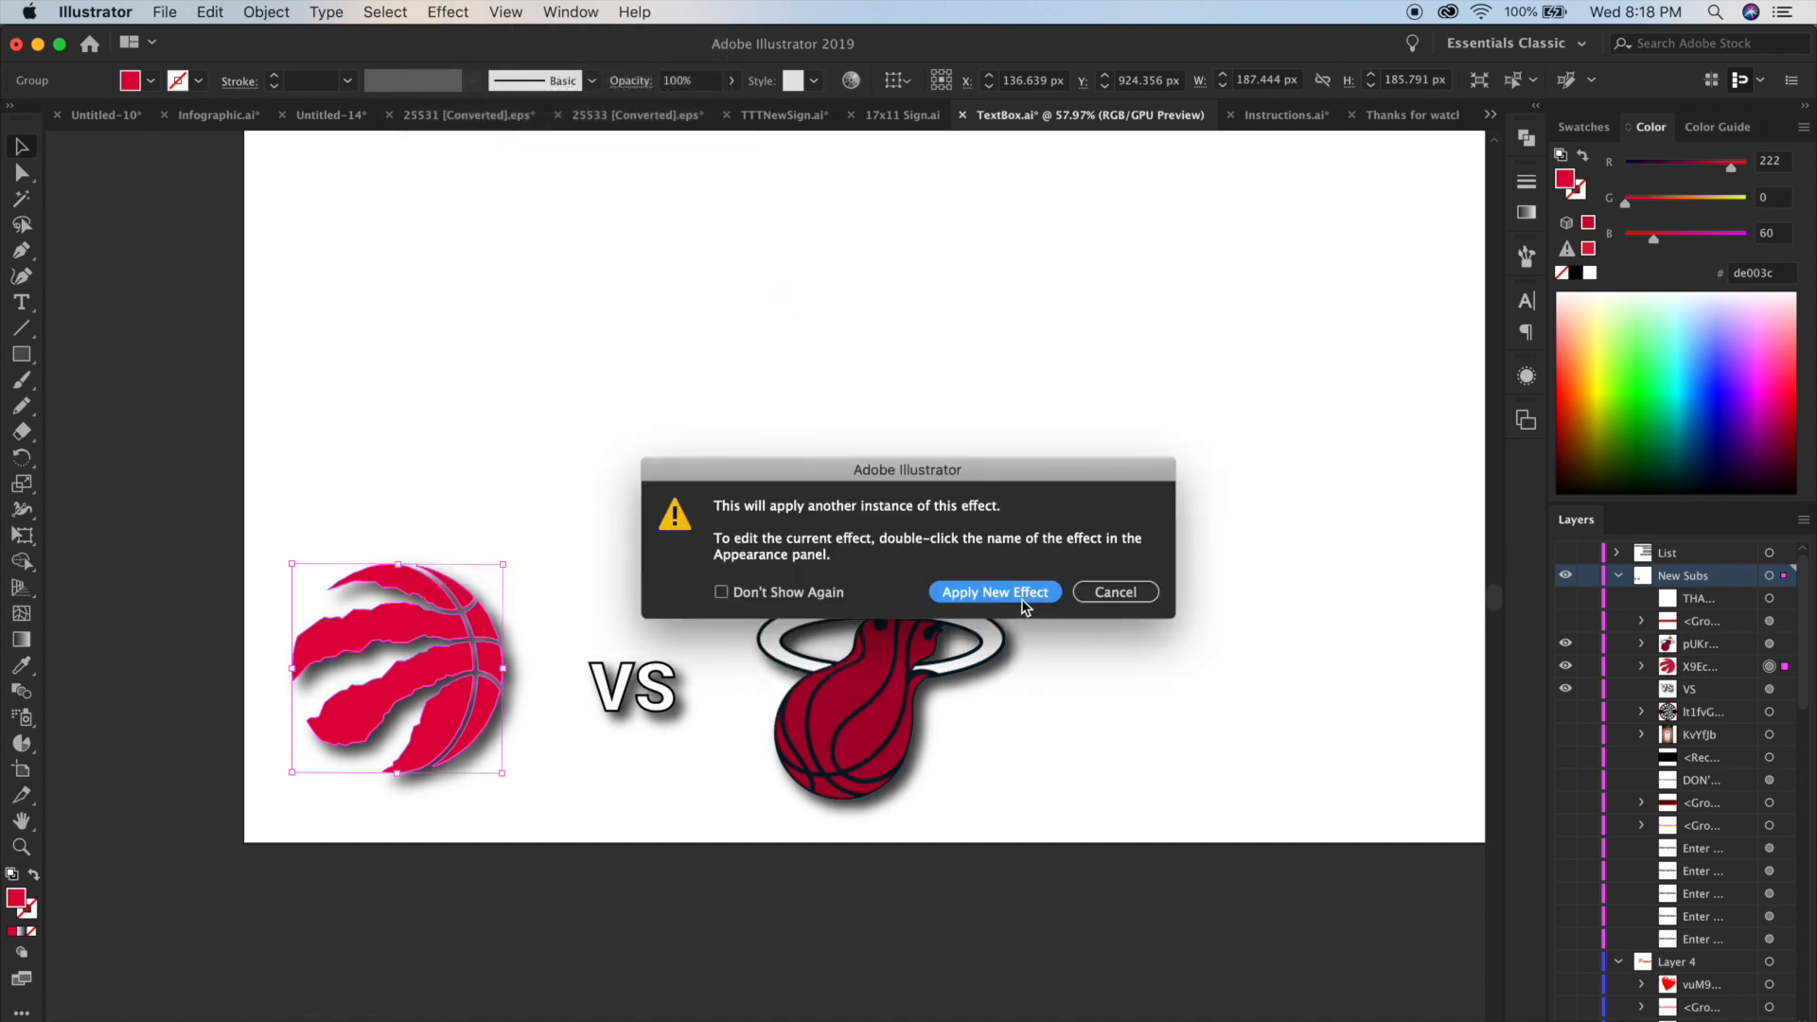
{"action": "left_click", "coordinate": [1020, 594]}
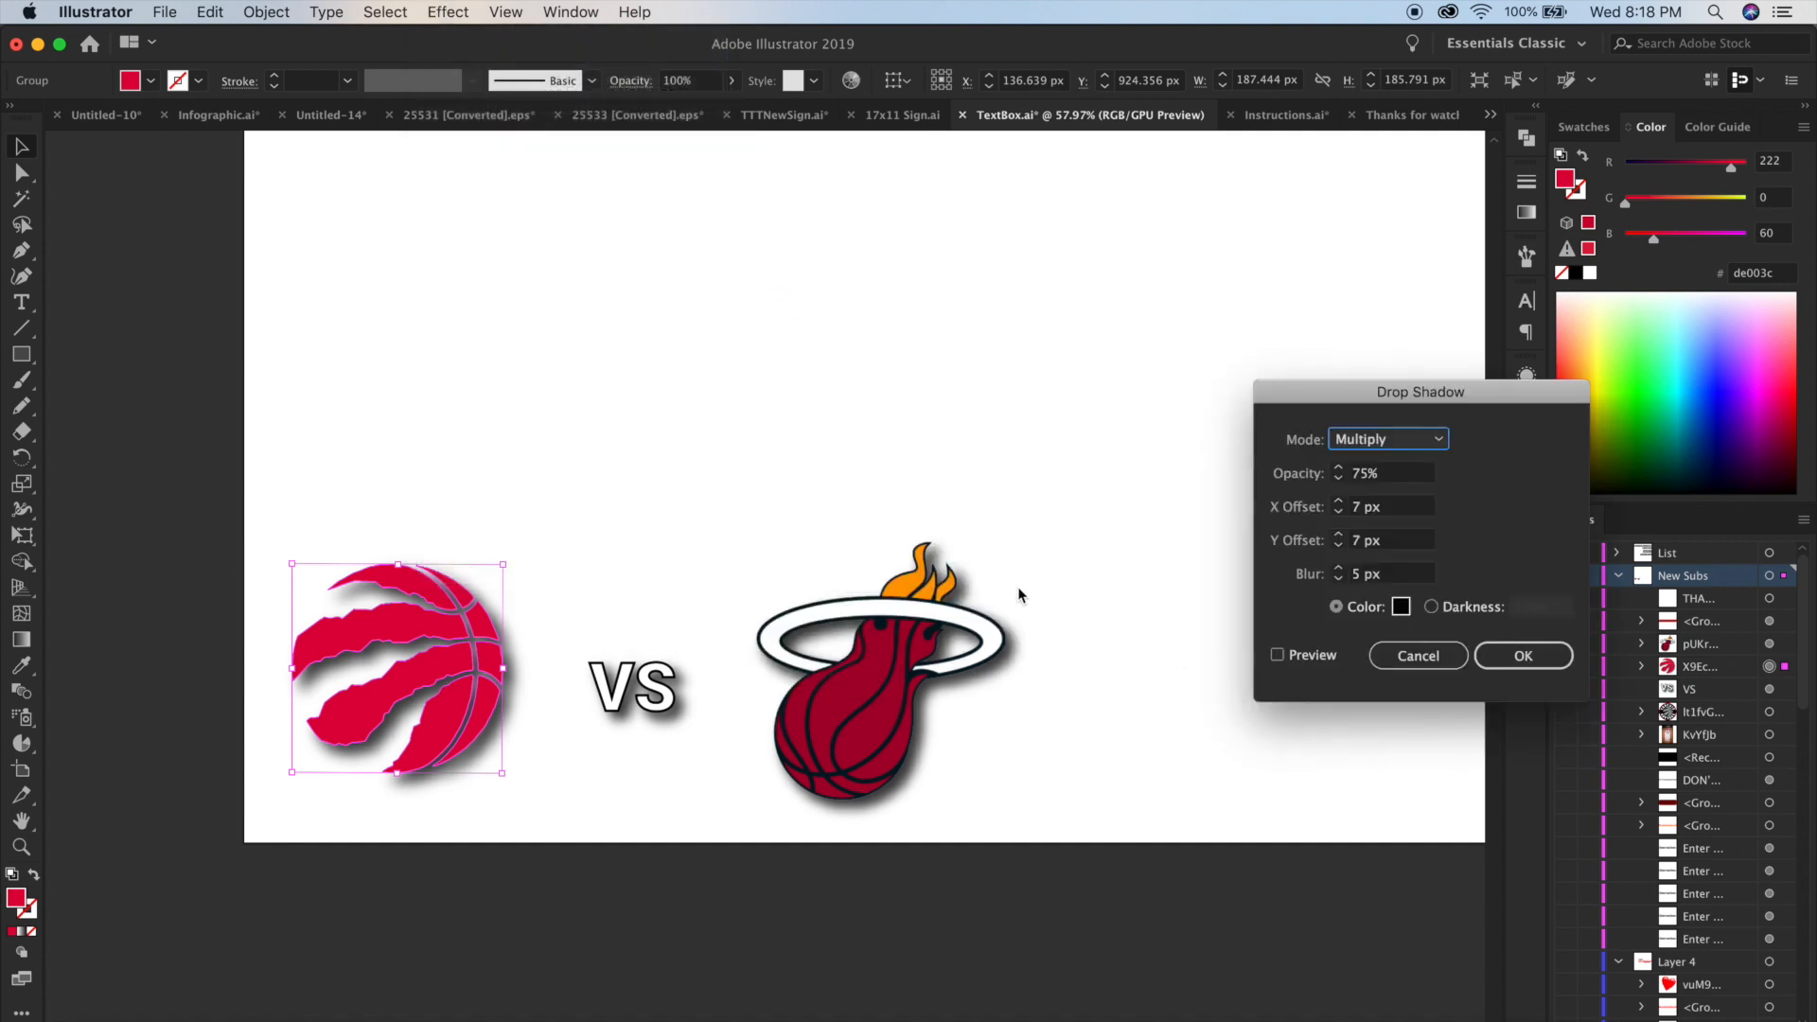
{"action": "left_click", "coordinate": [1278, 655]}
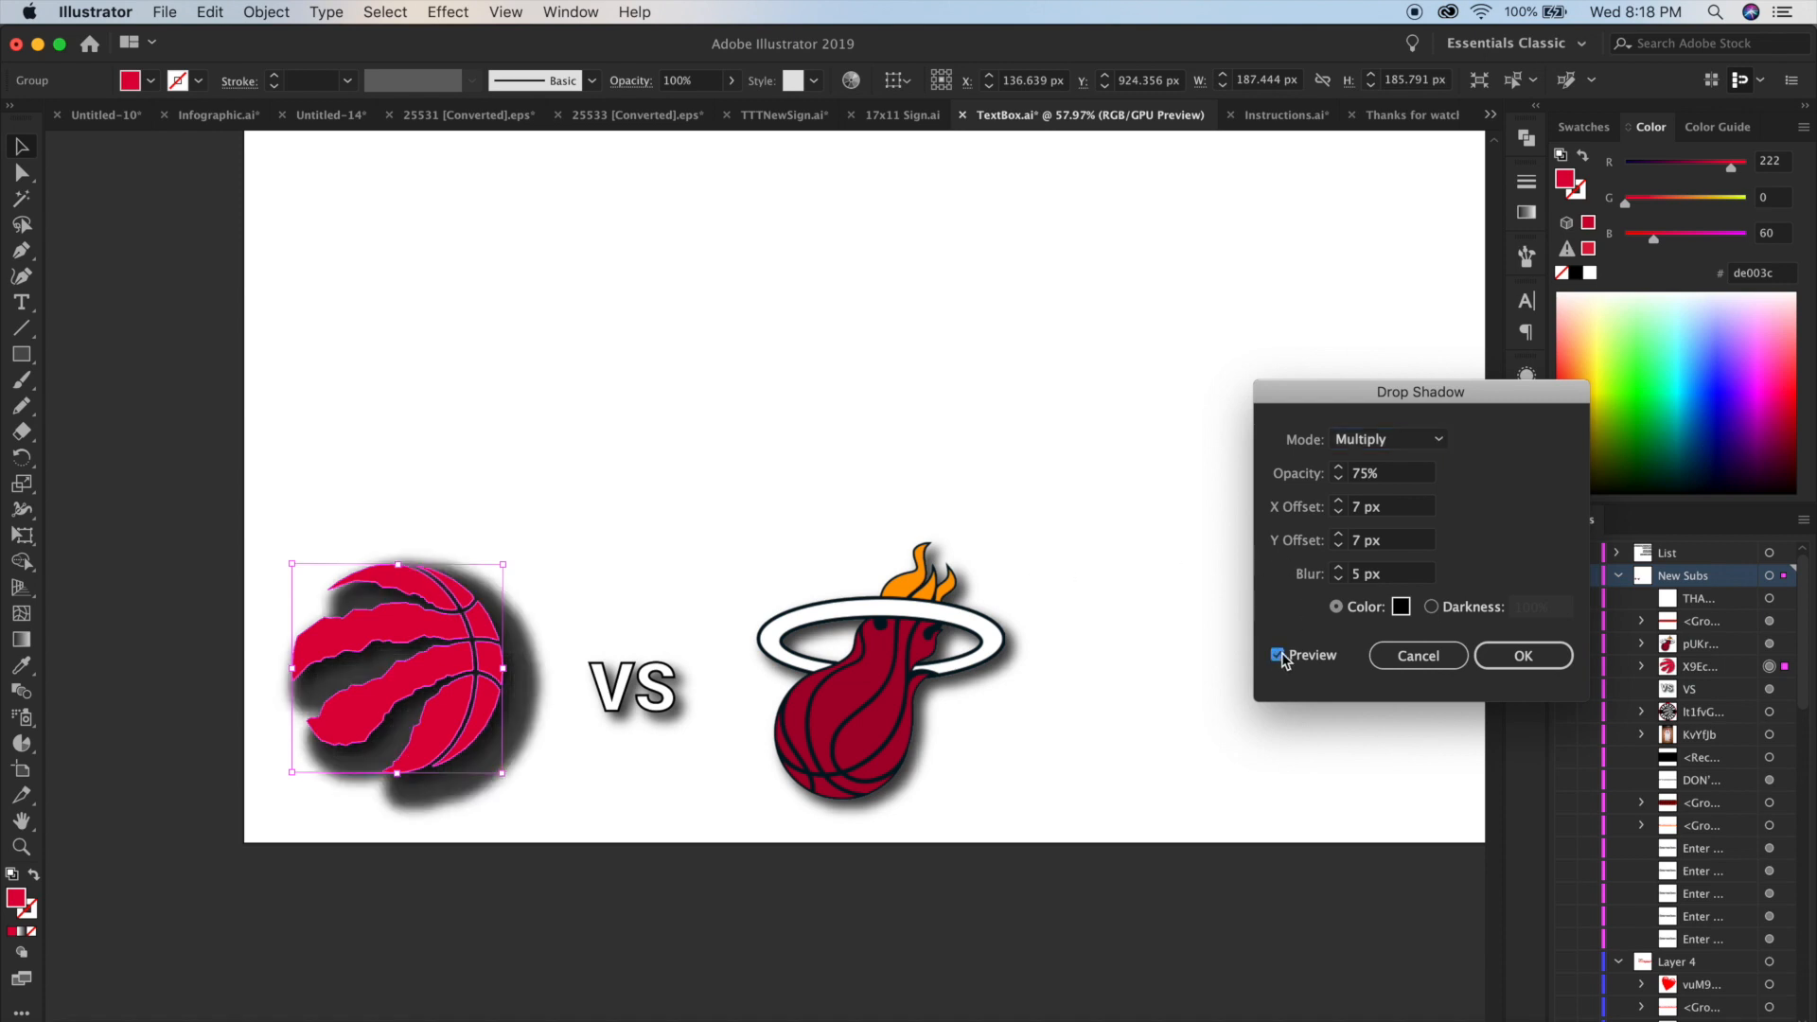
{"action": "left_click", "coordinate": [1417, 656]}
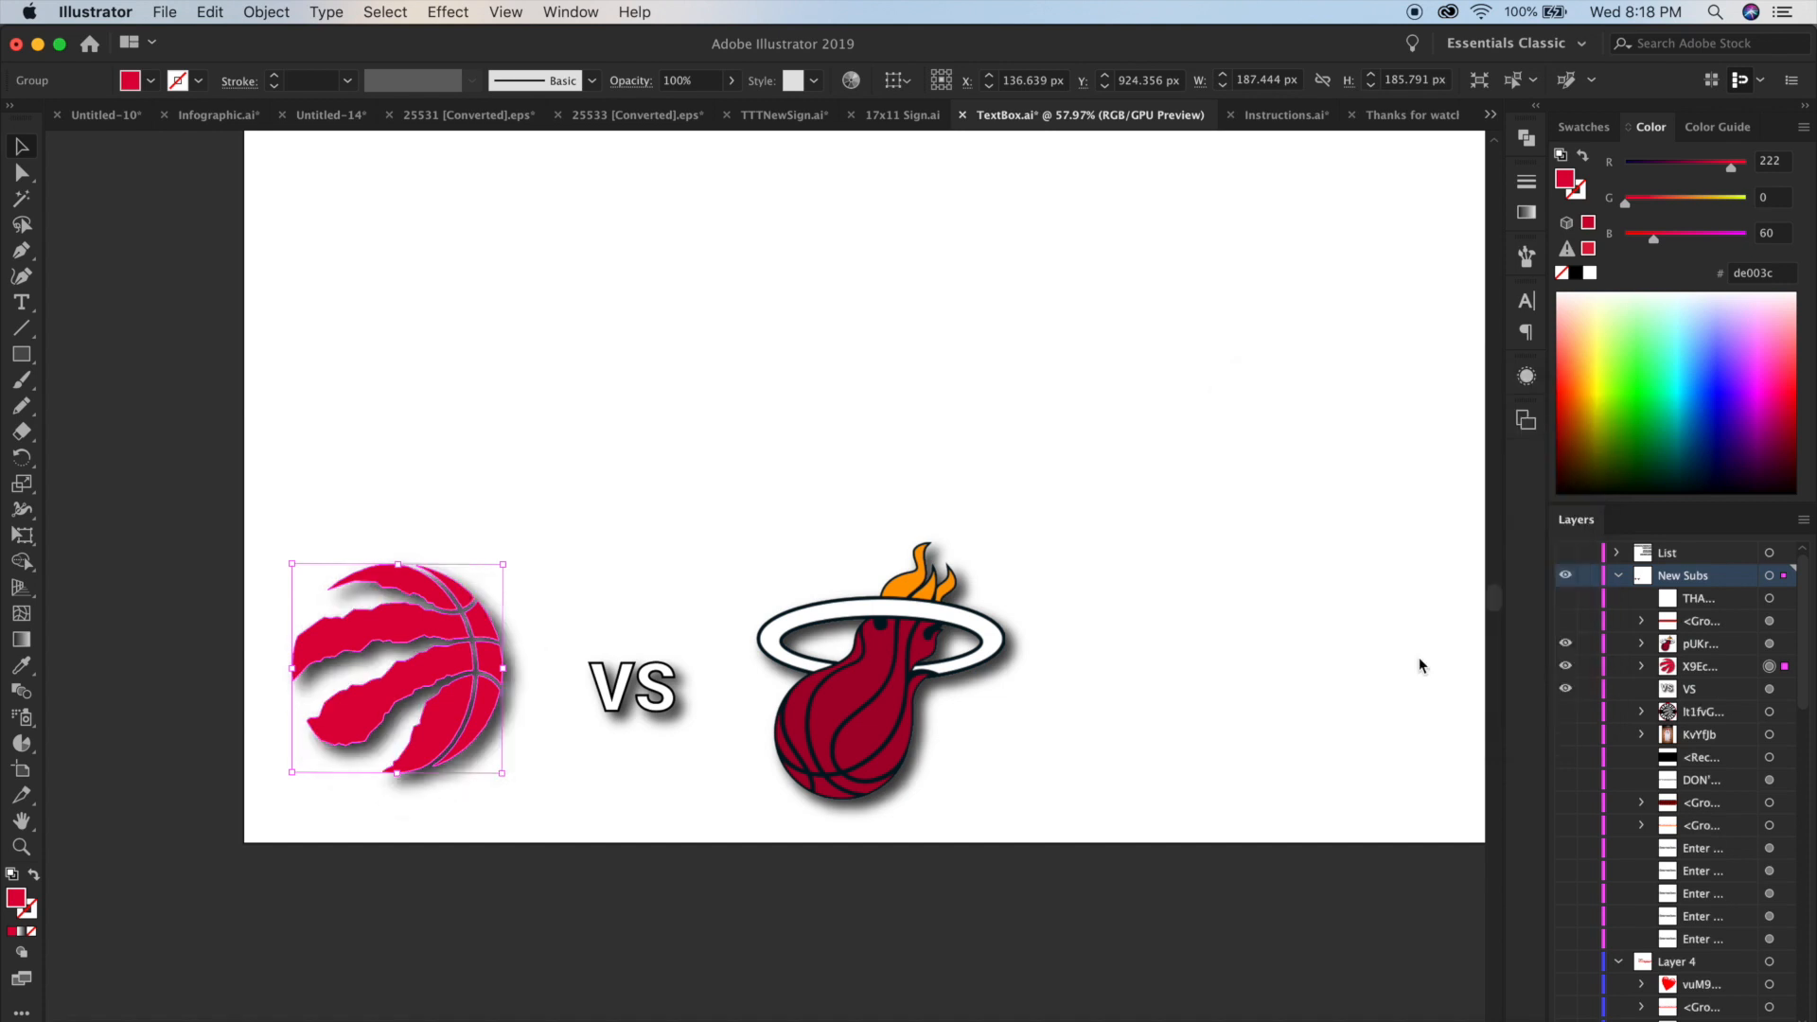
{"action": "left_click", "coordinate": [526, 754]}
Start a PNG export of the artwork and choose the Text folder inside How I Edit my Raptors Vlogs.
{"action": "key", "text": "super+0"}
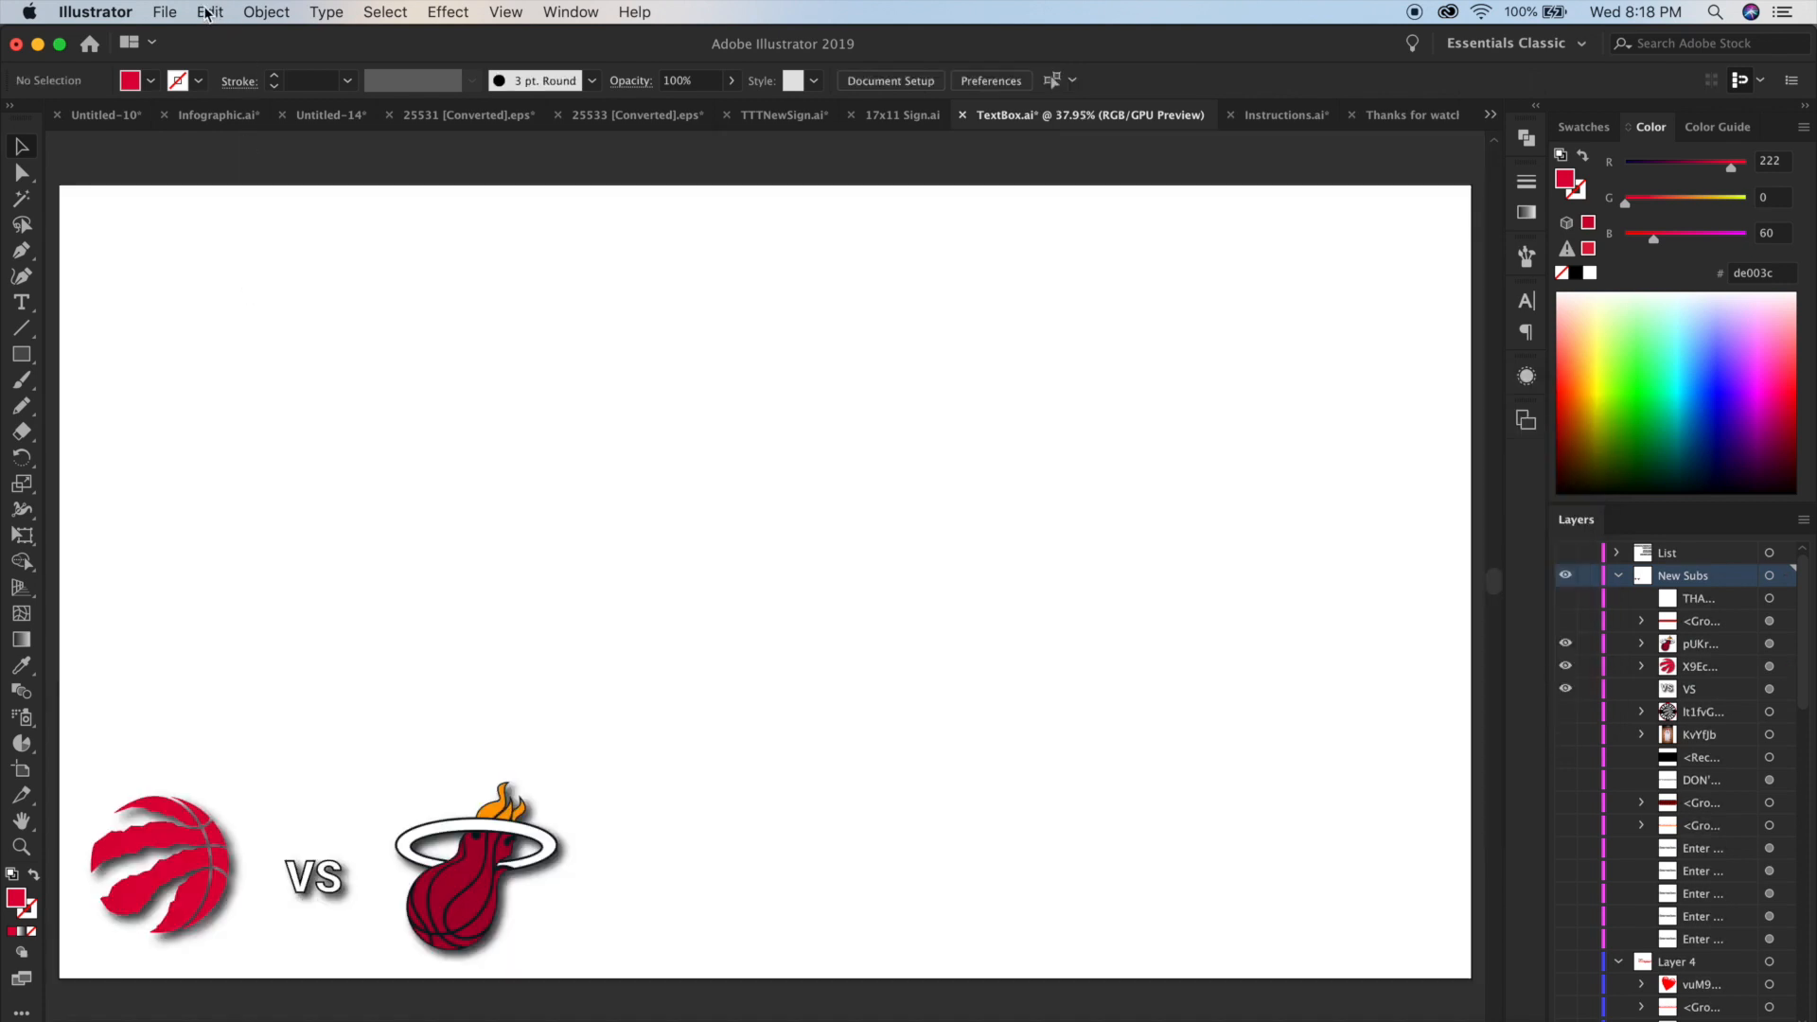
{"action": "left_click", "coordinate": [169, 13]}
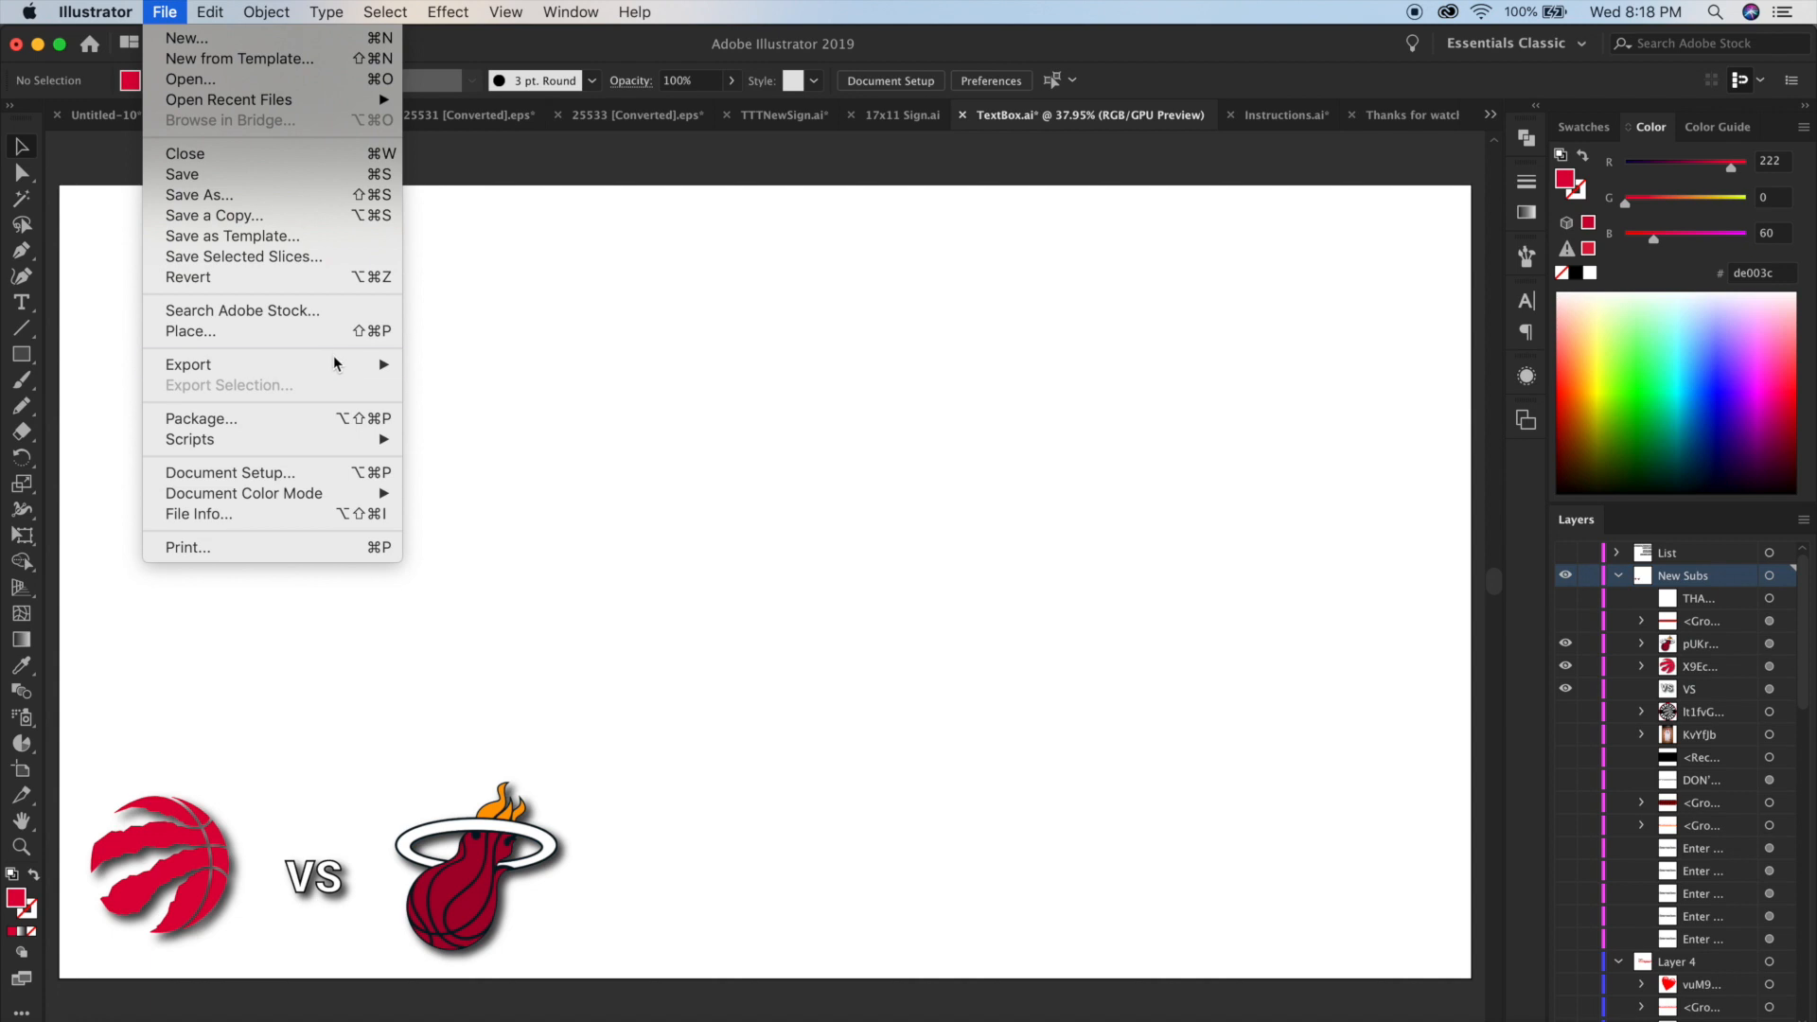
{"action": "mouse_move", "coordinate": [339, 364]}
{"action": "left_click", "coordinate": [484, 384]}
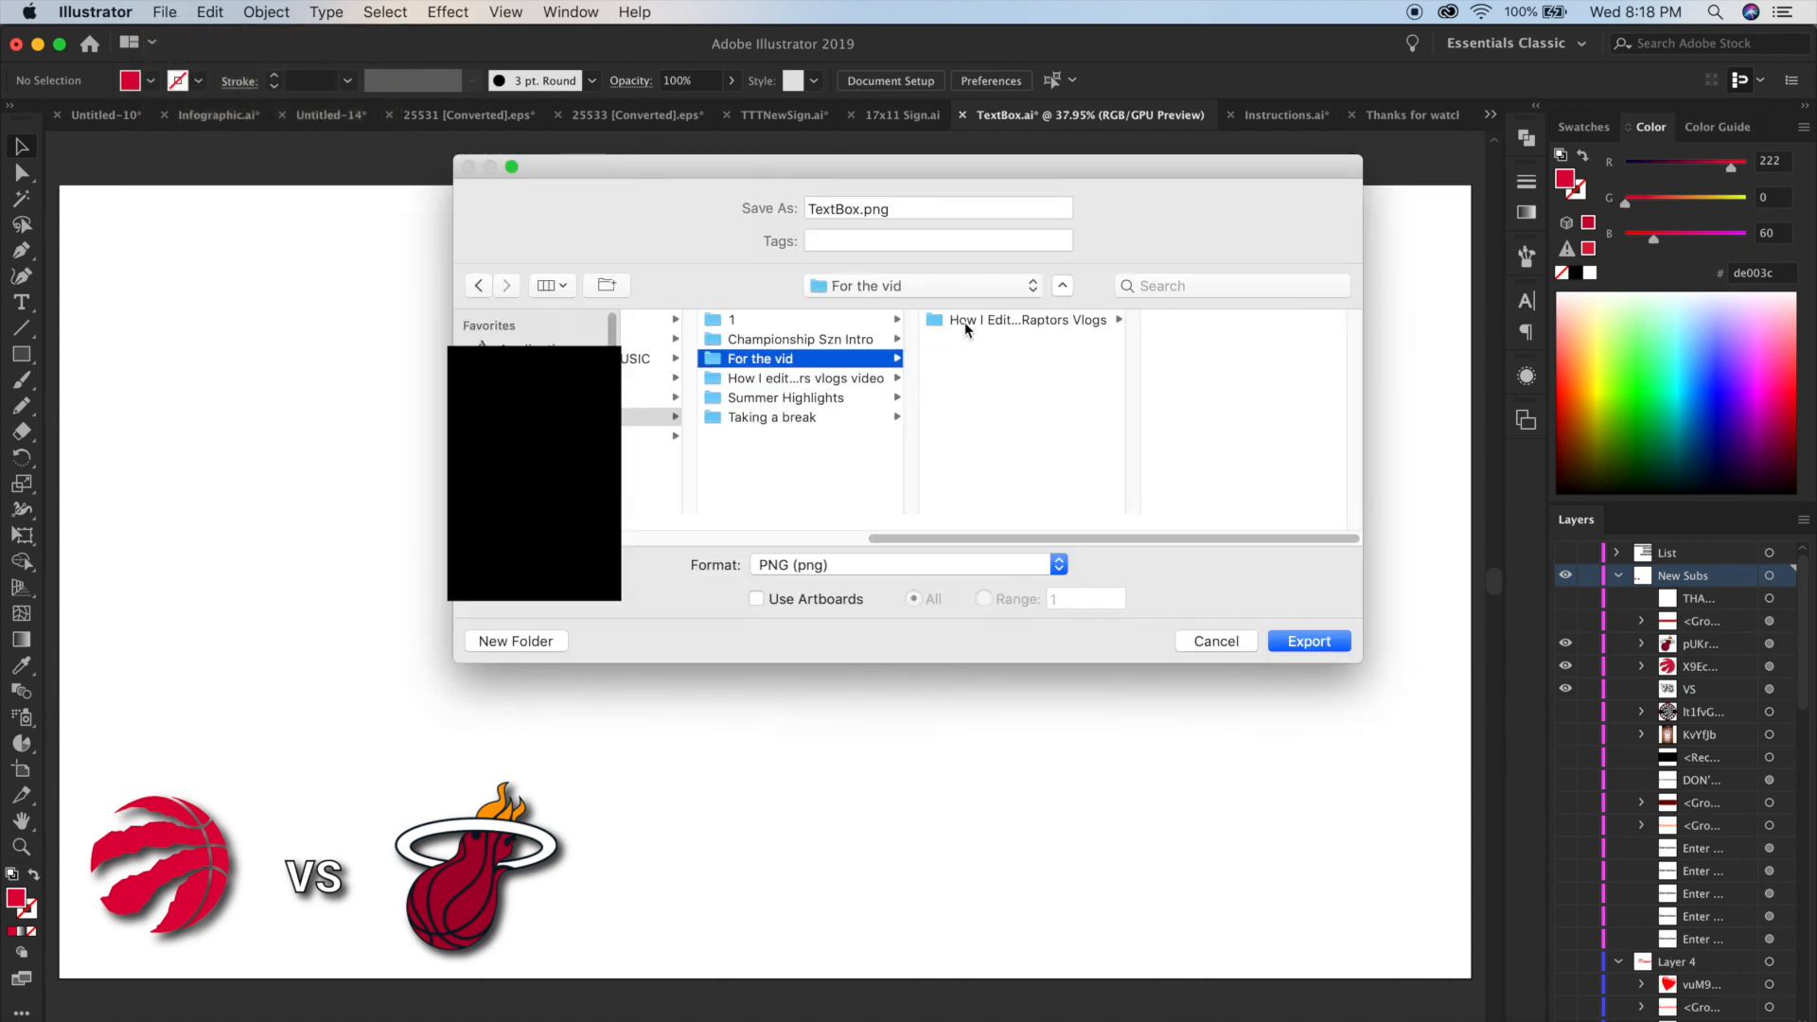
{"action": "left_click", "coordinate": [1031, 321]}
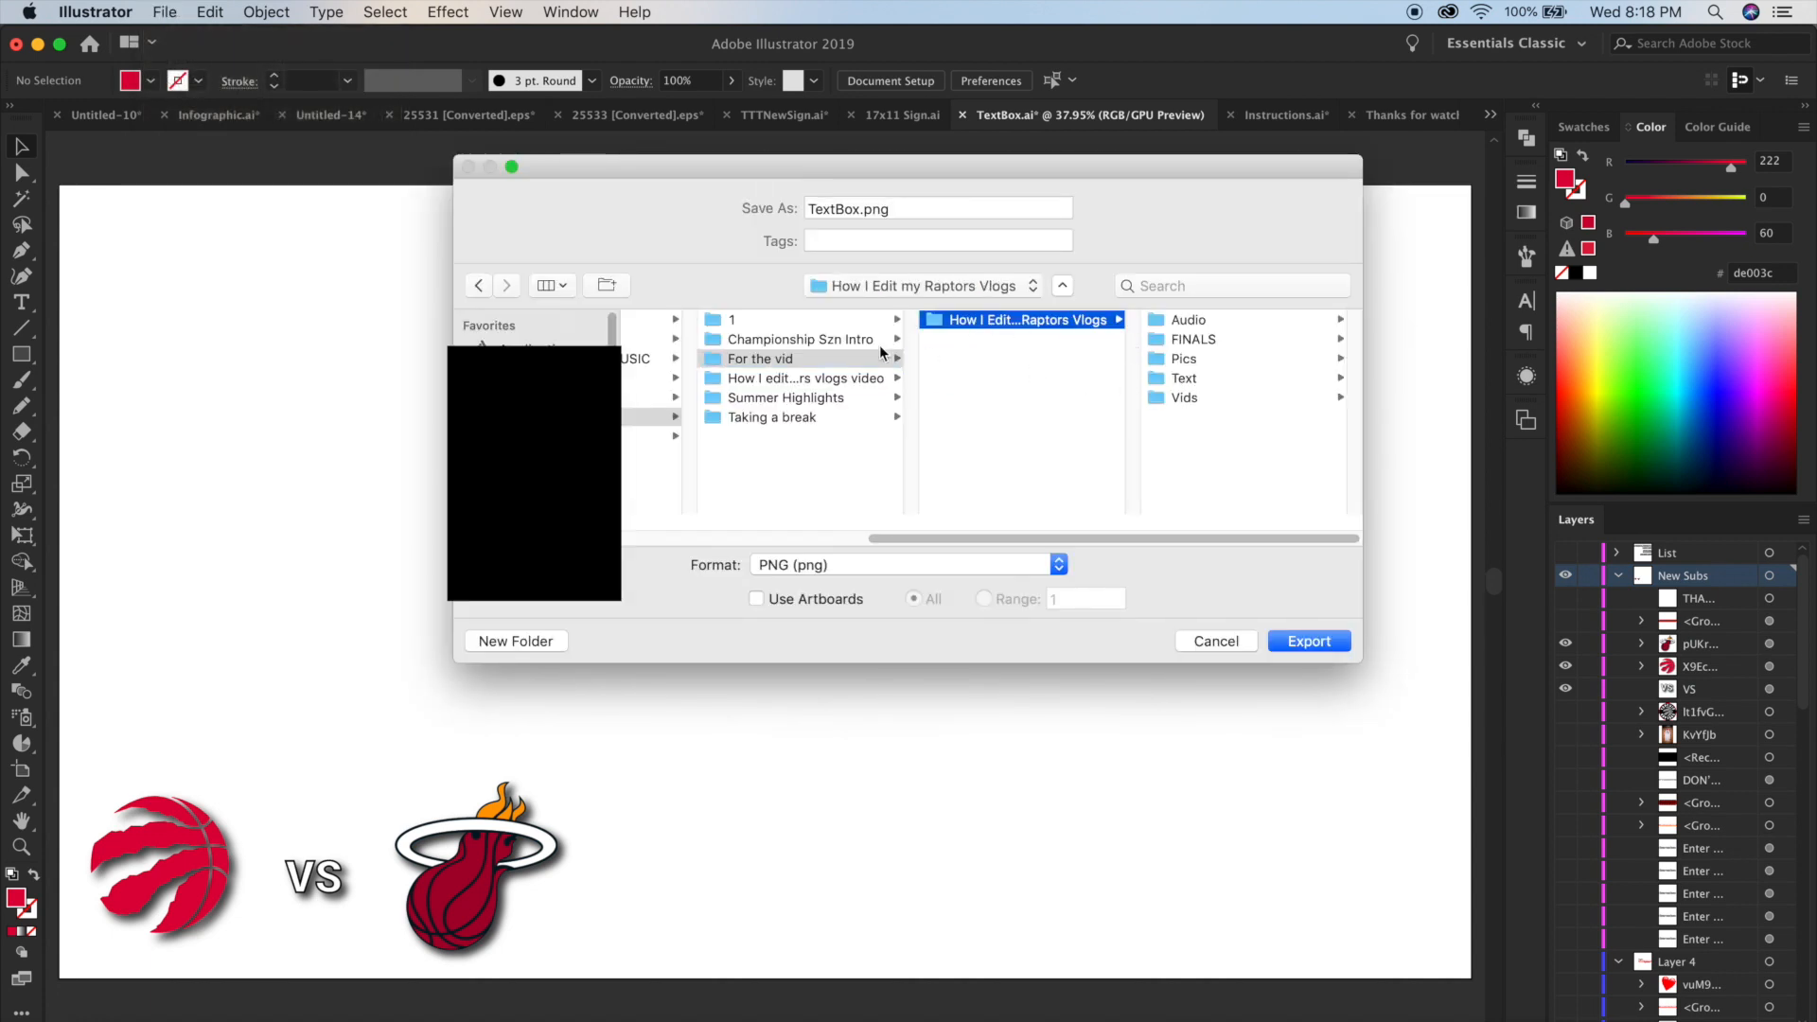
{"action": "left_click", "coordinate": [1196, 375]}
Export the file as "Raps vs Heat.png" using all artboards, at 72 ppi with a transparent background.
{"action": "key", "text": "Tab"}
{"action": "type", "text": "Rap"}
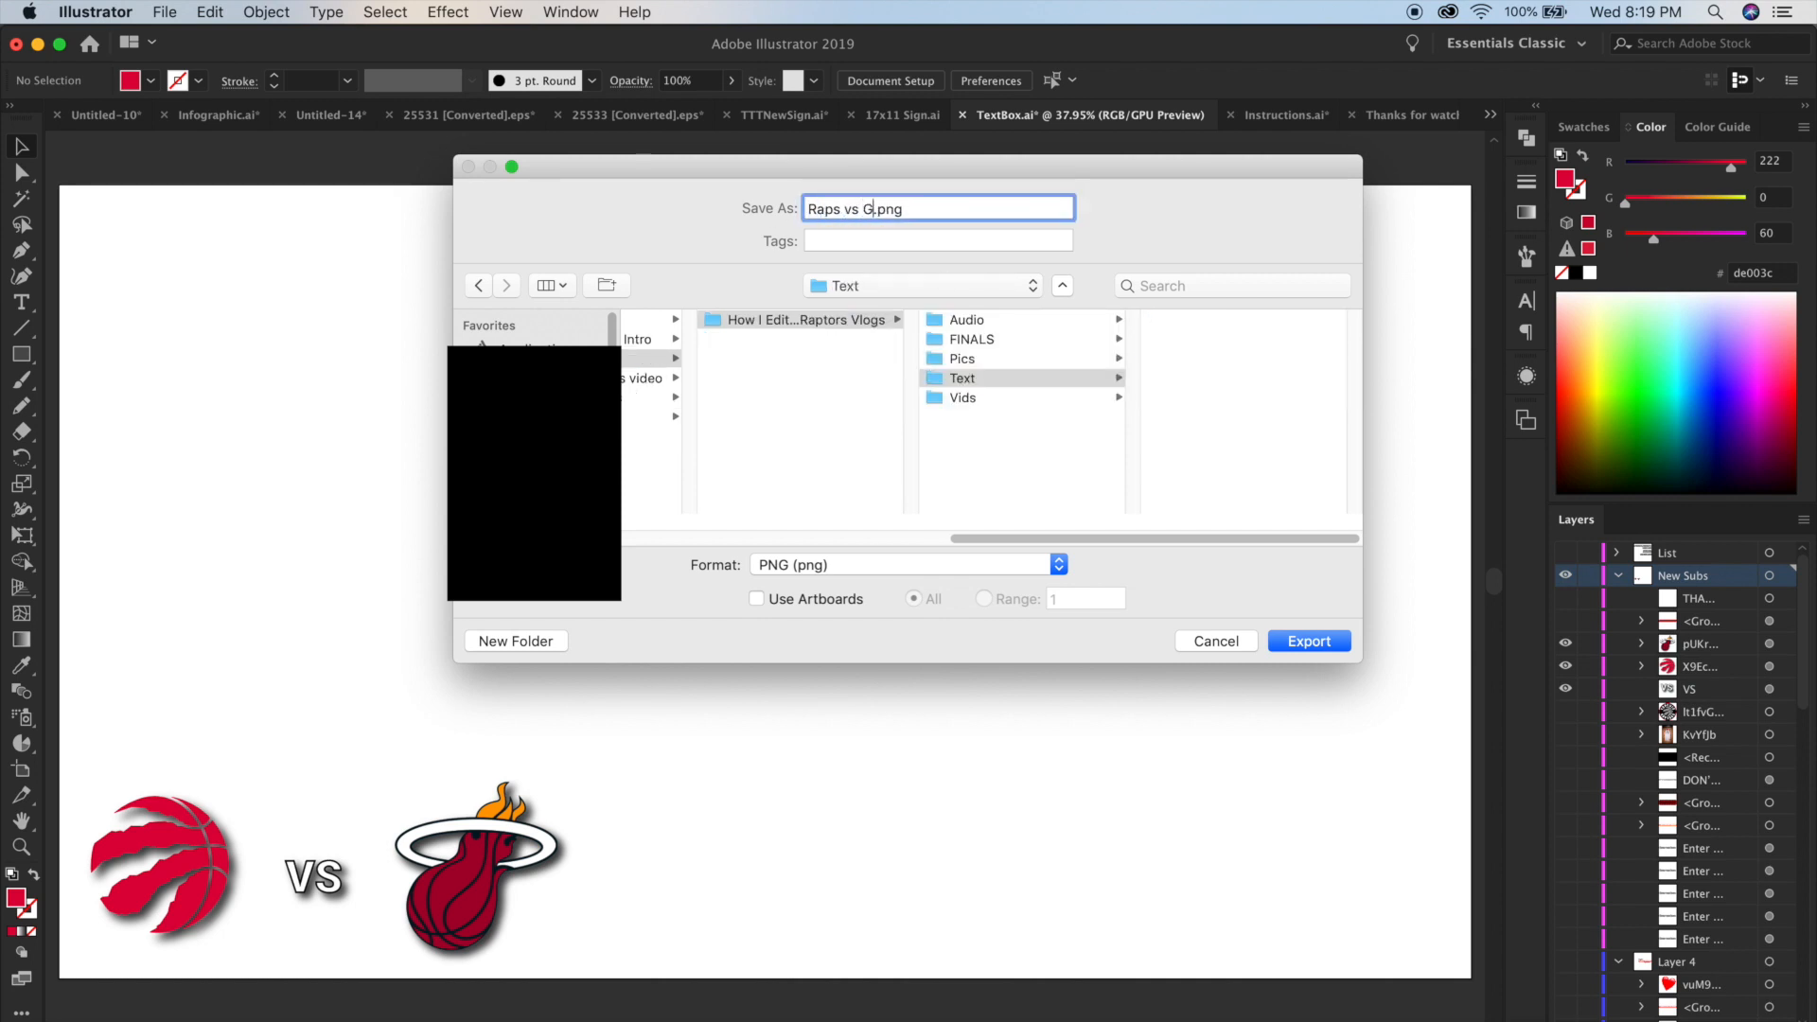
{"action": "type", "text": "s vs Head"}
{"action": "key", "text": "BackSpace"}
{"action": "type", "text": "t"}
{"action": "left_click", "coordinate": [757, 598]}
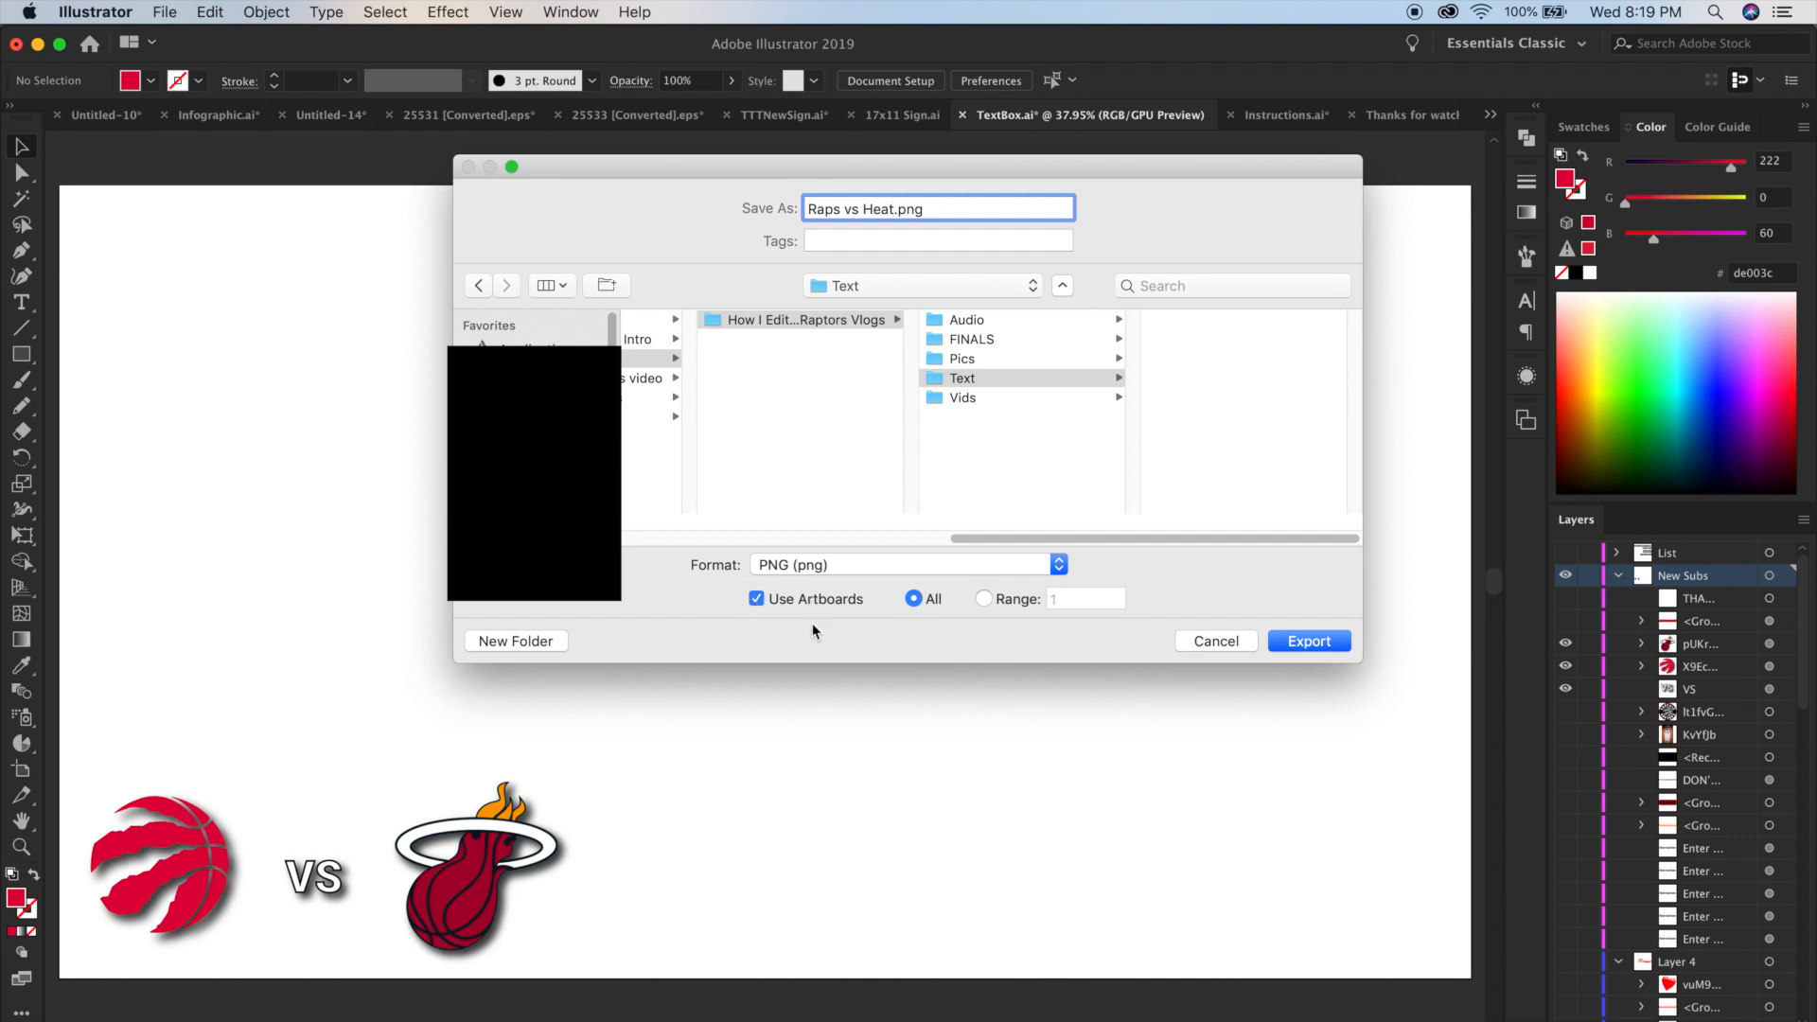
{"action": "left_click", "coordinate": [1296, 645]}
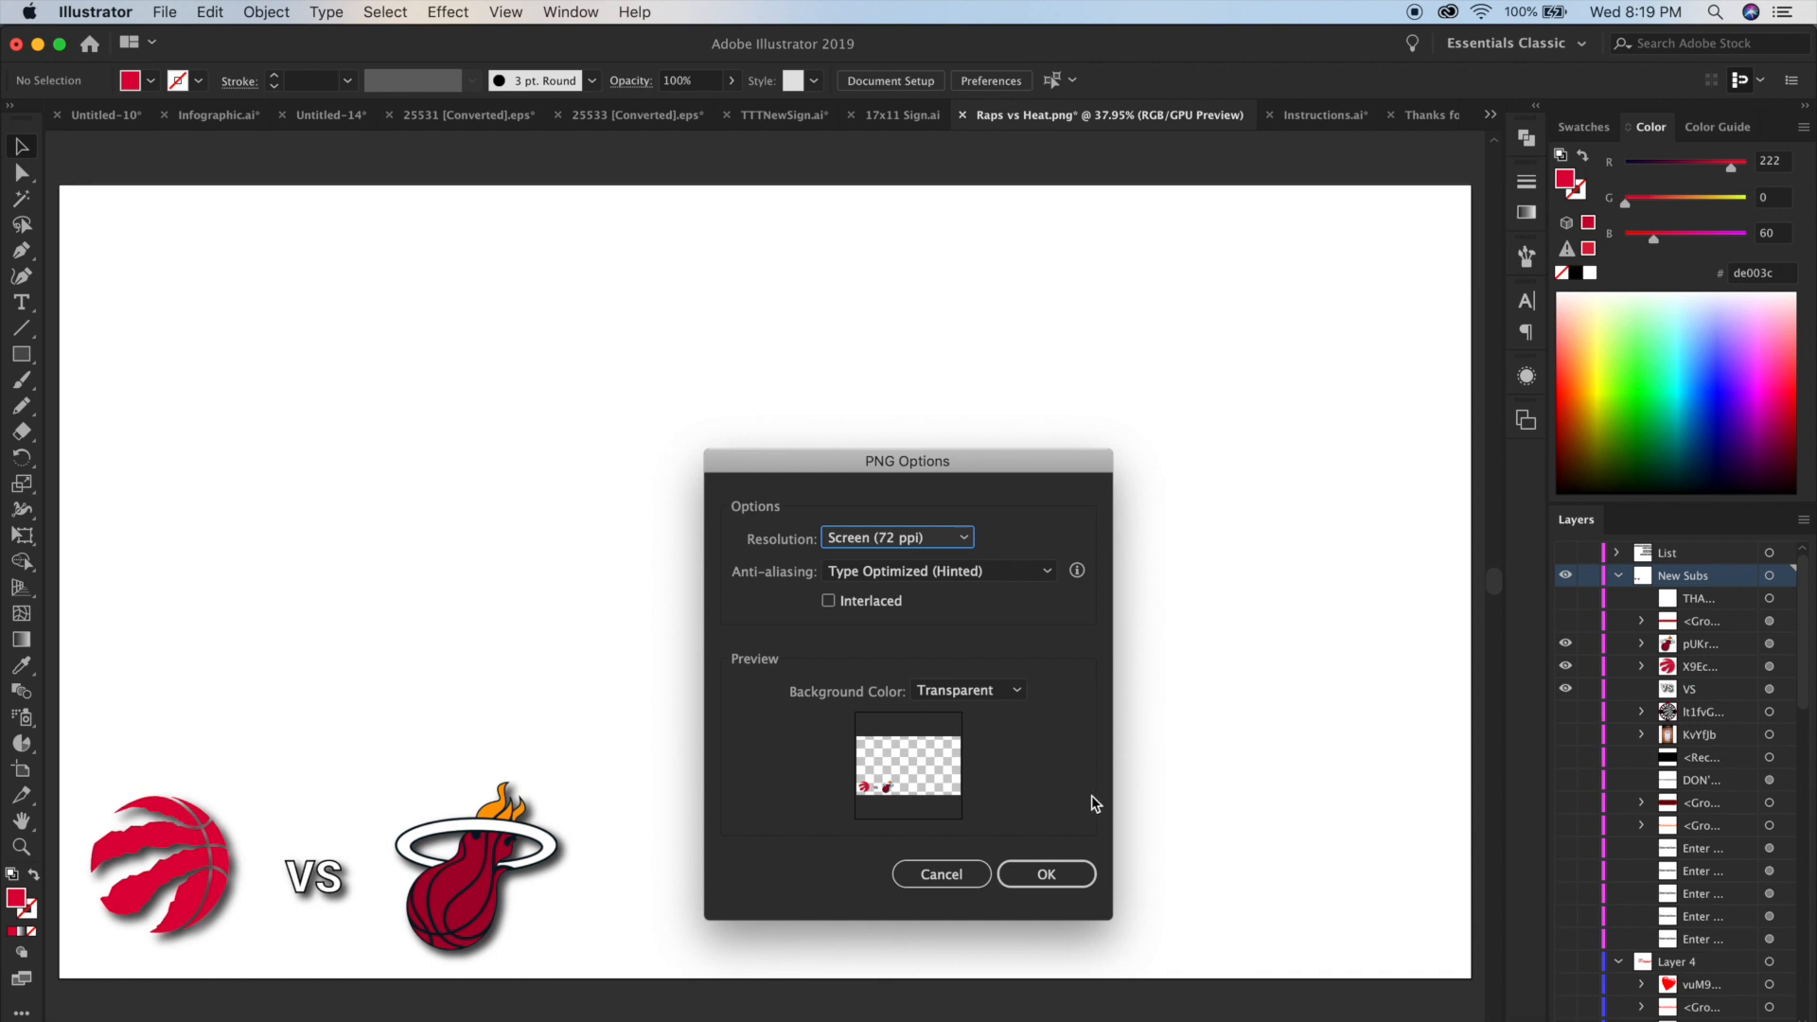
{"action": "left_click", "coordinate": [1069, 871]}
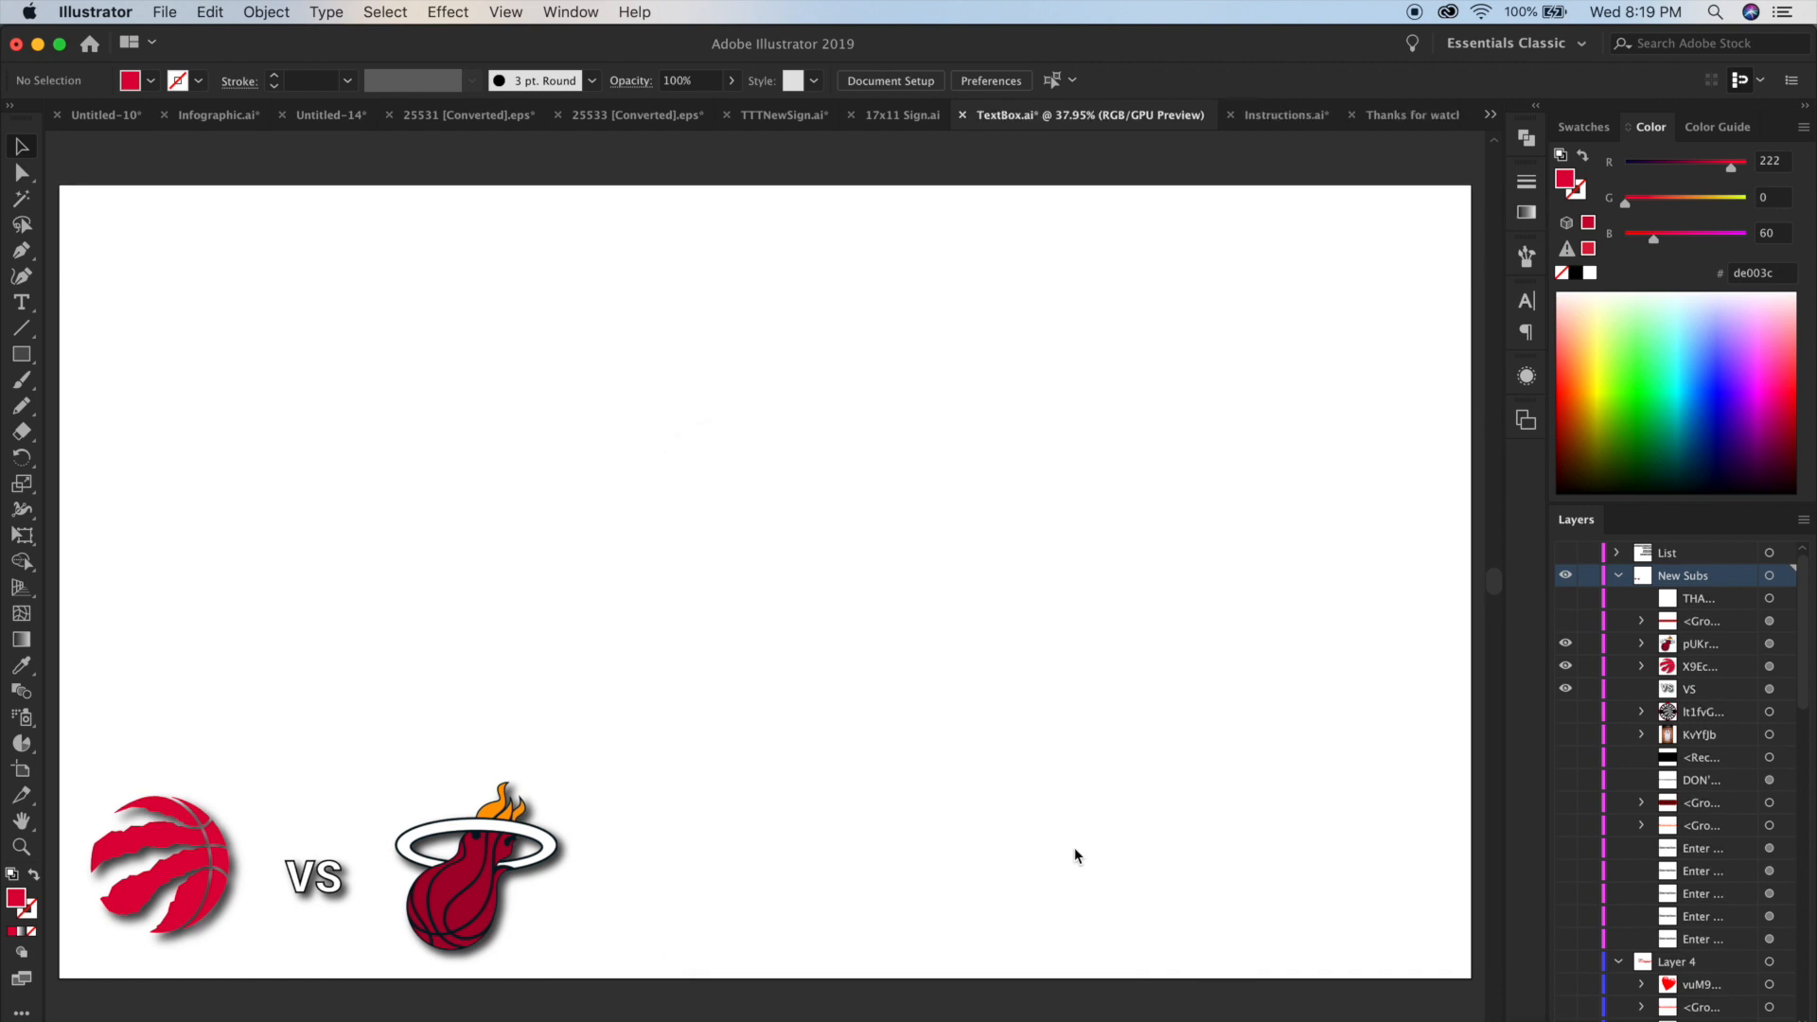
Switch back to iMovie and import "Raps vs Heat-01.png" from the Text folder into the project media.
{"action": "left_click", "coordinate": [1279, 1021]}
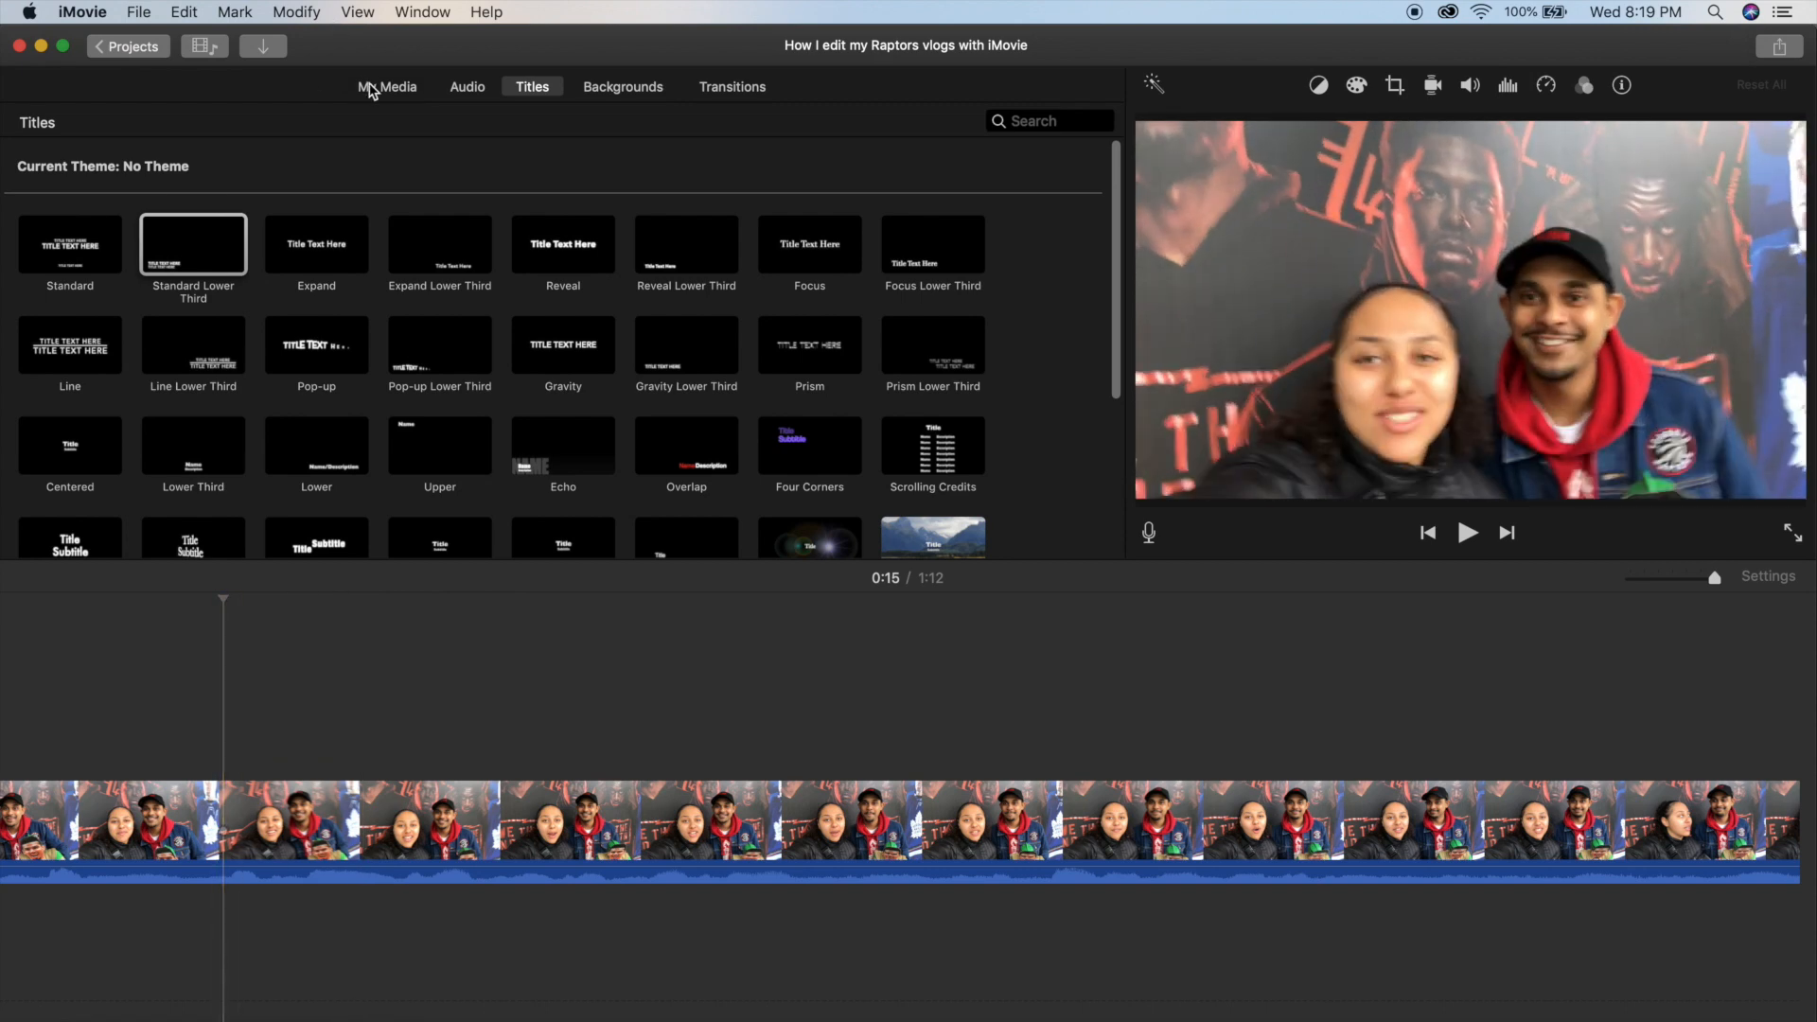
{"action": "left_click", "coordinate": [105, 1021]}
{"action": "double_click", "coordinate": [668, 184]}
{"action": "left_click", "coordinate": [719, 123]}
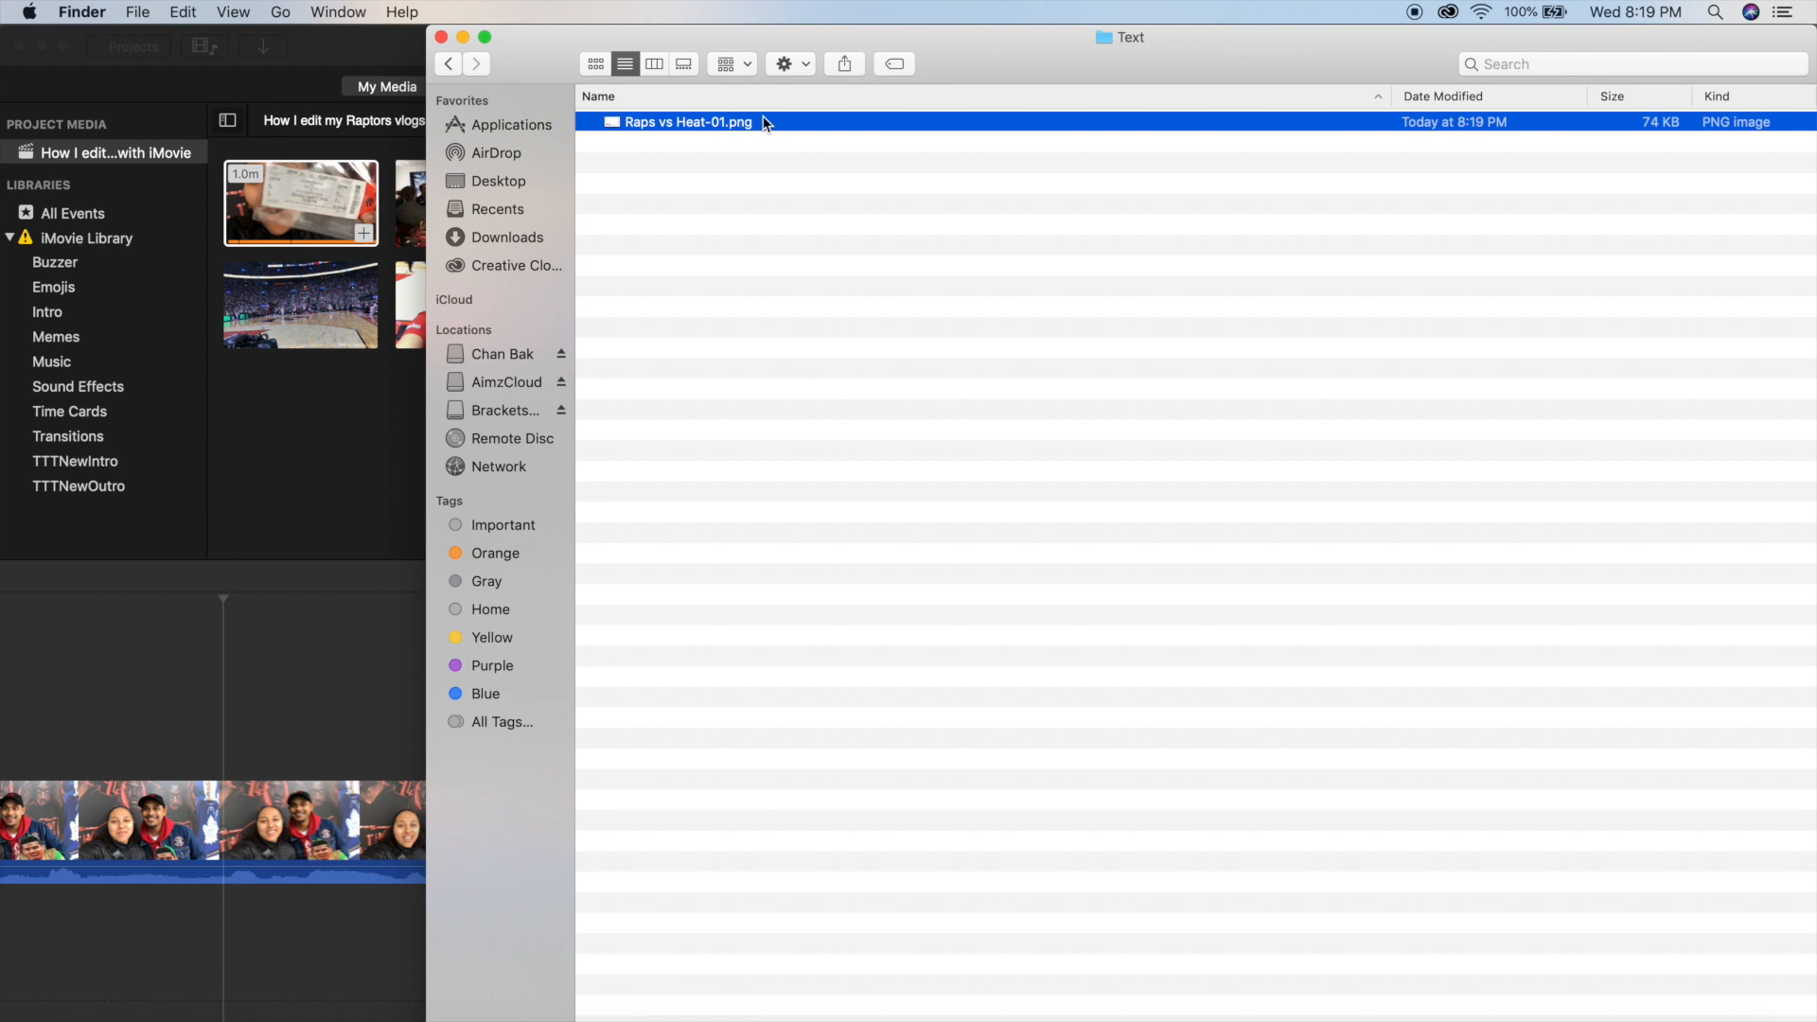
{"action": "left_click_drag", "start_coordinate": [770, 123], "coordinate": [382, 389]}
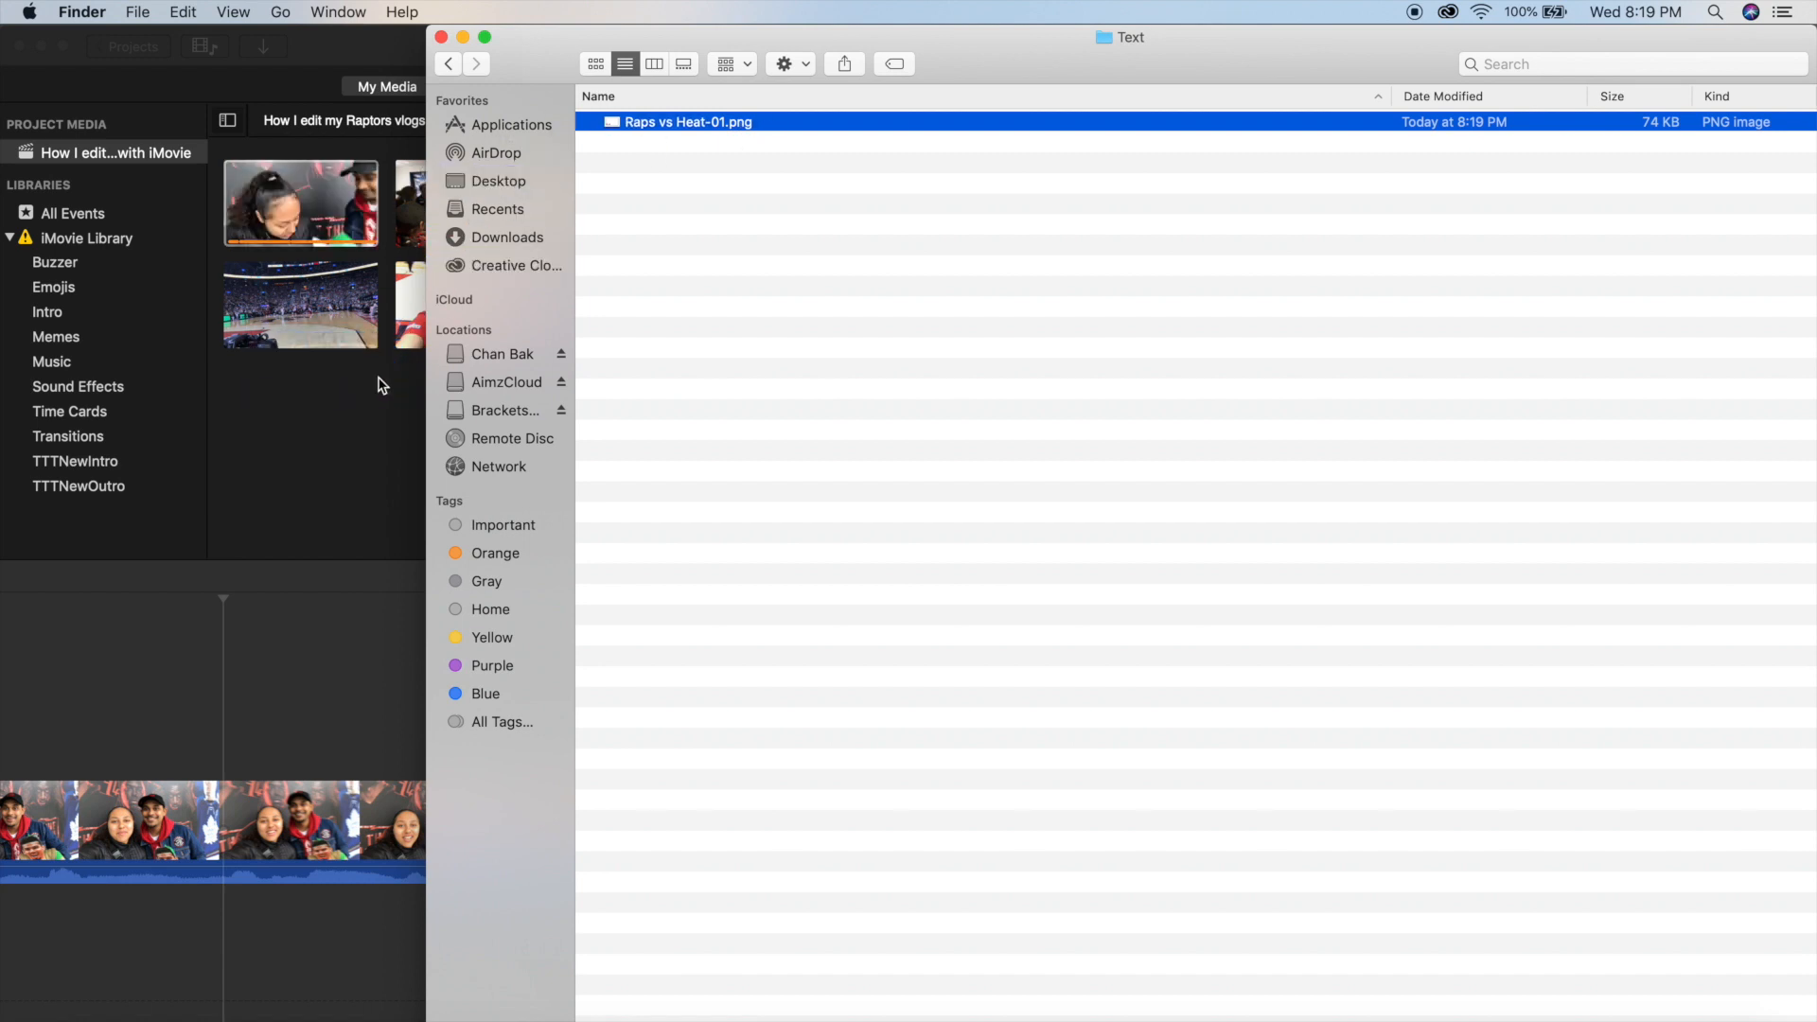
Overlay the Raptors vs Heat logo image on the selfie clip from about 0:15 and play that section.
{"action": "left_click_drag", "start_coordinate": [970, 310], "coordinate": [227, 696]}
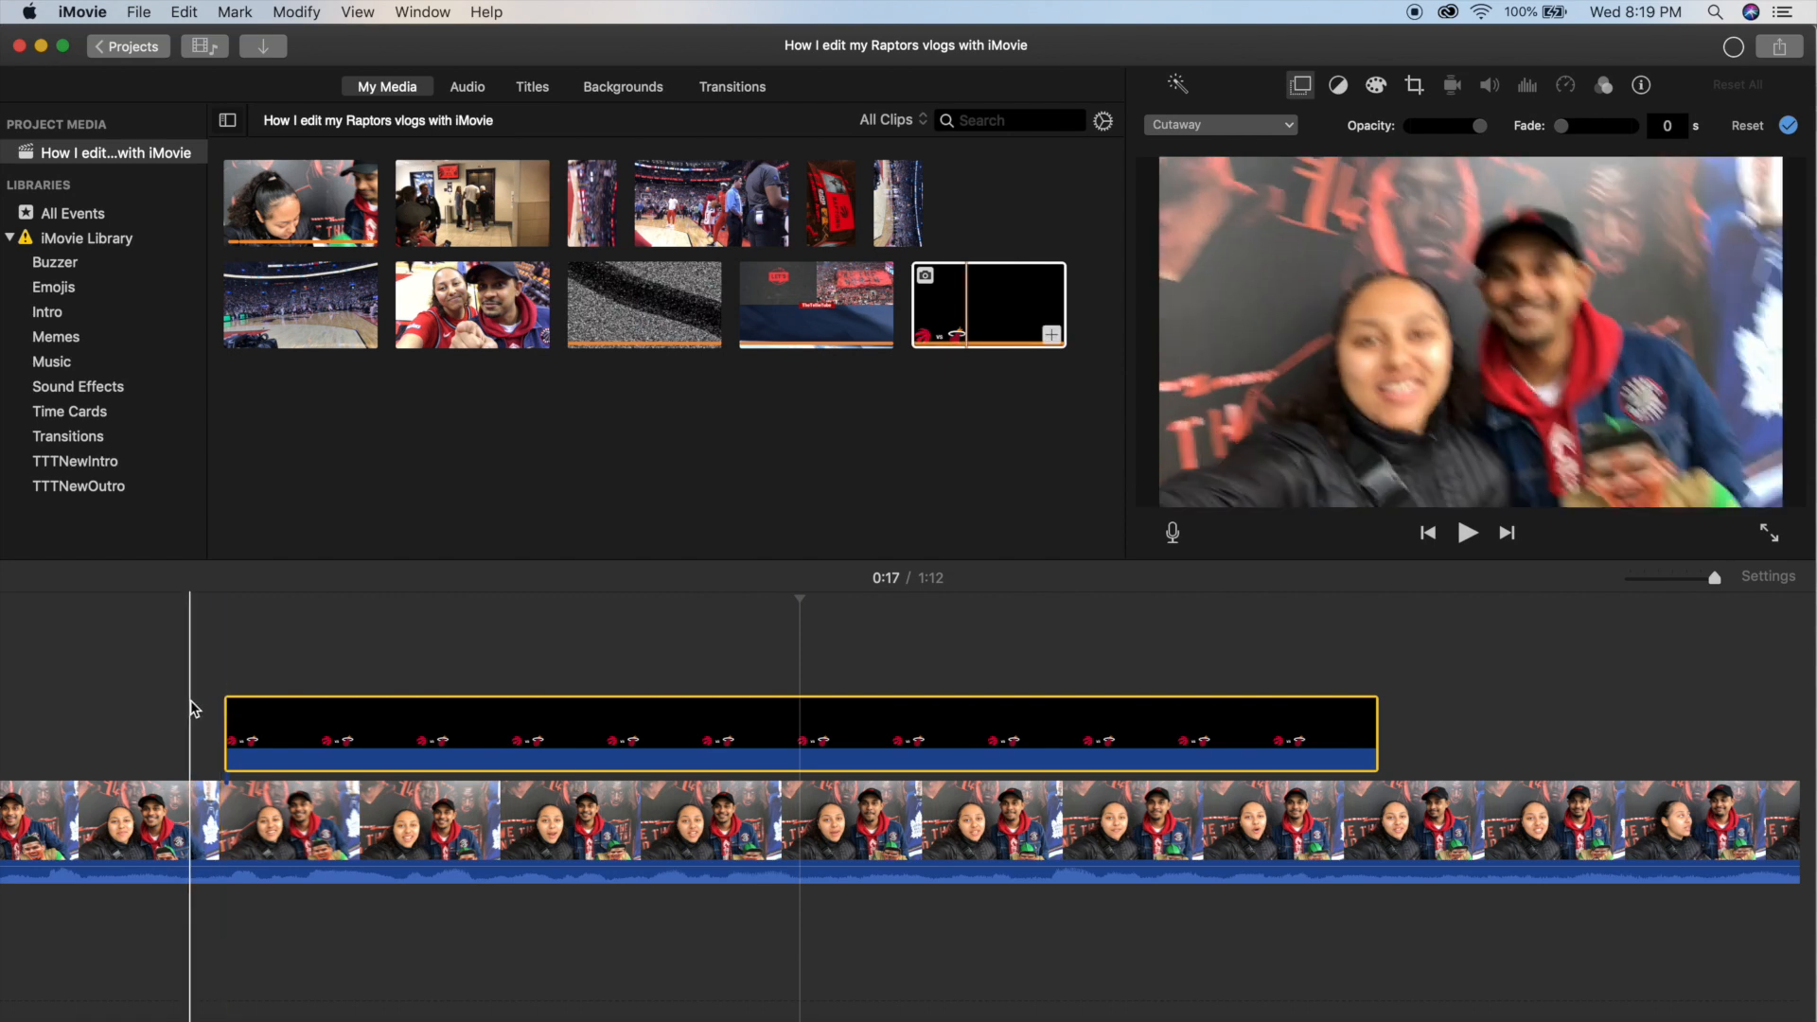
{"action": "key", "text": "space"}
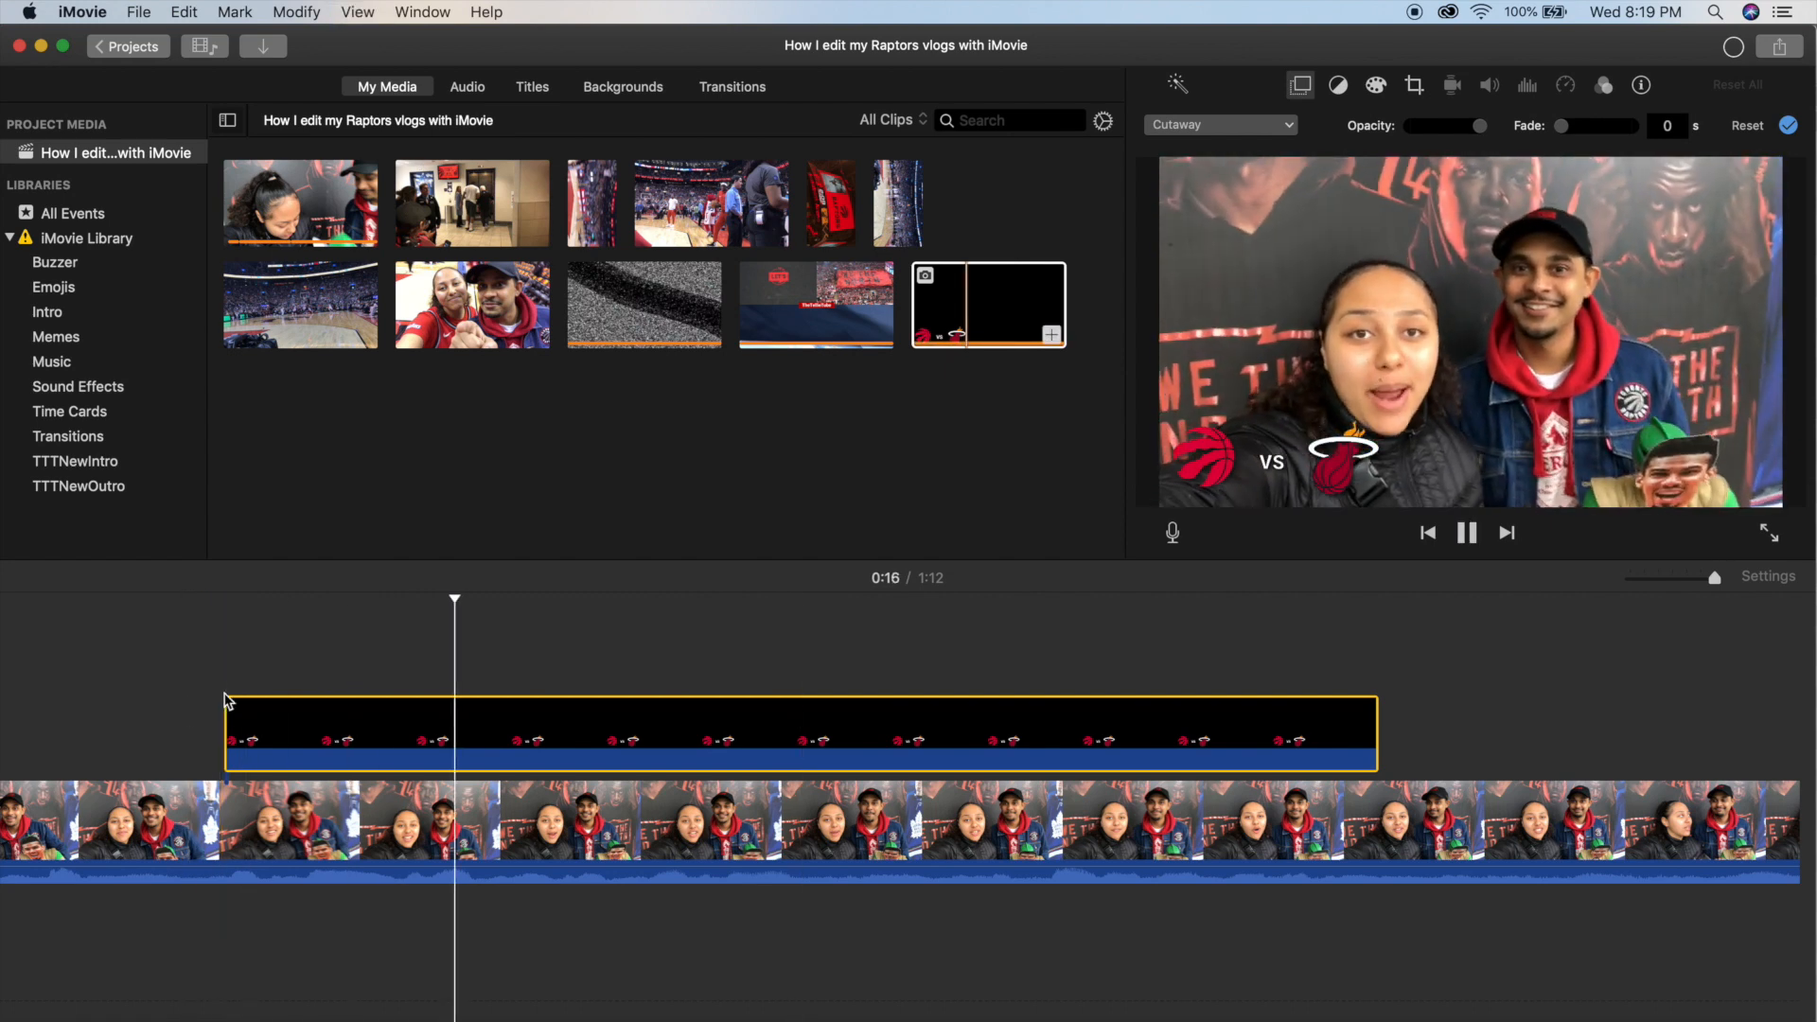
Shorten the logo overlay to 2.5 seconds and play the selfie clip from just before it starts.
{"action": "left_click_drag", "start_coordinate": [1372, 729], "coordinate": [944, 734]}
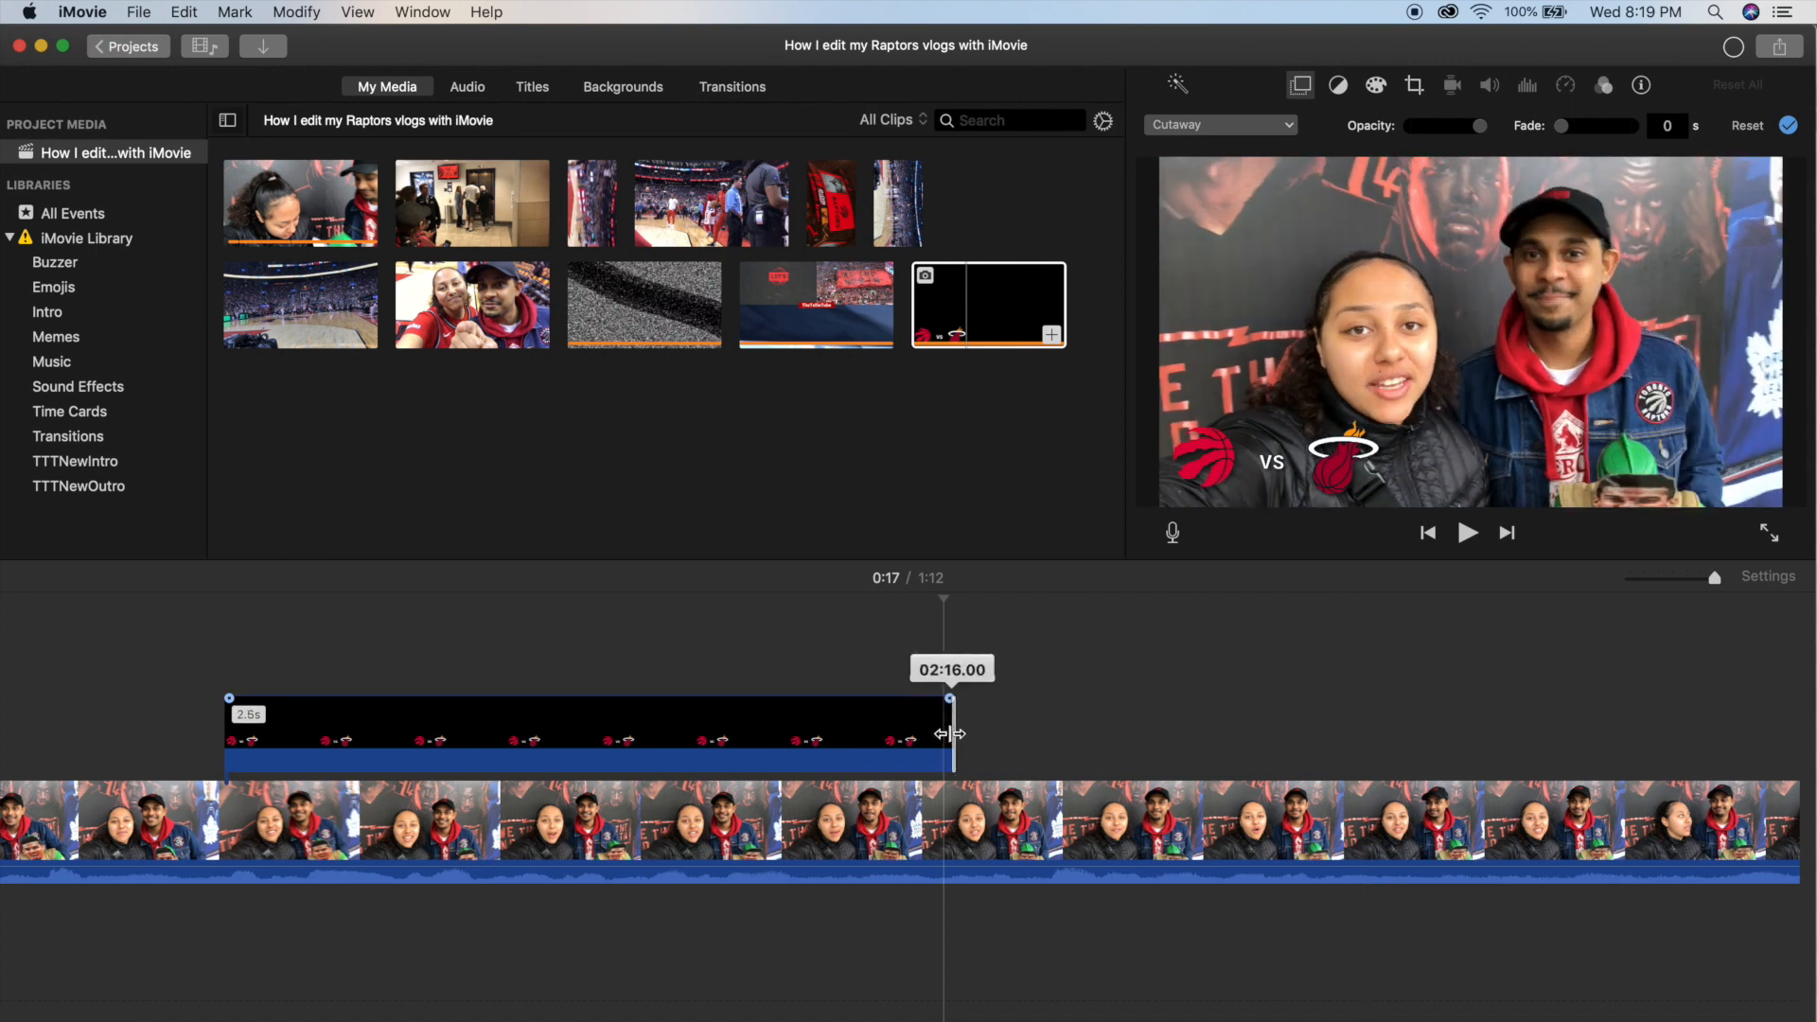
{"action": "scroll", "coordinate": [434, 701], "scroll_direction": "left", "scroll_amount": 3}
{"action": "left_click", "coordinate": [348, 676]}
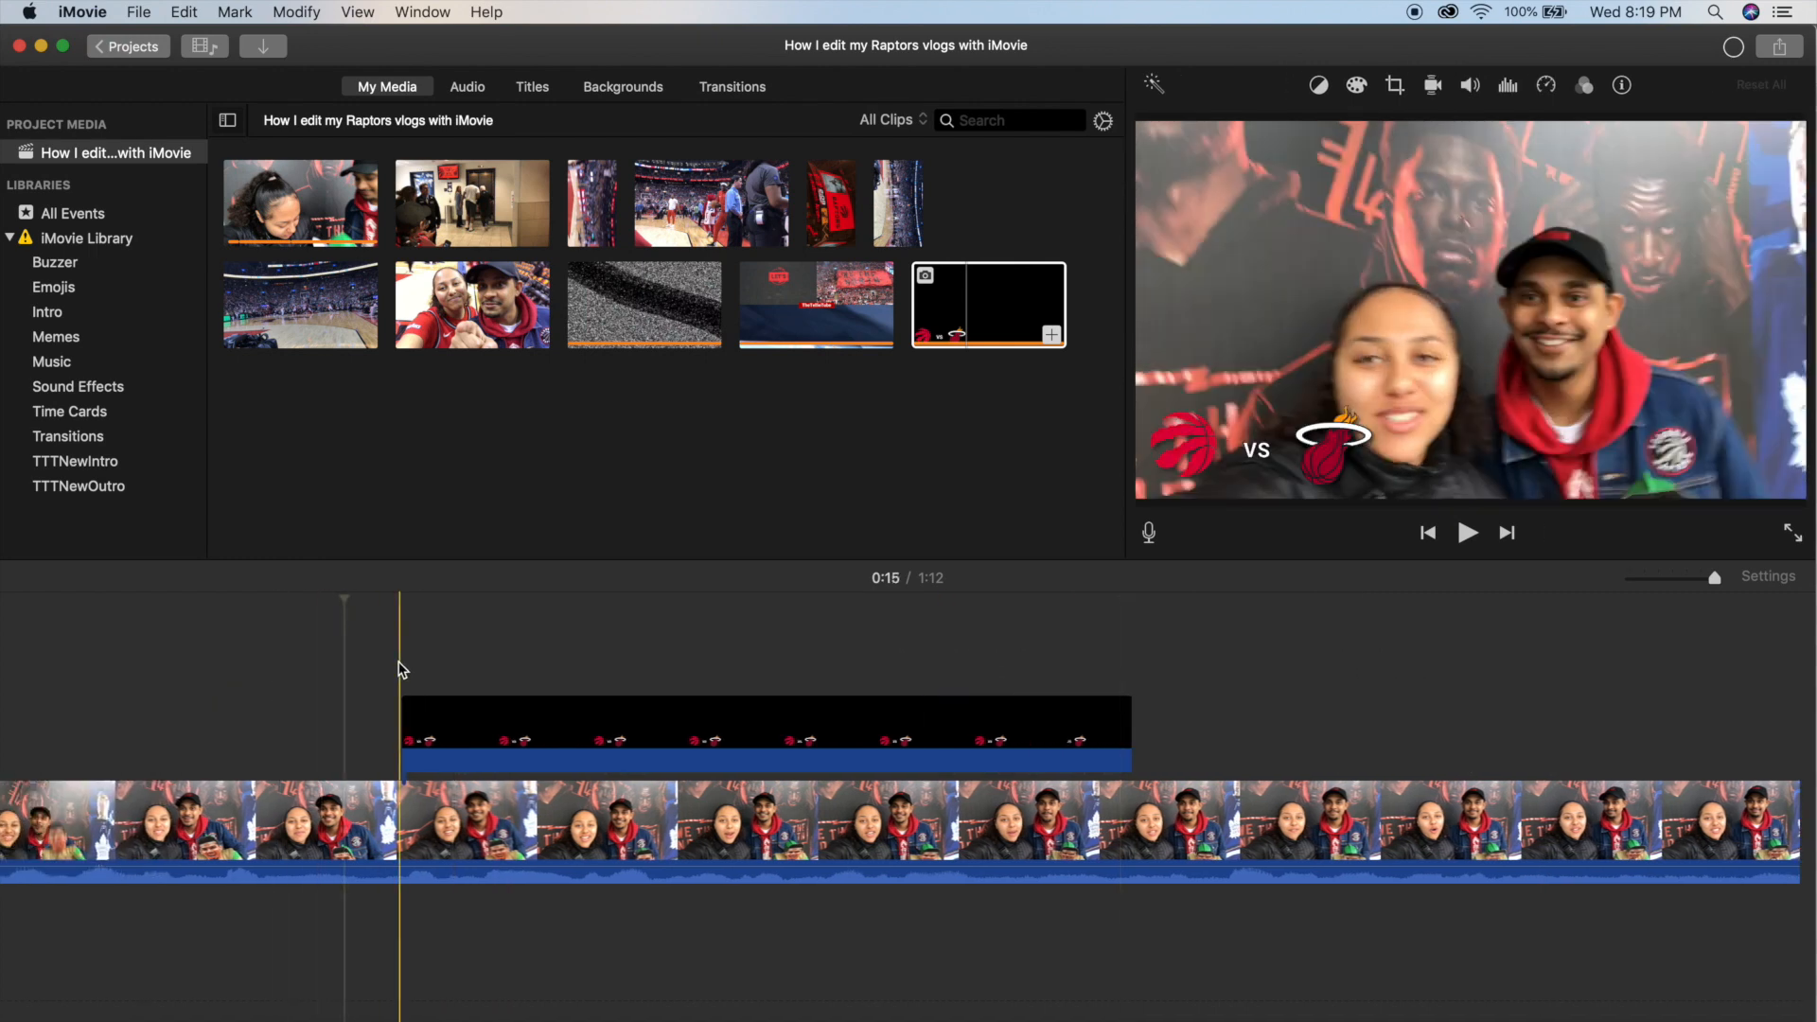
{"action": "key", "text": "space"}
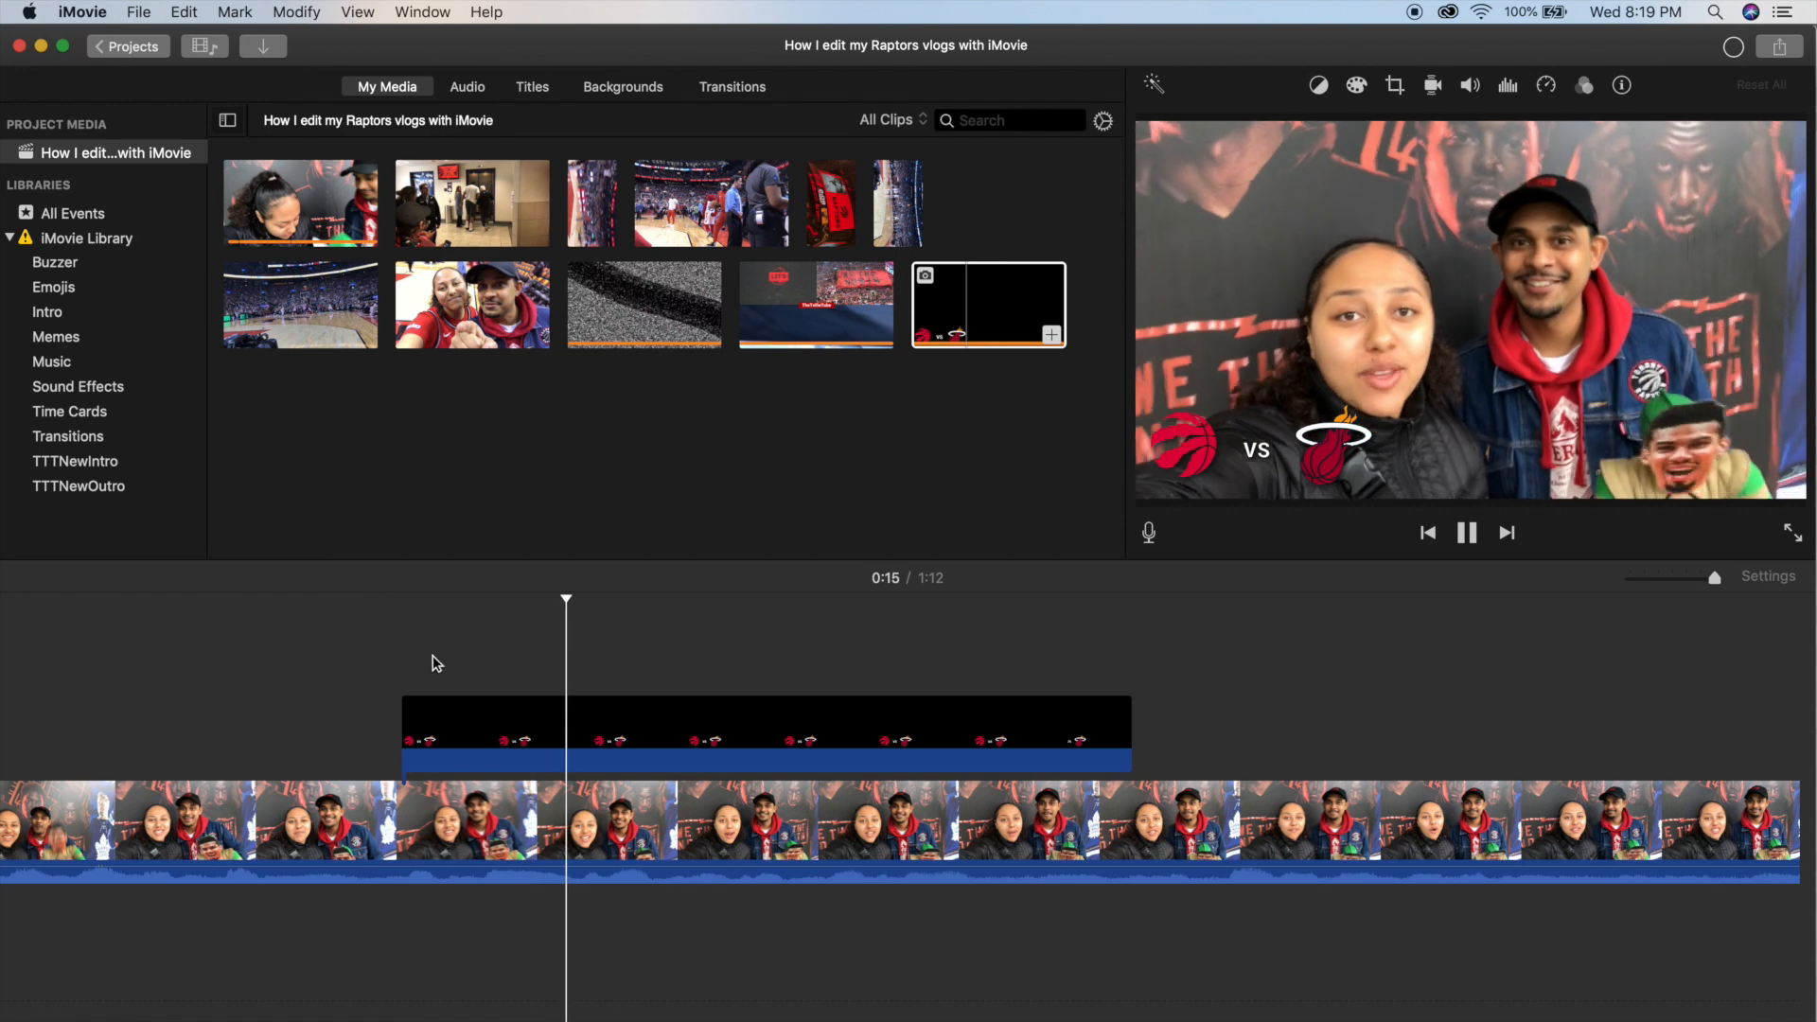
Find the 0.3-second pop sound in the Sound Effects event and place it under the start of the Raptors vs Heat logo overlay.
{"action": "left_click", "coordinate": [398, 663]}
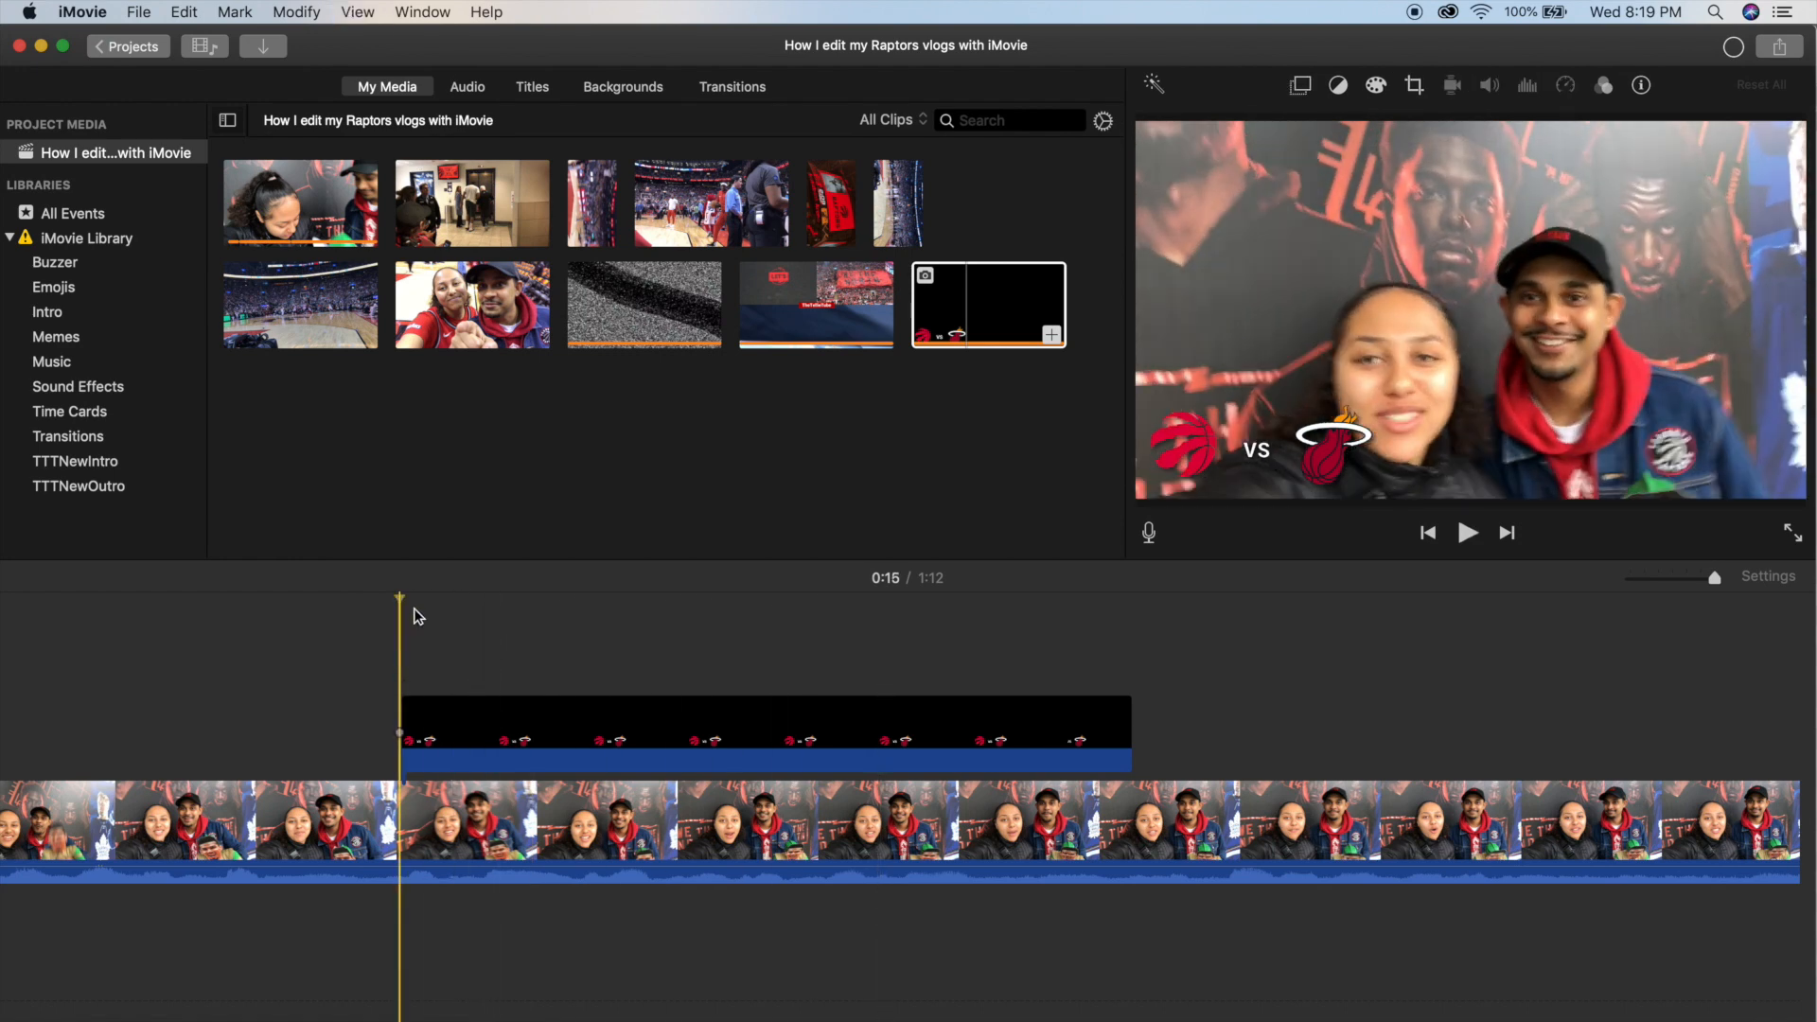
{"action": "left_click", "coordinate": [98, 389]}
{"action": "scroll", "coordinate": [620, 308], "scroll_direction": "down", "scroll_amount": 5}
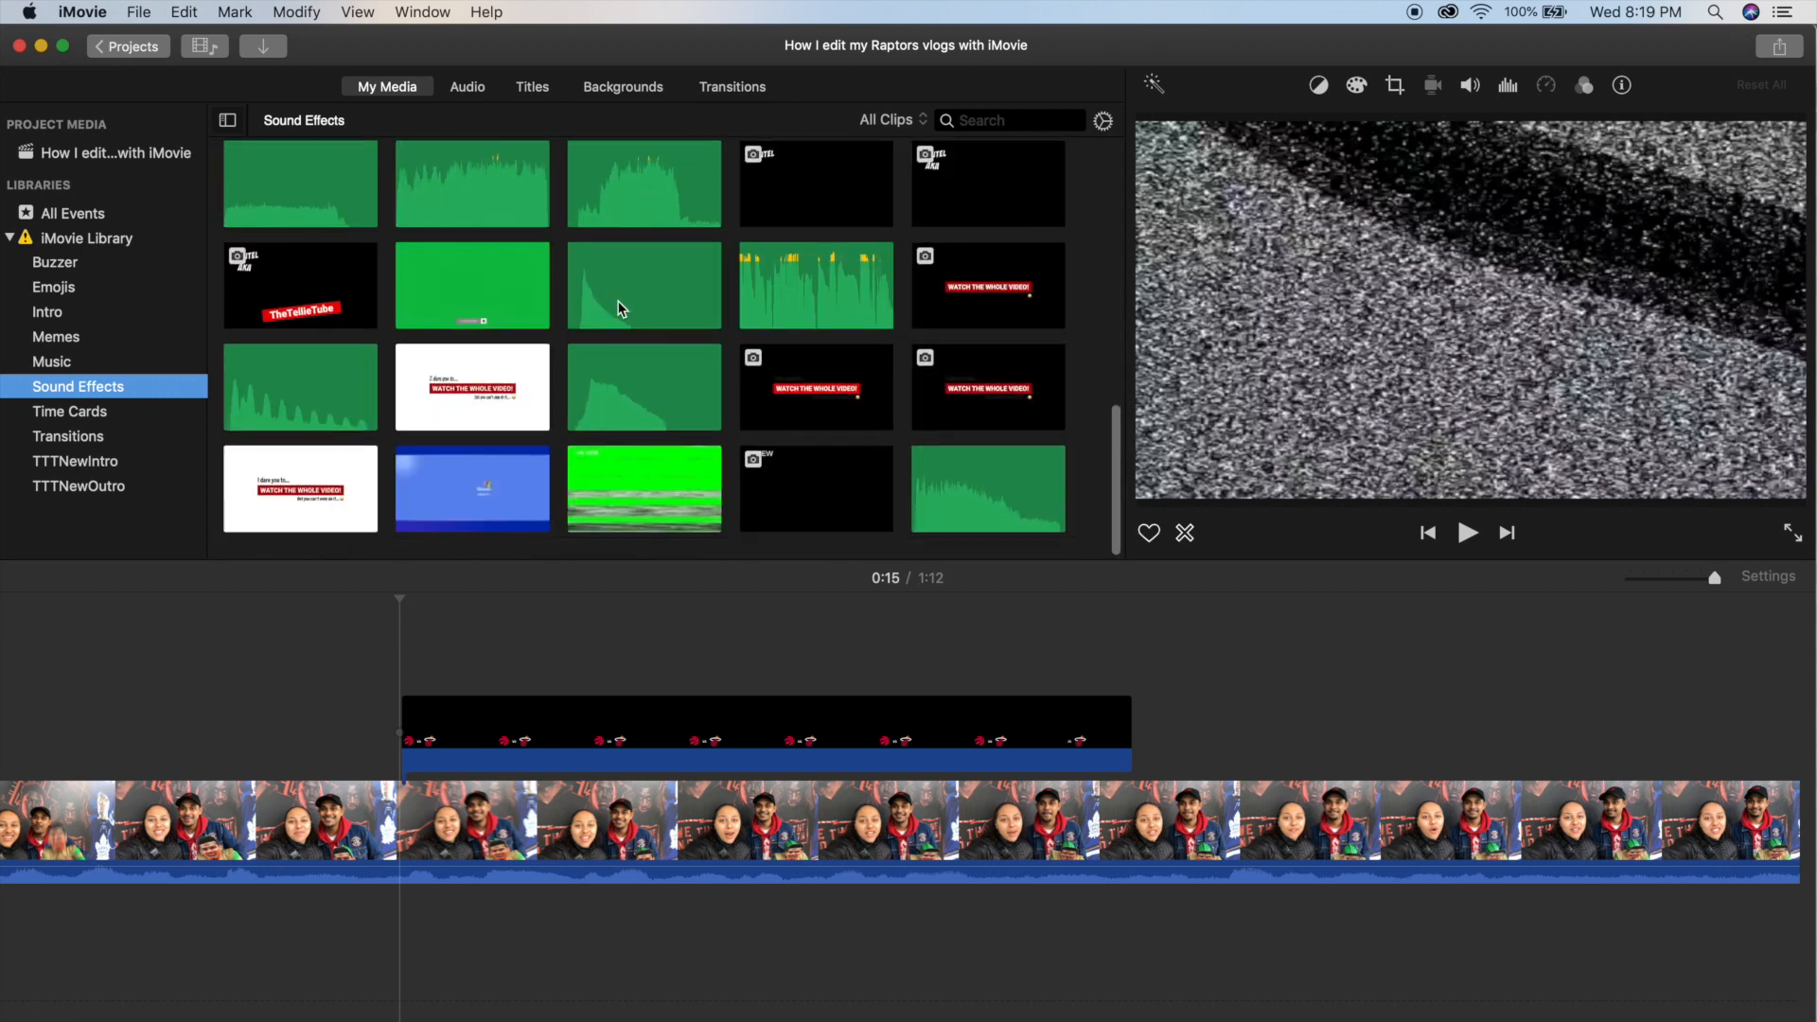
{"action": "left_click", "coordinate": [570, 299]}
{"action": "key", "text": "space"}
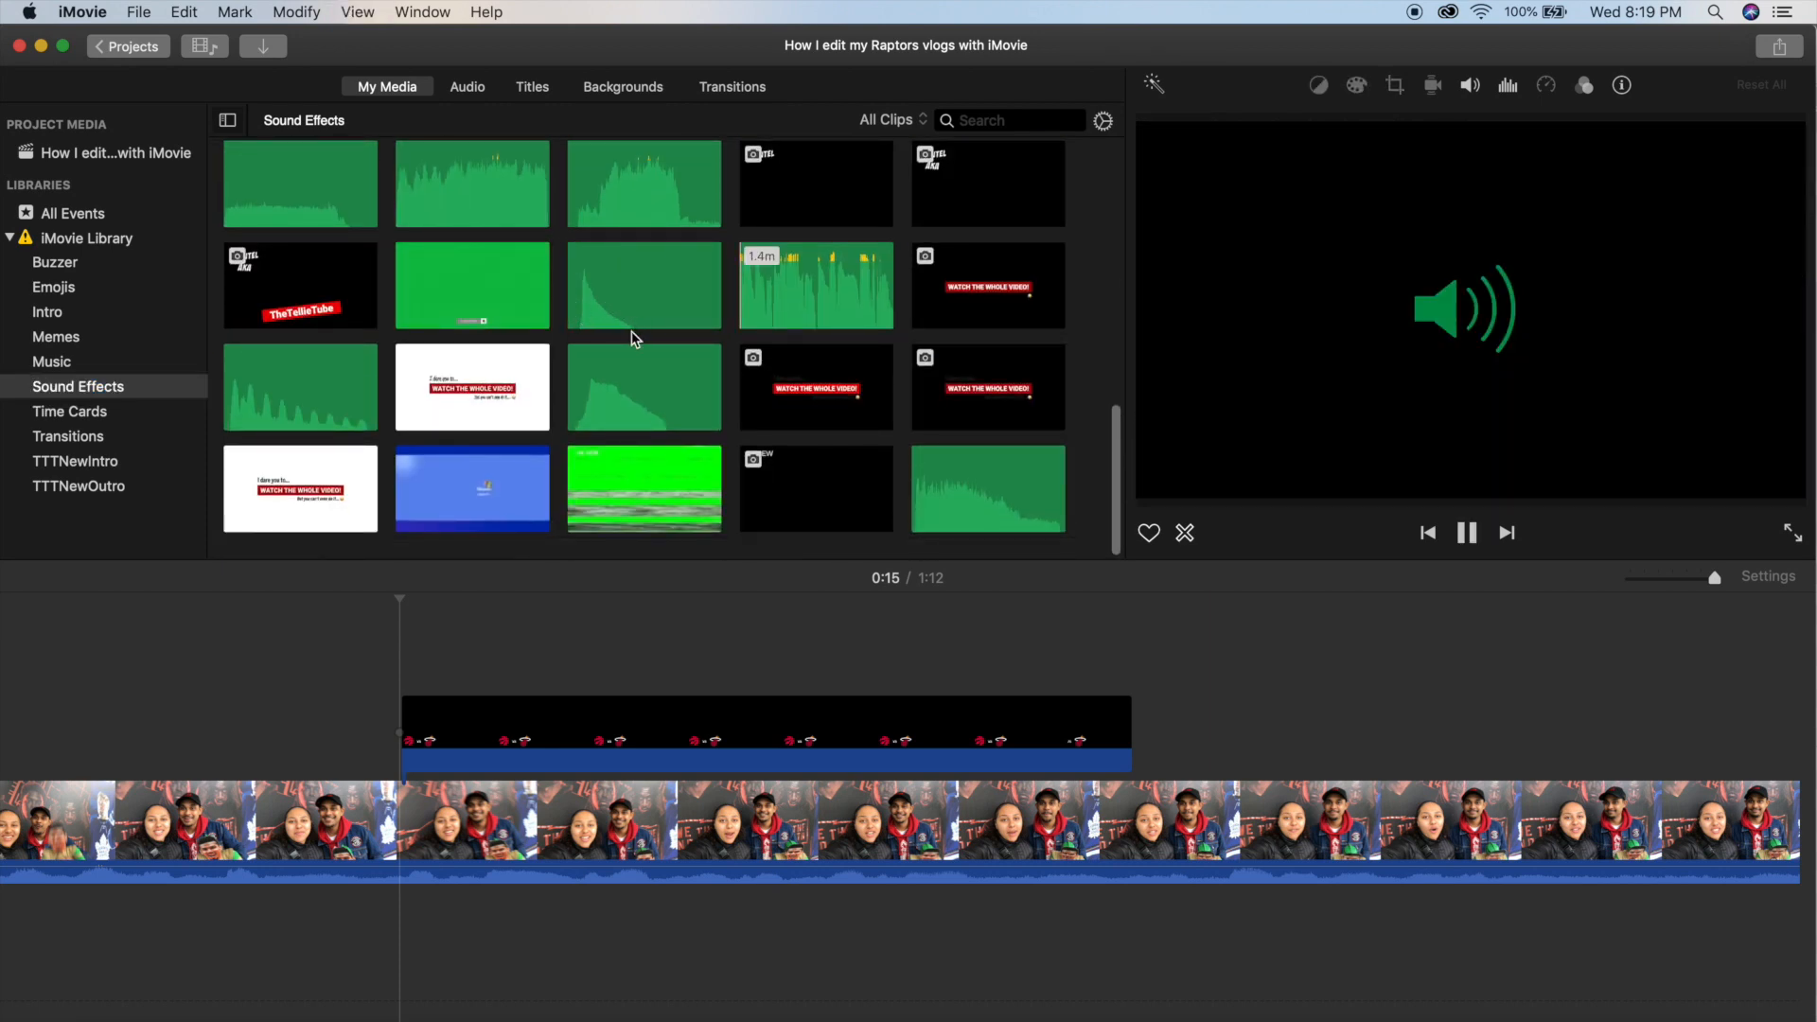
{"action": "key", "text": "space"}
{"action": "left_click", "coordinate": [308, 653]}
{"action": "left_click_drag", "start_coordinate": [599, 303], "coordinate": [398, 960]}
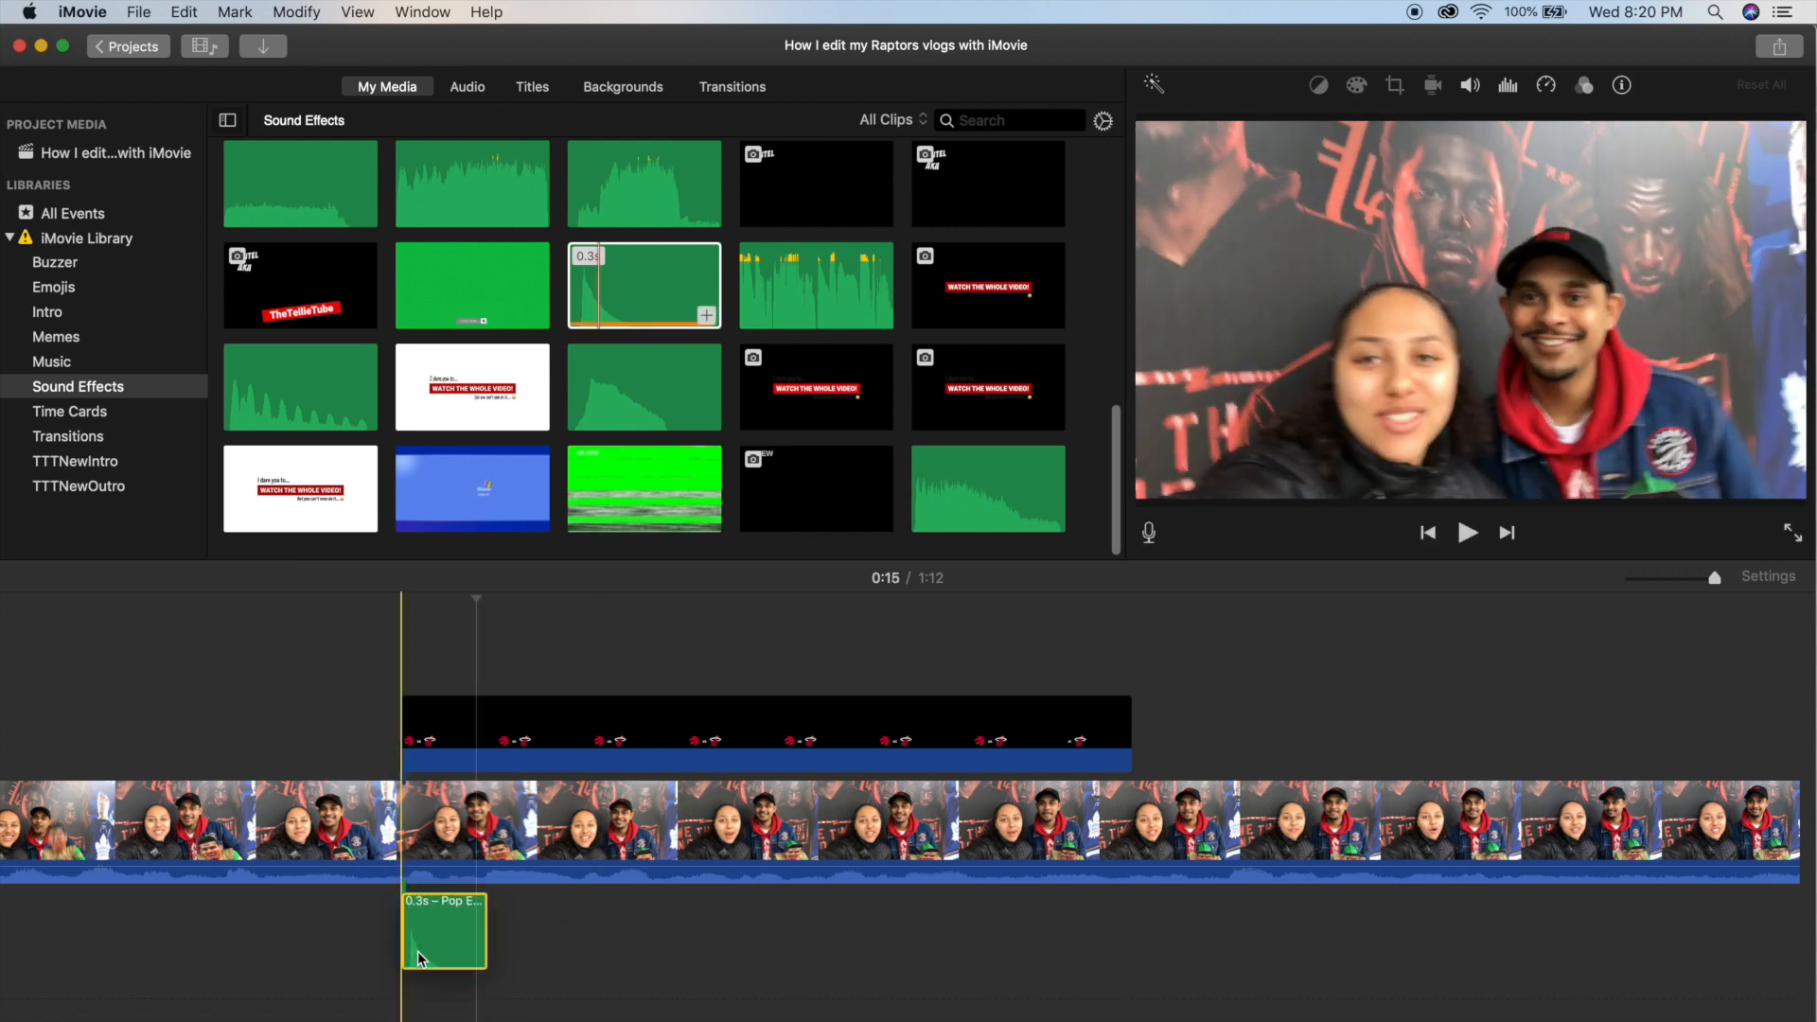
Play the selfie clip through the logo overlay section to check the pop sound's timing.
{"action": "key", "text": "space"}
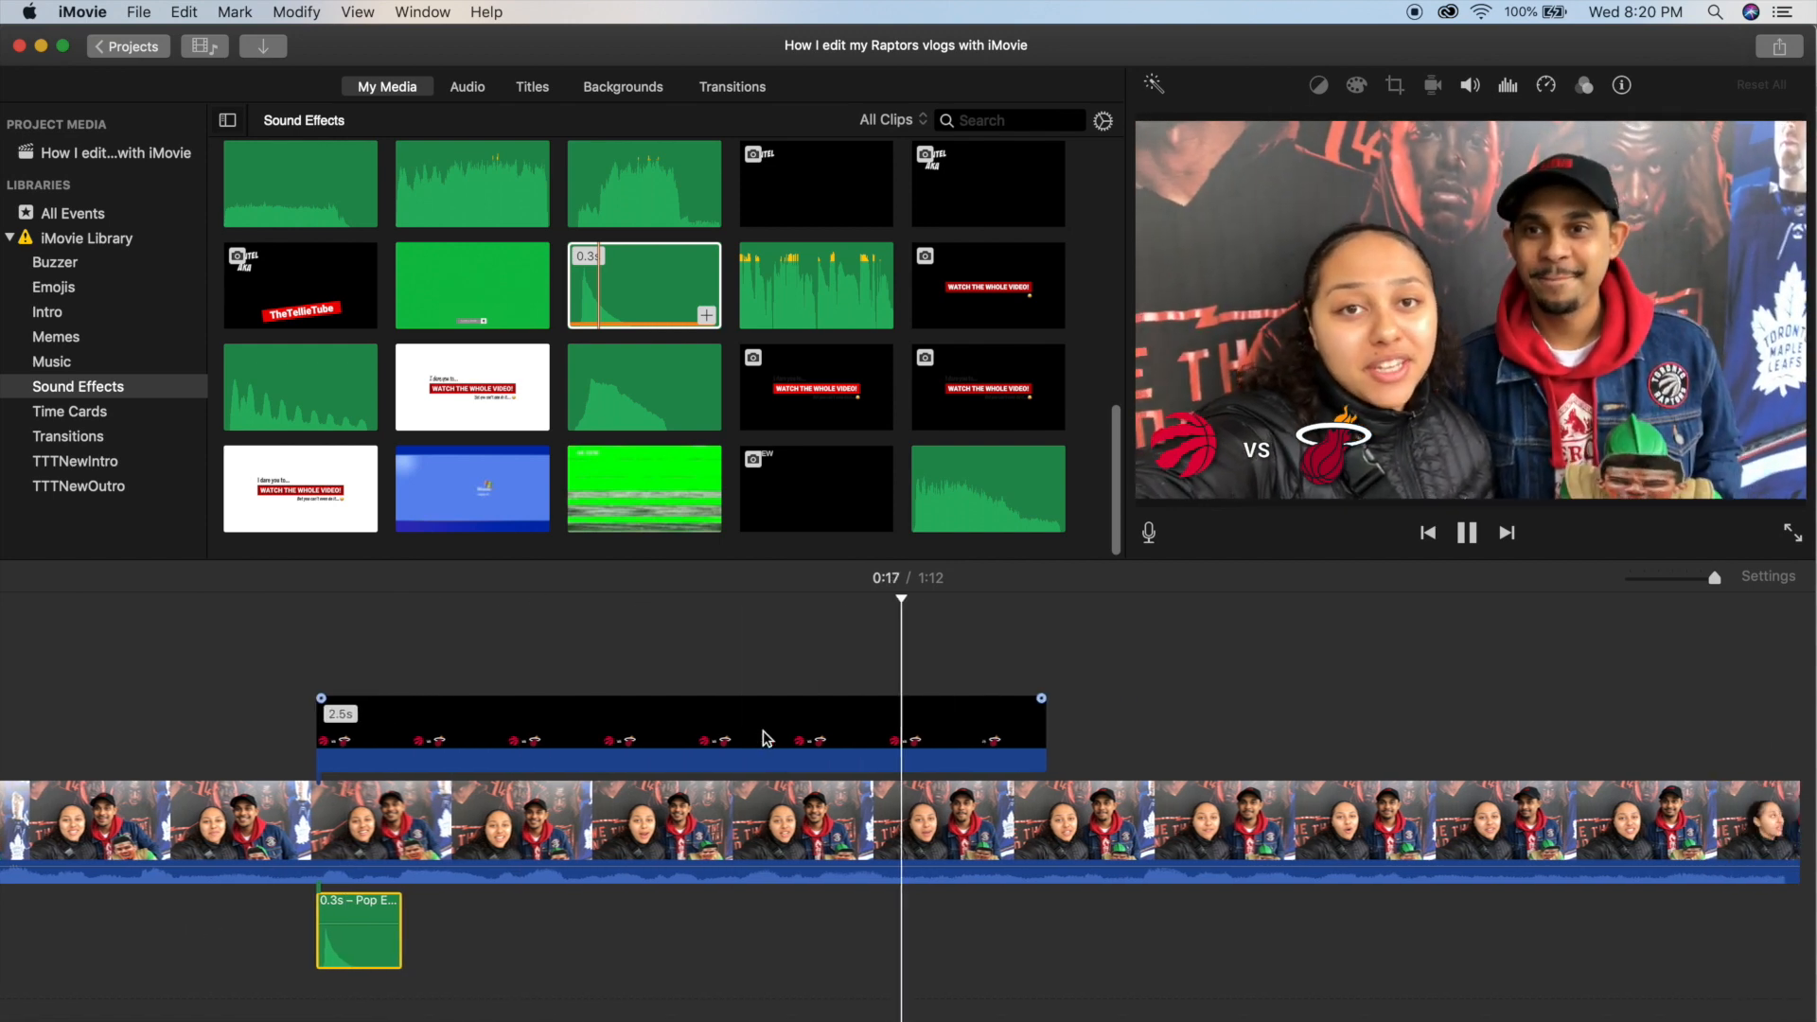
{"action": "key", "text": "super+minus"}
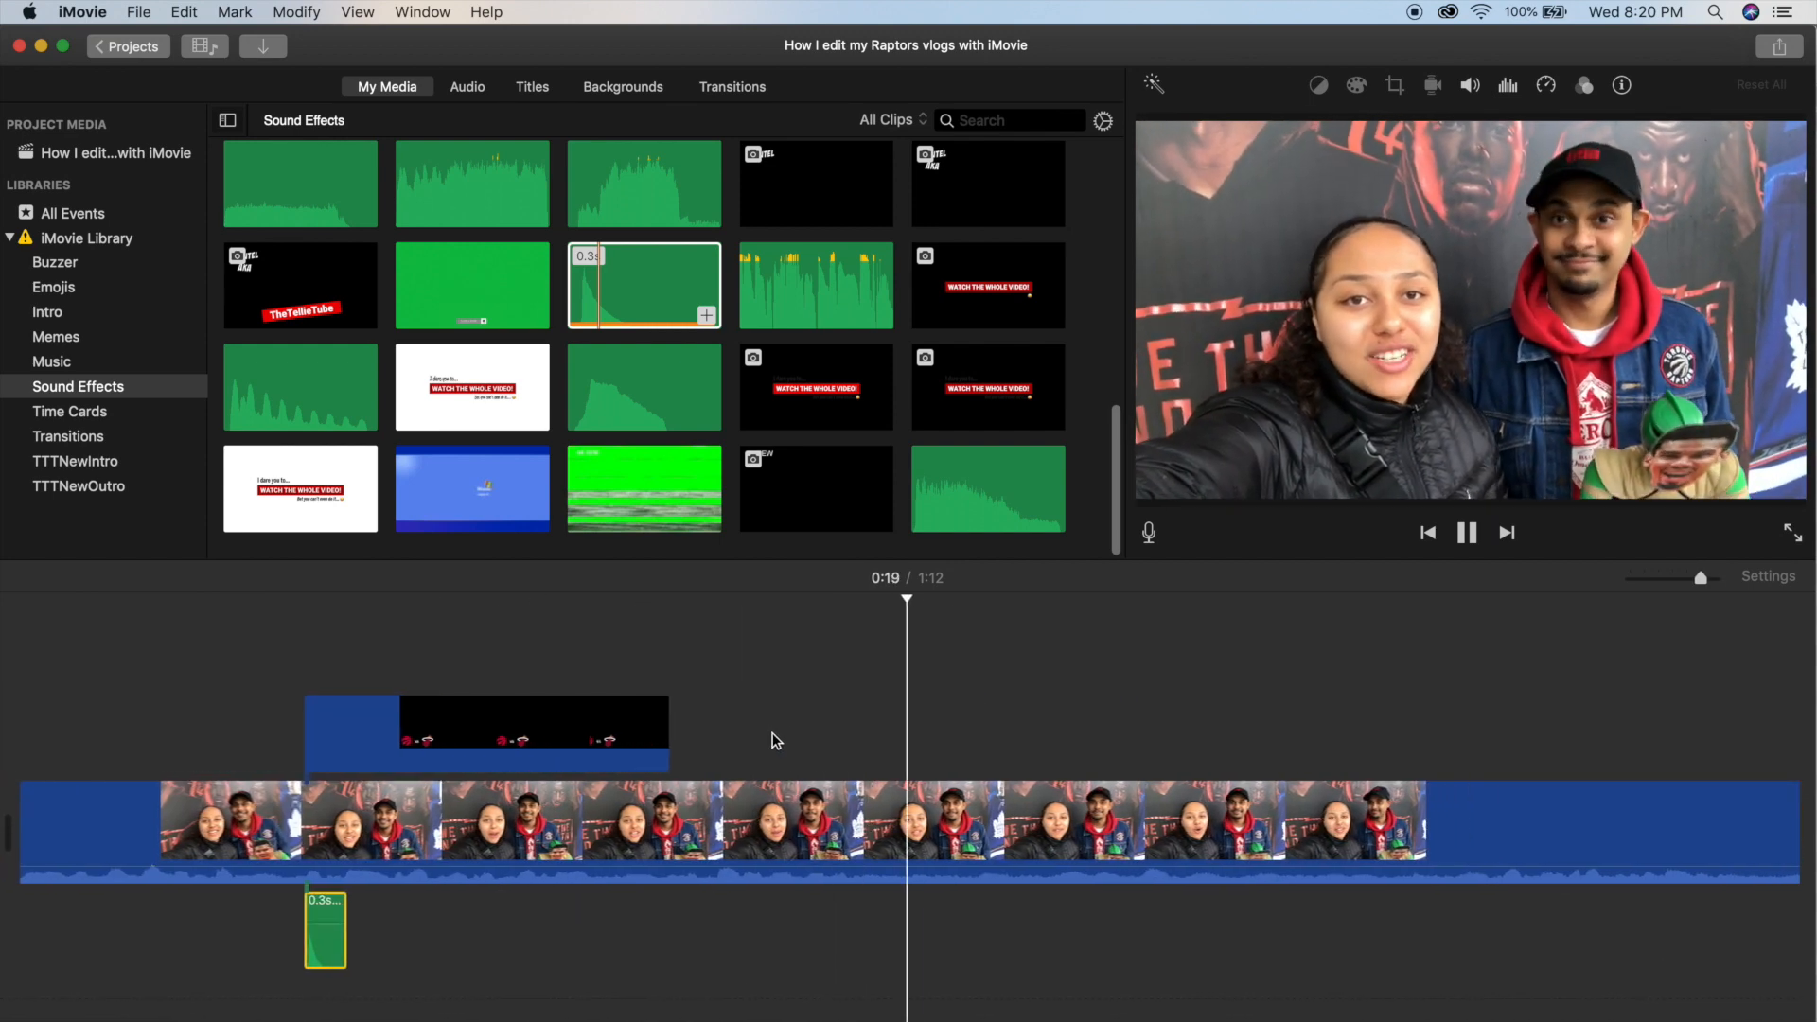
{"action": "key", "text": "space"}
{"action": "left_click", "coordinate": [716, 734]}
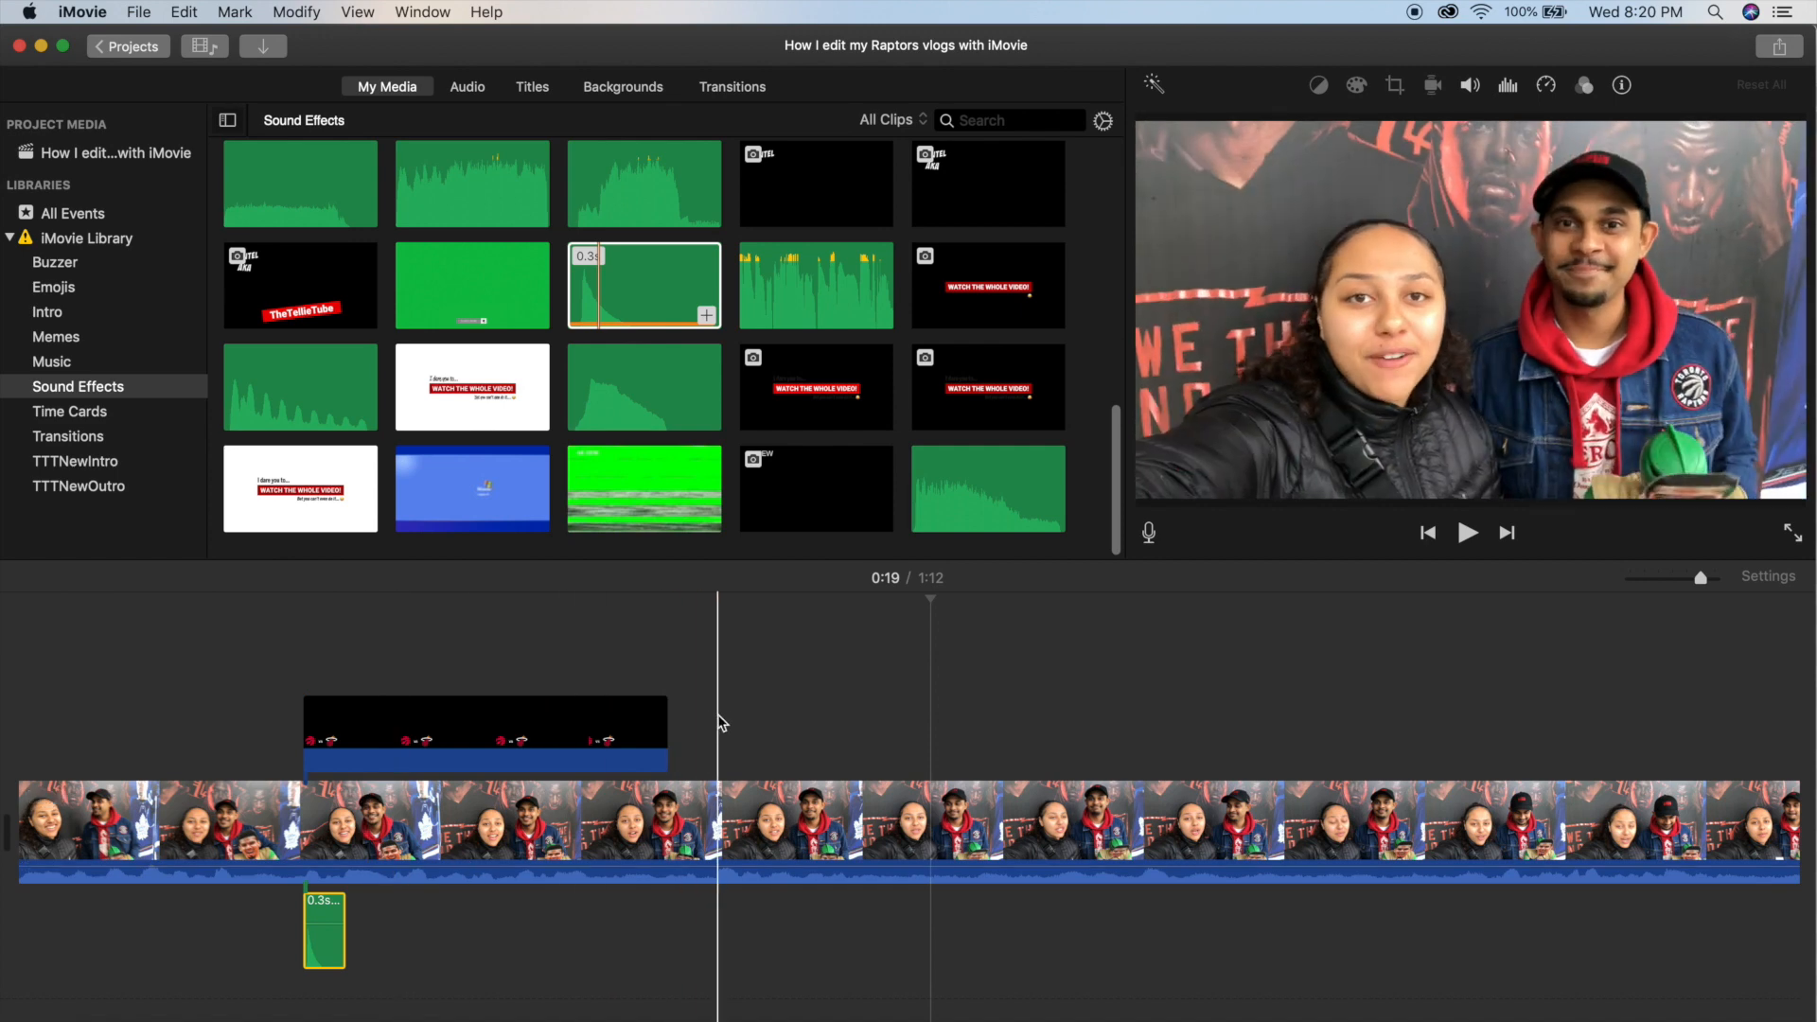
Return to the project media, detach the selfie clip's audio and split its video at about 0:20.
{"action": "left_click", "coordinate": [172, 158]}
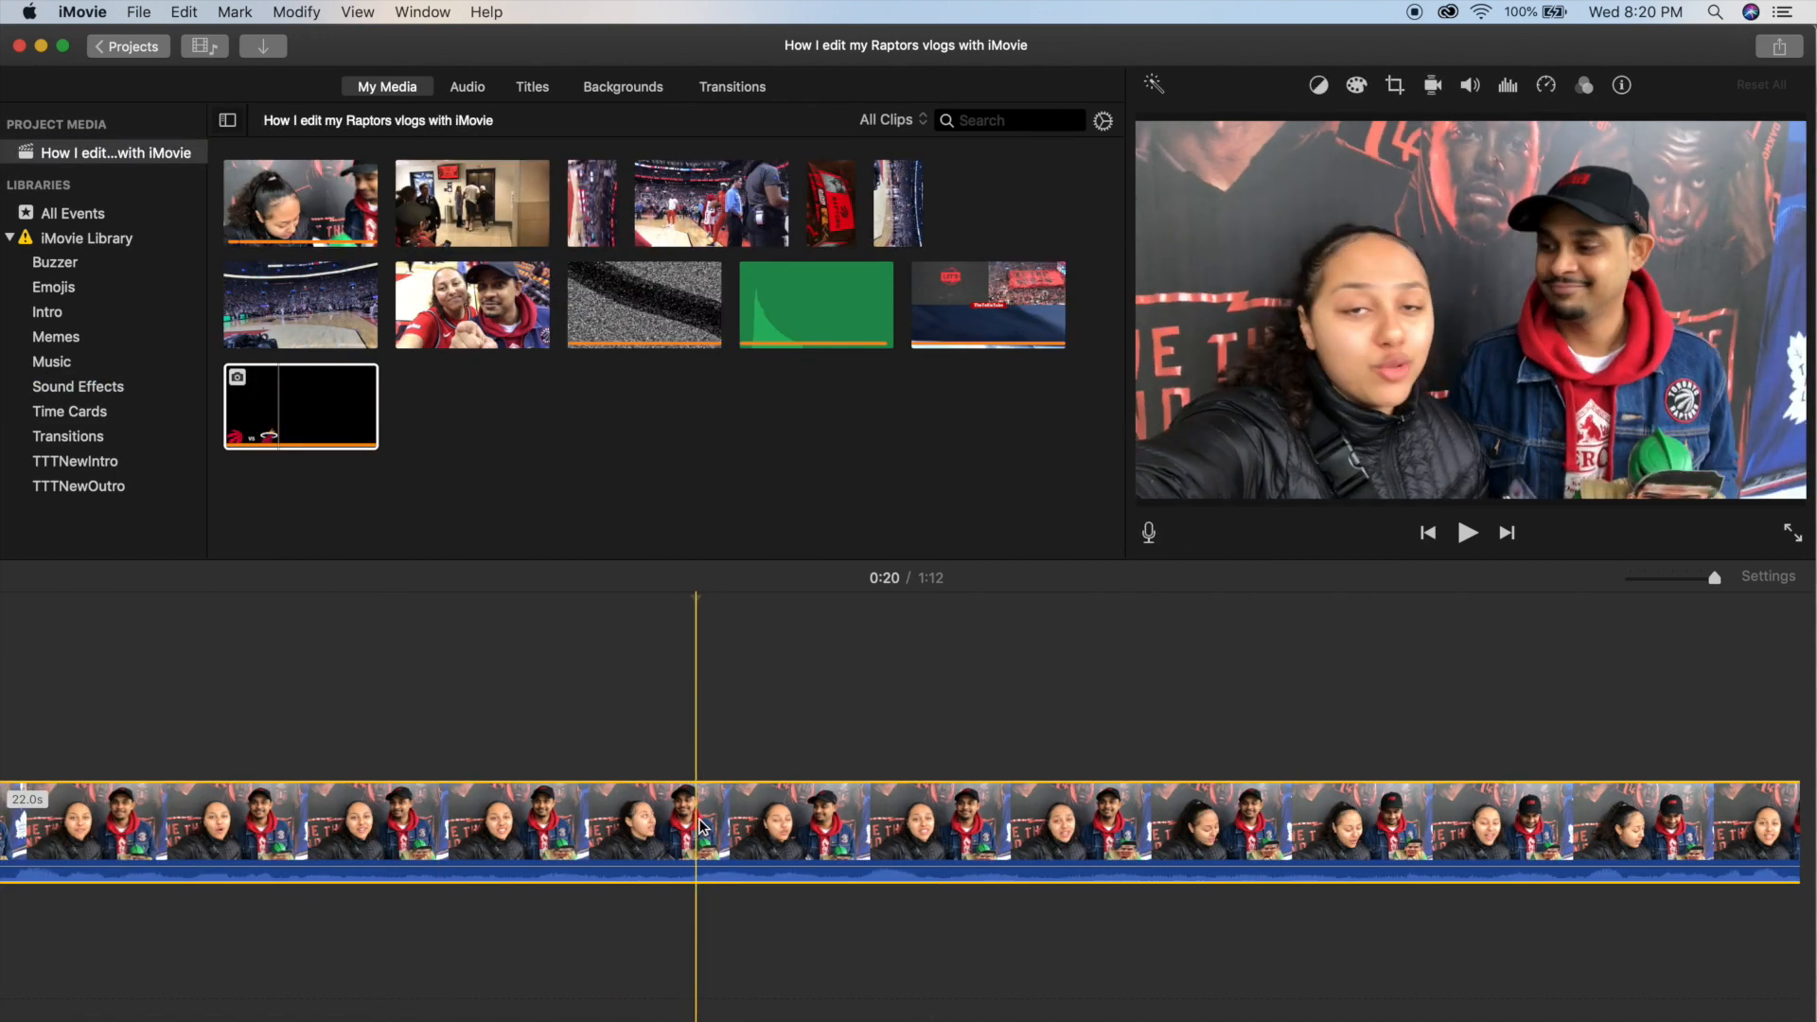
{"action": "key", "text": "space"}
{"action": "key", "text": "space"}
{"action": "key", "text": "space"}
{"action": "key", "text": "space"}
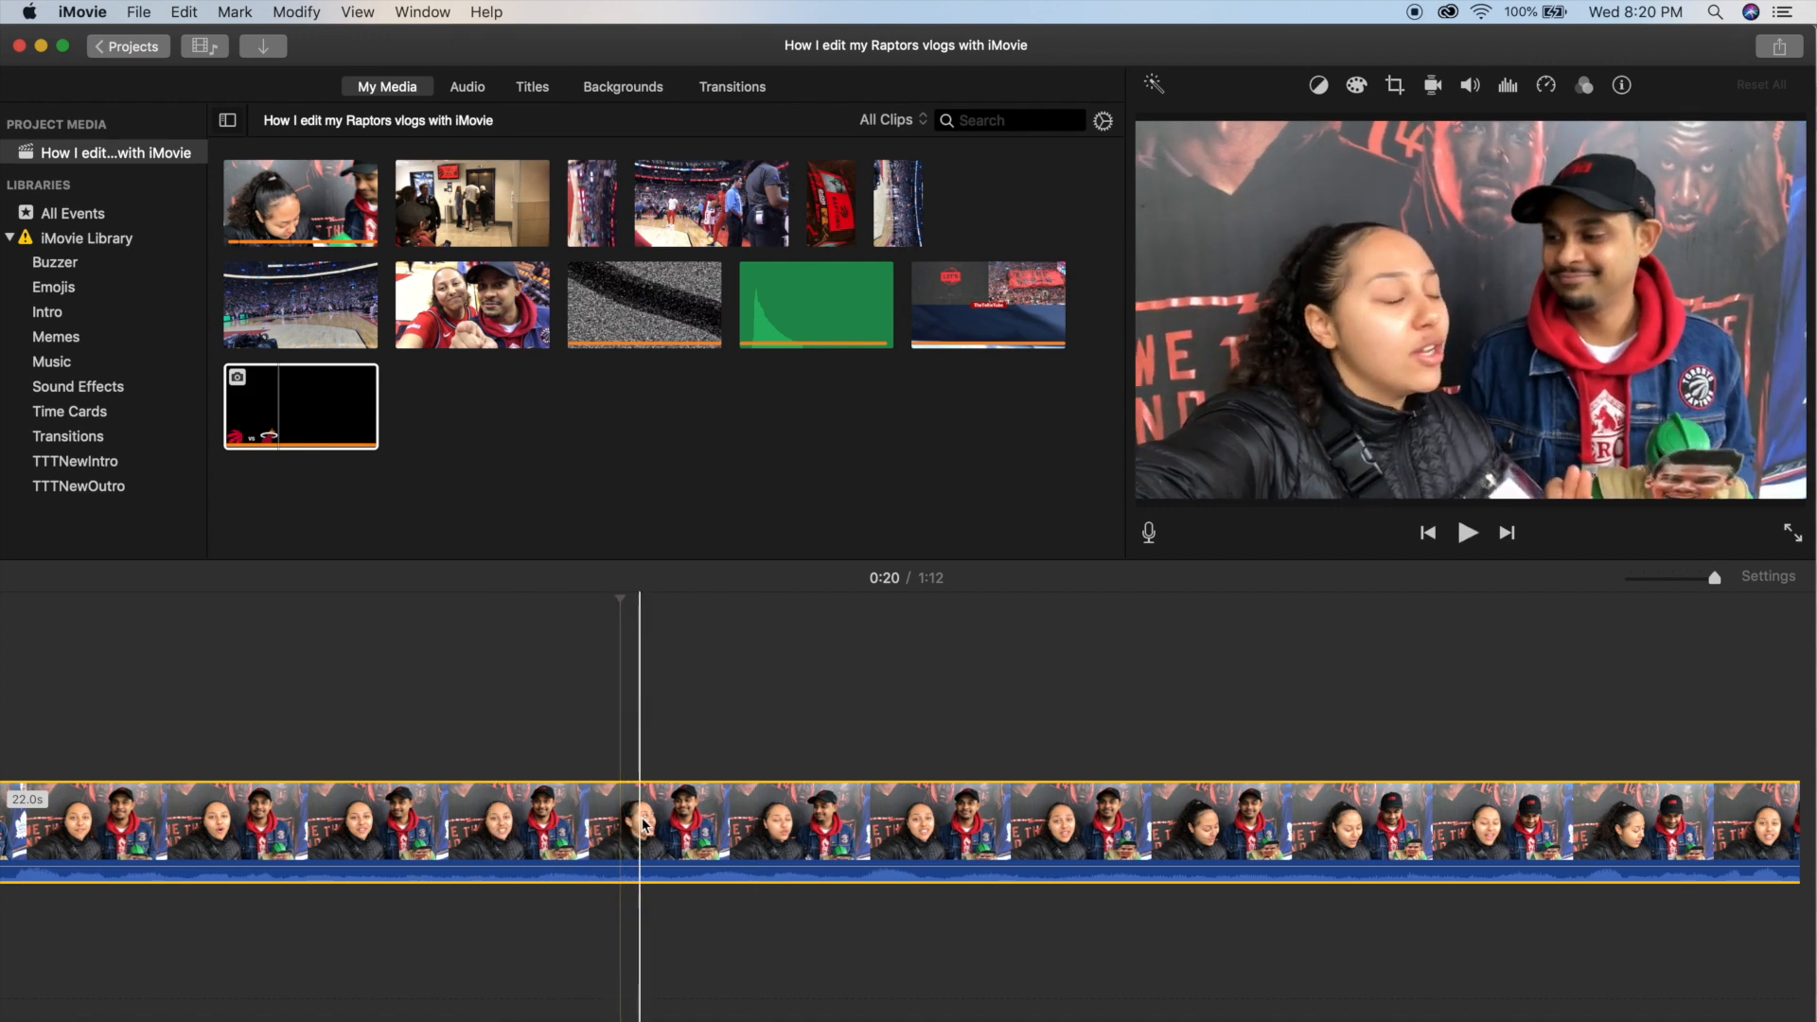
{"action": "left_click", "coordinate": [660, 824]}
{"action": "right_click", "coordinate": [659, 821]}
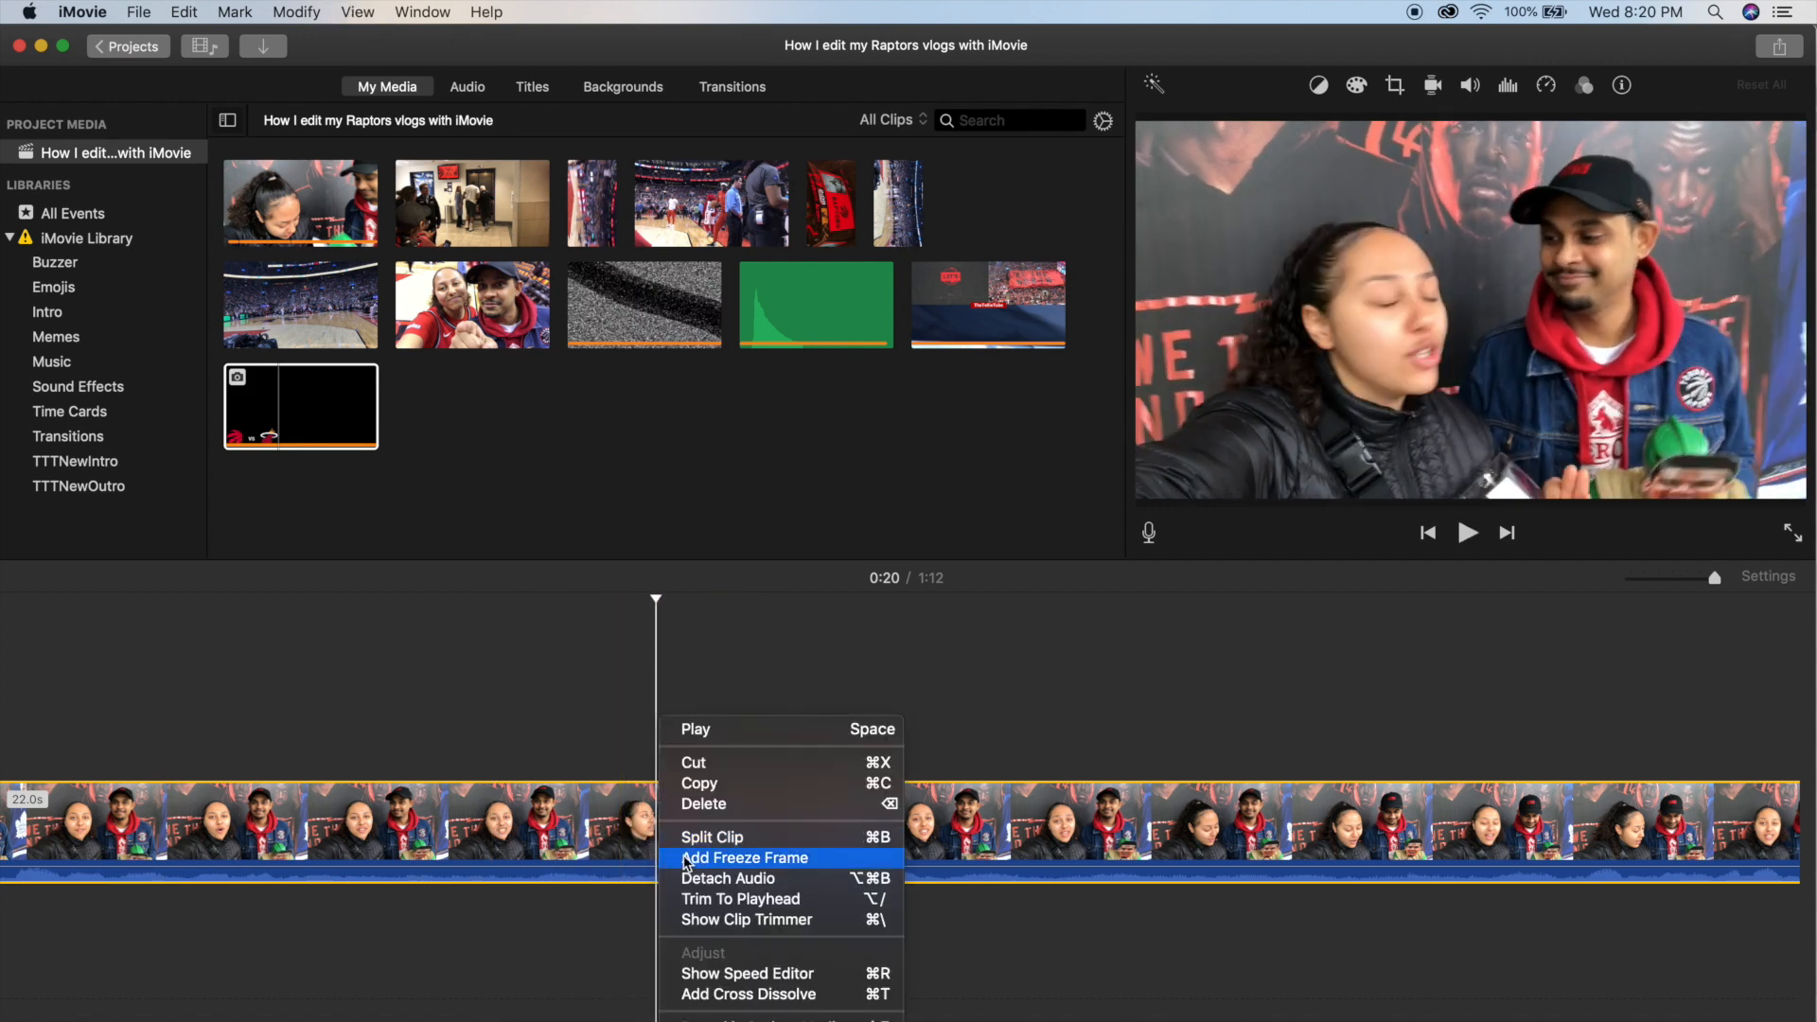
{"action": "left_click", "coordinate": [704, 879]}
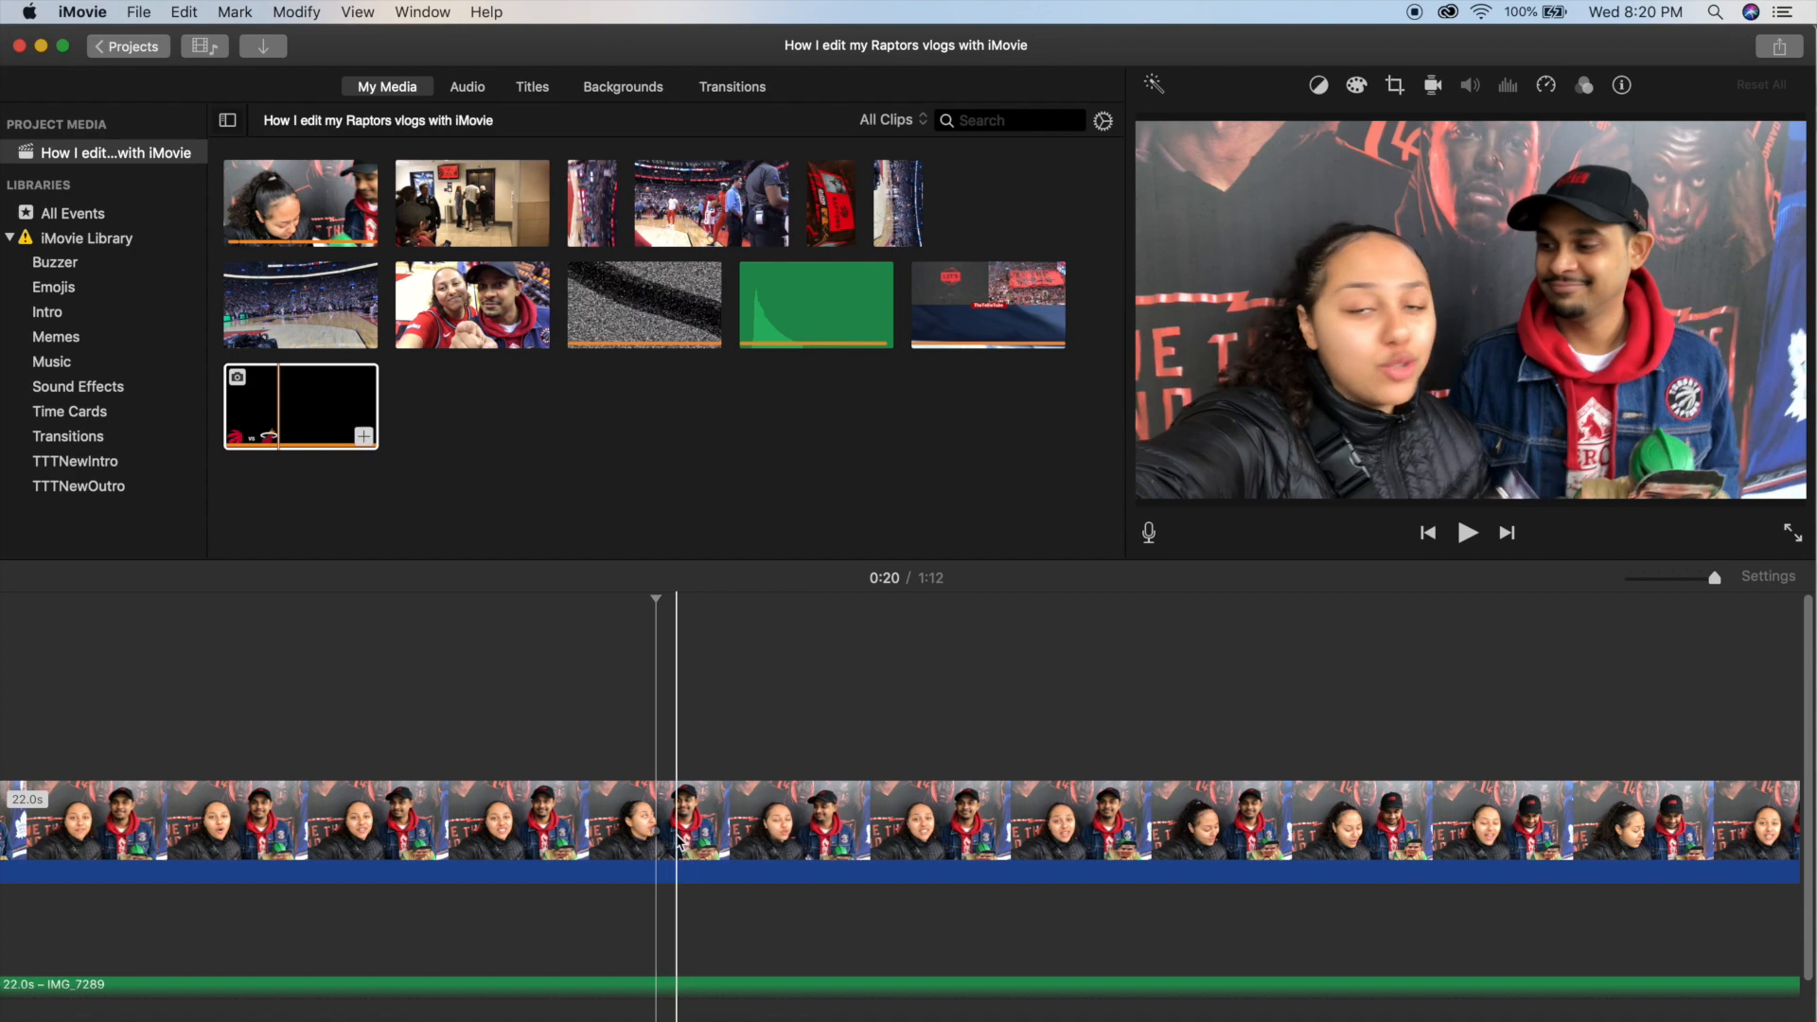
{"action": "key", "text": "super+b"}
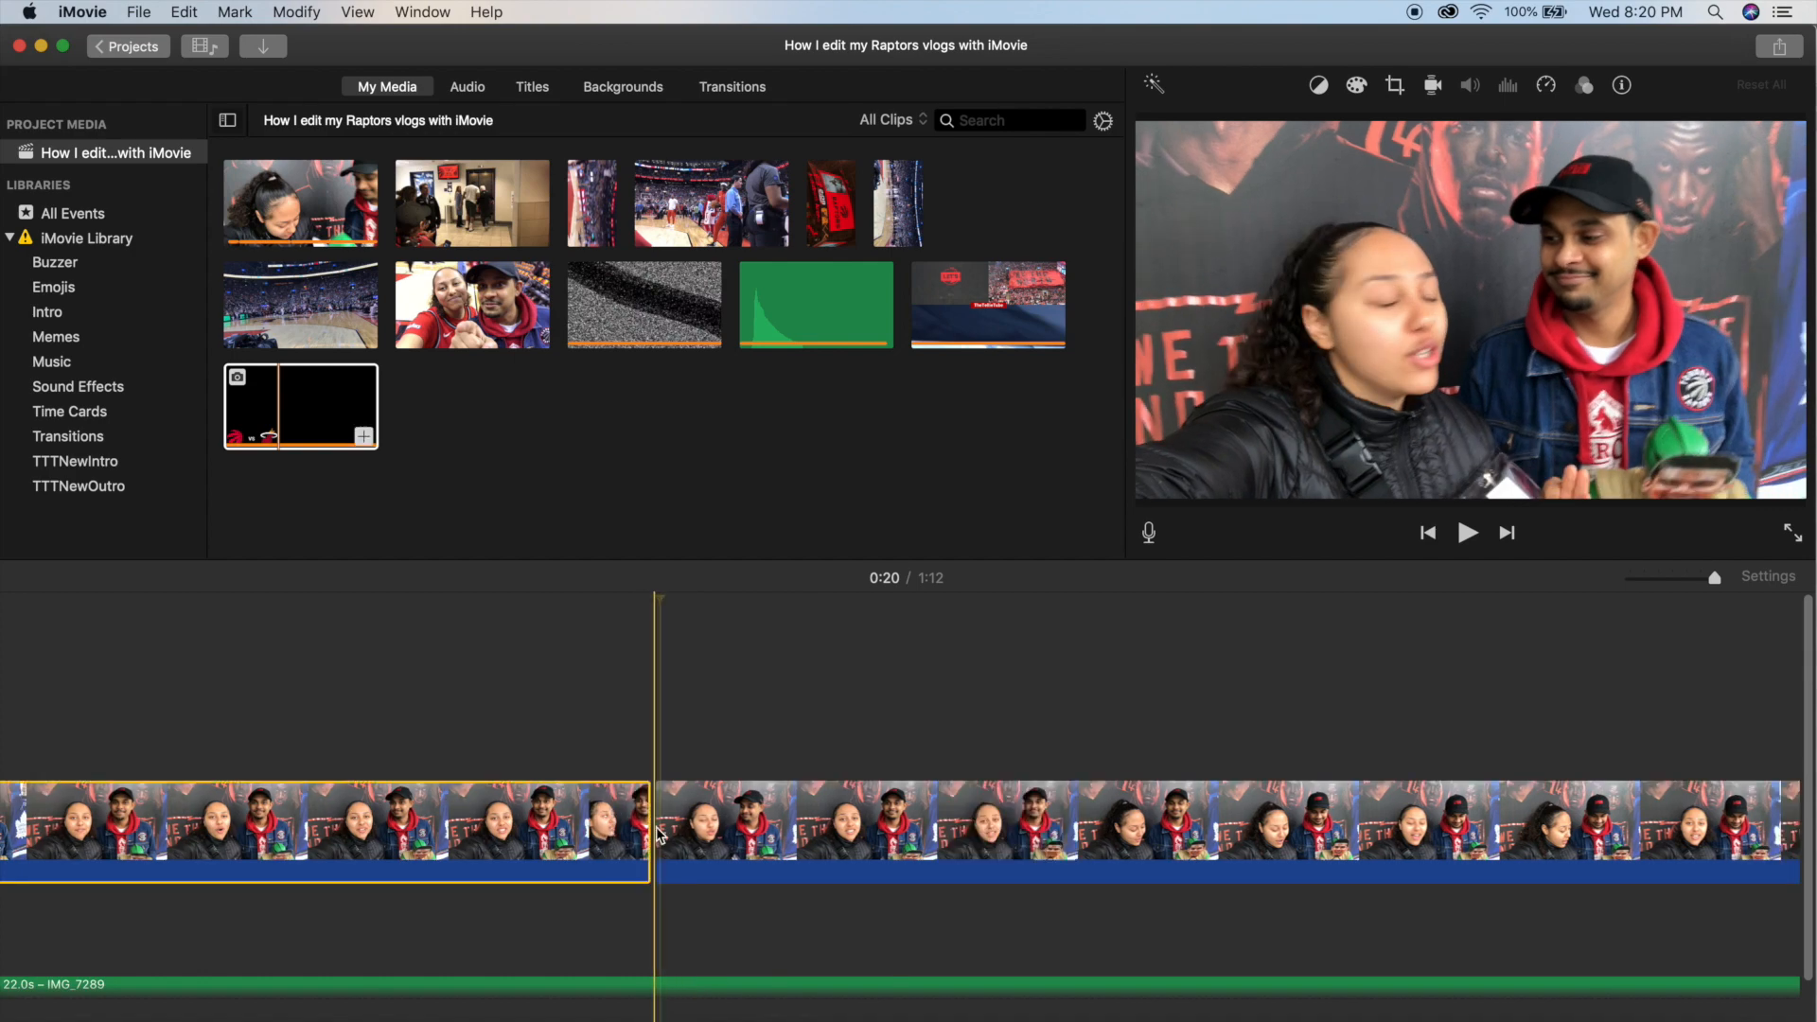
Insert a 12.1-second portion of the basketball court clip between the two selfie segments at about 0:20.
{"action": "left_click", "coordinate": [268, 299]}
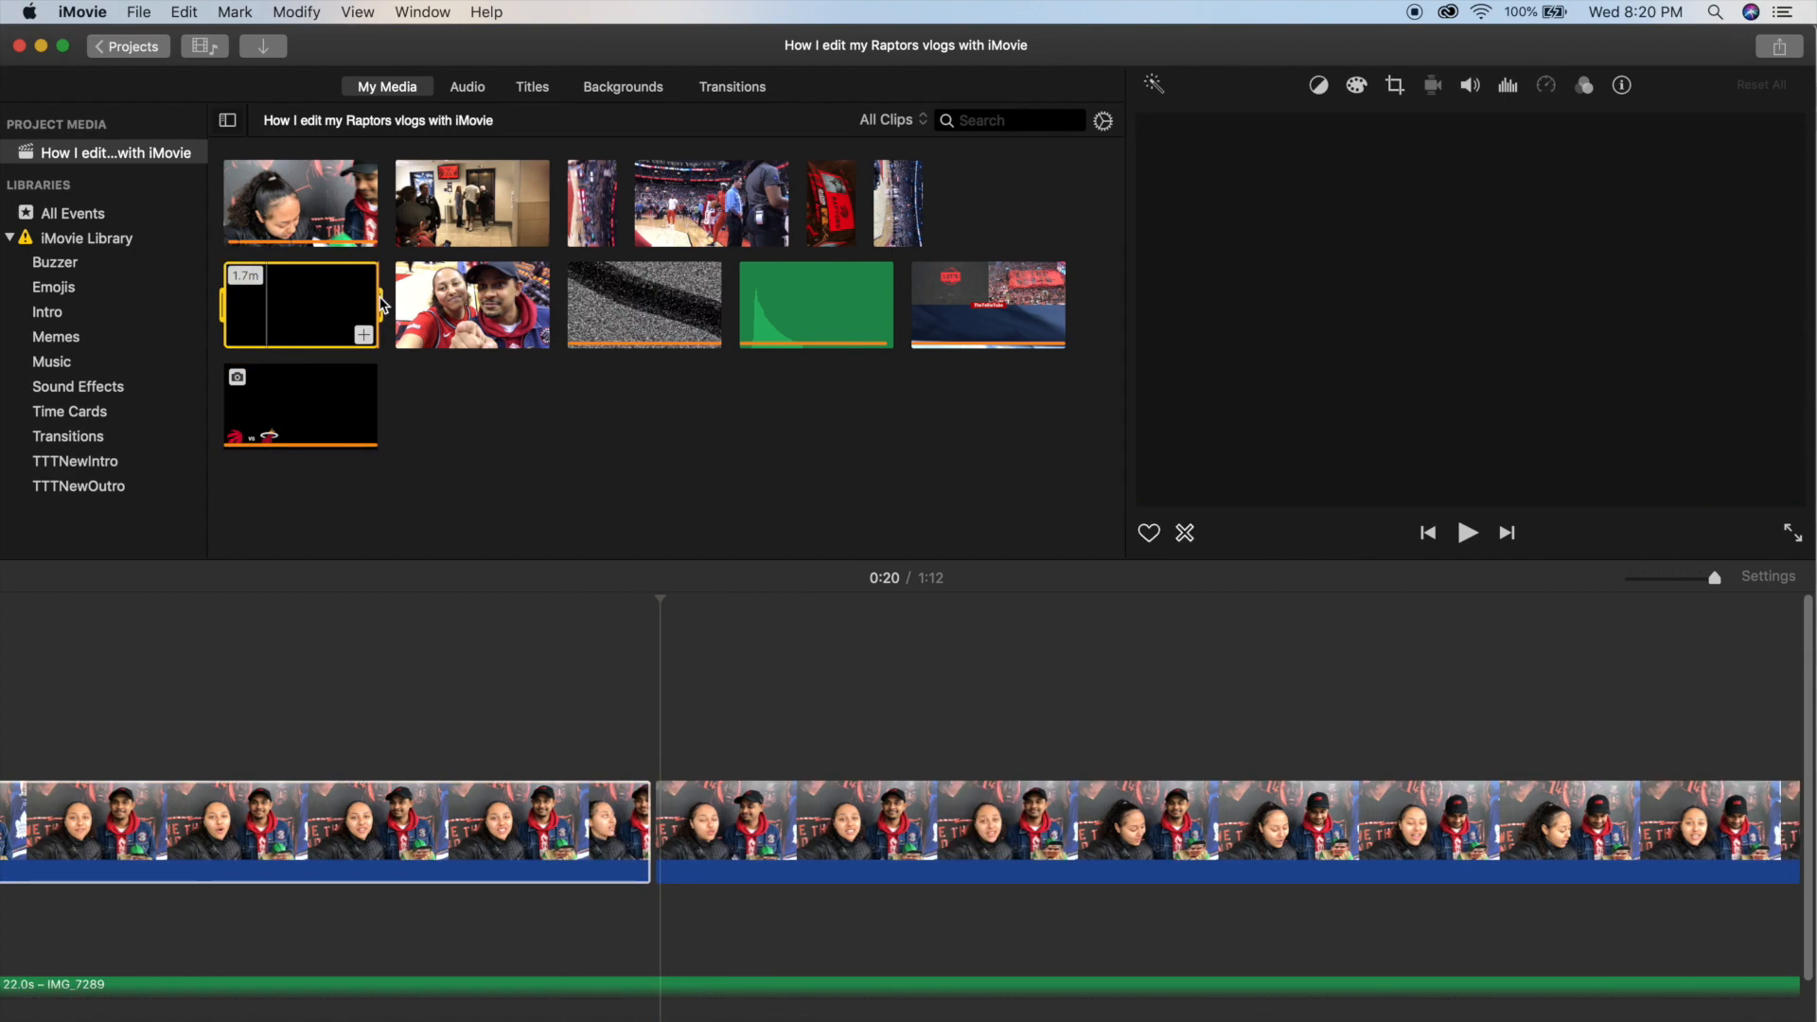
{"action": "left_click_drag", "start_coordinate": [382, 307], "coordinate": [662, 821]}
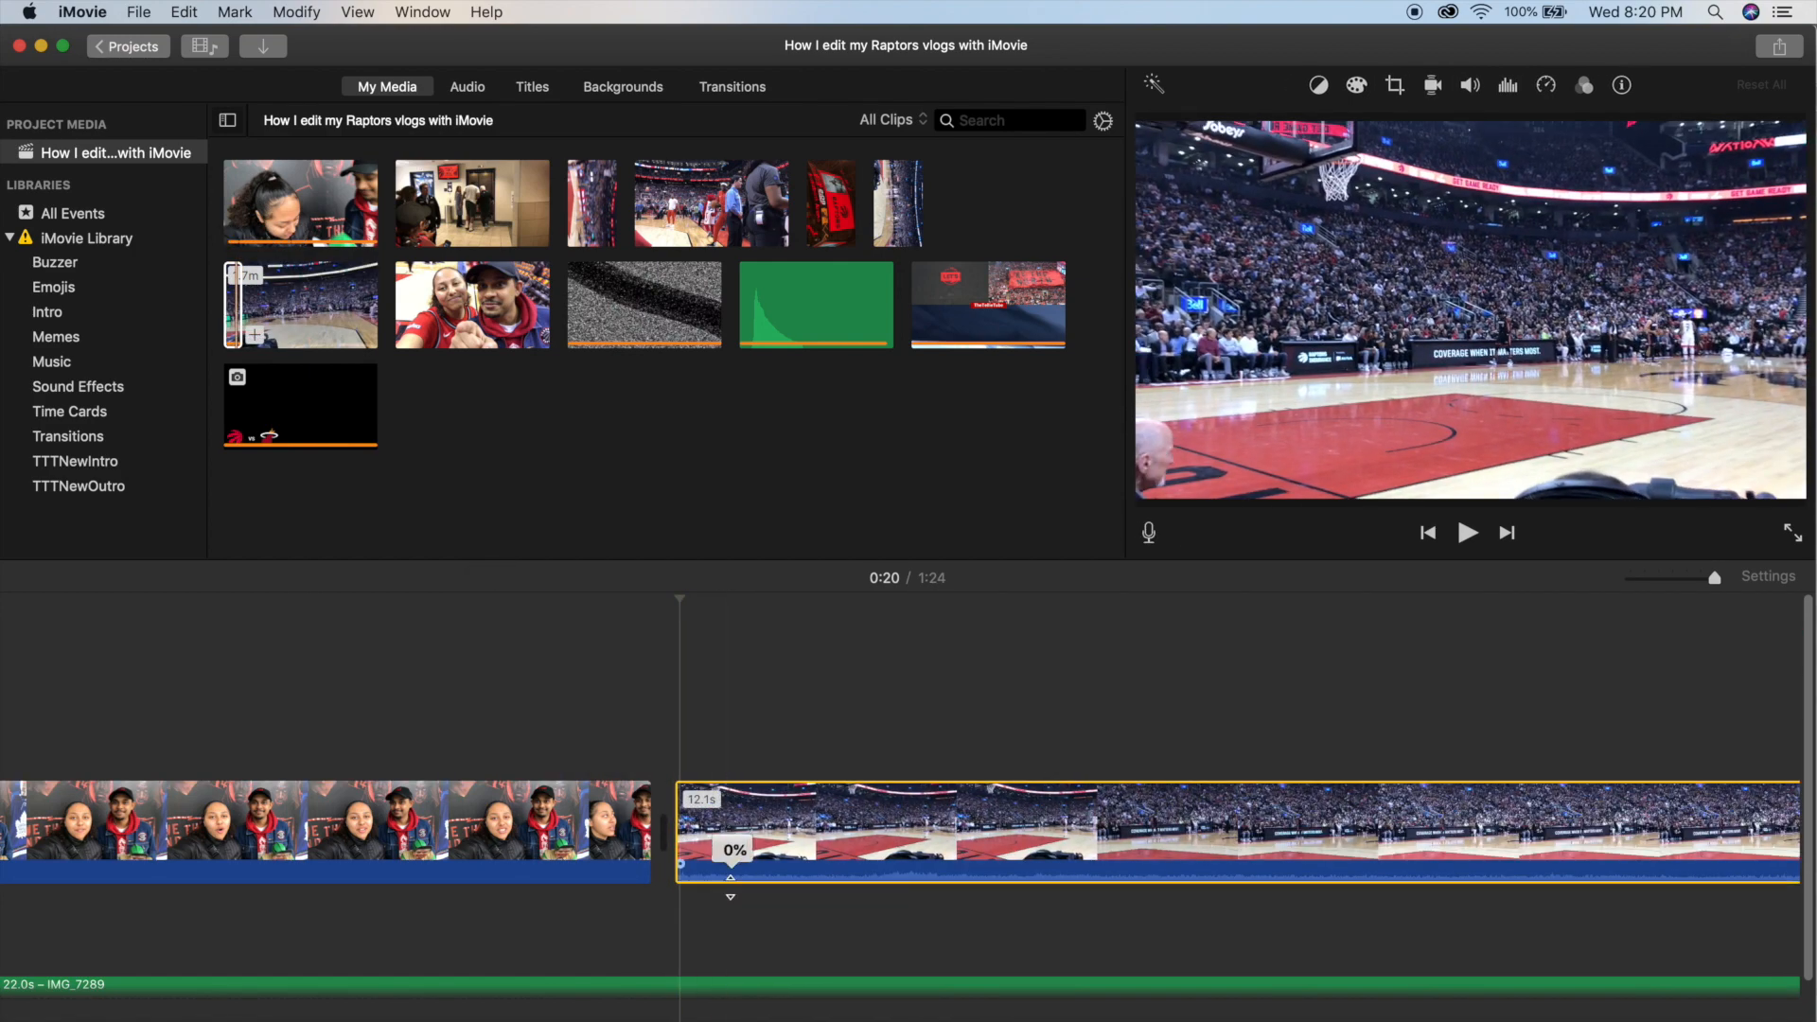
{"action": "scroll", "coordinate": [1203, 828], "scroll_direction": "right", "scroll_amount": 5}
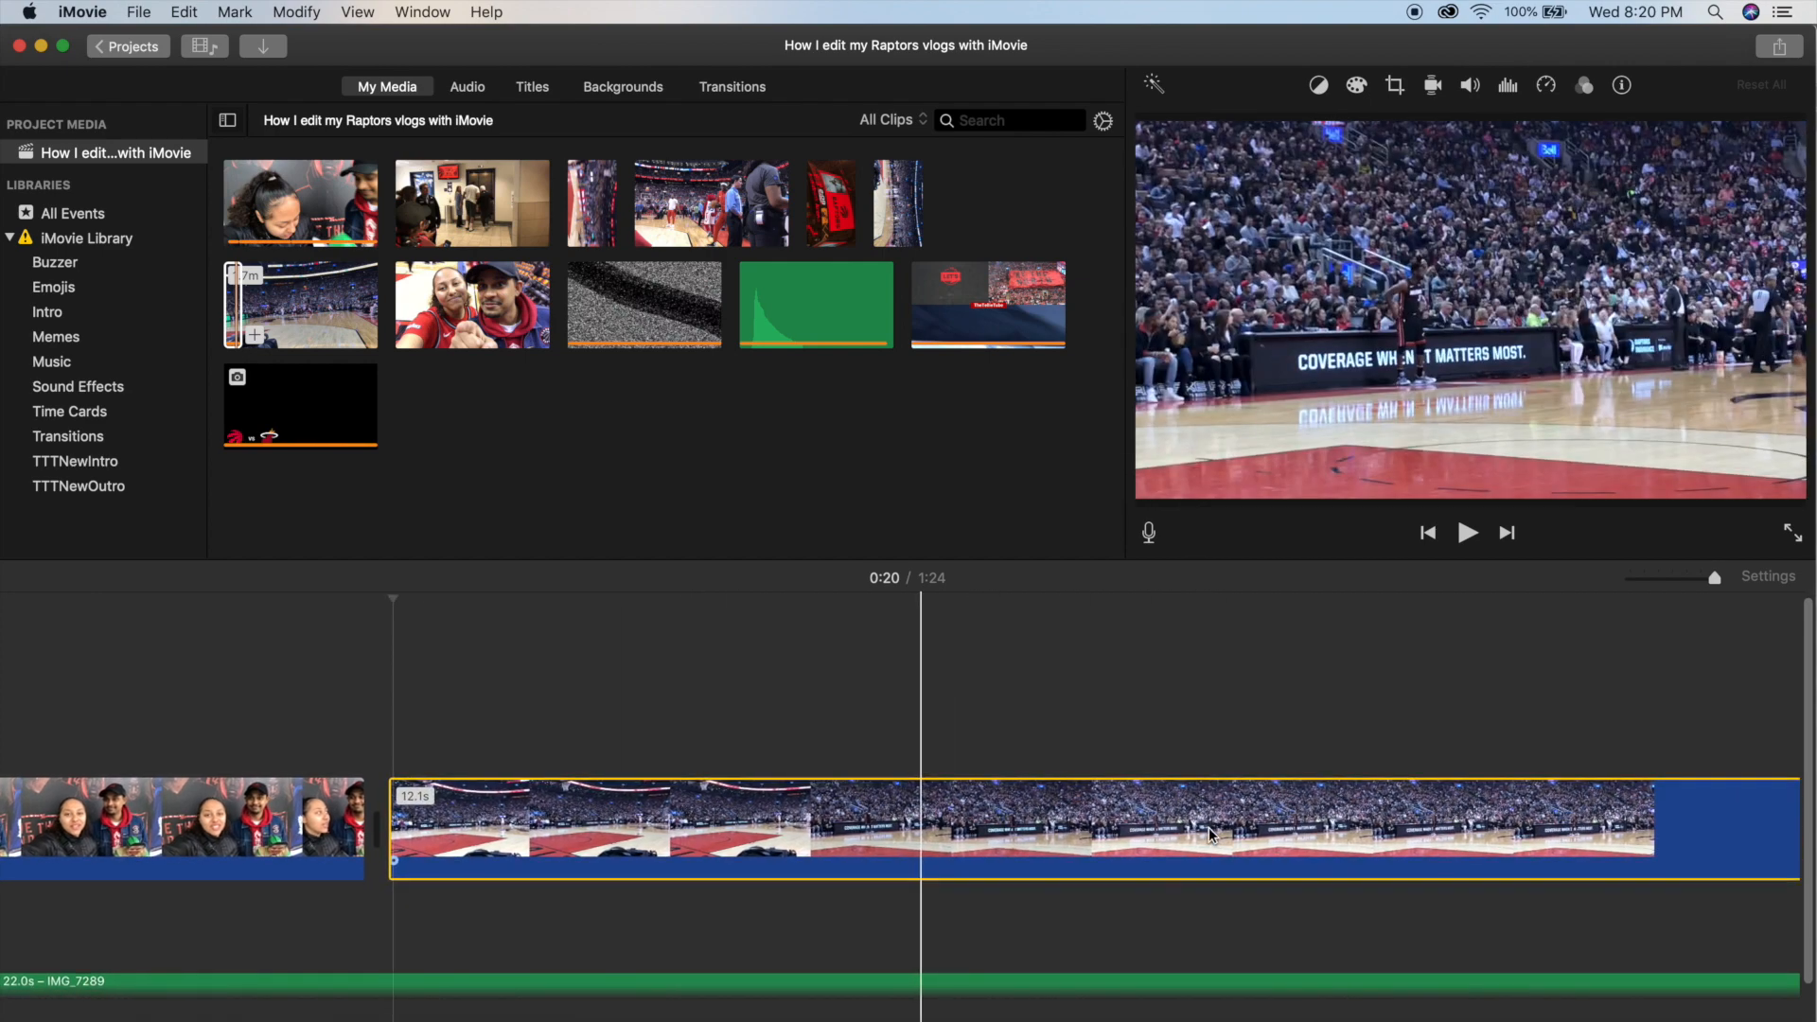
Split the inserted court clip at about 0:21 and delete its opening part.
{"action": "left_click", "coordinate": [800, 830]}
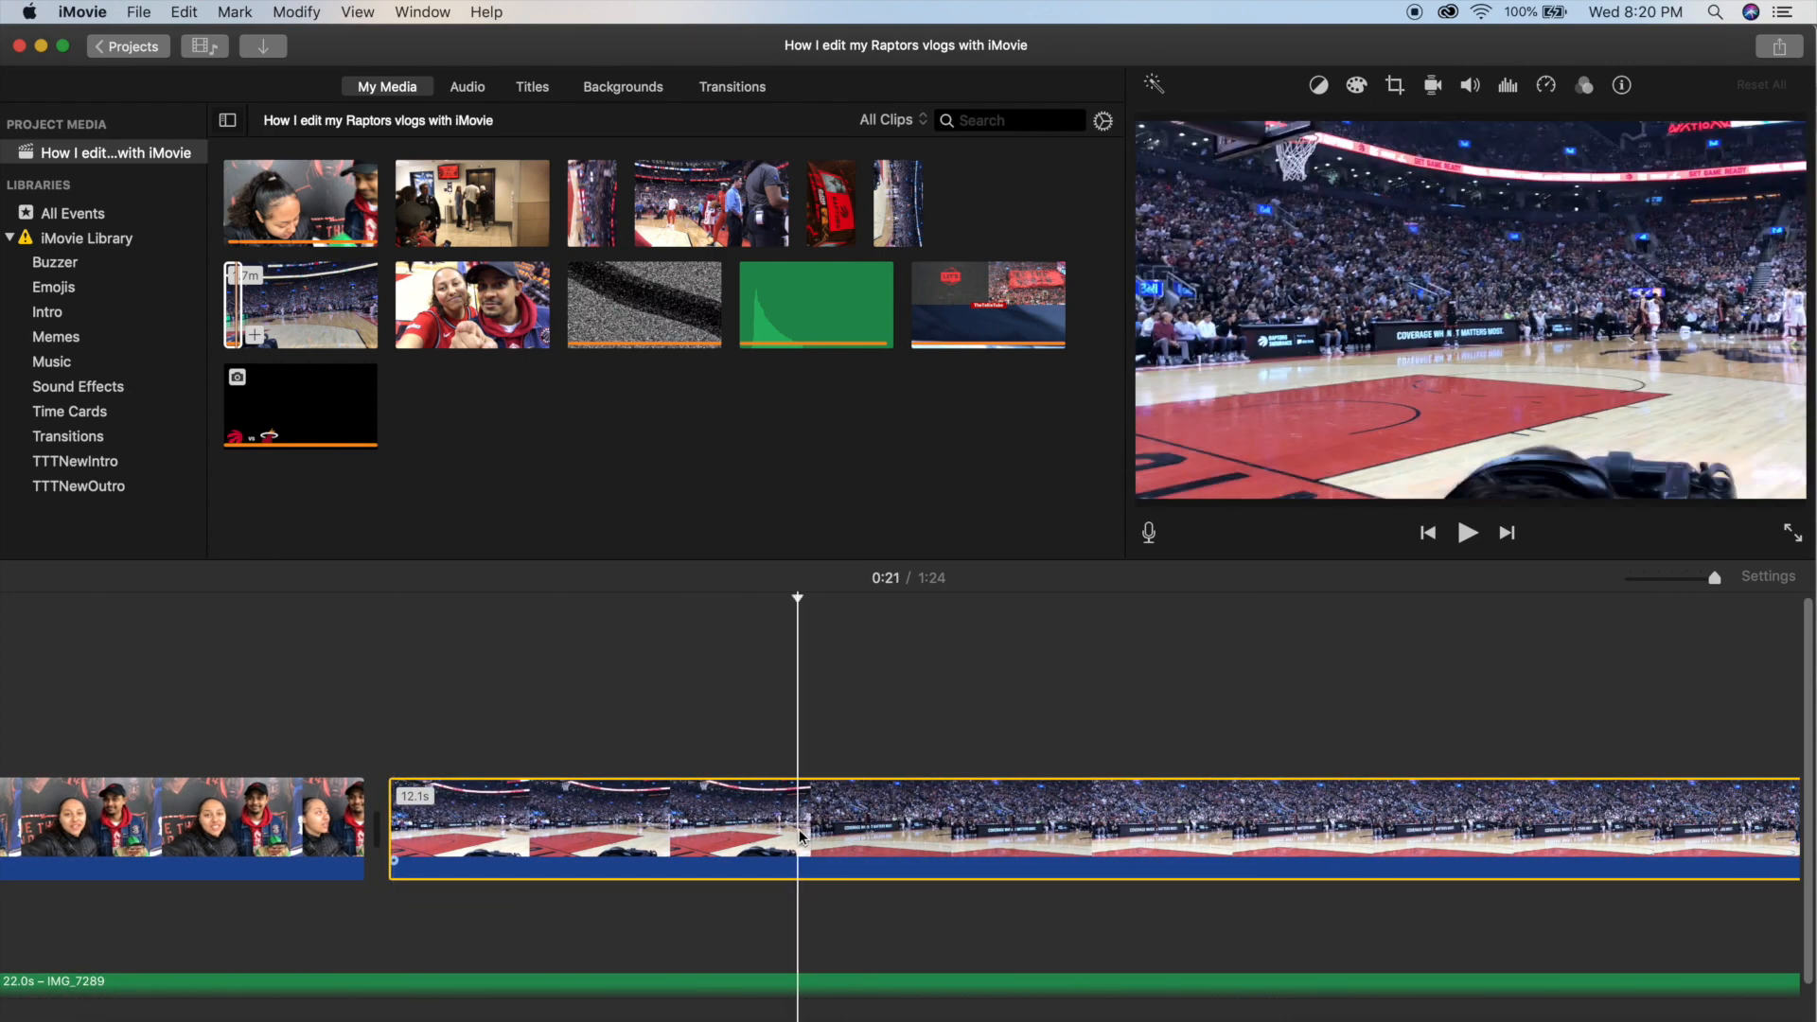
{"action": "key", "text": "super+b"}
{"action": "key", "text": "Delete"}
{"action": "key", "text": "space"}
{"action": "key", "text": "space"}
Split the court clip at about 0:22 and delete everything after the cut.
{"action": "left_click", "coordinate": [990, 837]}
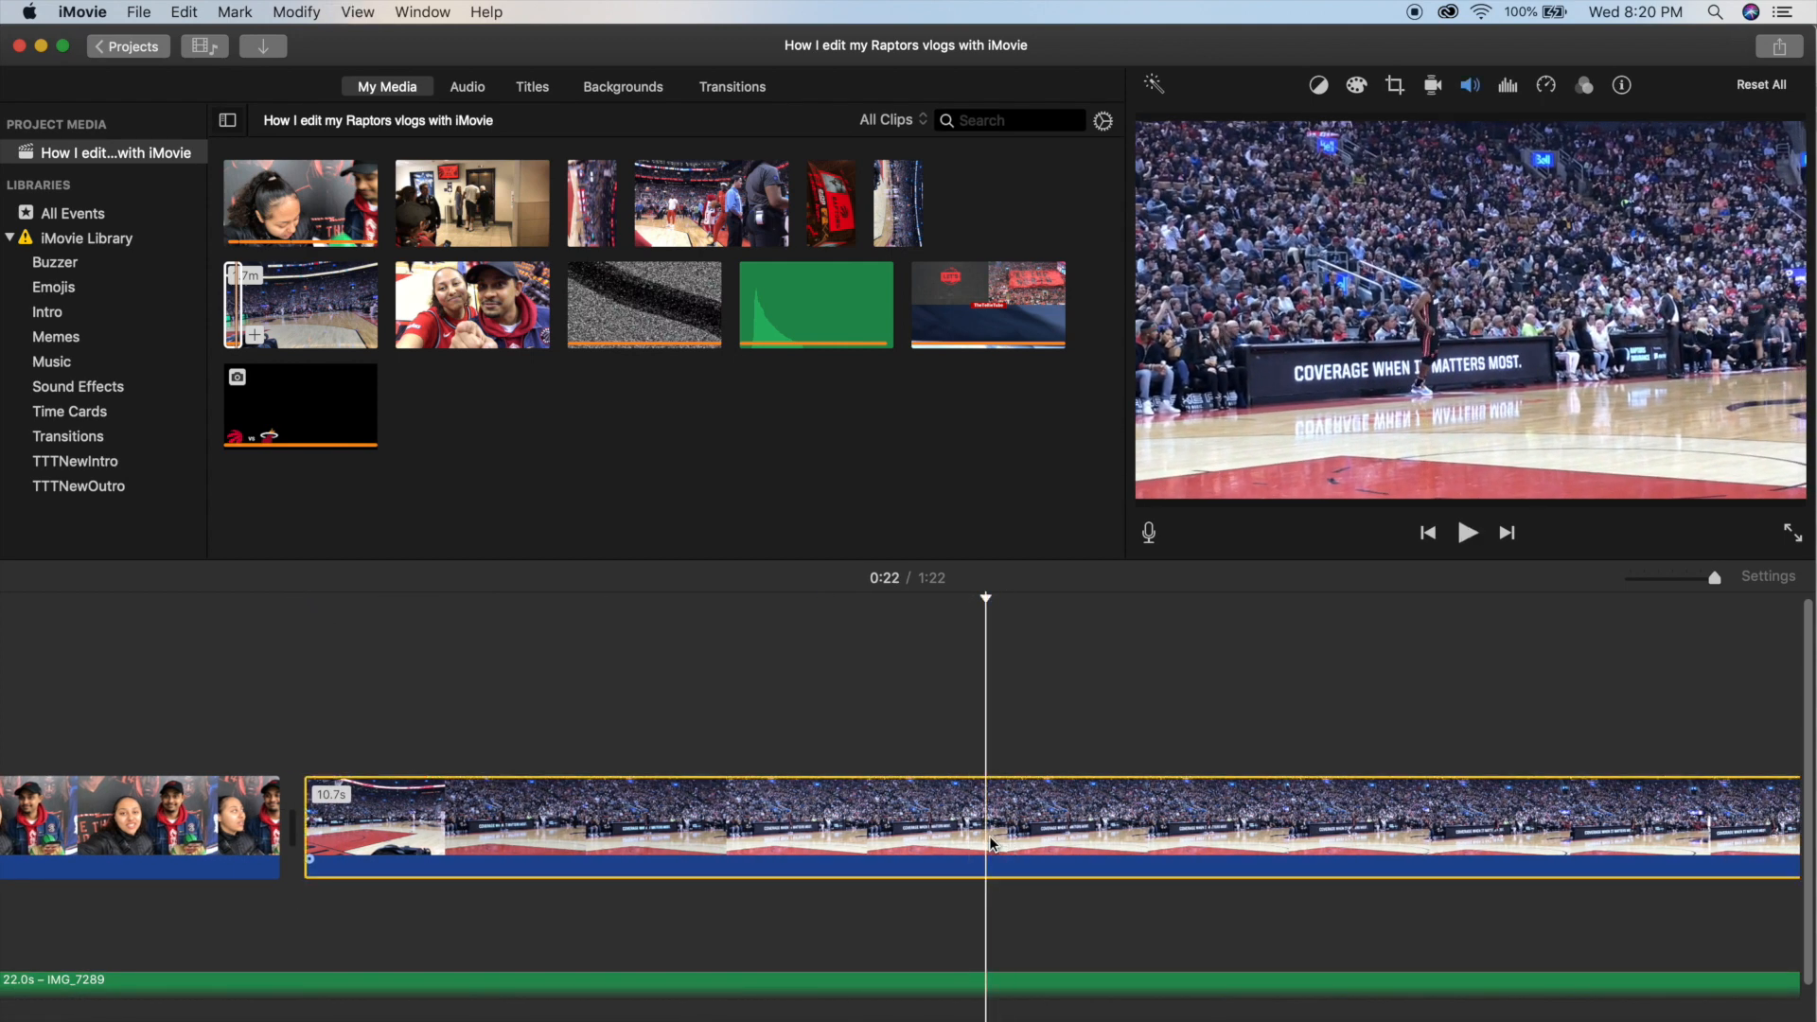
{"action": "key", "text": "super+b"}
{"action": "left_click", "coordinate": [1054, 827]}
{"action": "key", "text": "Delete"}
Play on from the court insert and trim the start of the following selfie segment to line up with the detached audio.
{"action": "key", "text": "super+minus"}
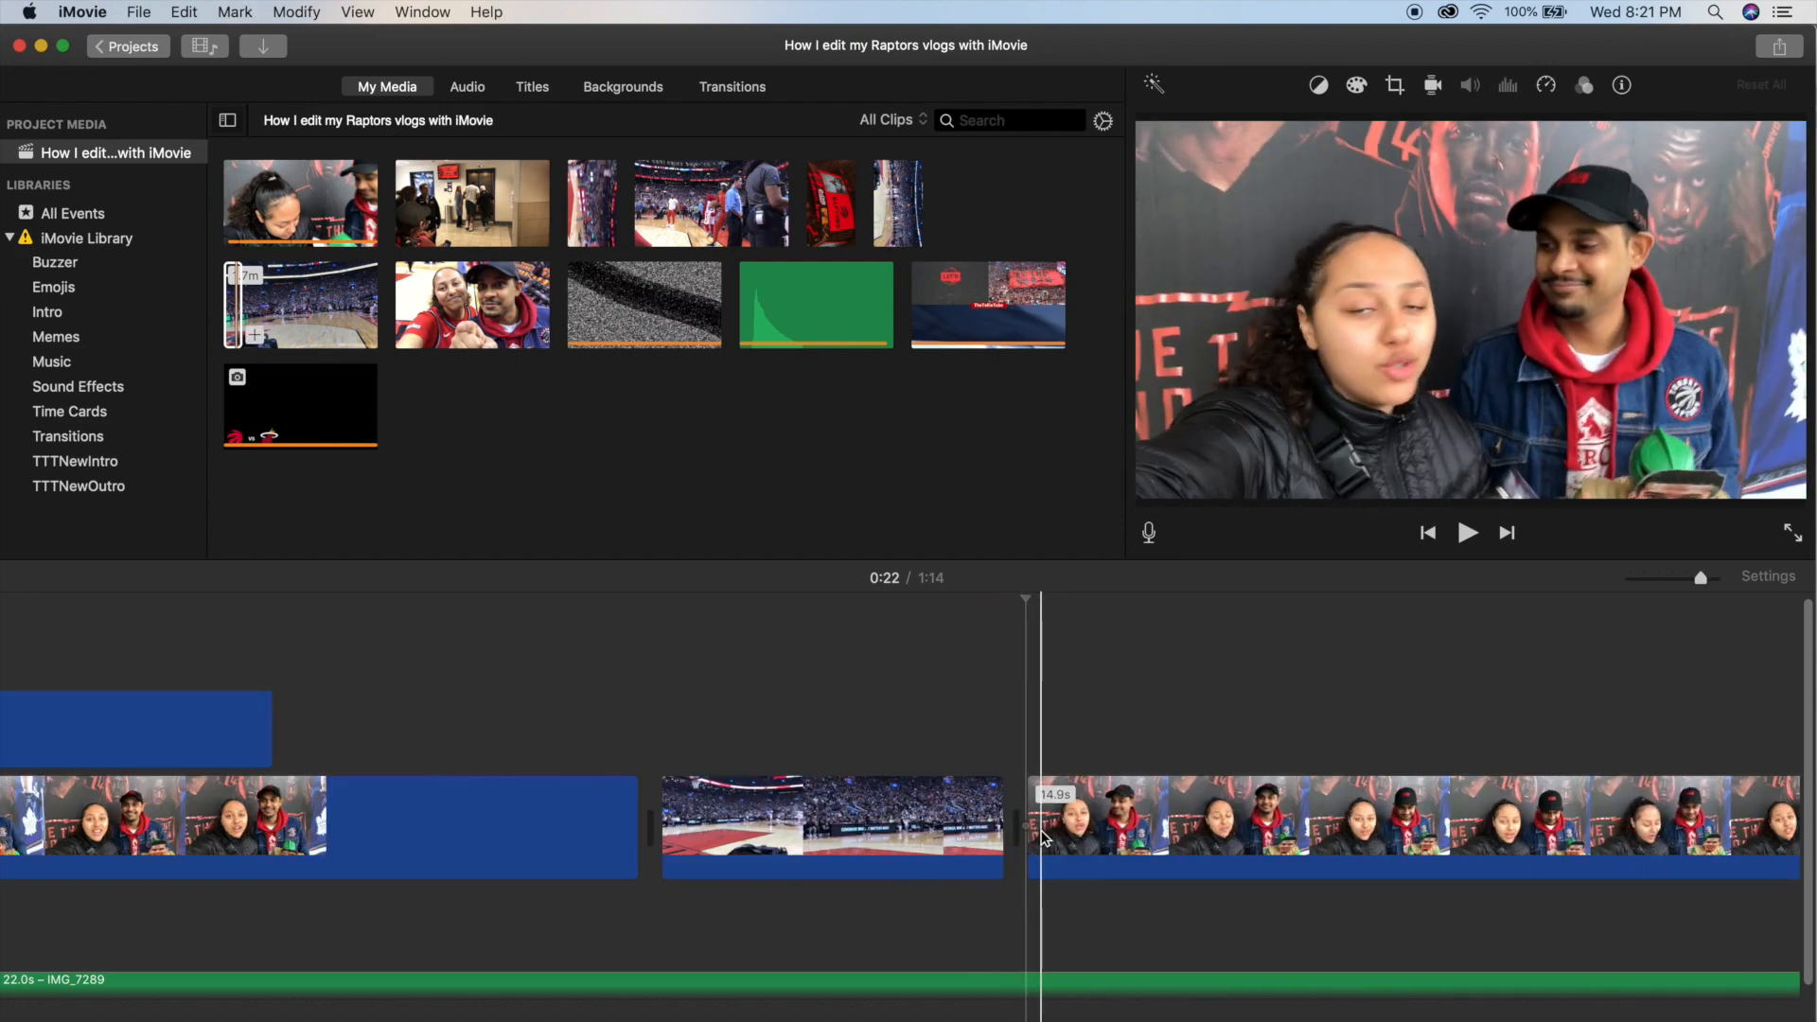
{"action": "key", "text": "super+plus"}
{"action": "key", "text": "space"}
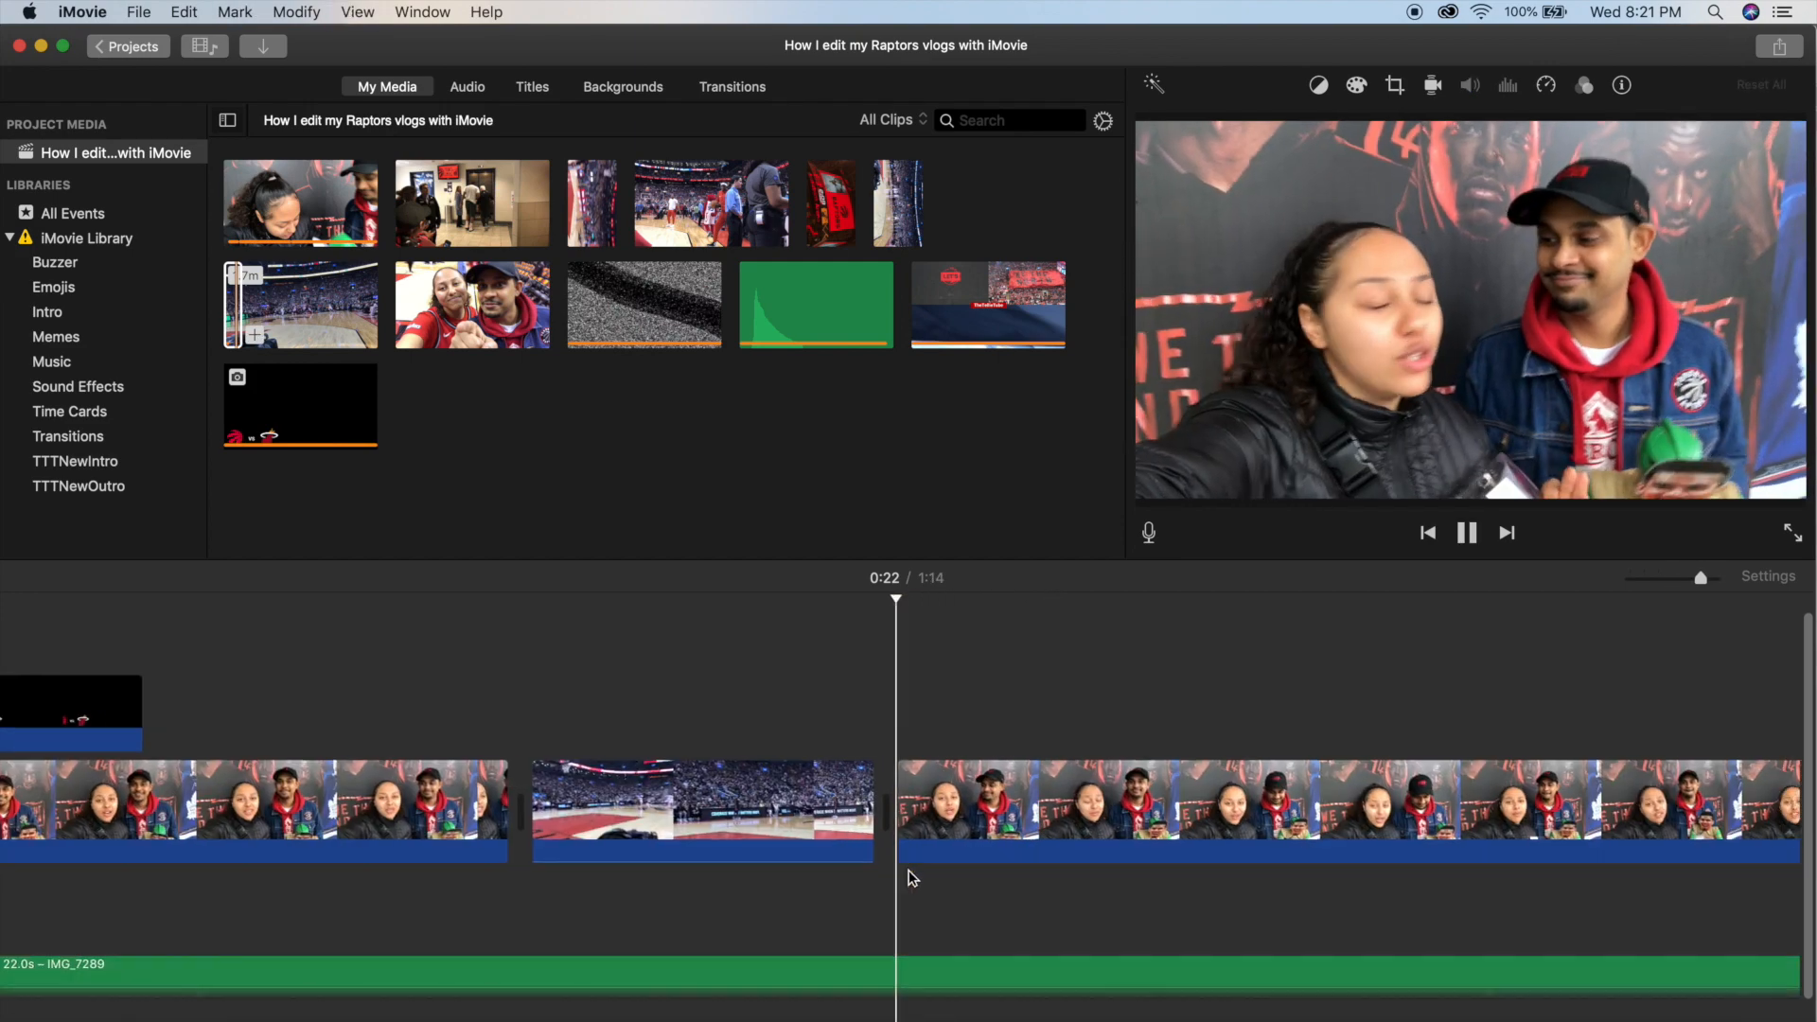
{"action": "key", "text": "super+minus"}
{"action": "key", "text": "space"}
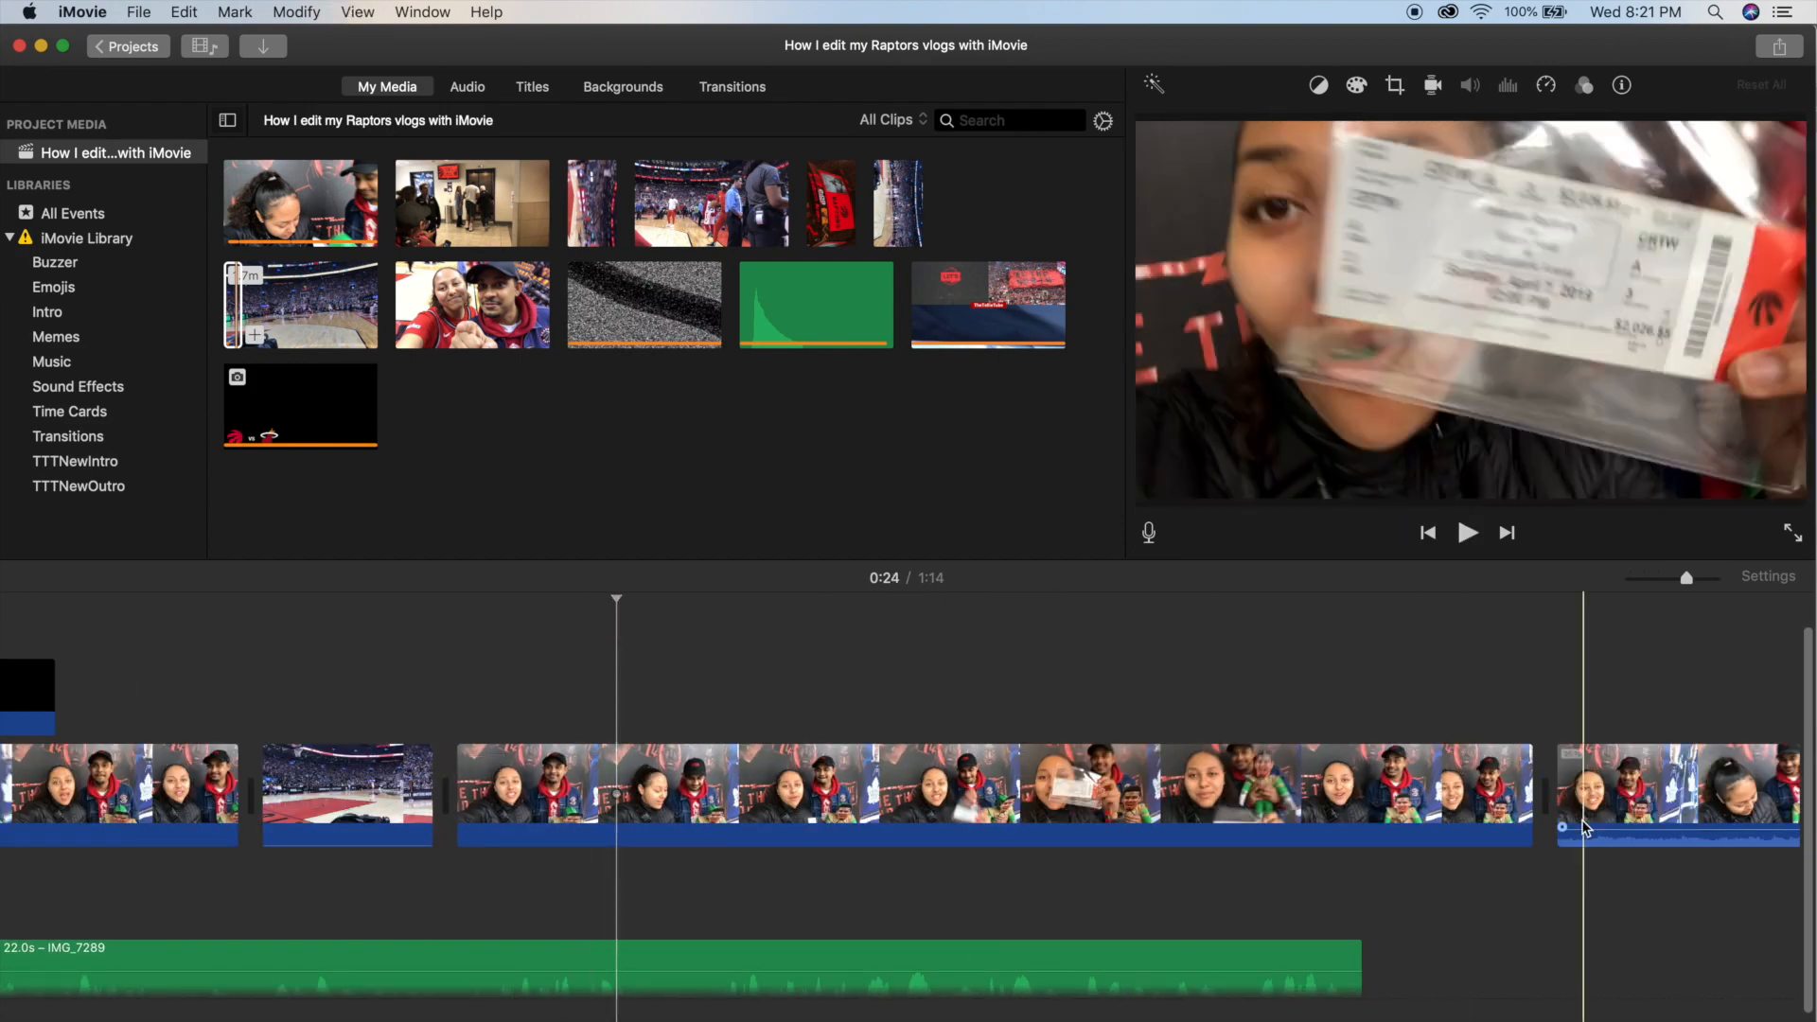
{"action": "left_click", "coordinate": [1361, 904]}
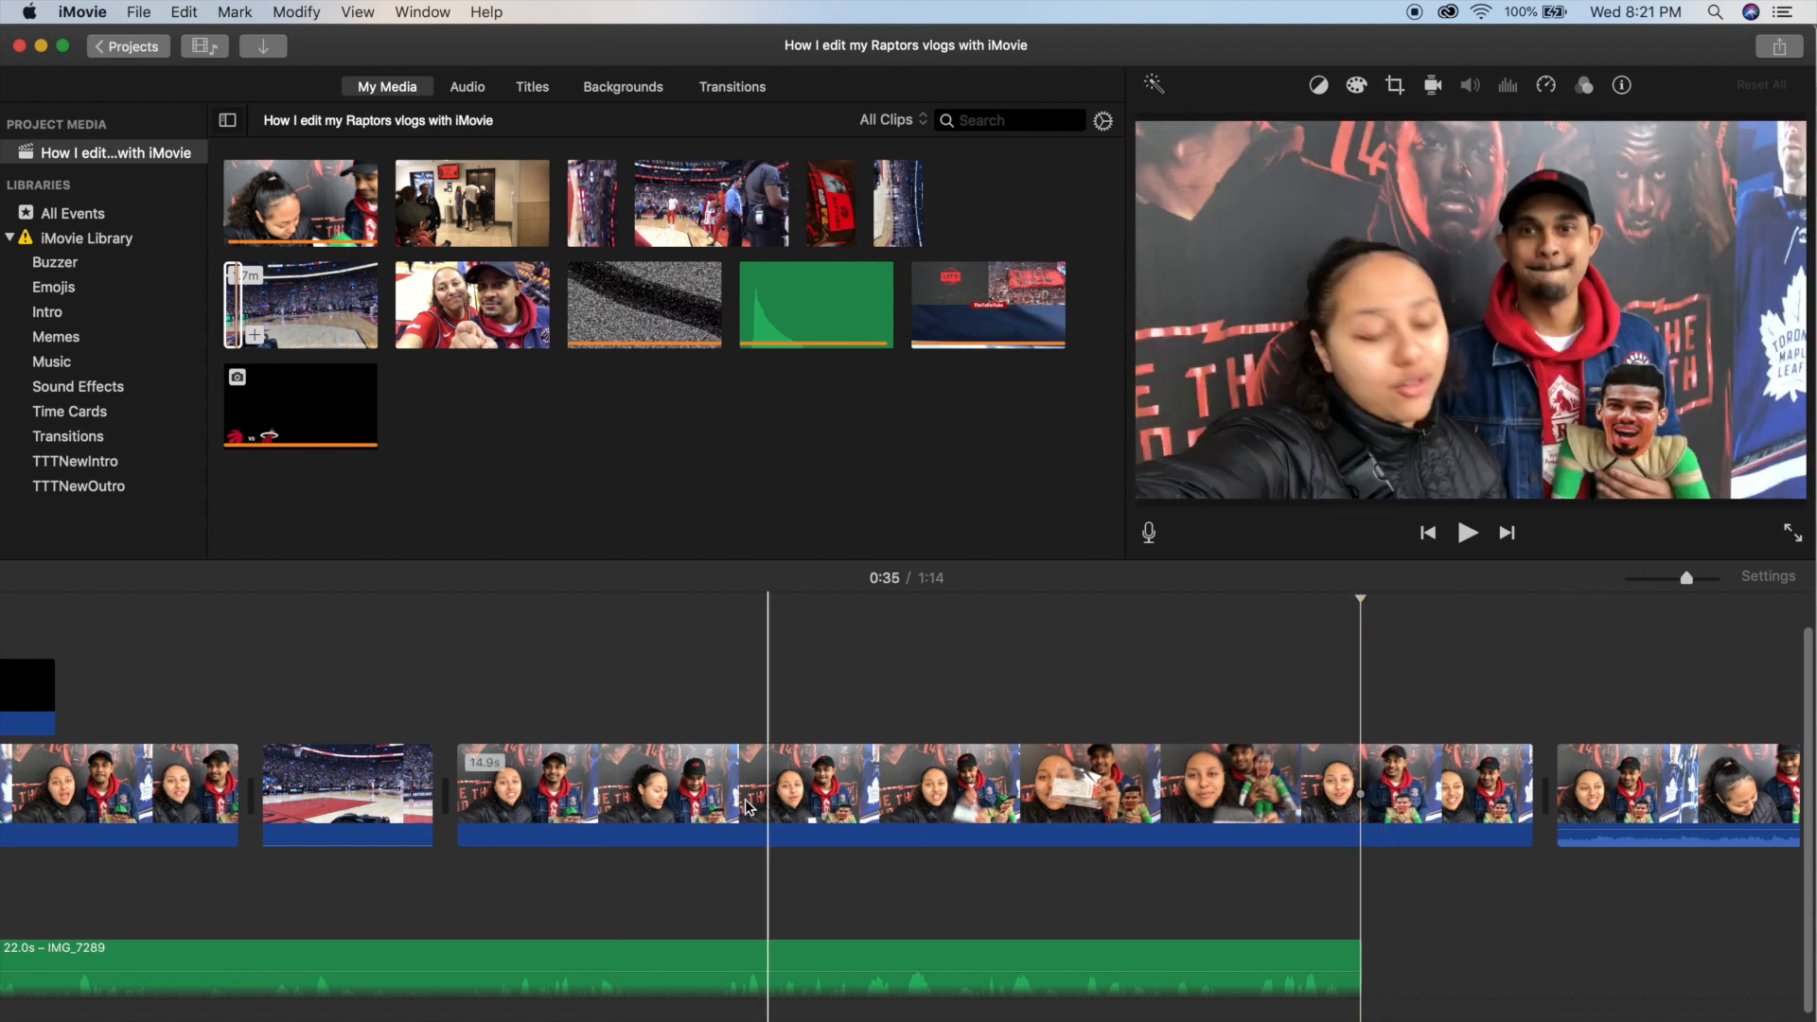
{"action": "left_click_drag", "start_coordinate": [459, 804], "coordinate": [630, 804]}
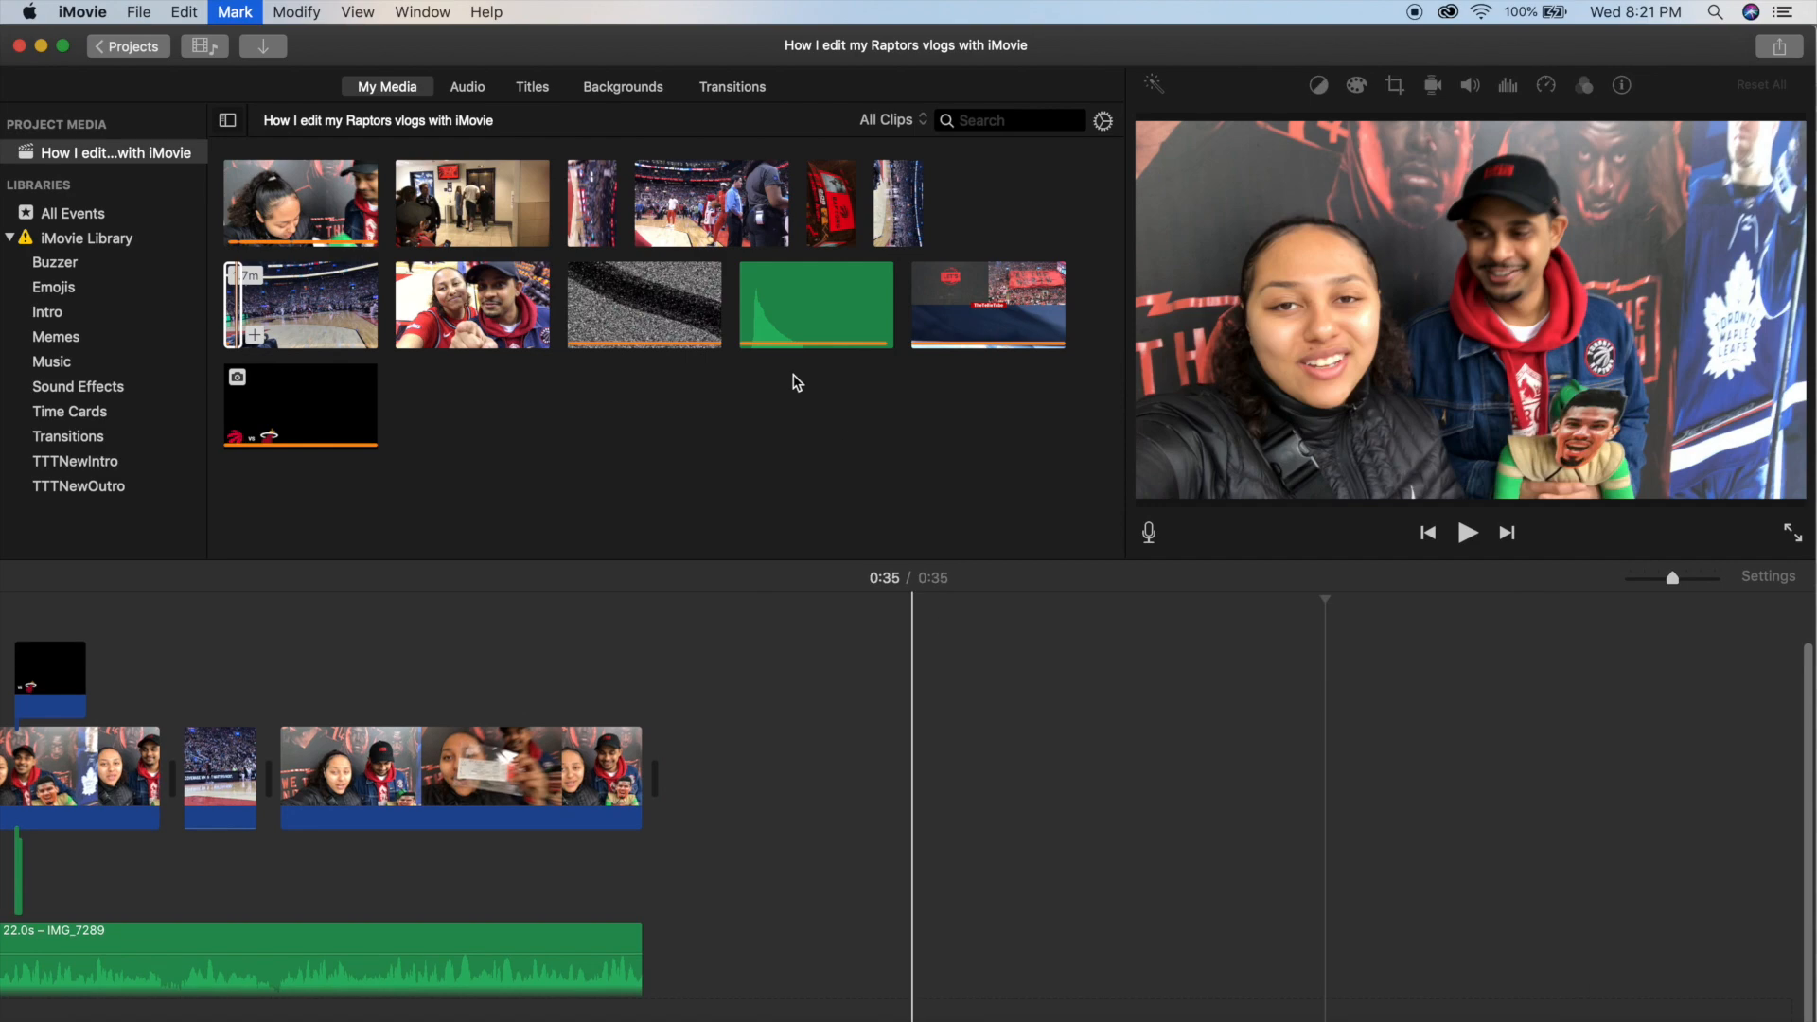
Append the 19.3-second arena hallway clip after the selfie segment and cut off everything past about 0:40.
{"action": "left_click_drag", "start_coordinate": [483, 208], "coordinate": [738, 763]}
{"action": "key", "text": "super+equal"}
{"action": "key", "text": "space"}
{"action": "scroll", "coordinate": [542, 751], "scroll_direction": "right", "scroll_amount": 5}
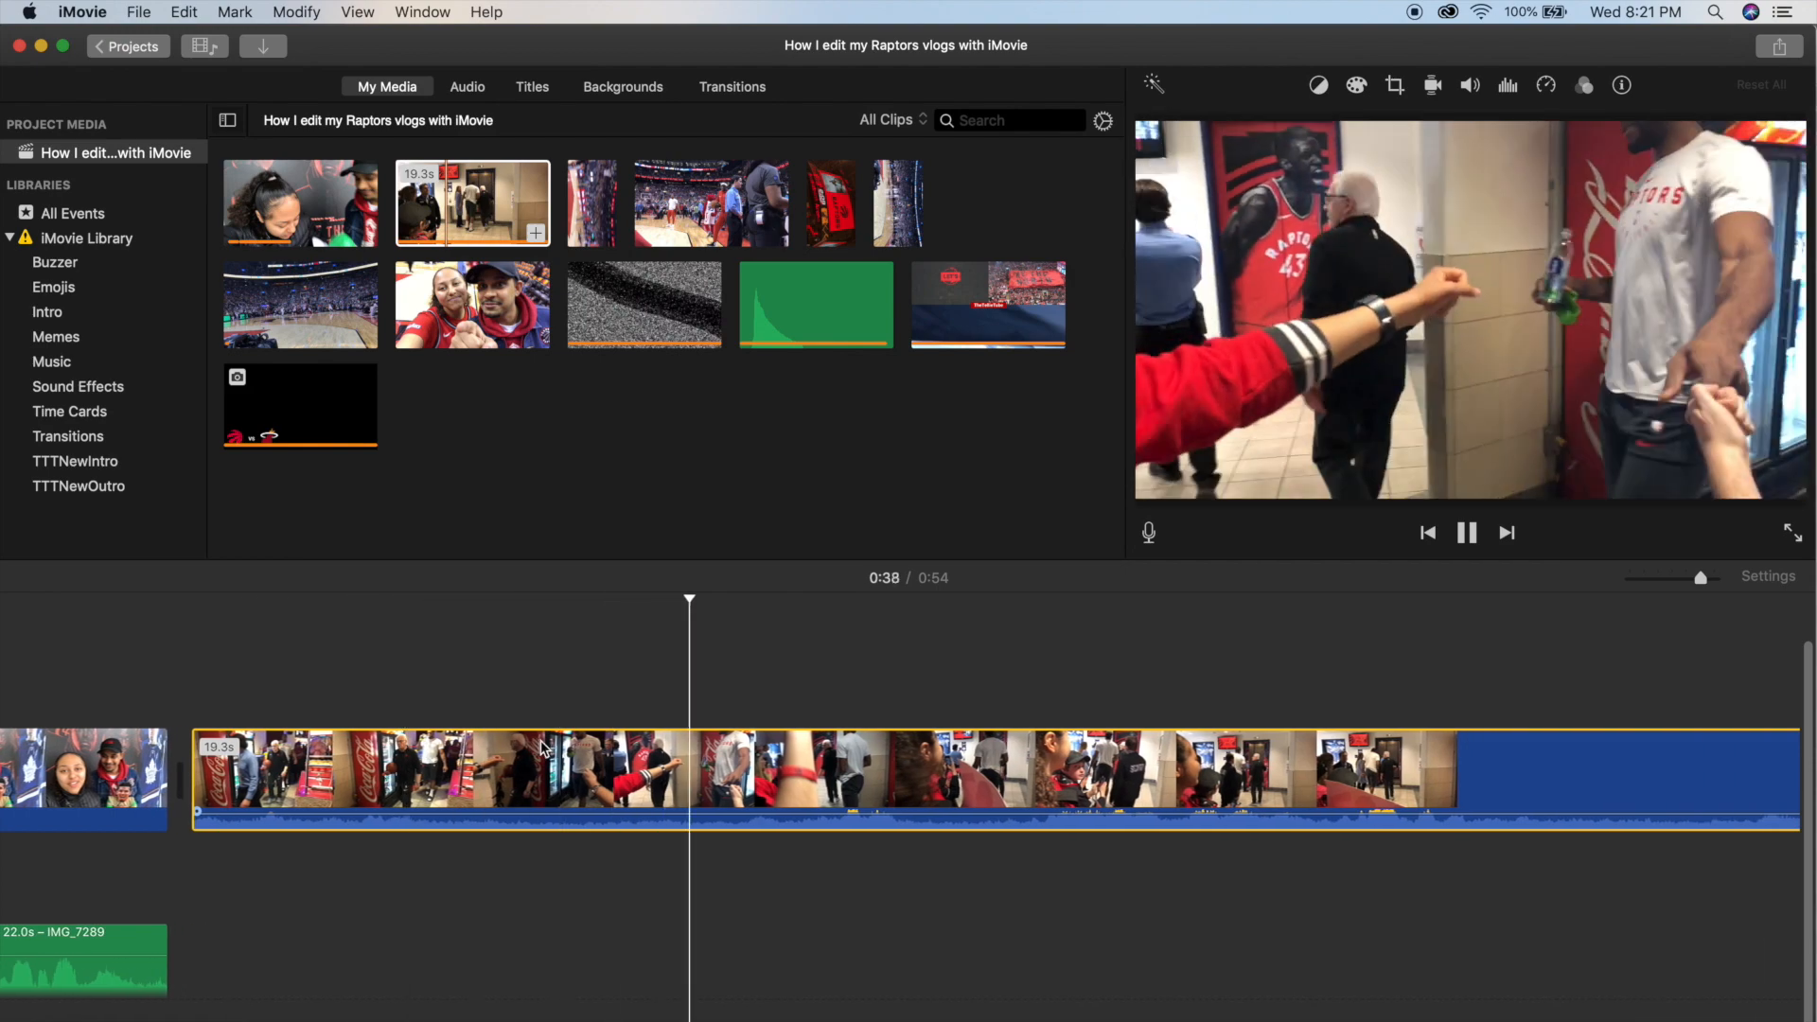
{"action": "scroll", "coordinate": [662, 758], "scroll_direction": "right", "scroll_amount": 5}
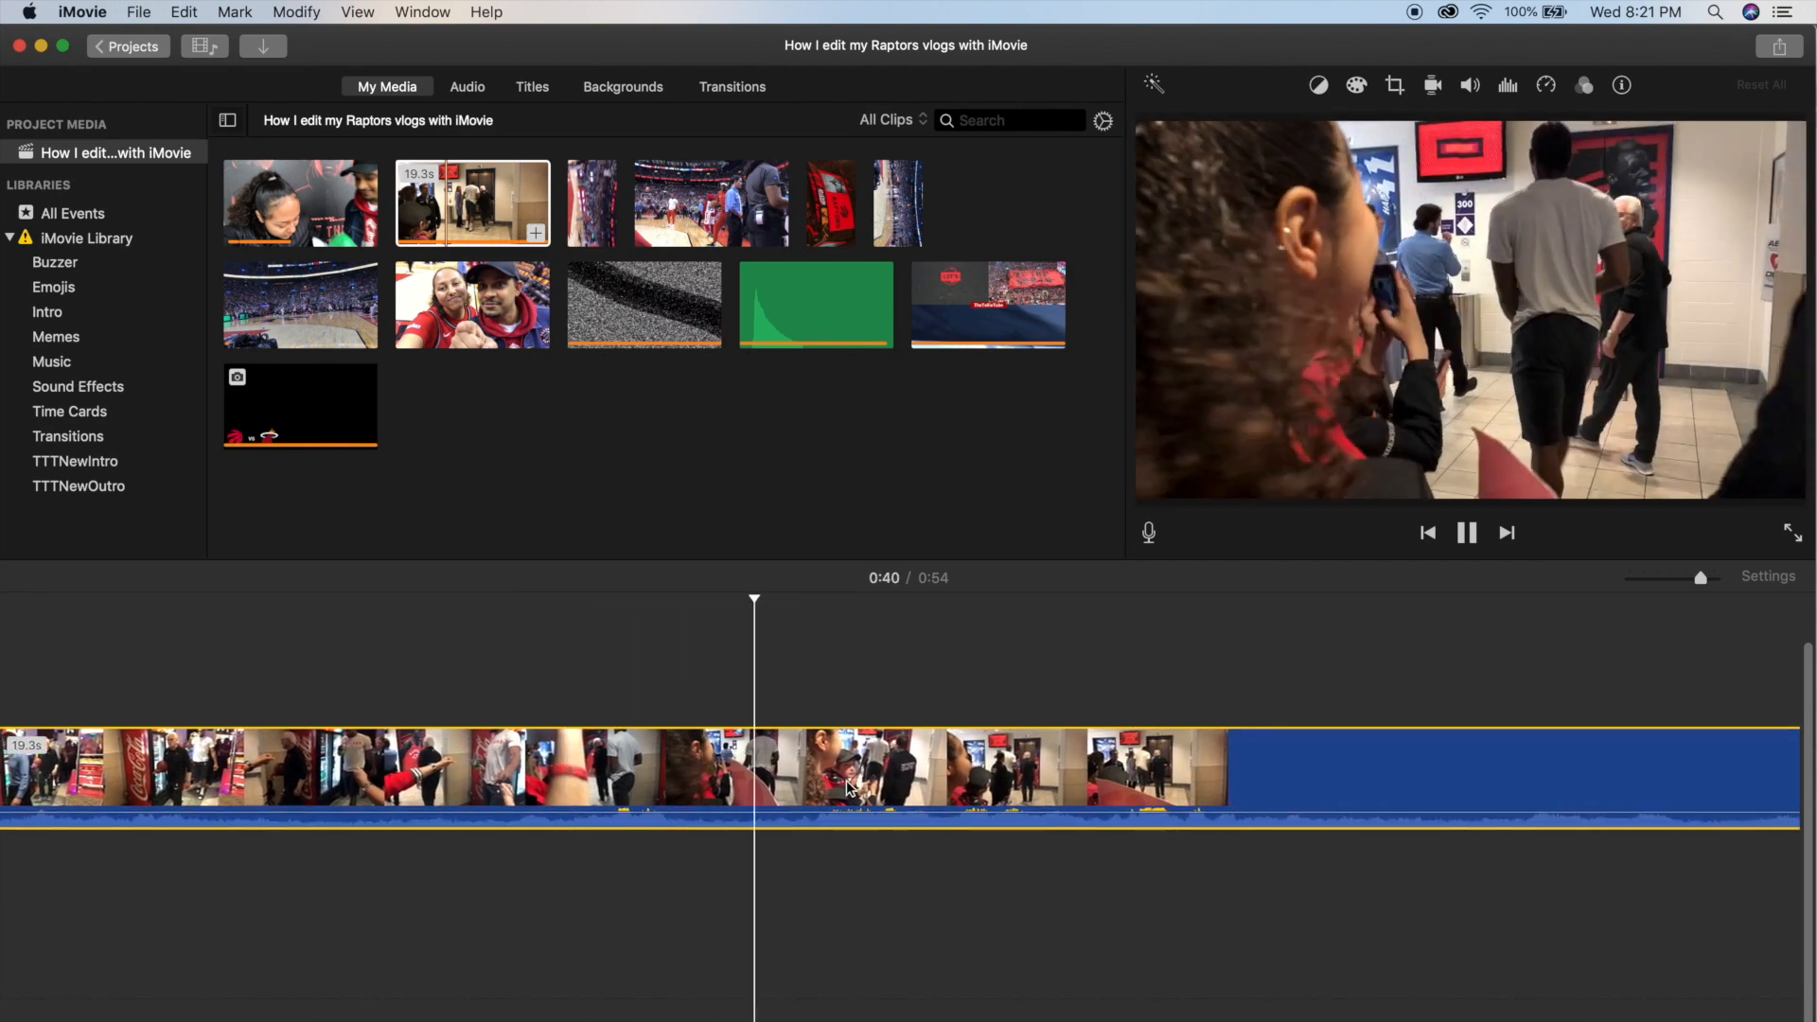
{"action": "key", "text": "space"}
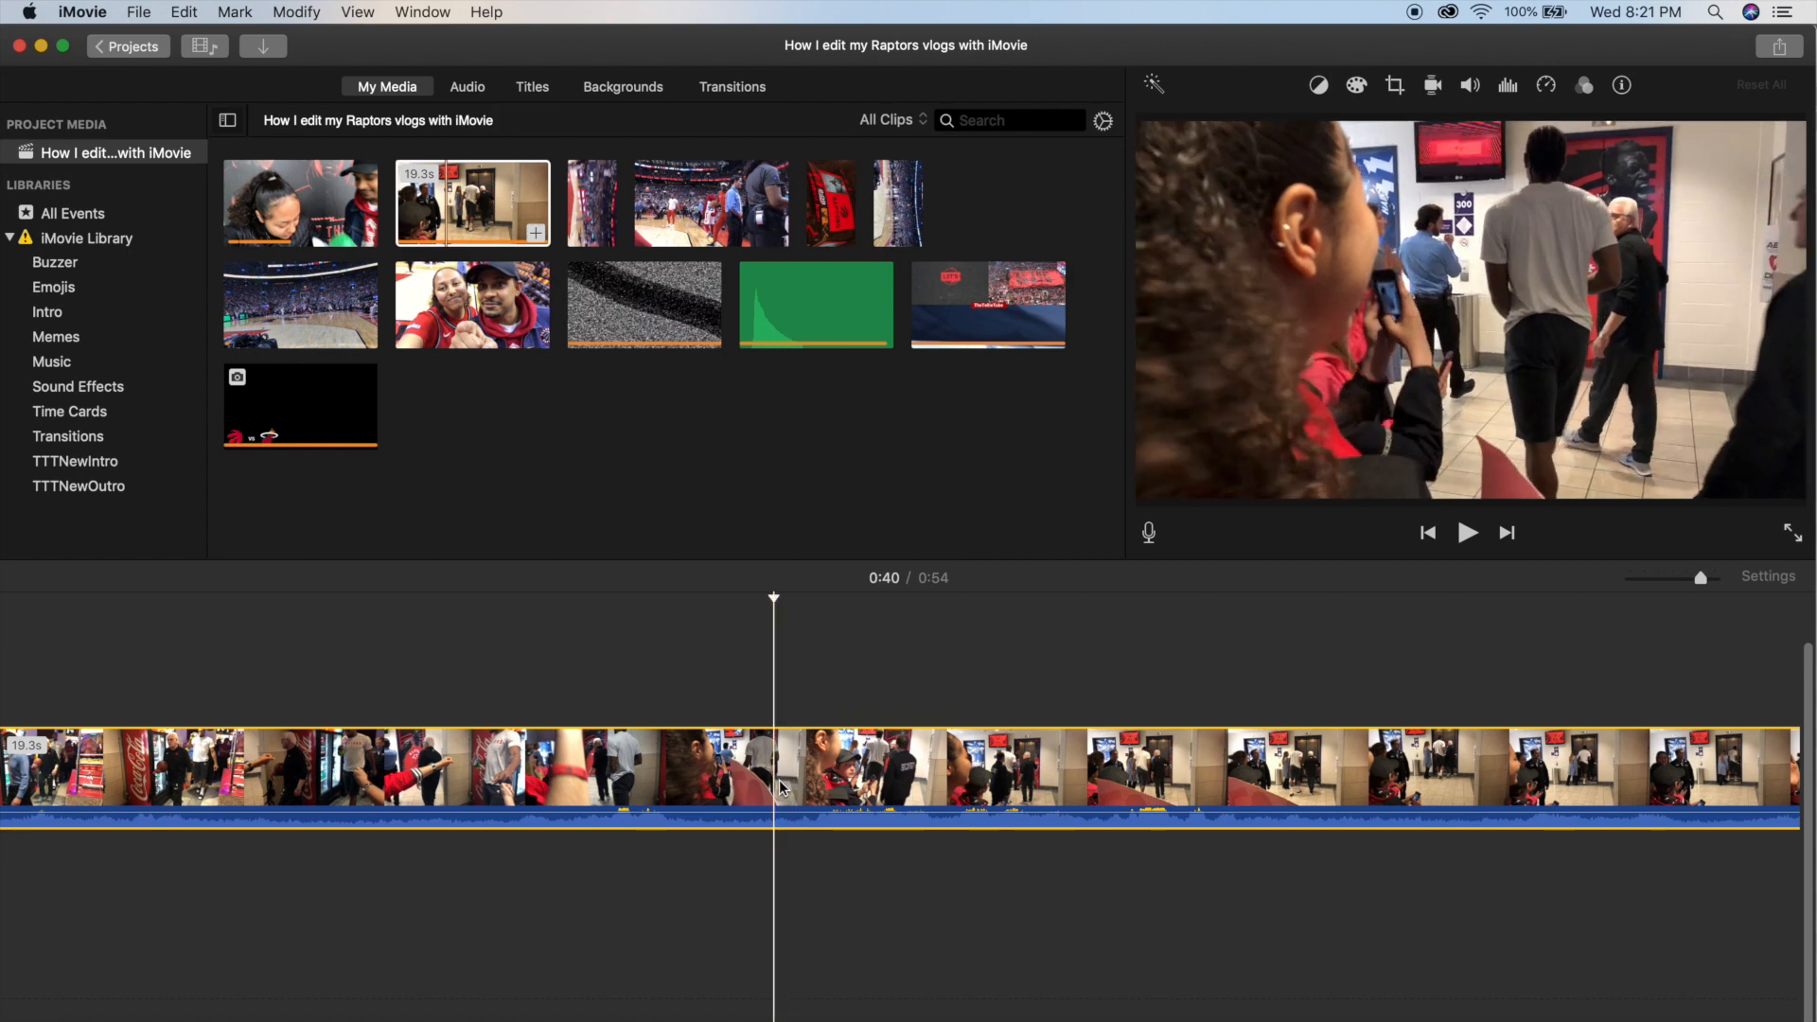
{"action": "key", "text": "super+b"}
{"action": "key", "text": "Delete"}
Play the shortened hallway clip and set the playhead on the fist bump at about 0:39.
{"action": "scroll", "coordinate": [896, 772], "scroll_direction": "left", "scroll_amount": 6}
{"action": "scroll", "coordinate": [416, 782], "scroll_direction": "left", "scroll_amount": 2}
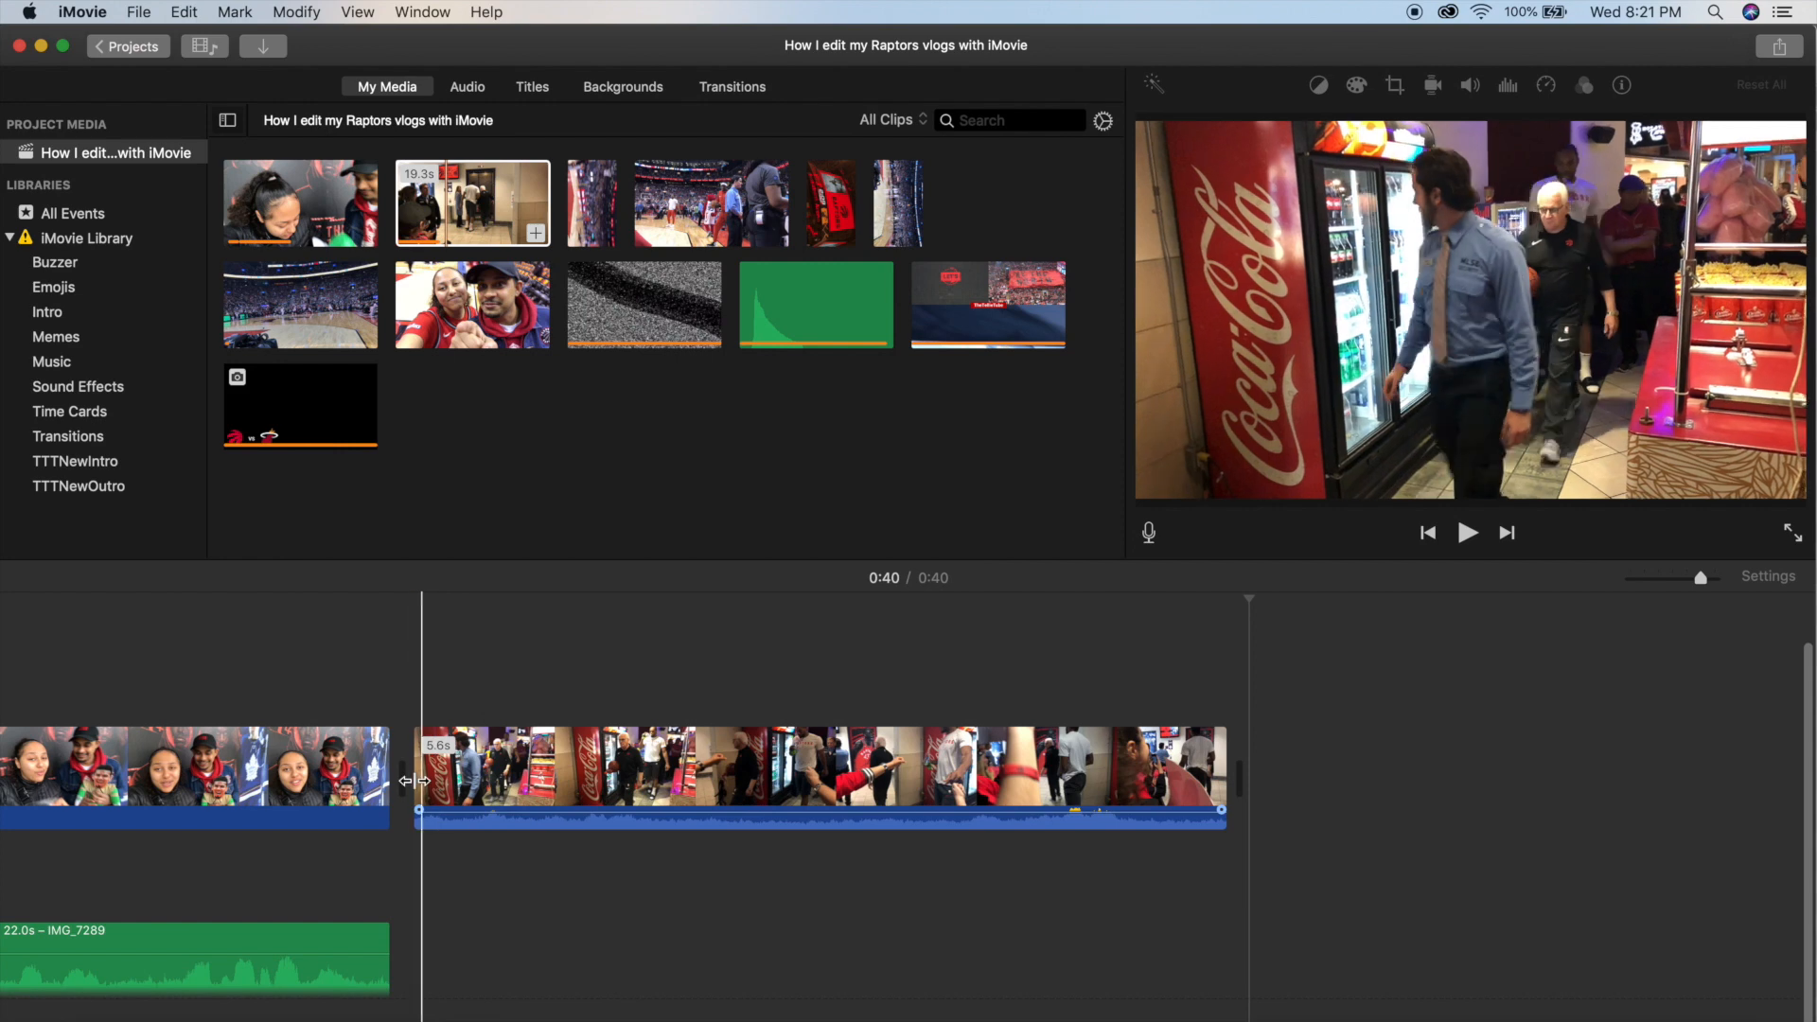
{"action": "key", "text": "super+equal"}
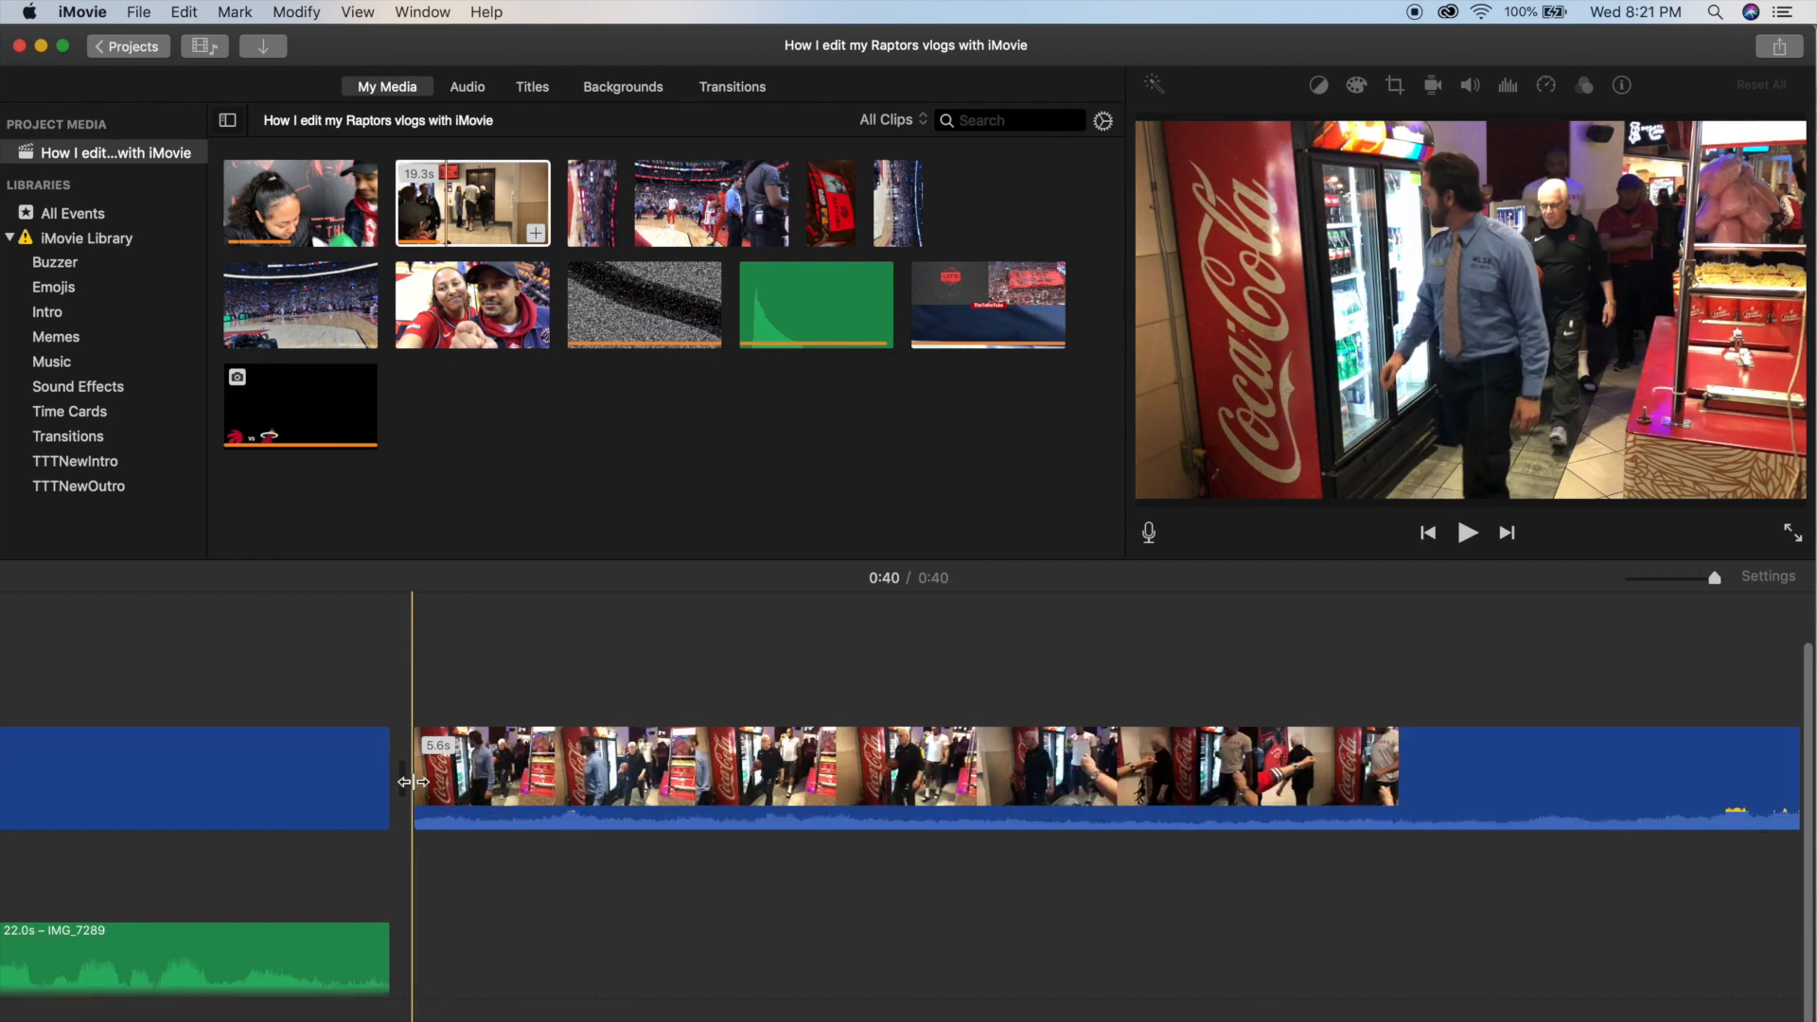
{"action": "key", "text": "space"}
{"action": "scroll", "coordinate": [447, 778], "scroll_direction": "right", "scroll_amount": 10}
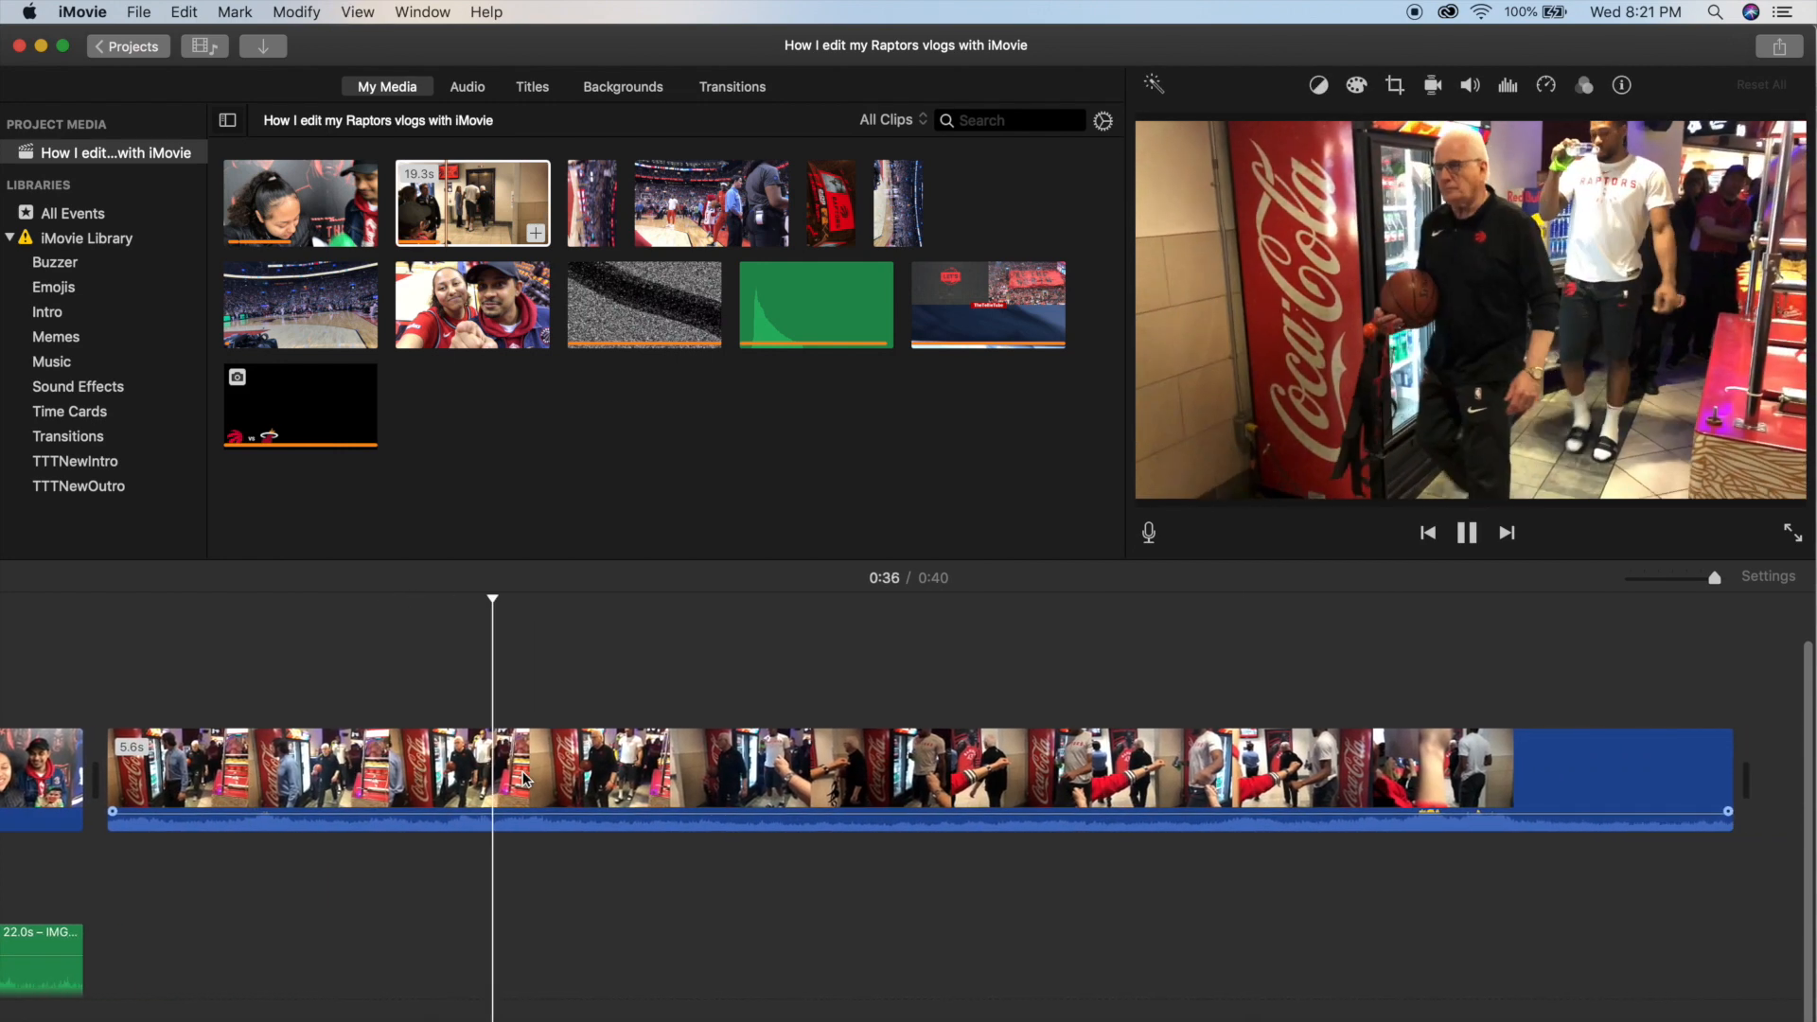
{"action": "scroll", "coordinate": [644, 776], "scroll_direction": "right", "scroll_amount": 2}
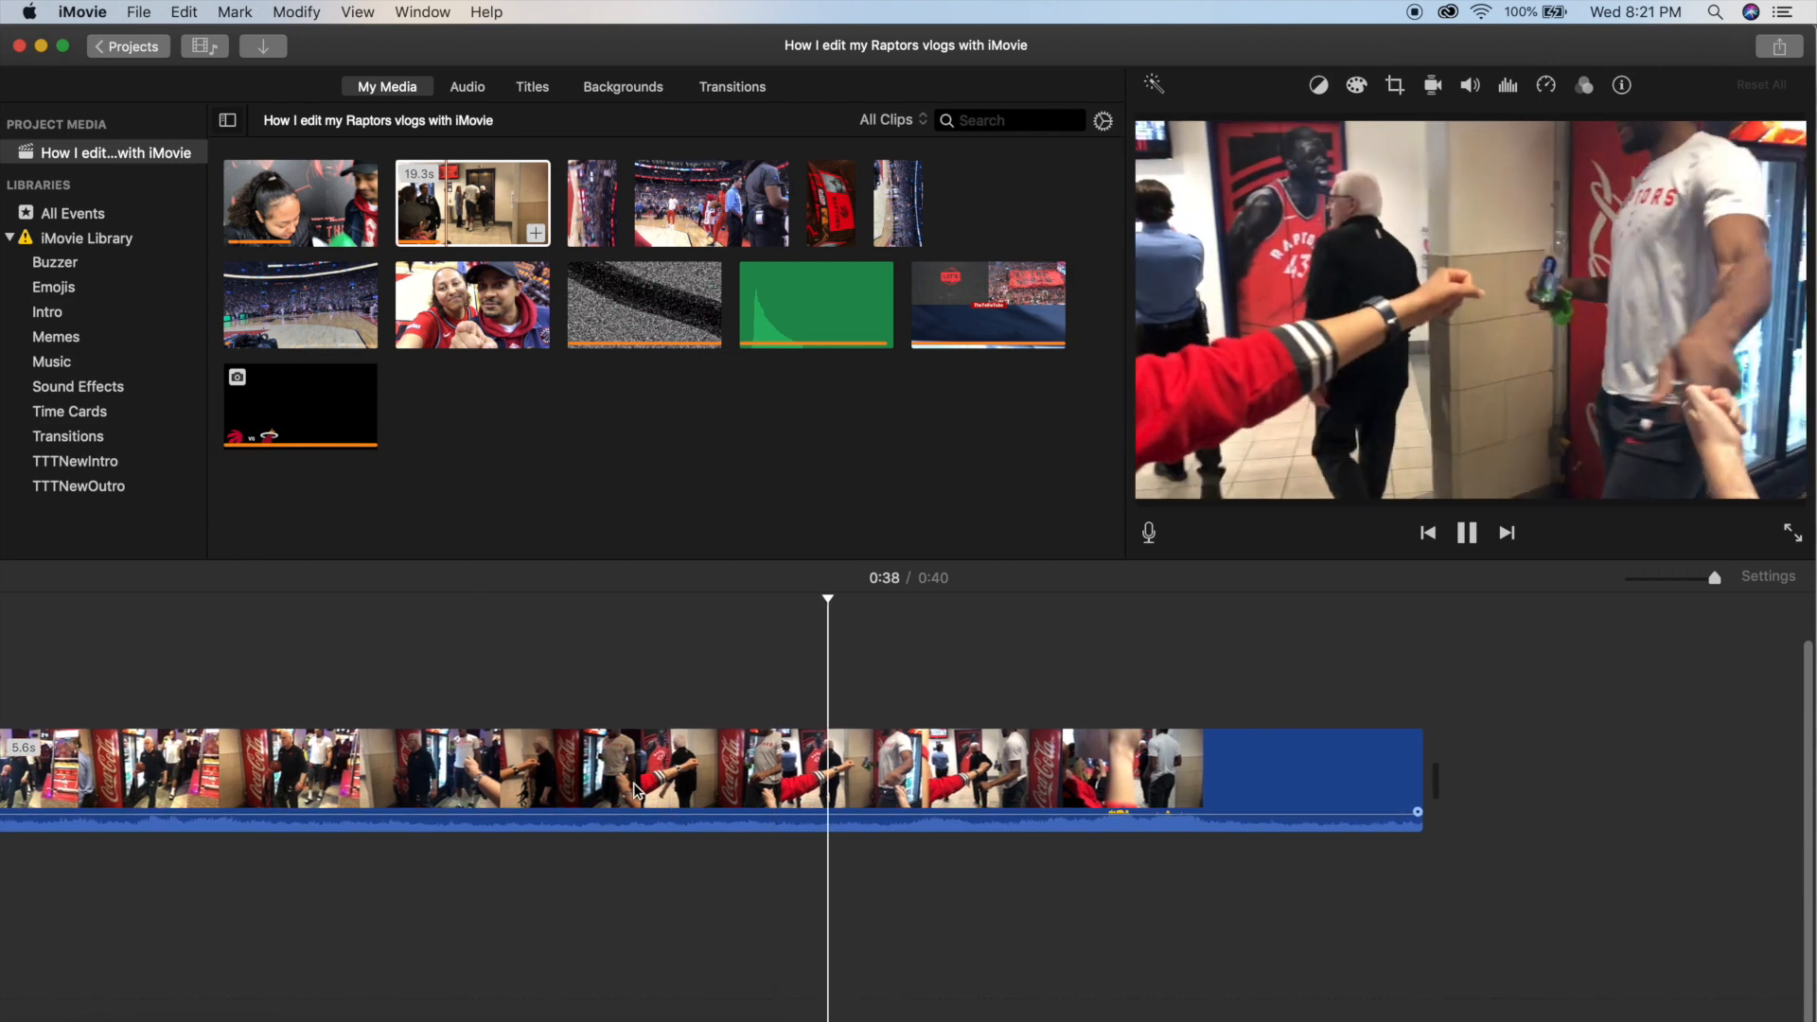
{"action": "key", "text": "space"}
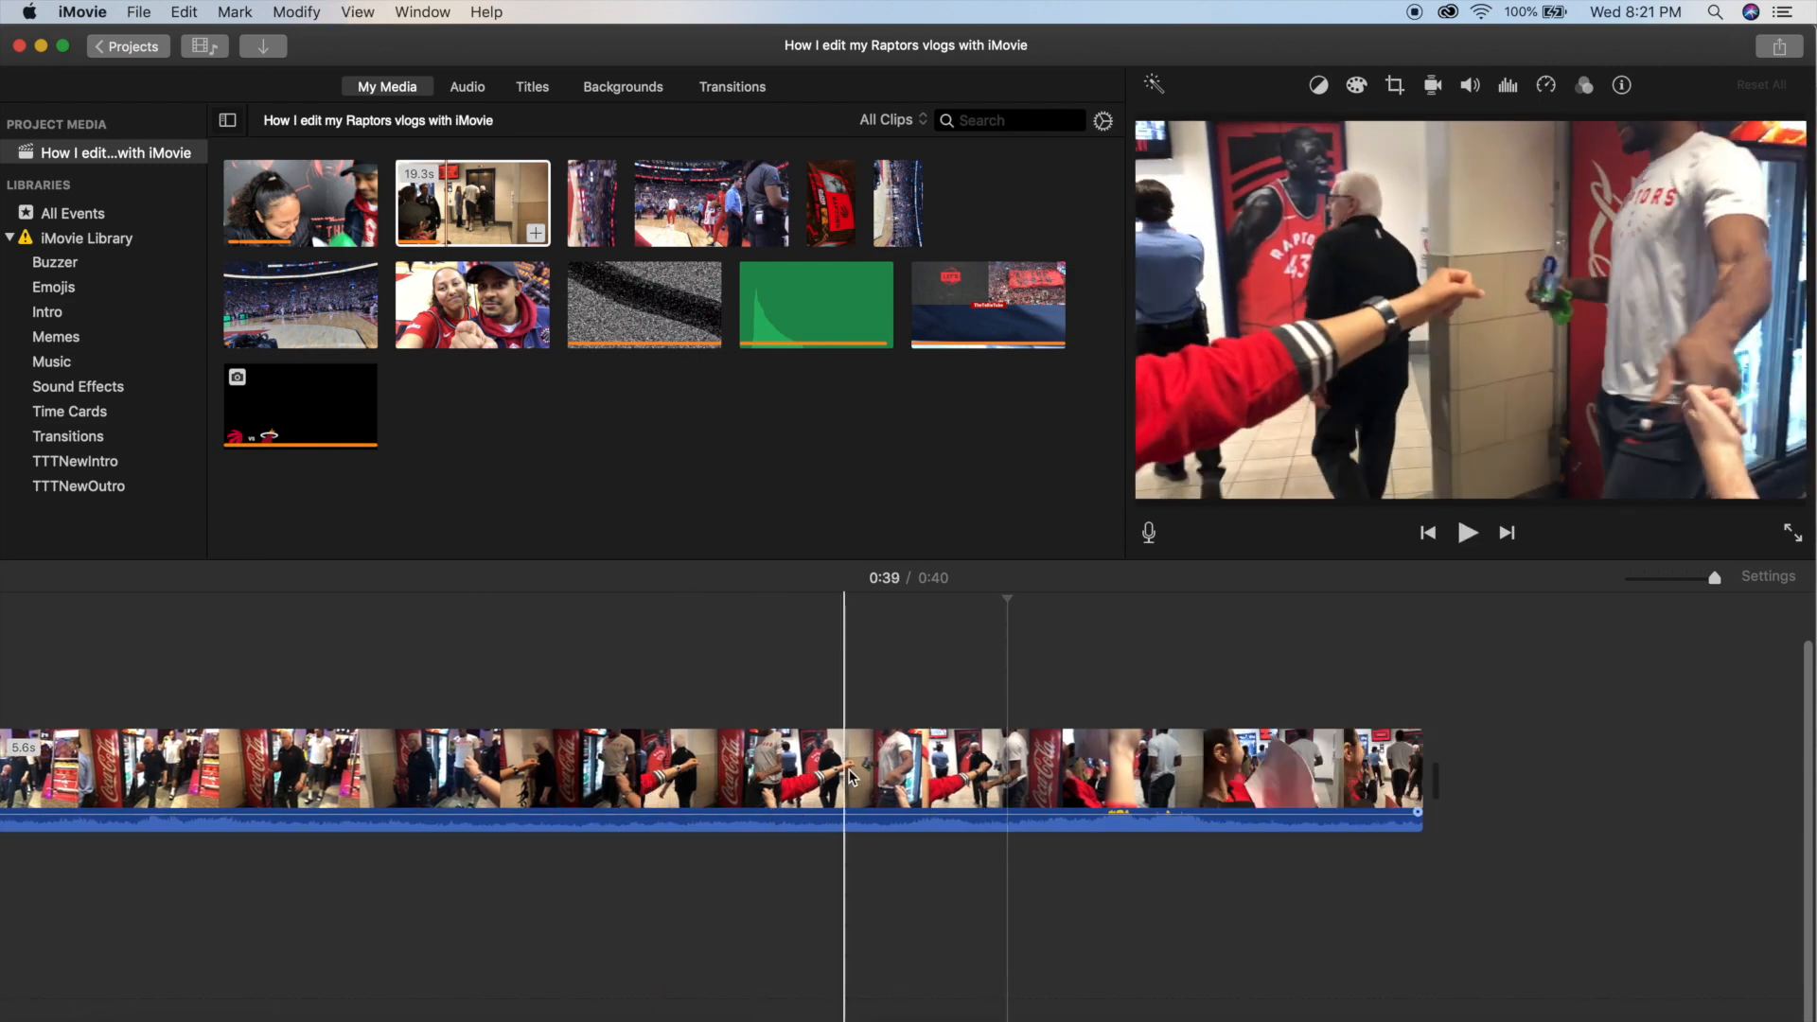
{"action": "left_click", "coordinate": [927, 769]}
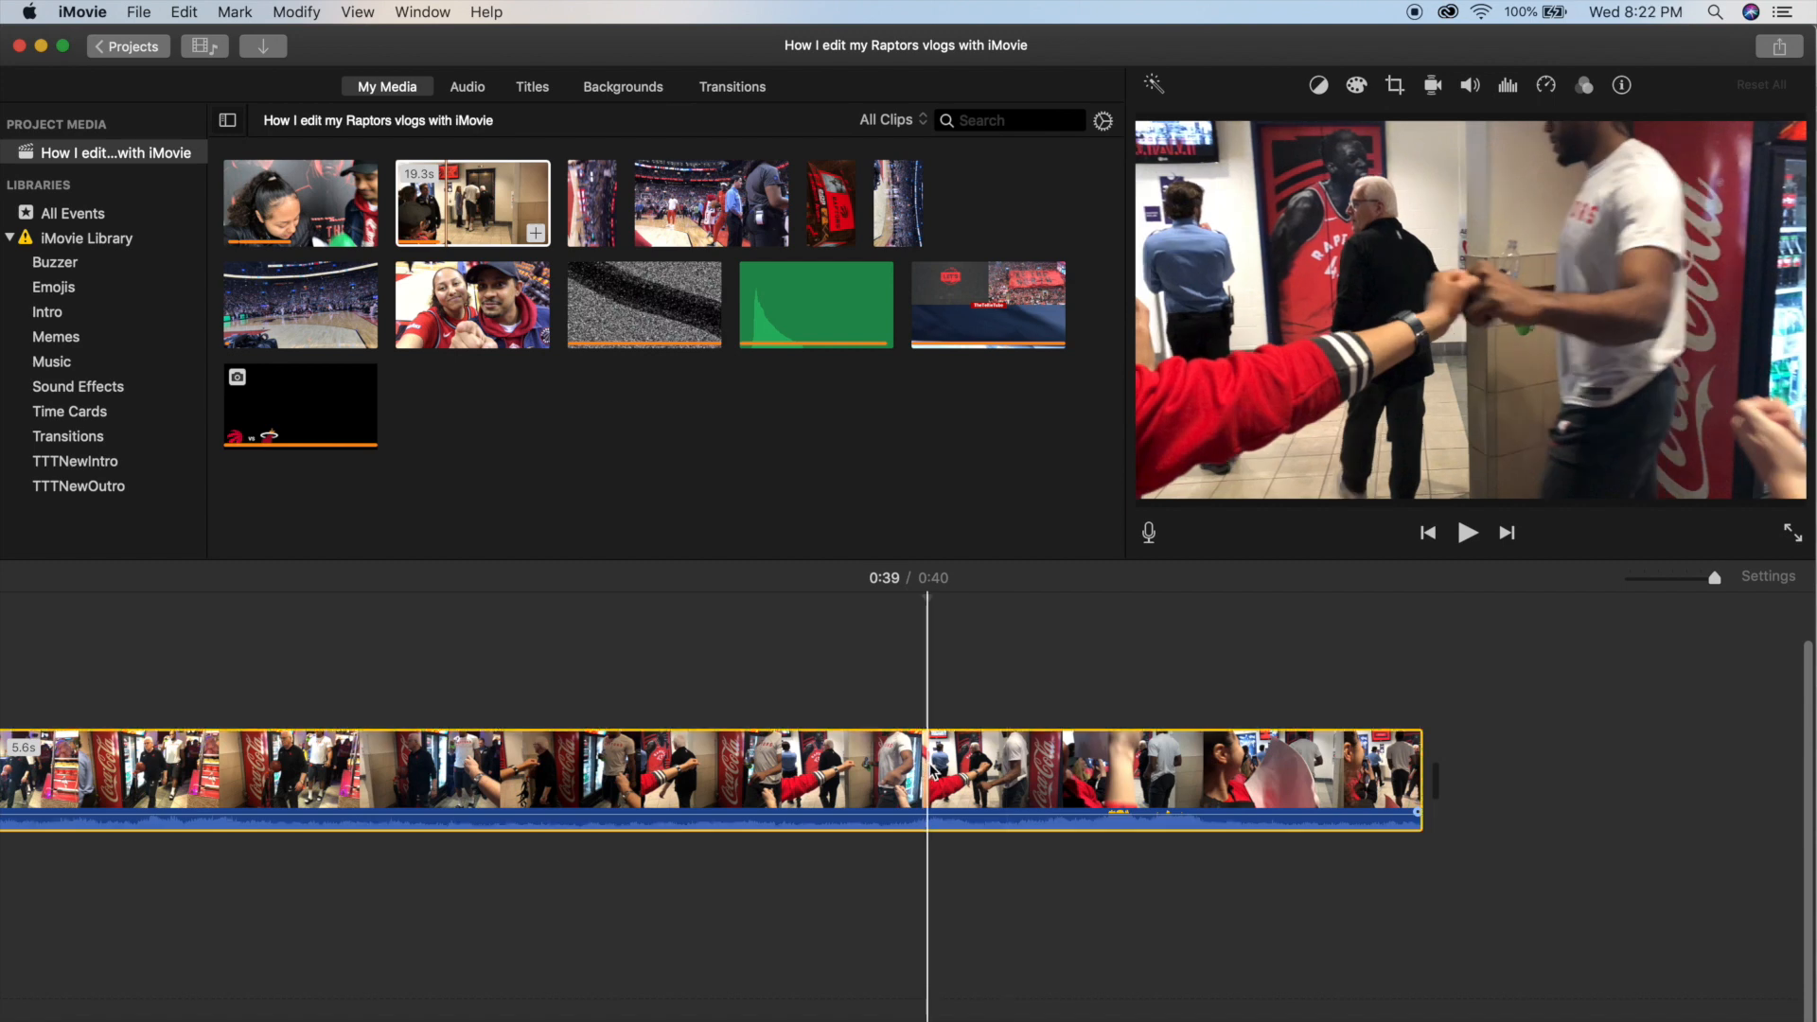
Select a 0.4-second portion of a 0.9-second clip in the Sound Effects event and place it under the fist bump.
{"action": "left_click", "coordinate": [109, 388]}
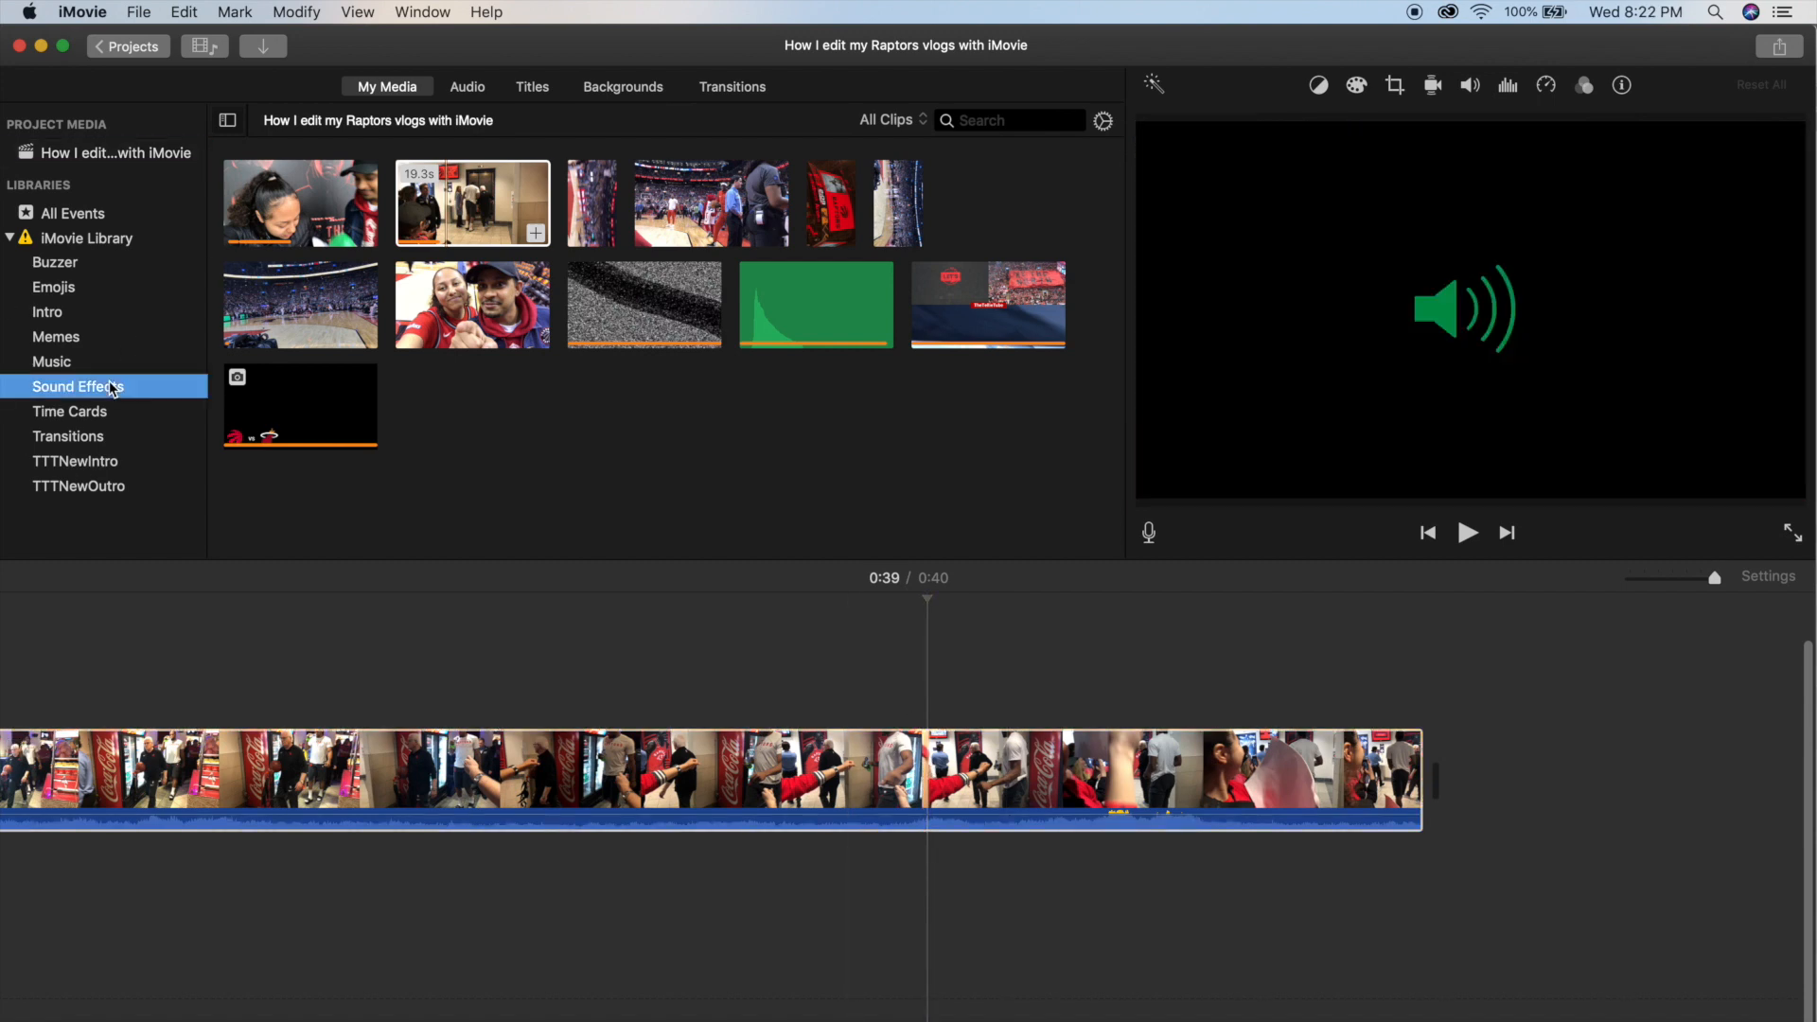
{"action": "scroll", "coordinate": [340, 388], "scroll_direction": "up", "scroll_amount": 4}
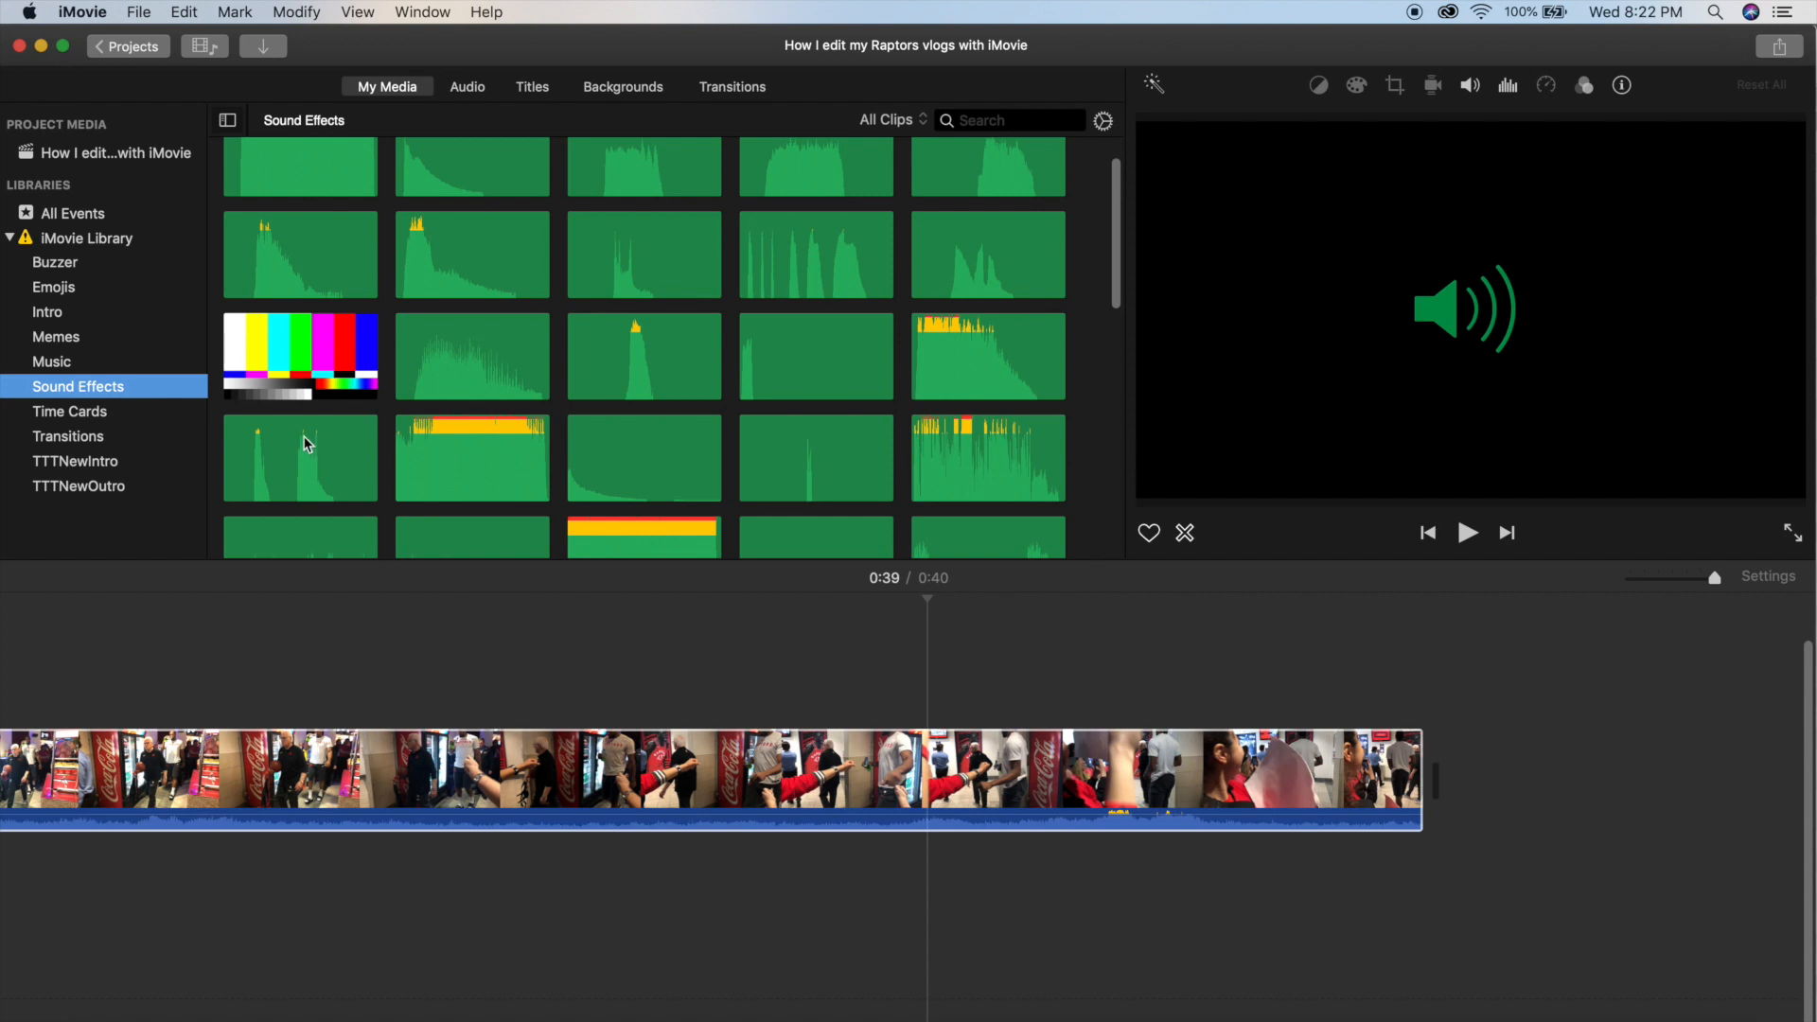
{"action": "scroll", "coordinate": [325, 254], "scroll_direction": "up", "scroll_amount": 1}
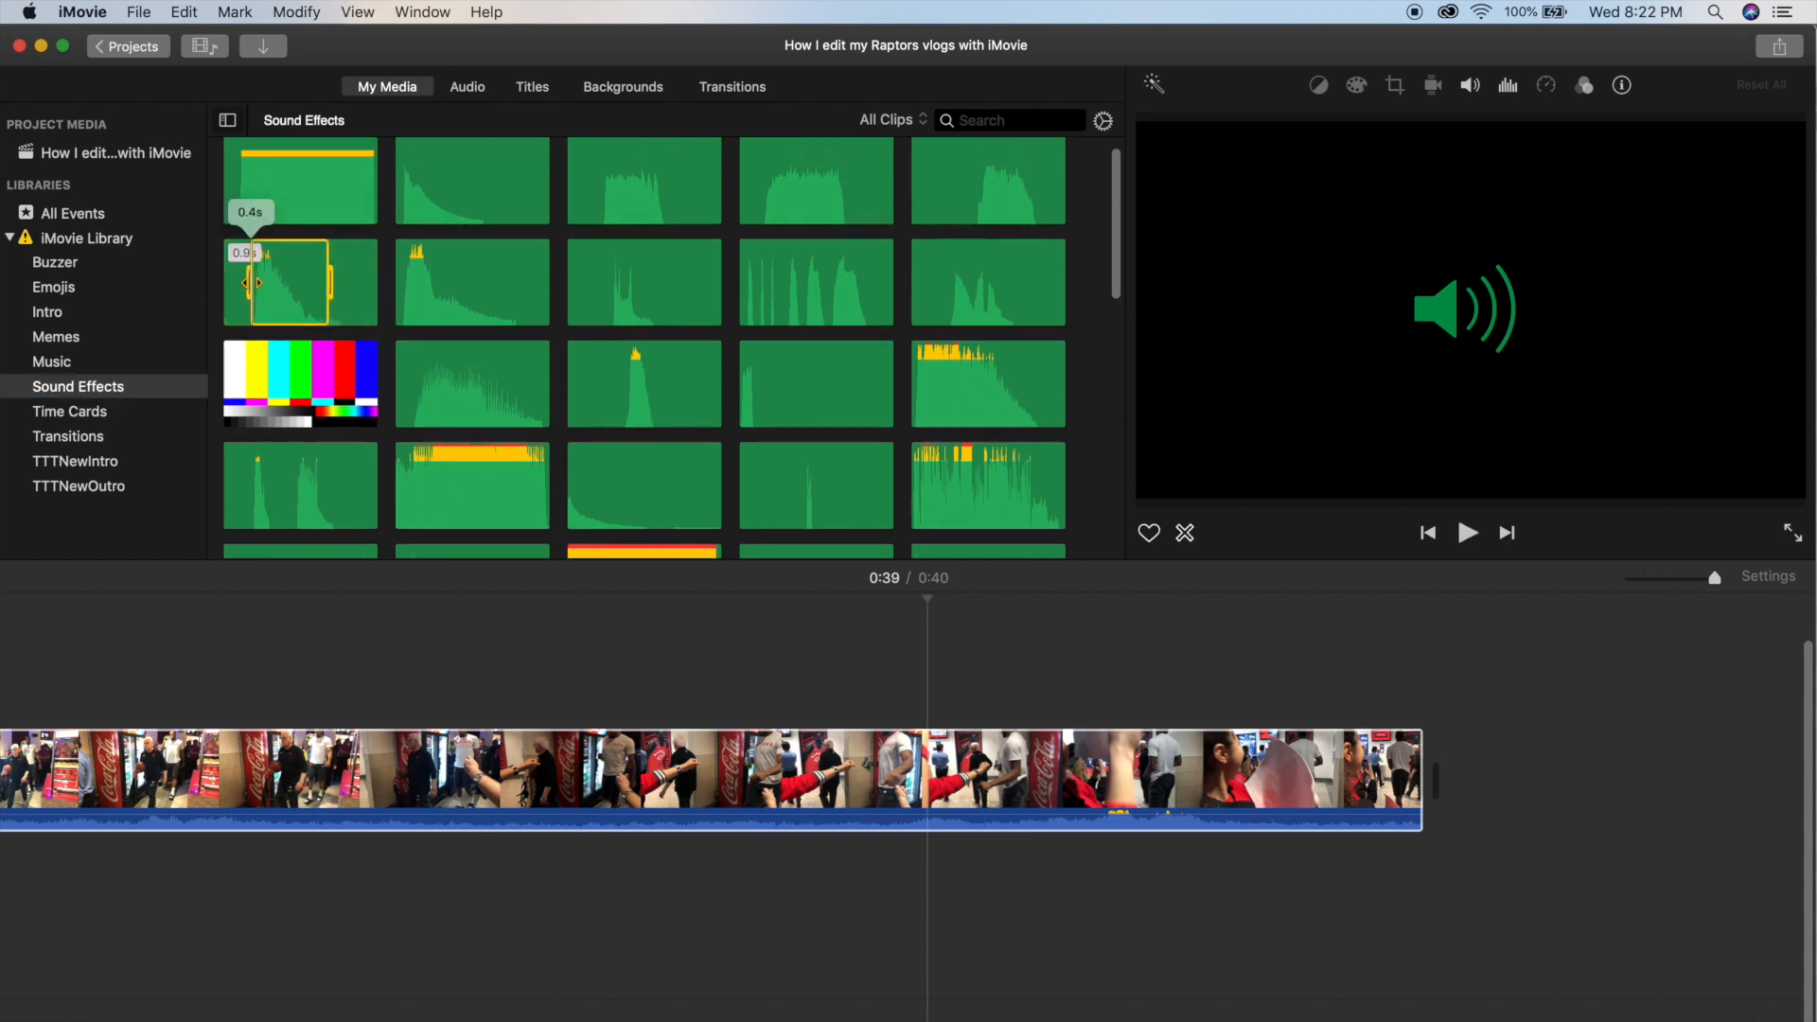
{"action": "left_click_drag", "start_coordinate": [289, 294], "coordinate": [897, 889]}
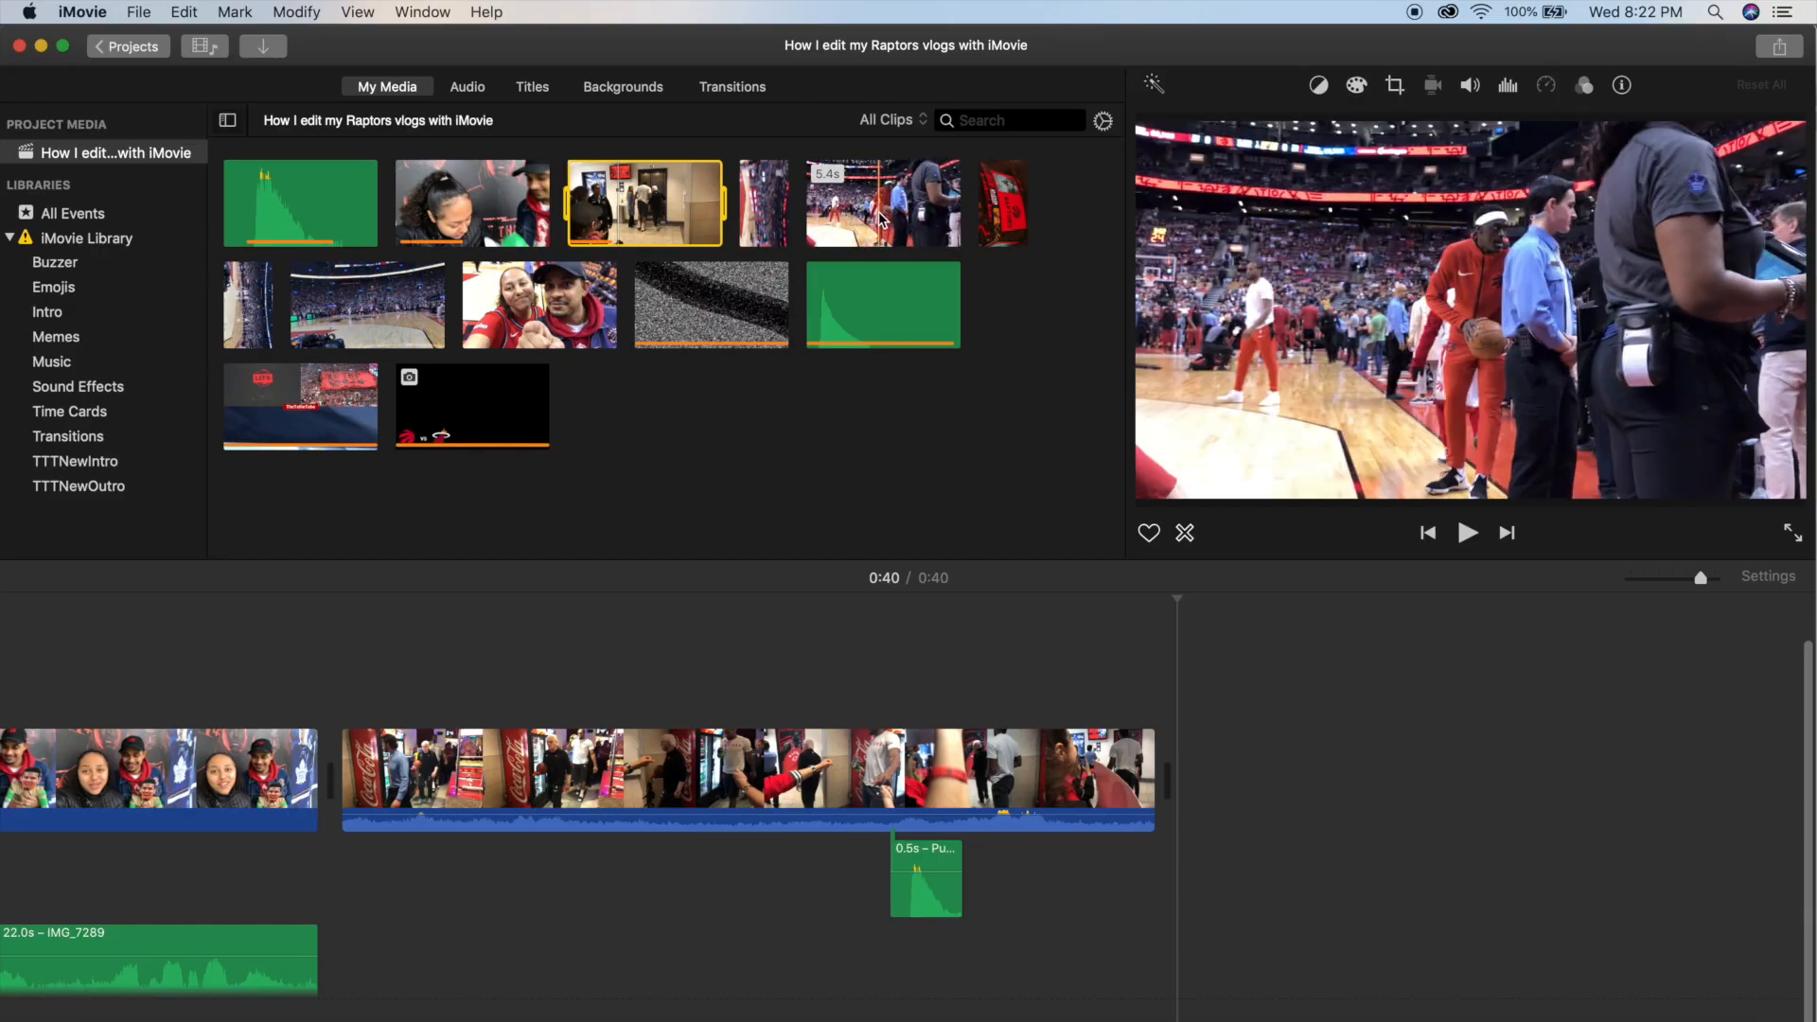
Append the 5.4-second courtside warm-up clip after the hallway clip and cut away its first 2.6 seconds.
{"action": "left_click_drag", "start_coordinate": [880, 219], "coordinate": [1238, 776]}
{"action": "scroll", "coordinate": [1230, 778], "scroll_direction": "right", "scroll_amount": 5}
{"action": "key", "text": "super+equal"}
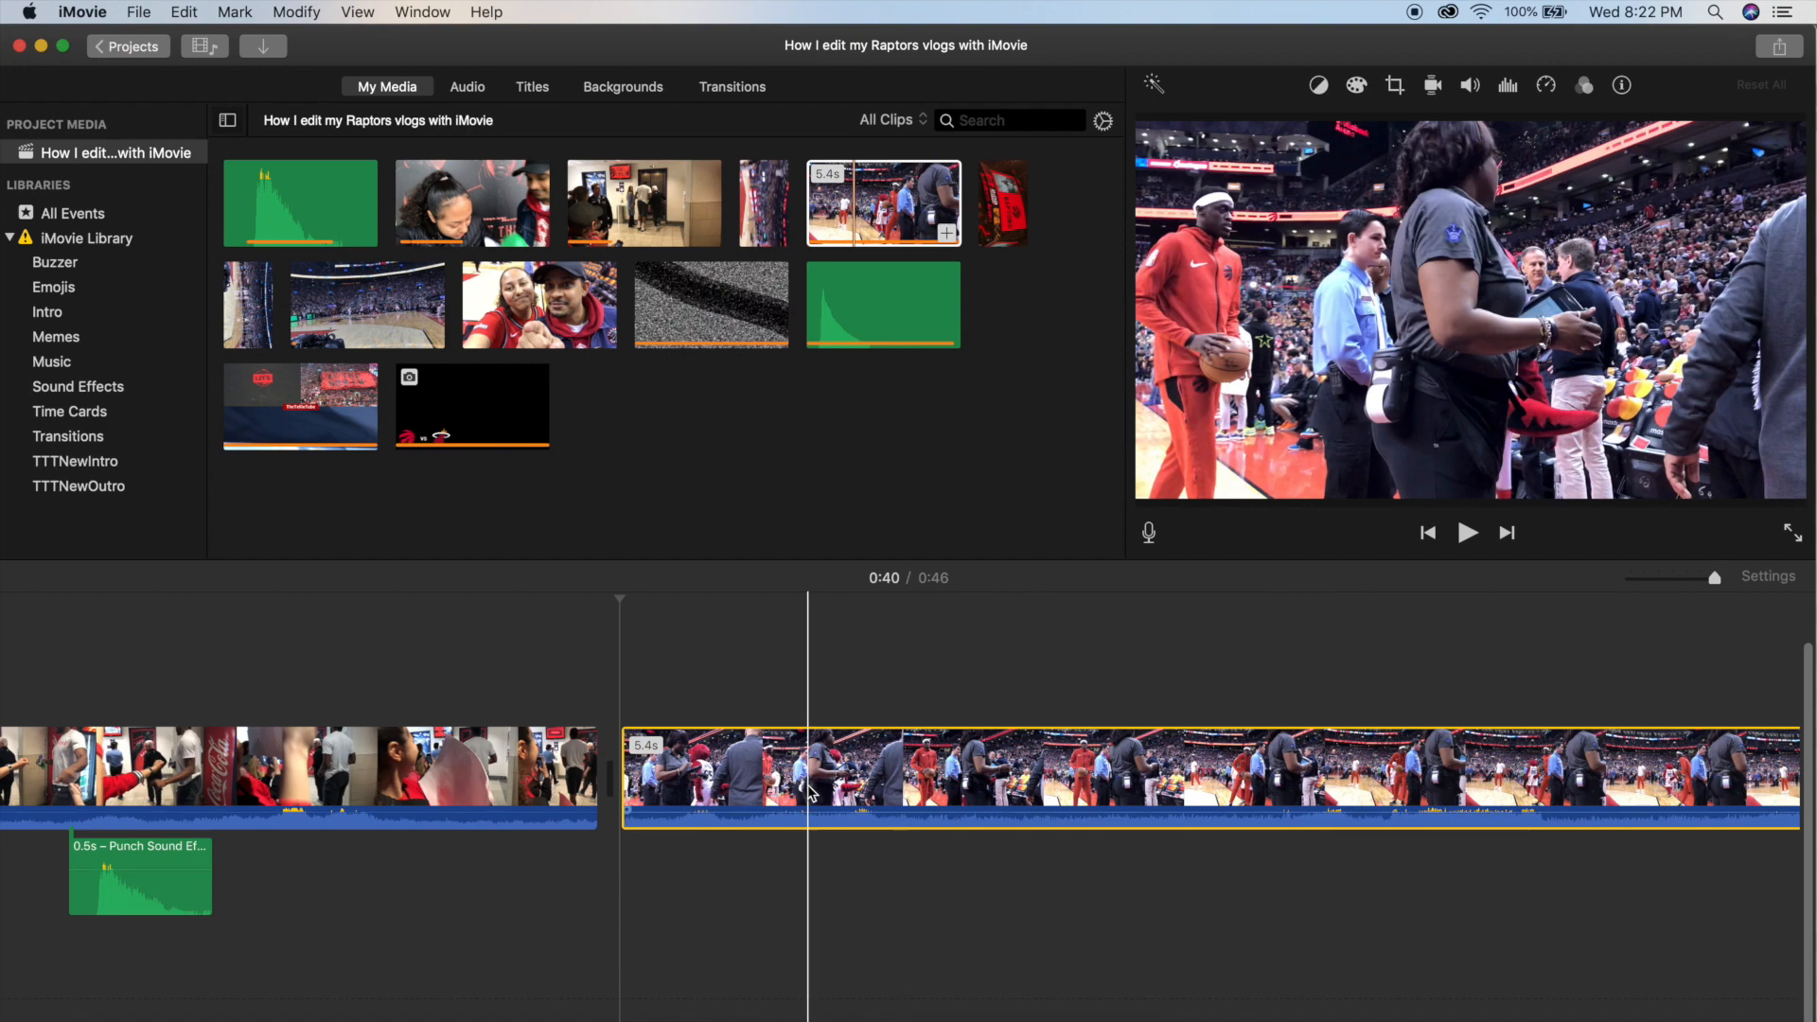
{"action": "scroll", "coordinate": [1067, 774], "scroll_direction": "right", "scroll_amount": 3}
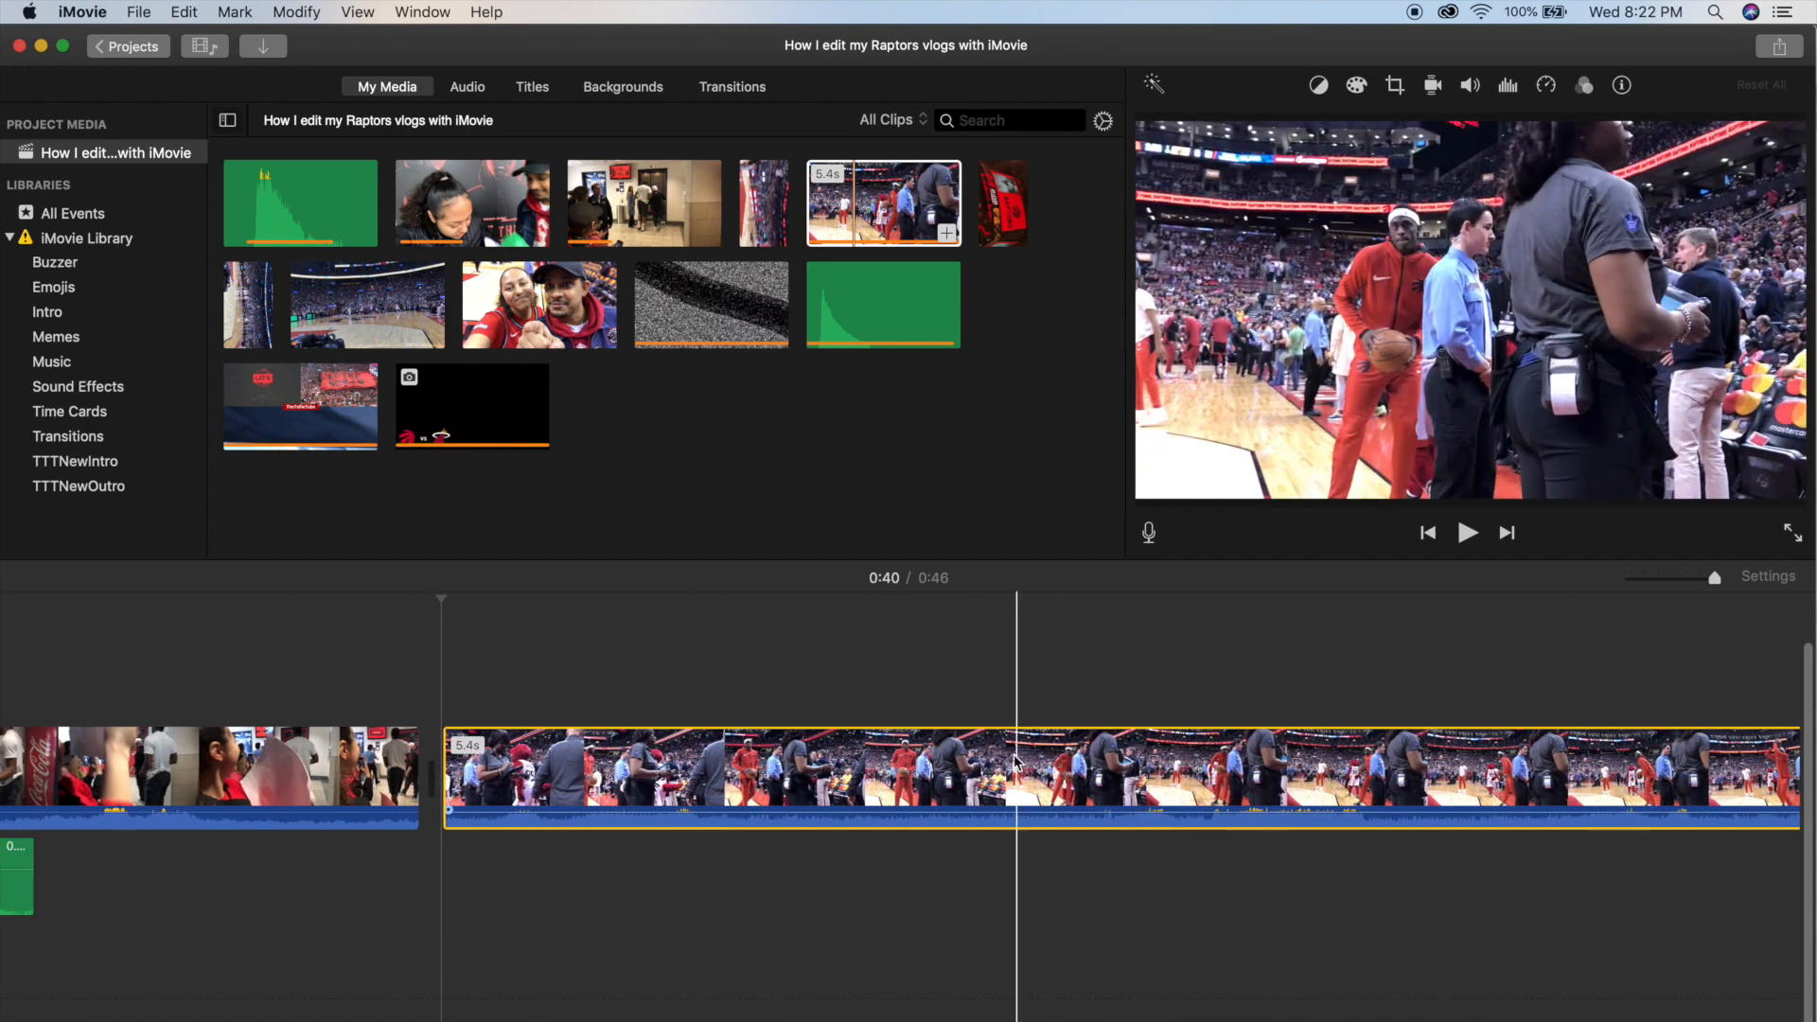
{"action": "key", "text": "super+b"}
{"action": "key", "text": "BackSpace"}
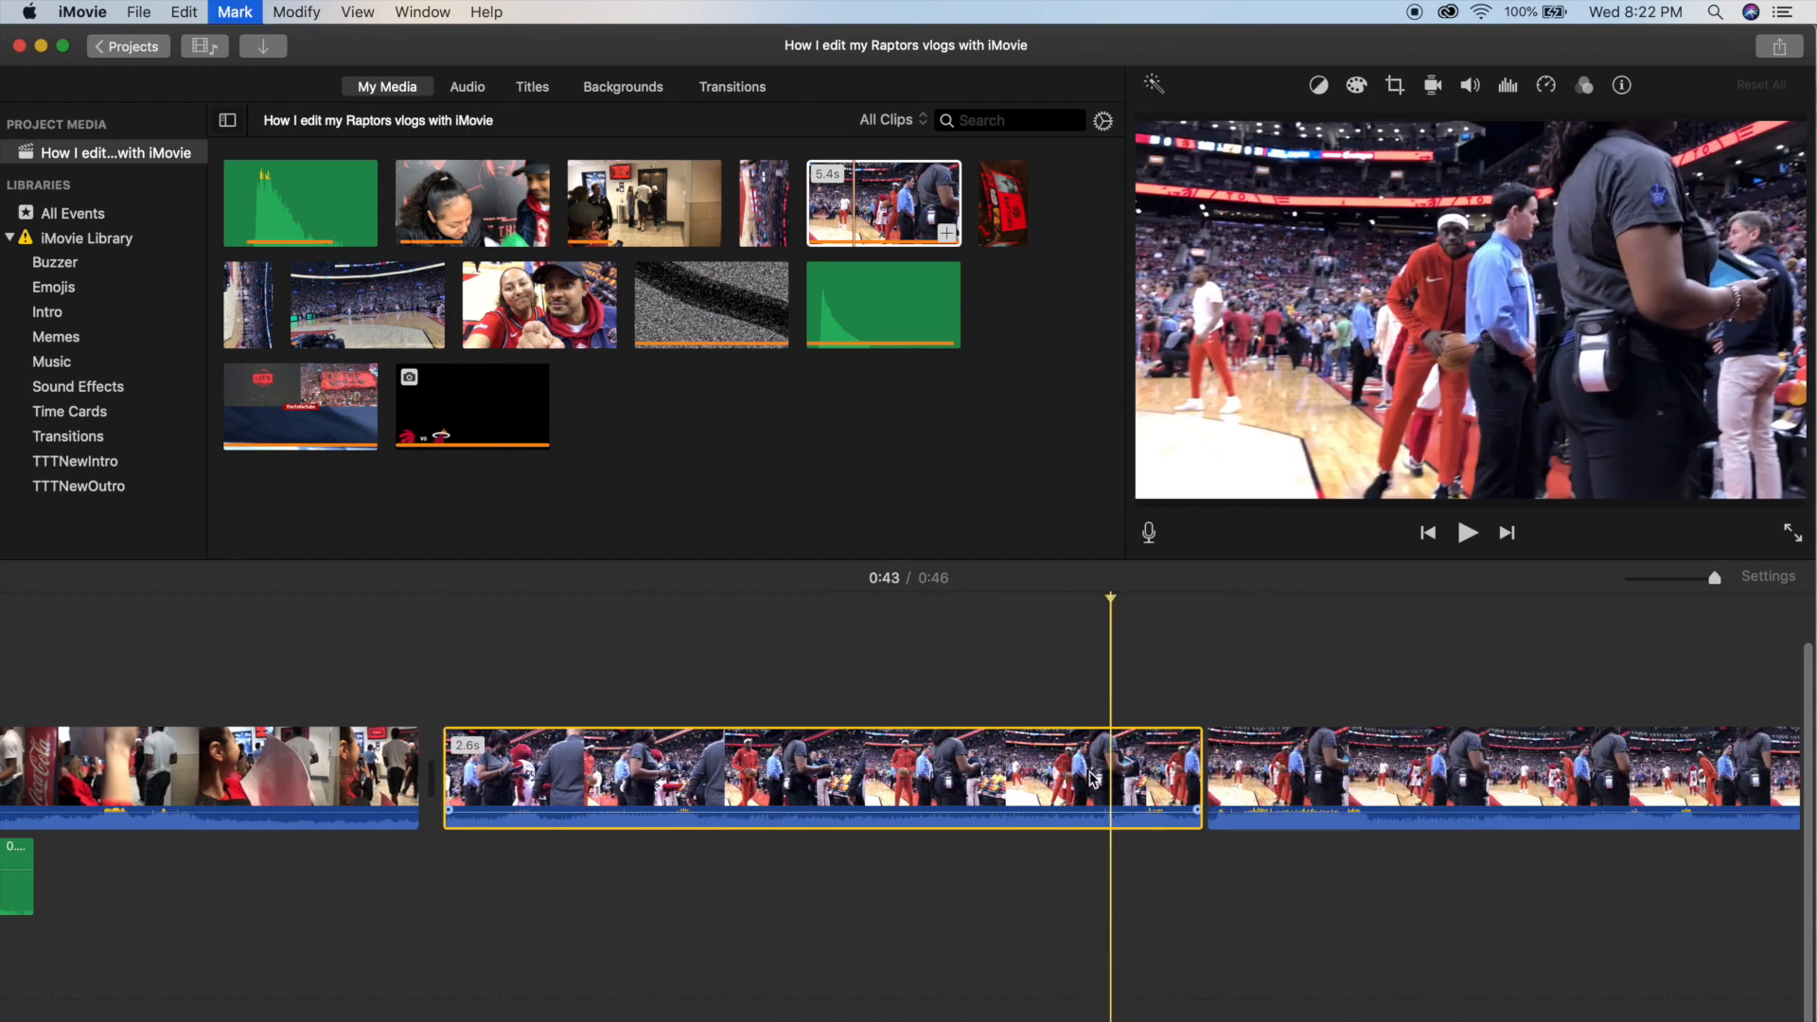
Extend the start of the warm-up clip to bring its length to 3.2 seconds, and play it back.
{"action": "key", "text": "space"}
{"action": "key", "text": "space"}
{"action": "left_click_drag", "start_coordinate": [445, 770], "coordinate": [310, 779]}
{"action": "key", "text": "space"}
{"action": "key", "text": "space"}
{"action": "key", "text": "space"}
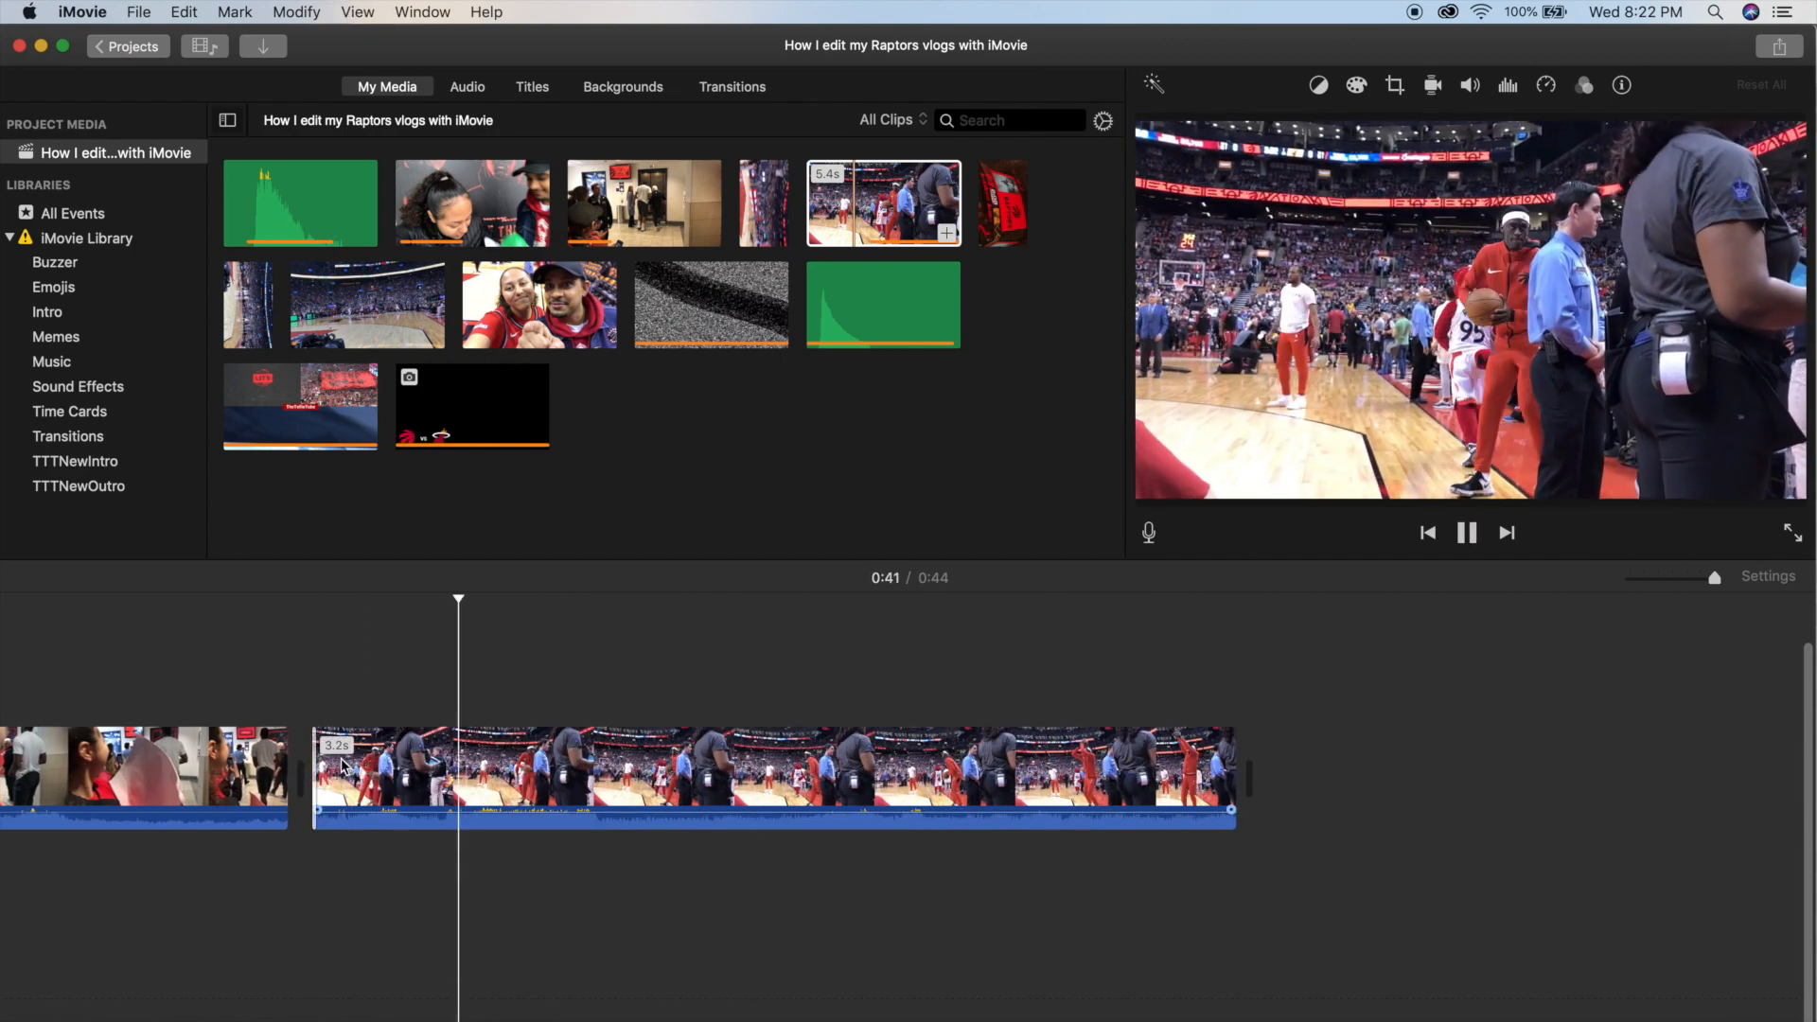
Detach the audio from the 3.2-second warm-up clip.
{"action": "scroll", "coordinate": [852, 772], "scroll_direction": "left", "scroll_amount": 5}
{"action": "left_click", "coordinate": [538, 781]}
{"action": "right_click", "coordinate": [558, 771]}
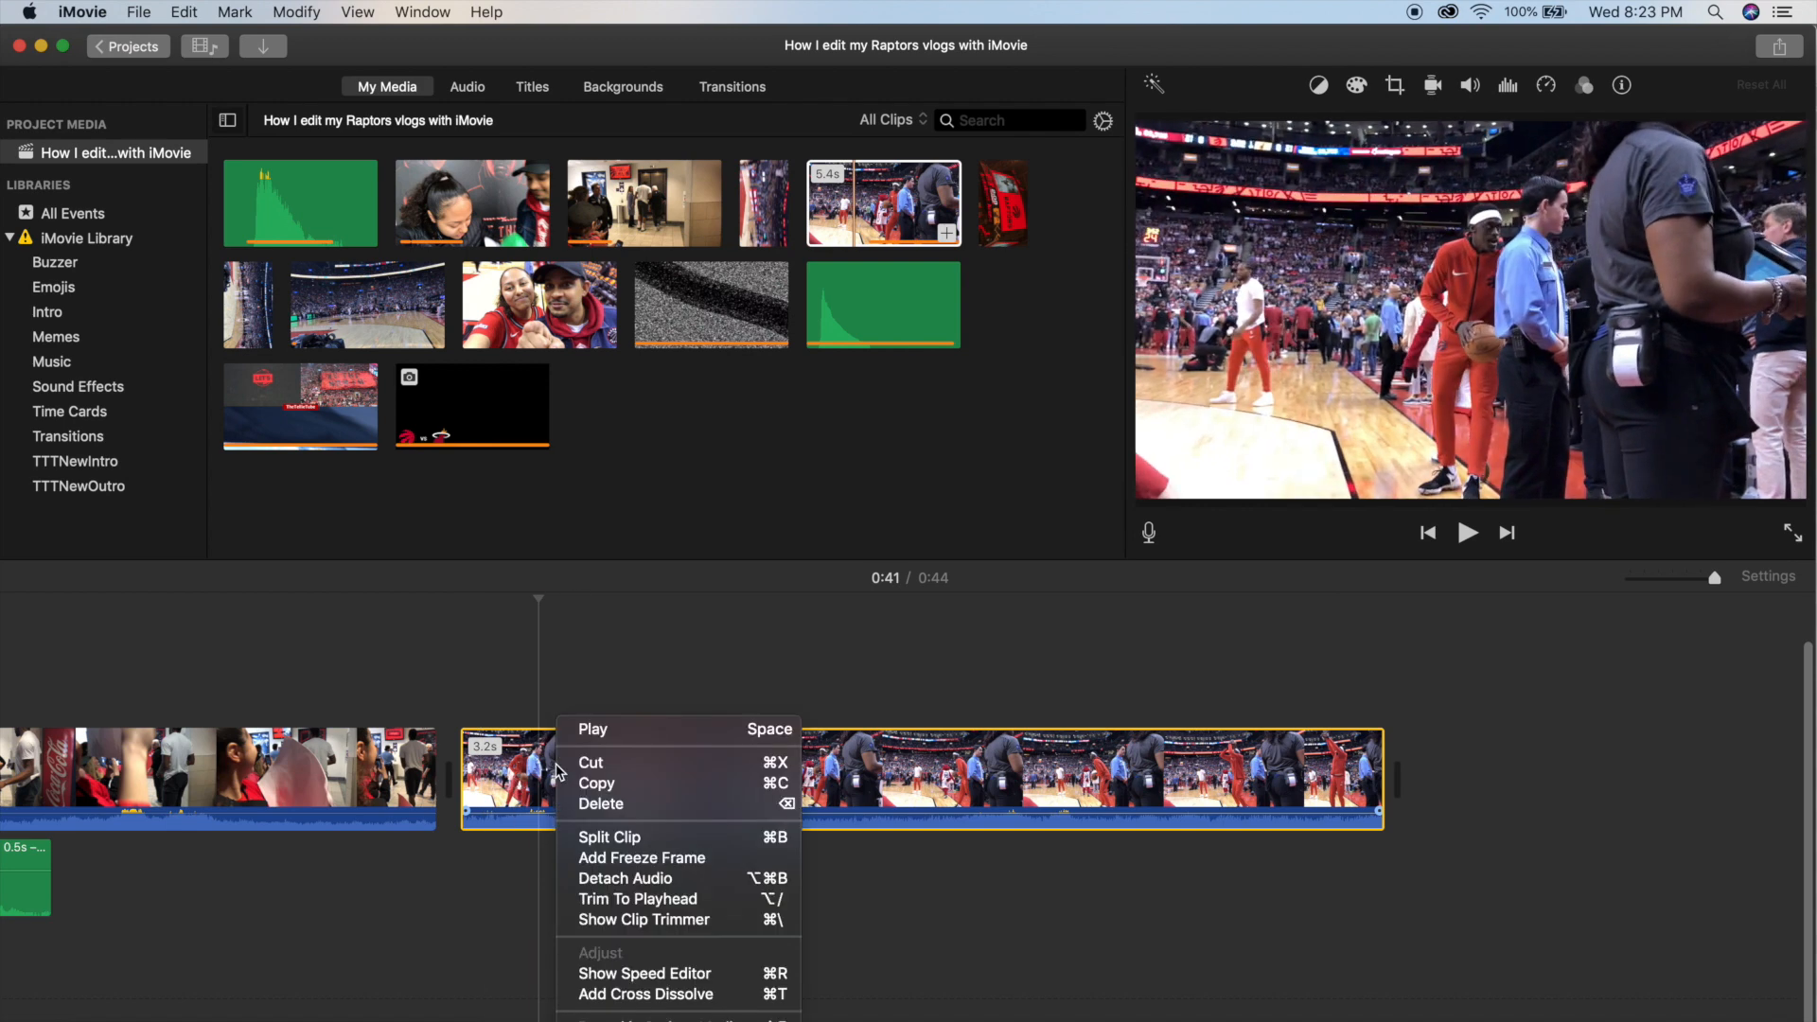
{"action": "left_click", "coordinate": [629, 879]}
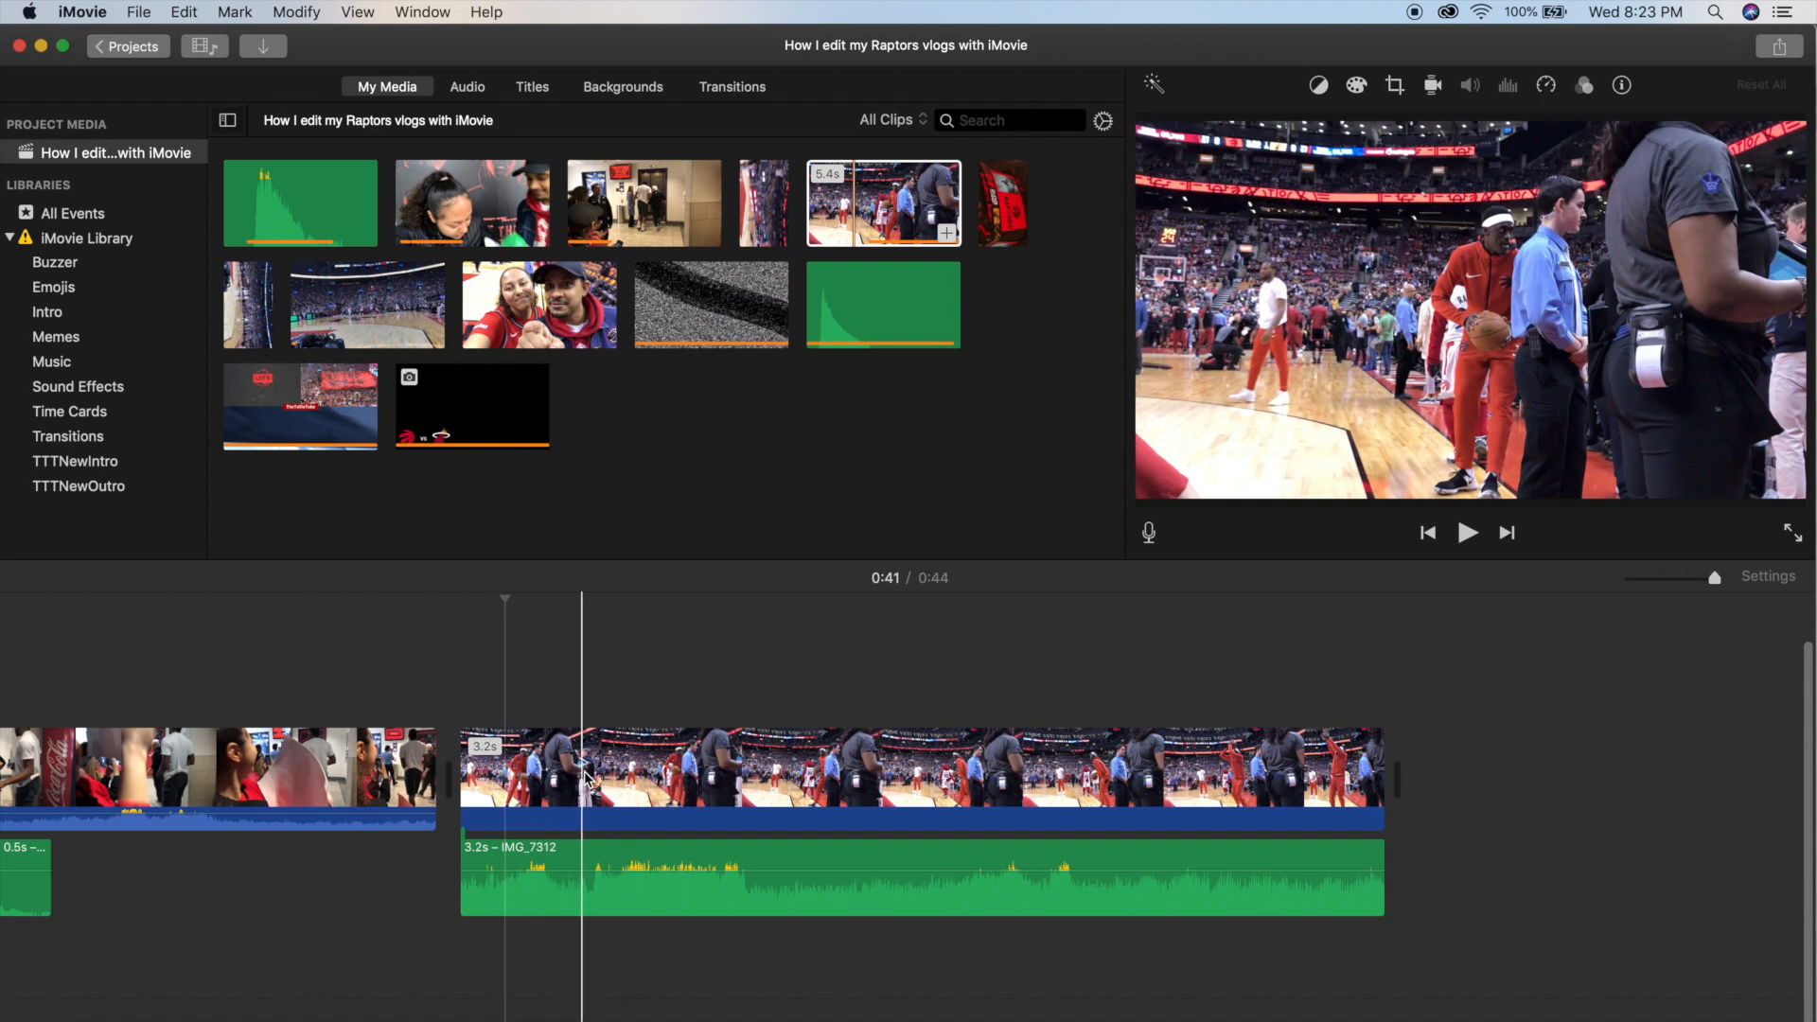
Split the warm-up video at about 0:41 and 0:42 and crop the middle piece to fill with a tighter frame.
{"action": "left_click", "coordinate": [679, 785]}
{"action": "key", "text": "super+b"}
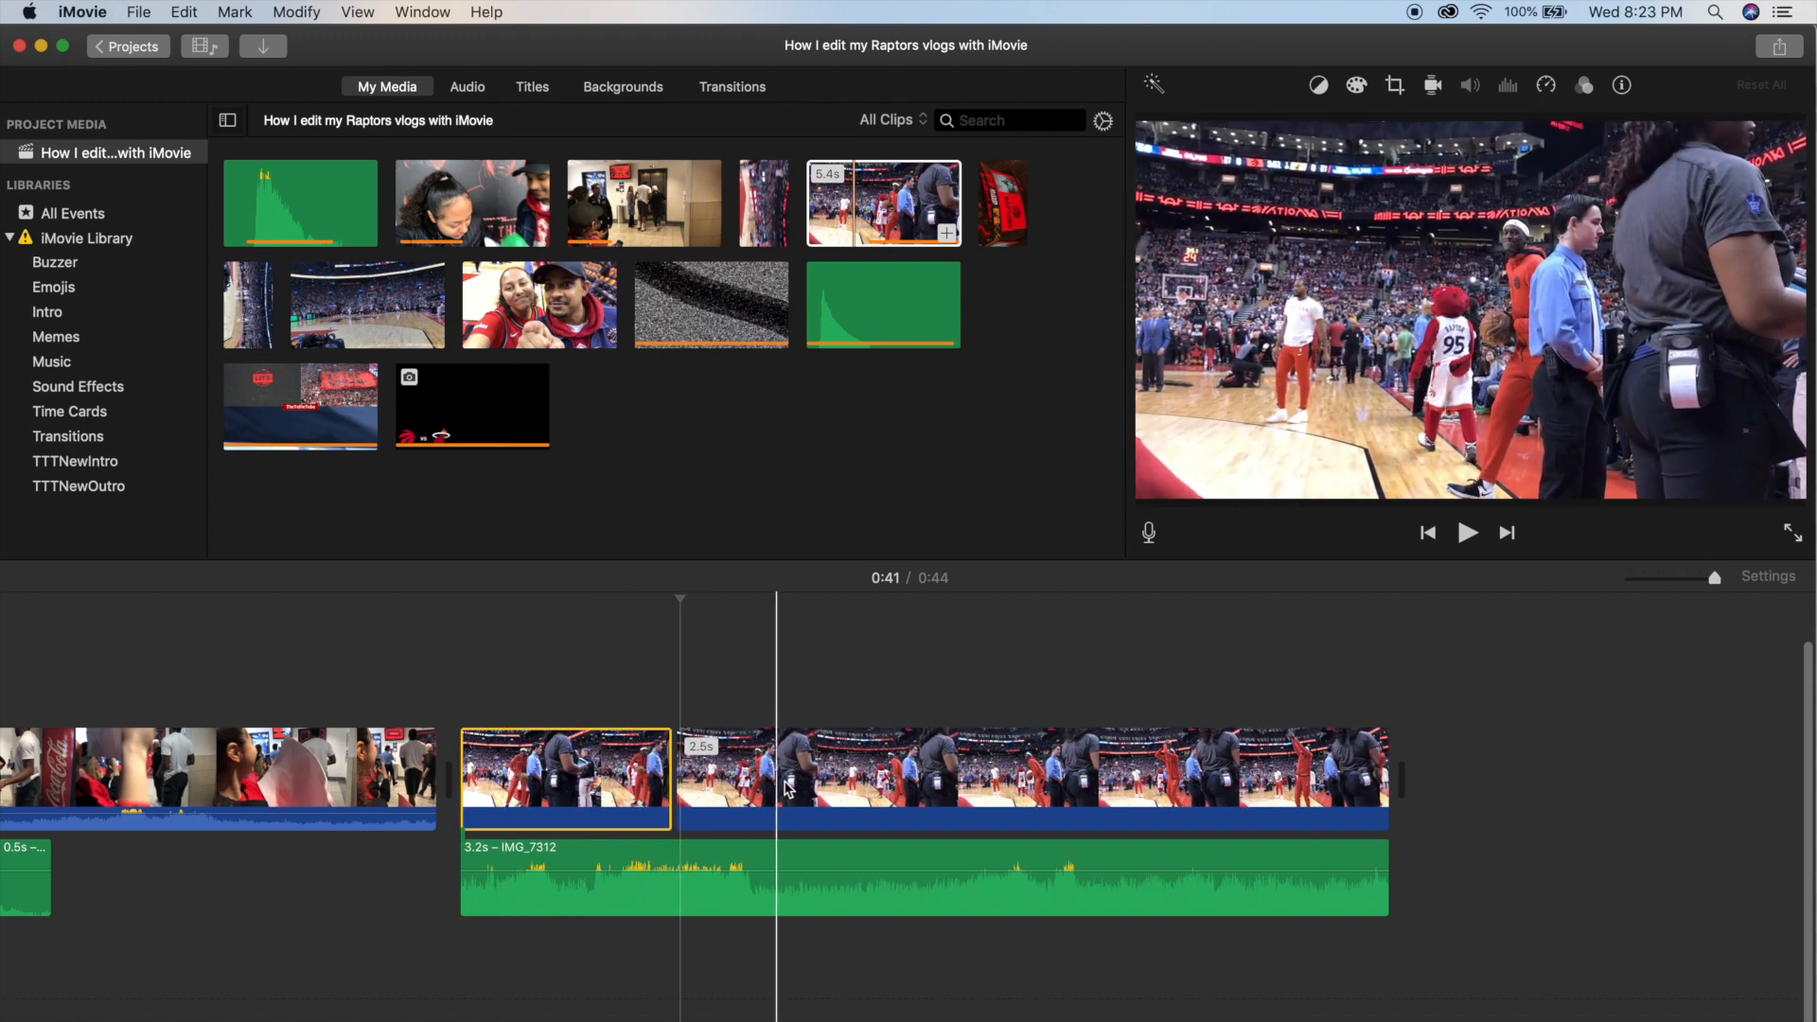
{"action": "left_click", "coordinate": [963, 785]}
{"action": "key", "text": "super+b"}
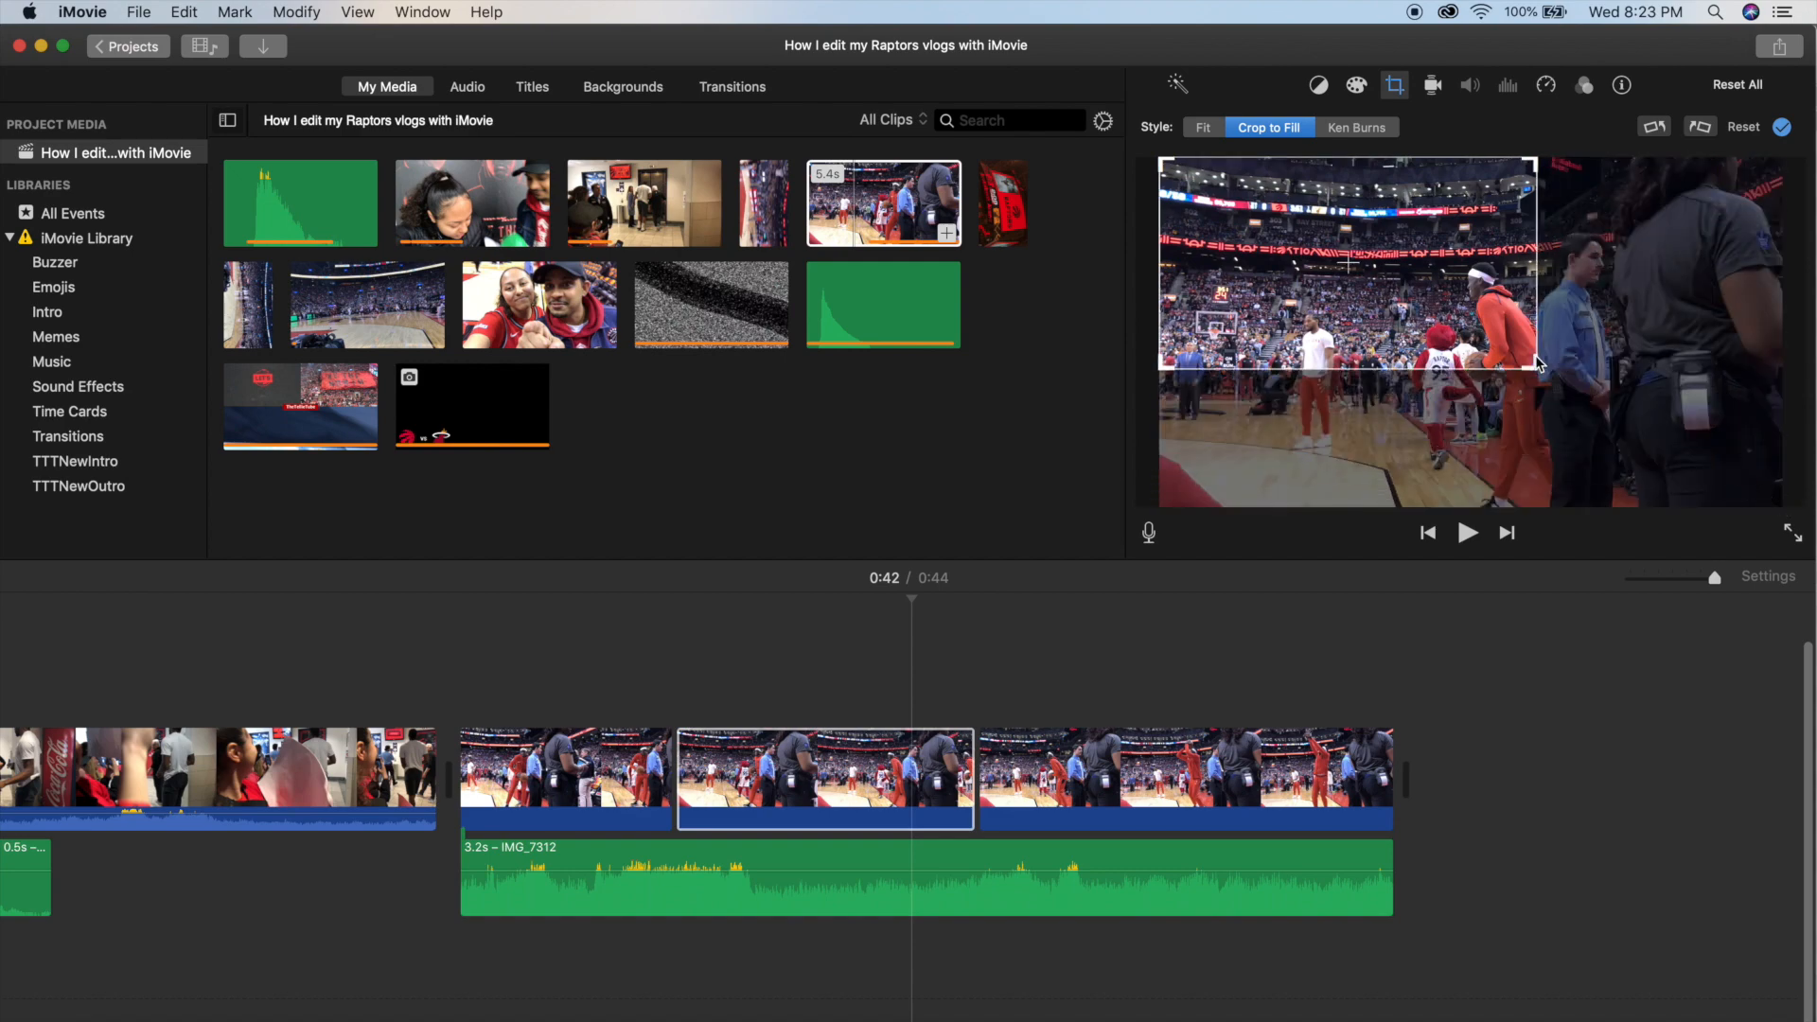
Play the three warm-up pieces through to check the cropped zoom against the detached audio.
{"action": "key", "text": "space"}
{"action": "key", "text": "space"}
{"action": "key", "text": "space"}
{"action": "key", "text": "space"}
{"action": "left_click", "coordinate": [453, 674]}
{"action": "key", "text": "space"}
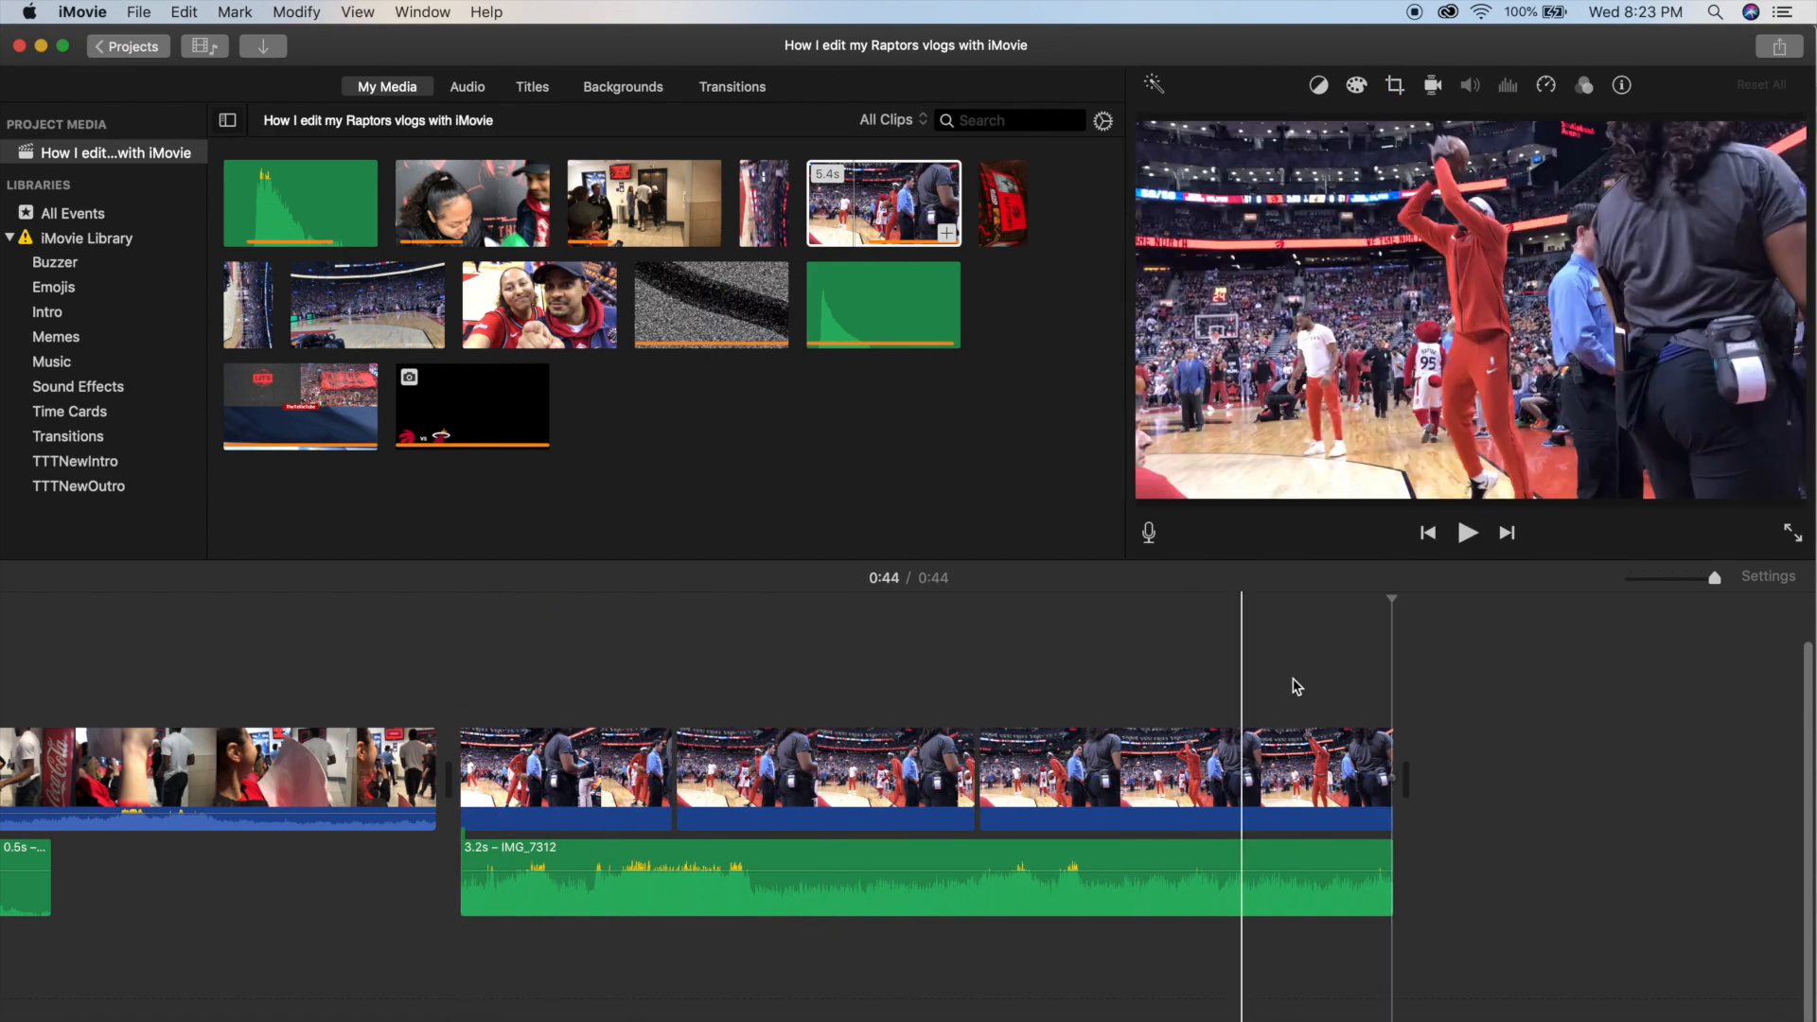
Append a 38.3-second portion of the vertical-thumbnail game clip after the warm-up pieces and trim its start slightly.
{"action": "left_click", "coordinate": [1418, 679]}
{"action": "key", "text": "super+minus"}
{"action": "key", "text": "super+minus"}
{"action": "scroll", "coordinate": [1387, 716], "scroll_direction": "right", "scroll_amount": 1}
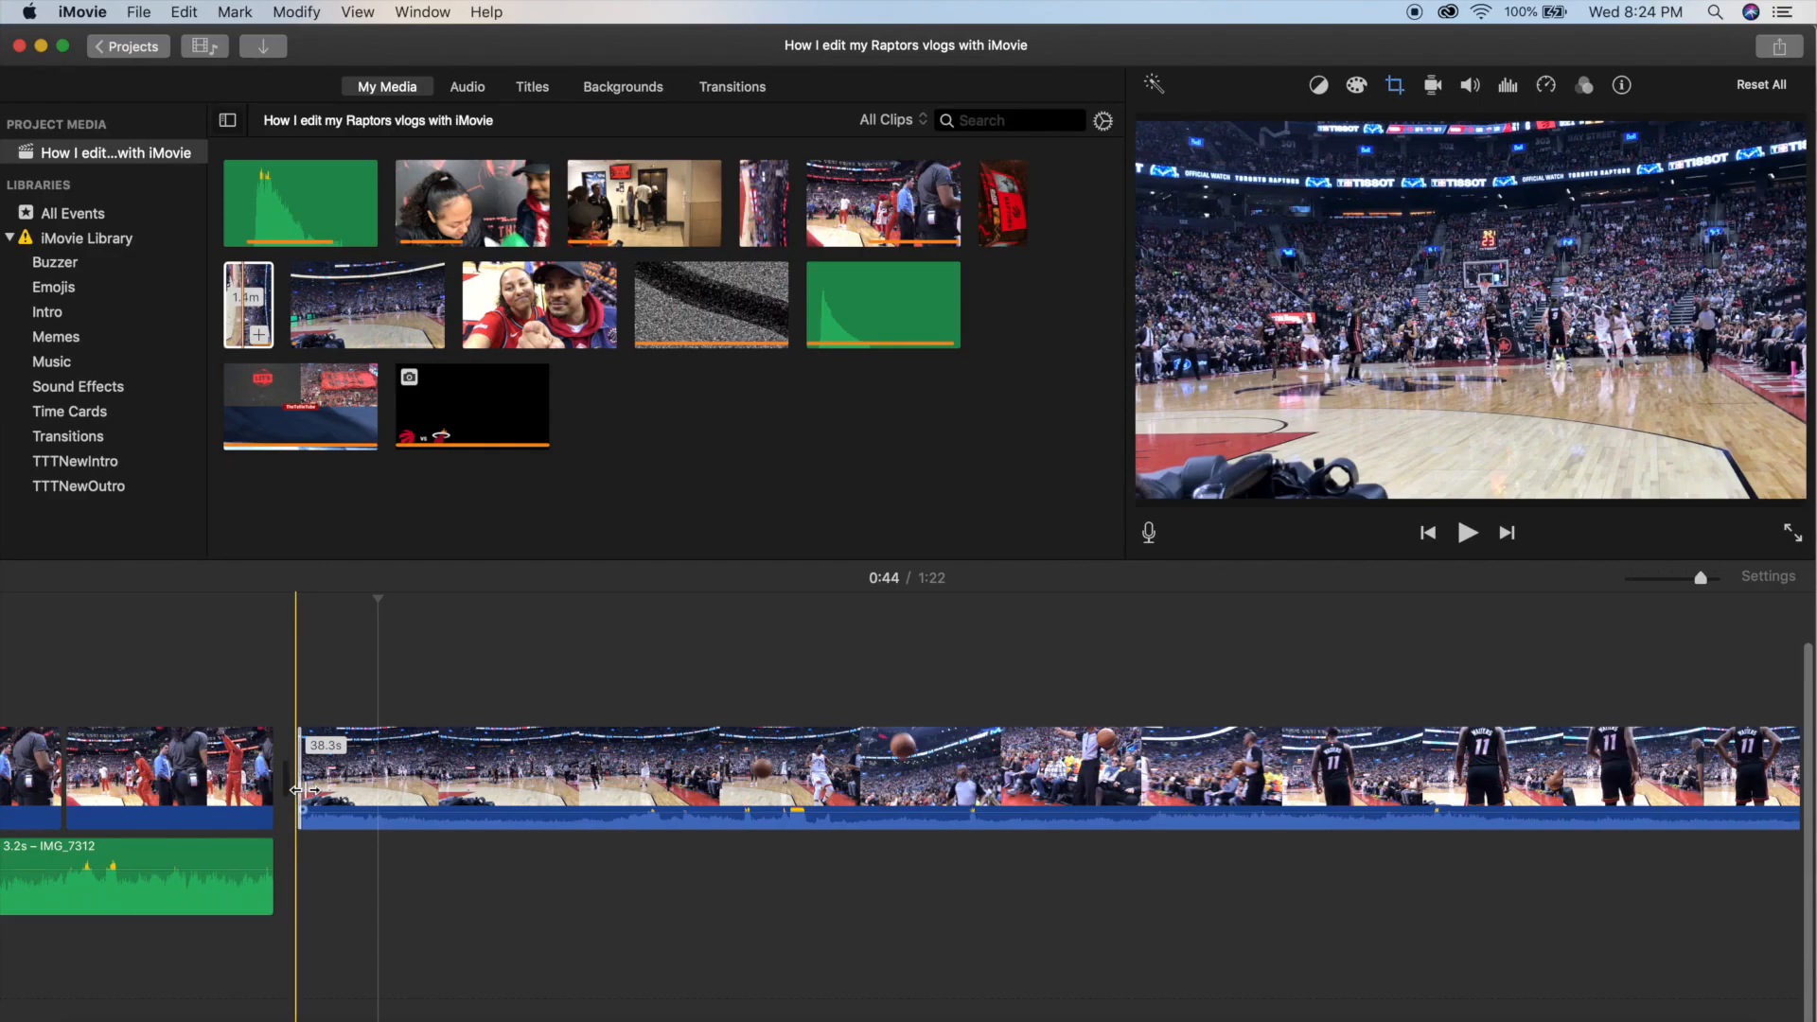
{"action": "left_click_drag", "start_coordinate": [296, 790], "coordinate": [428, 795]}
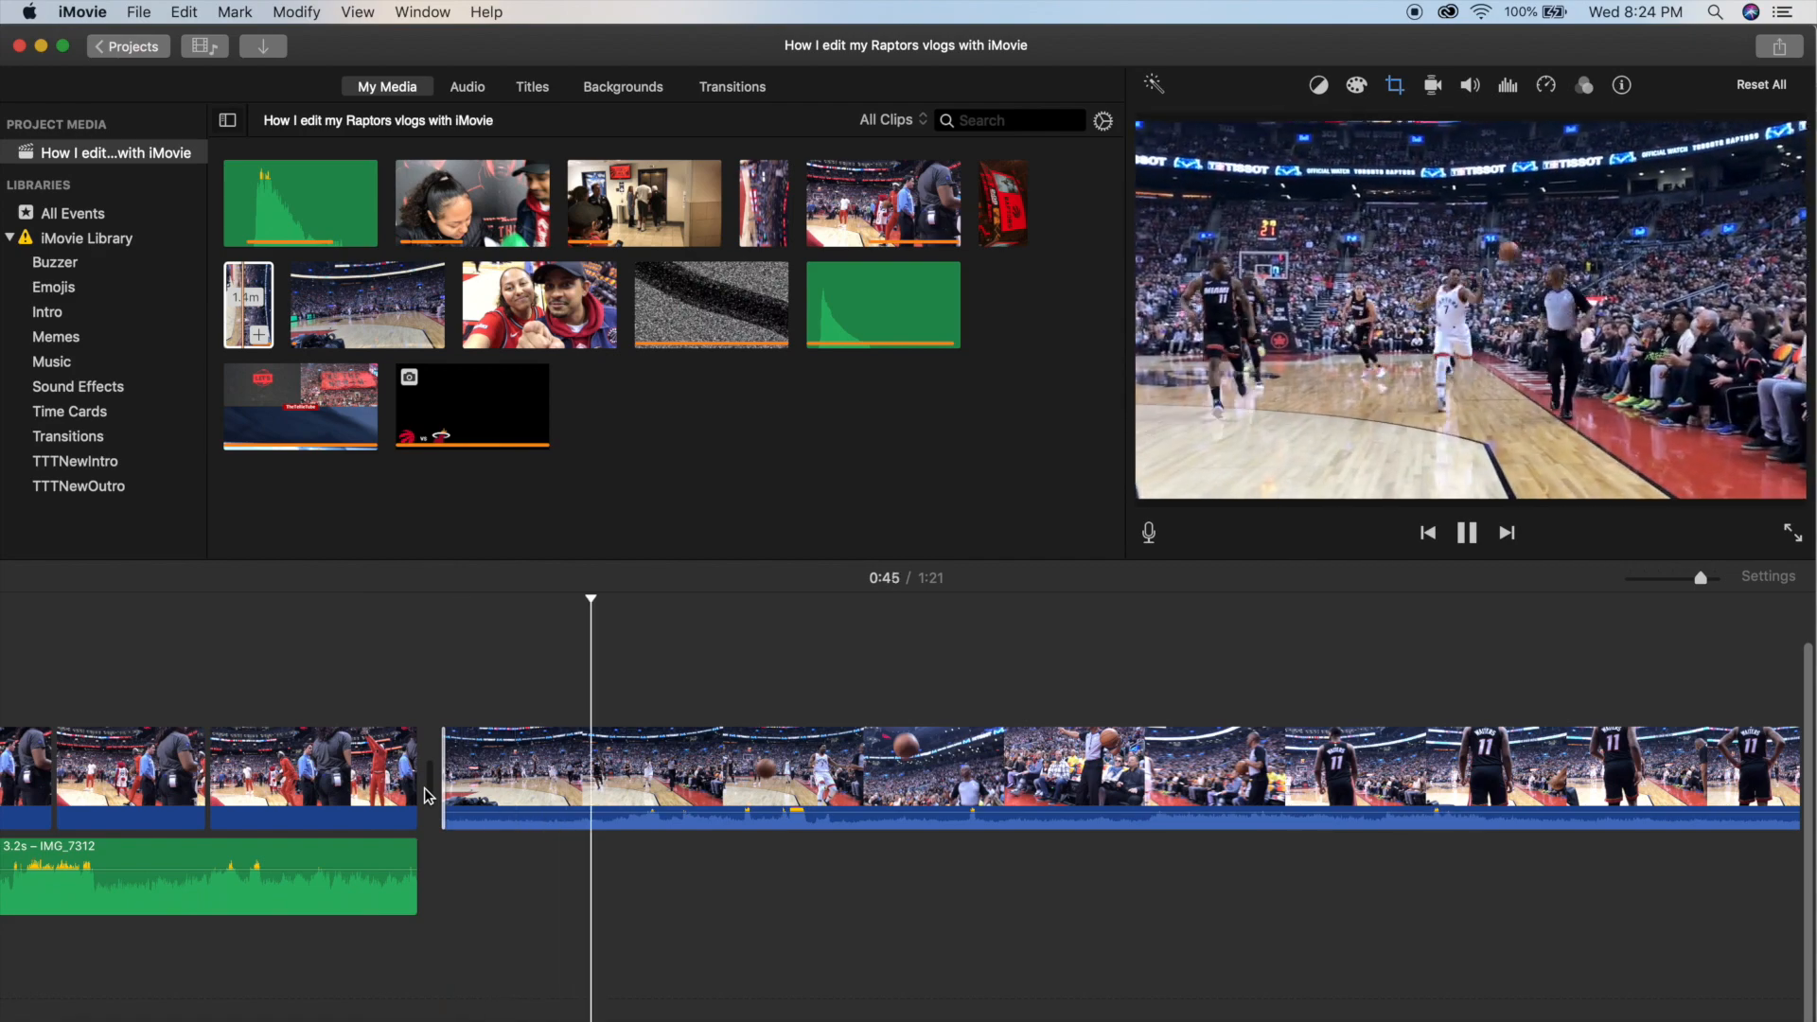
Split the appended game clip shortly after the shot and delete the remainder, keeping 3.6 seconds.
{"action": "left_click", "coordinate": [943, 774]}
{"action": "key", "text": "super+b"}
{"action": "key", "text": "Delete"}
{"action": "key", "text": "super+equal"}
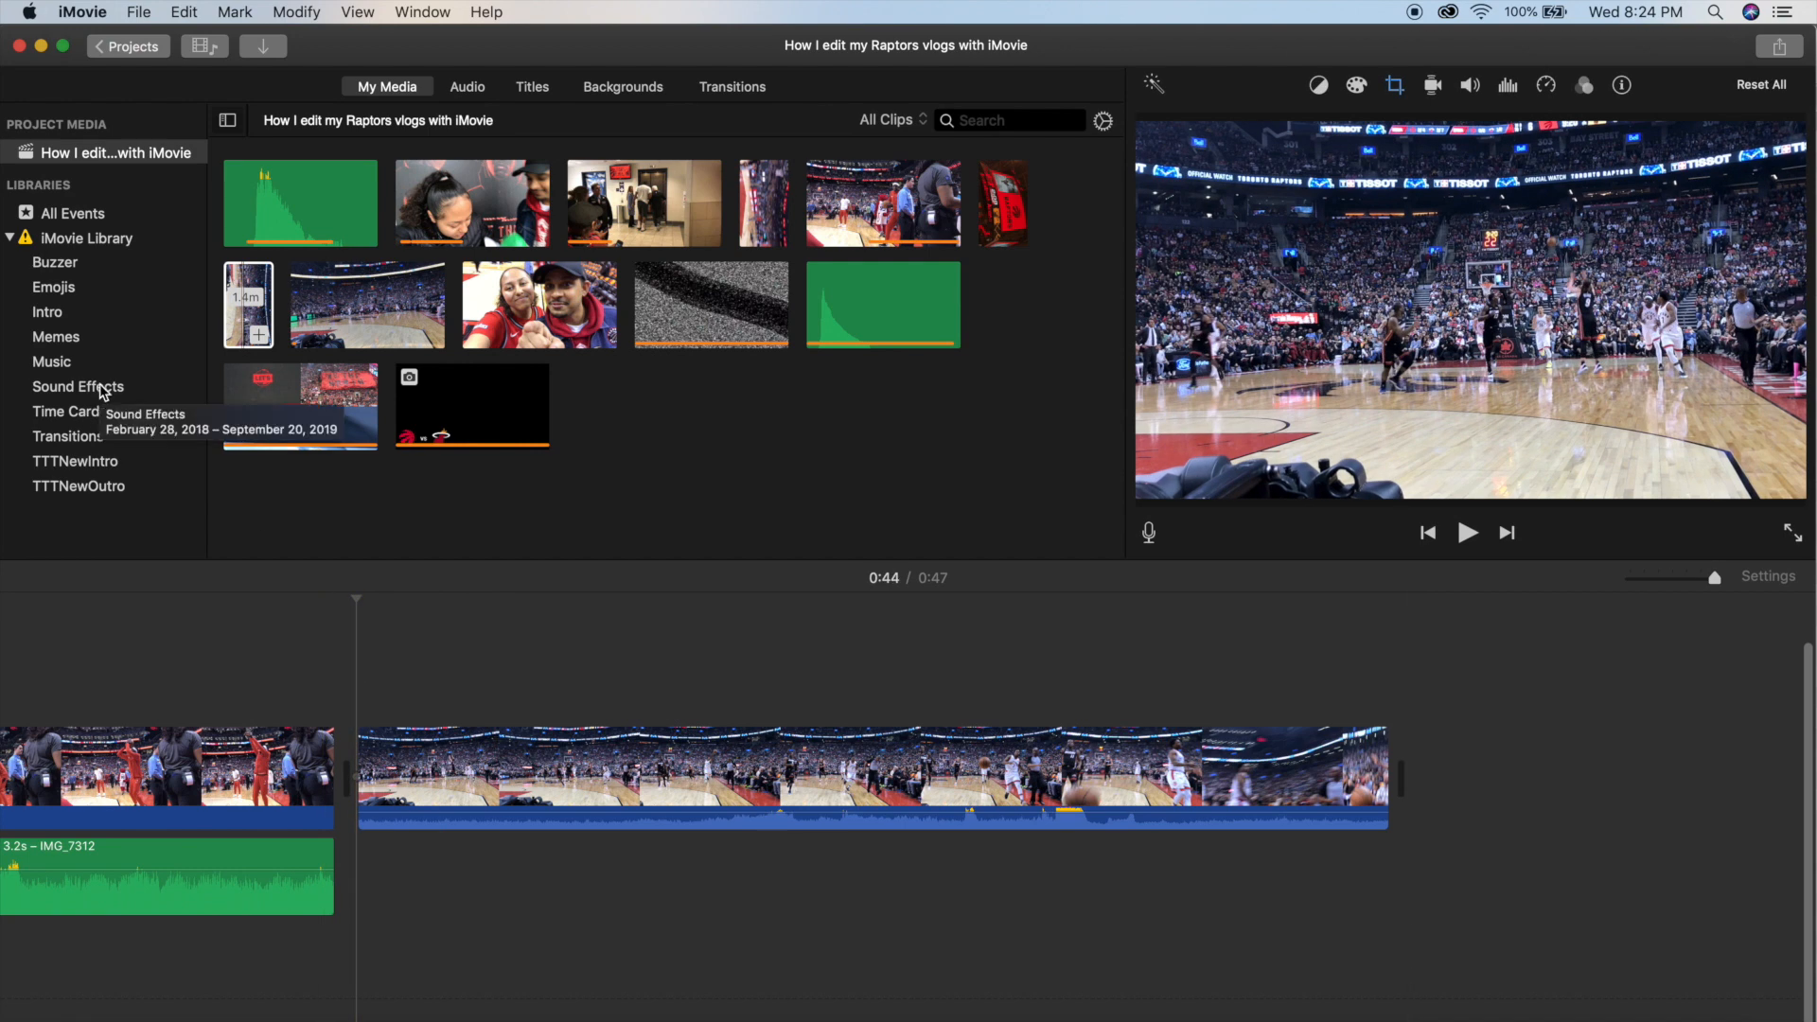
Select a 1.0-second portion of the 3.0-second cartoon fart sound in the Sound Effects event and place it under the shot.
{"action": "left_click", "coordinate": [103, 389]}
{"action": "key", "text": "space"}
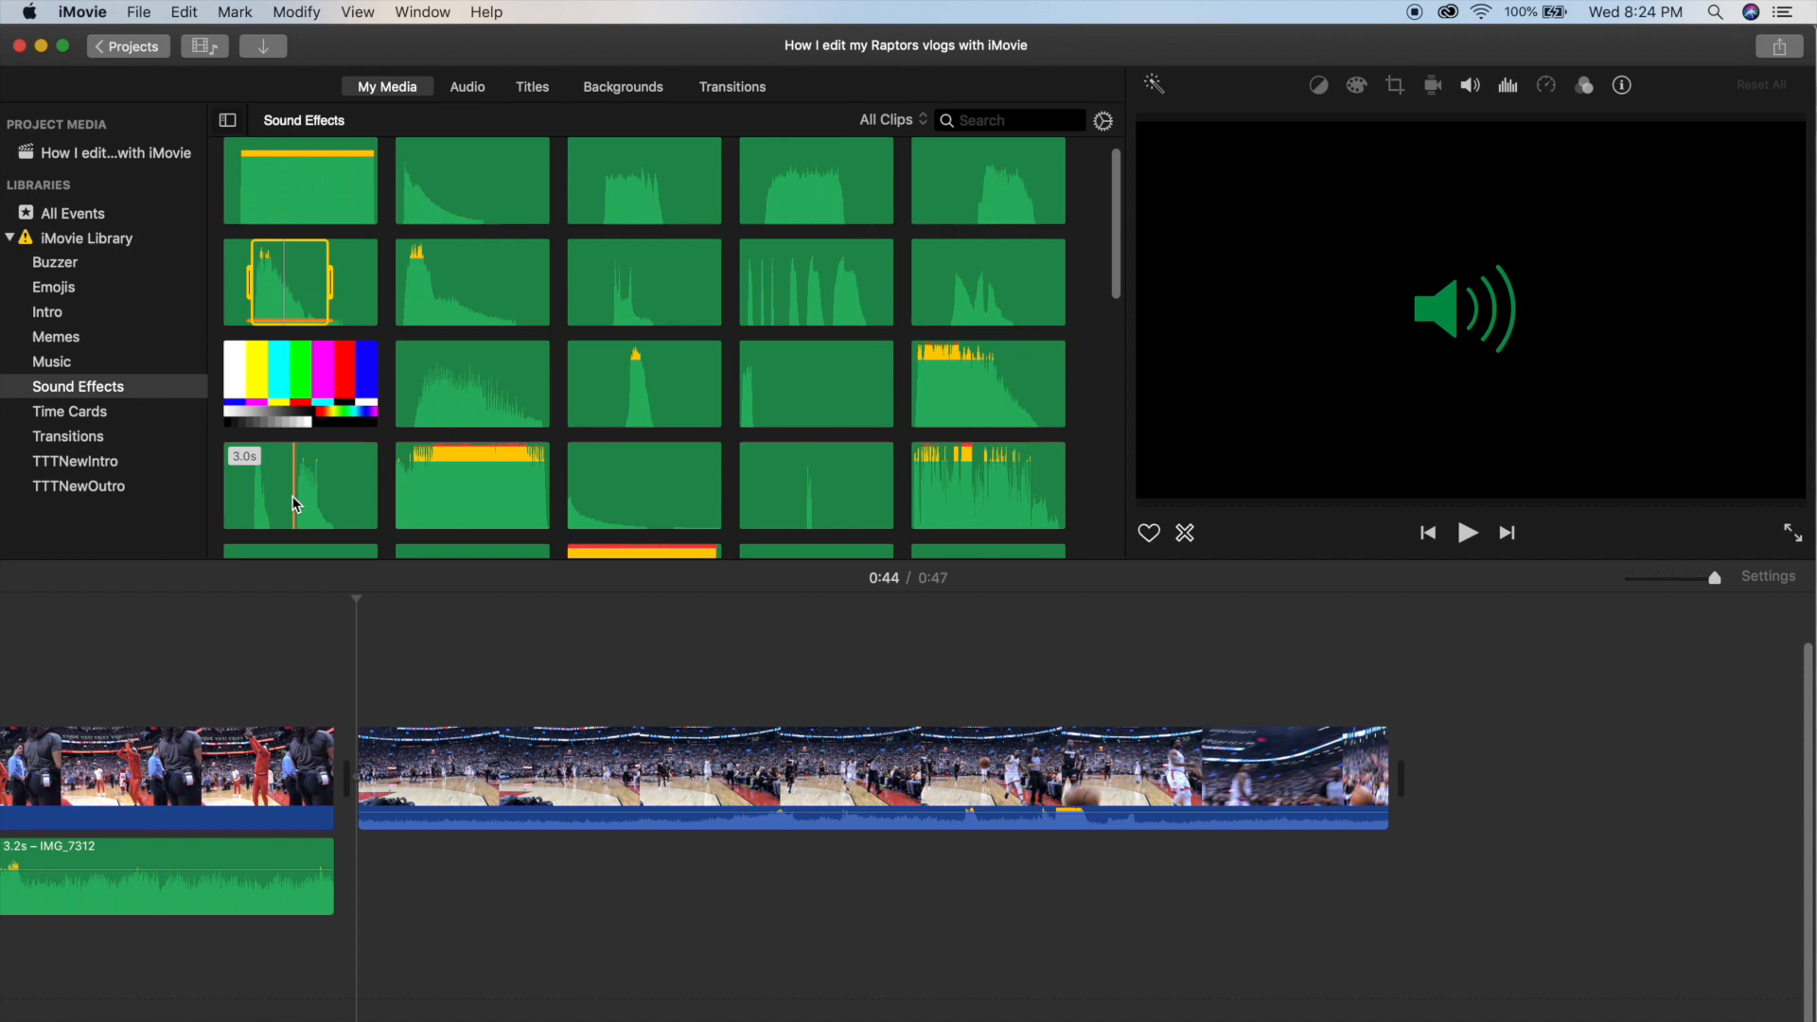
{"action": "left_click_drag", "start_coordinate": [242, 486], "coordinate": [292, 487]}
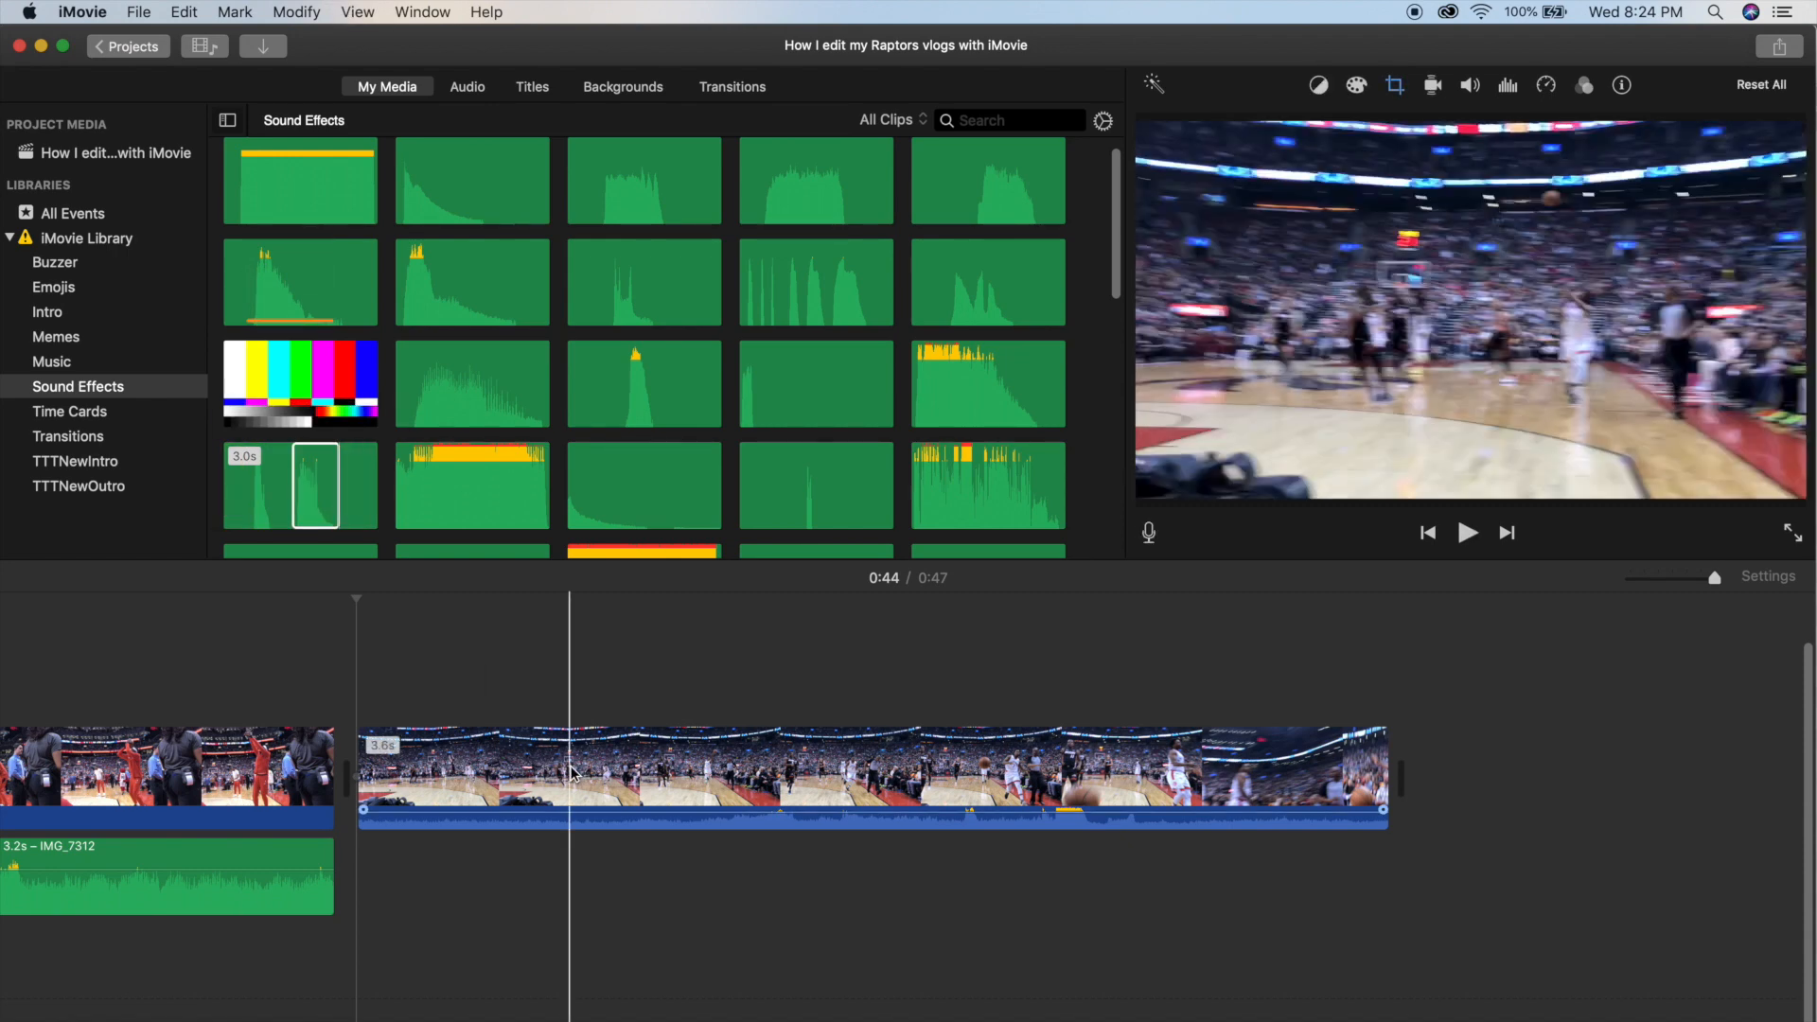
{"action": "left_click", "coordinate": [717, 777]}
{"action": "left_click_drag", "start_coordinate": [315, 491], "coordinate": [710, 884]}
{"action": "key", "text": "space"}
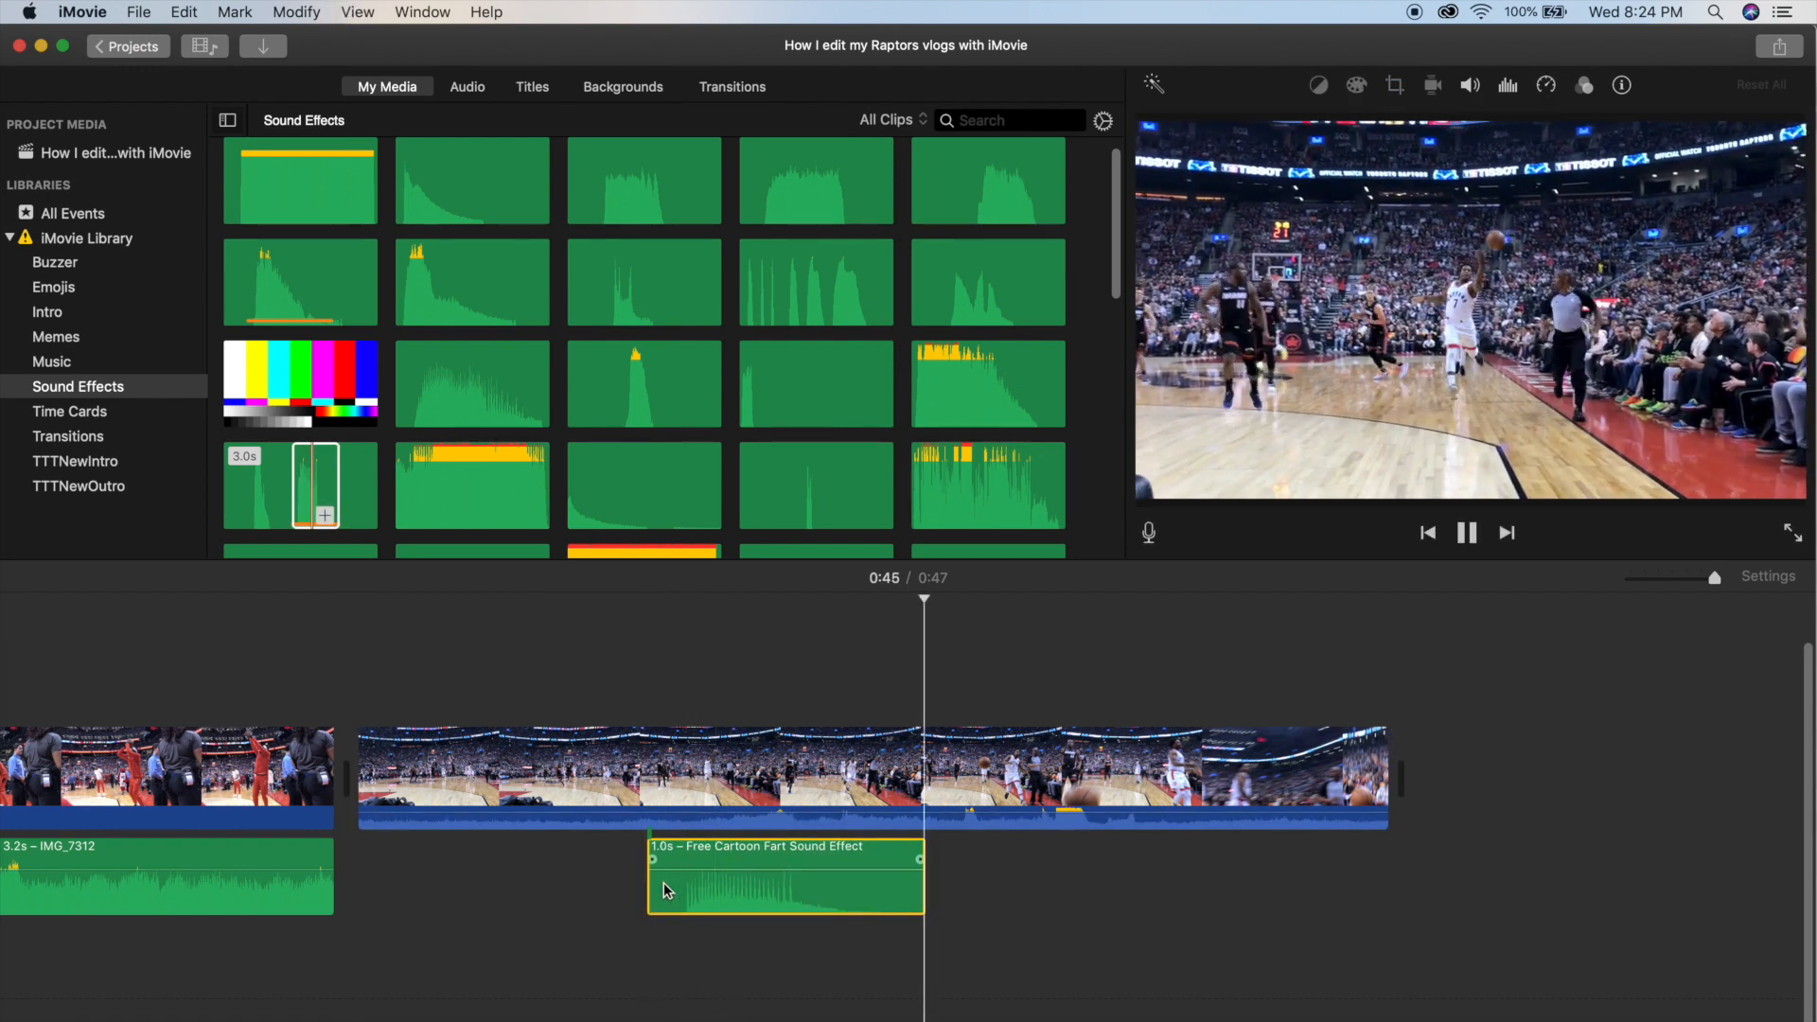
Shift the cartoon fart sound slightly later under the game clip and play the timing back.
{"action": "key", "text": "space"}
{"action": "left_click_drag", "start_coordinate": [694, 886], "coordinate": [720, 890]}
{"action": "key", "text": "space"}
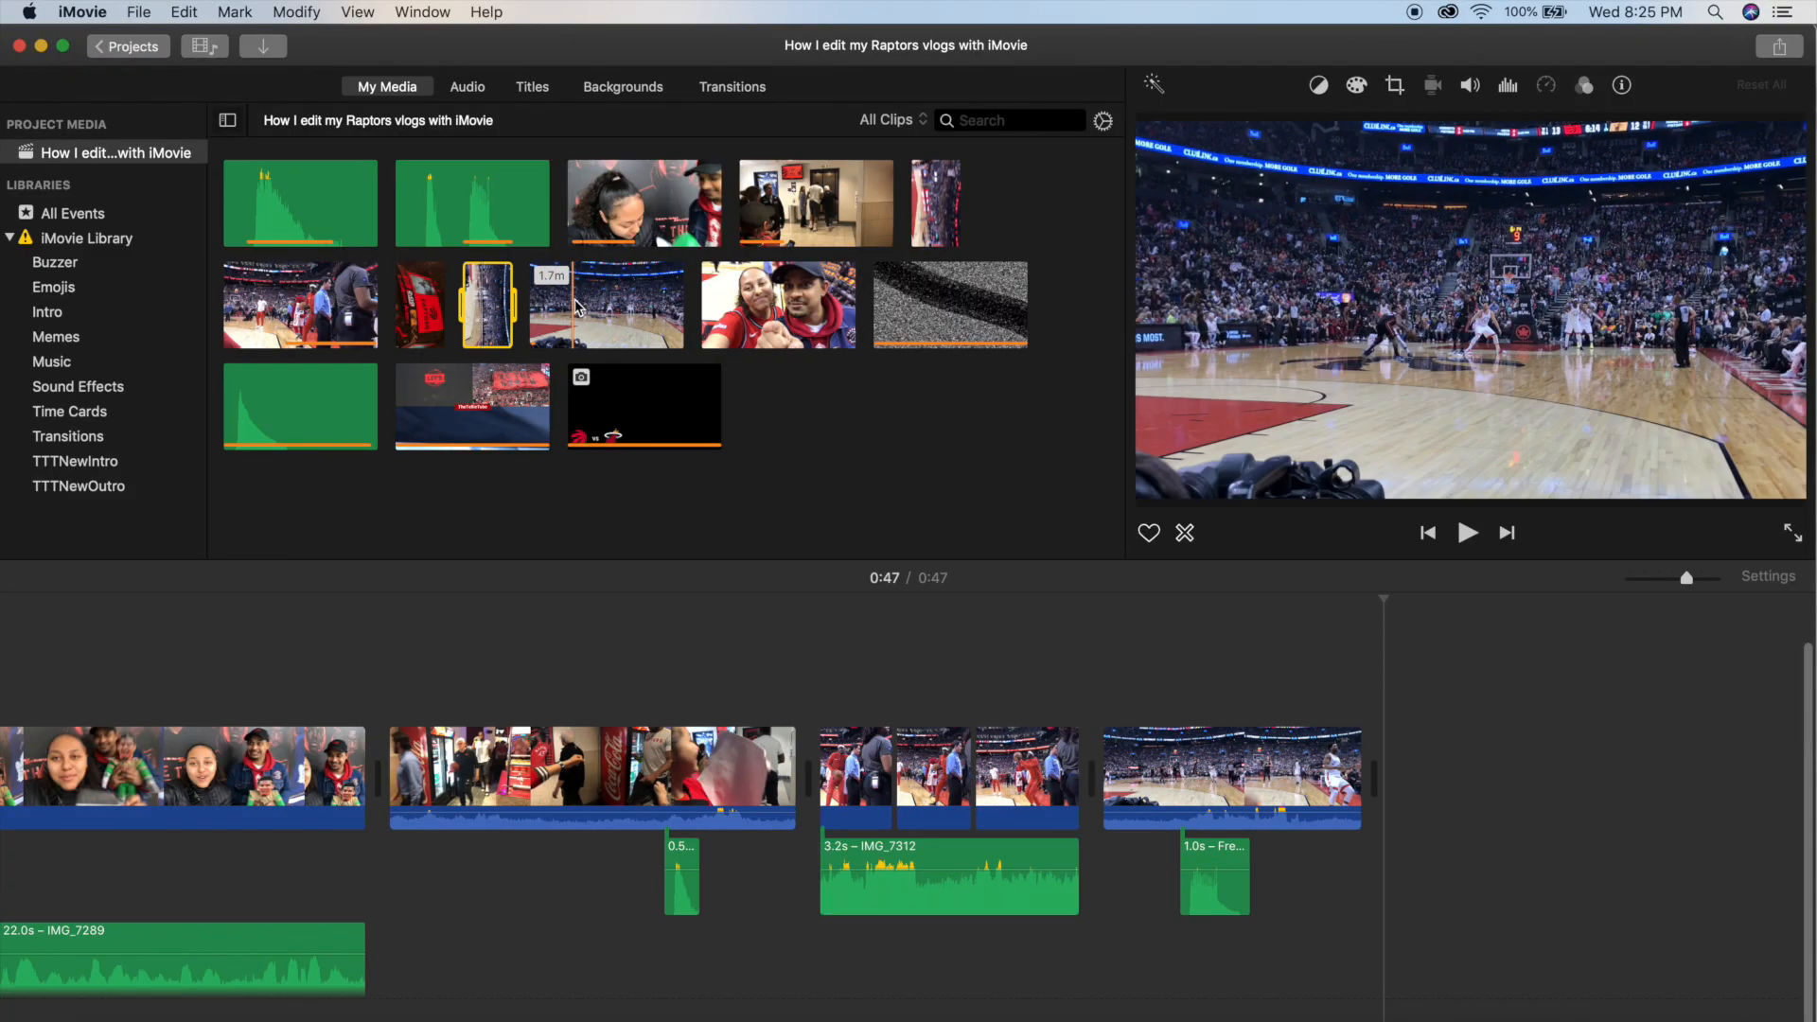
Append the 1.7-minute game clip at 0:47 and remove its opening so that it starts just before the dunk.
{"action": "key", "text": "e"}
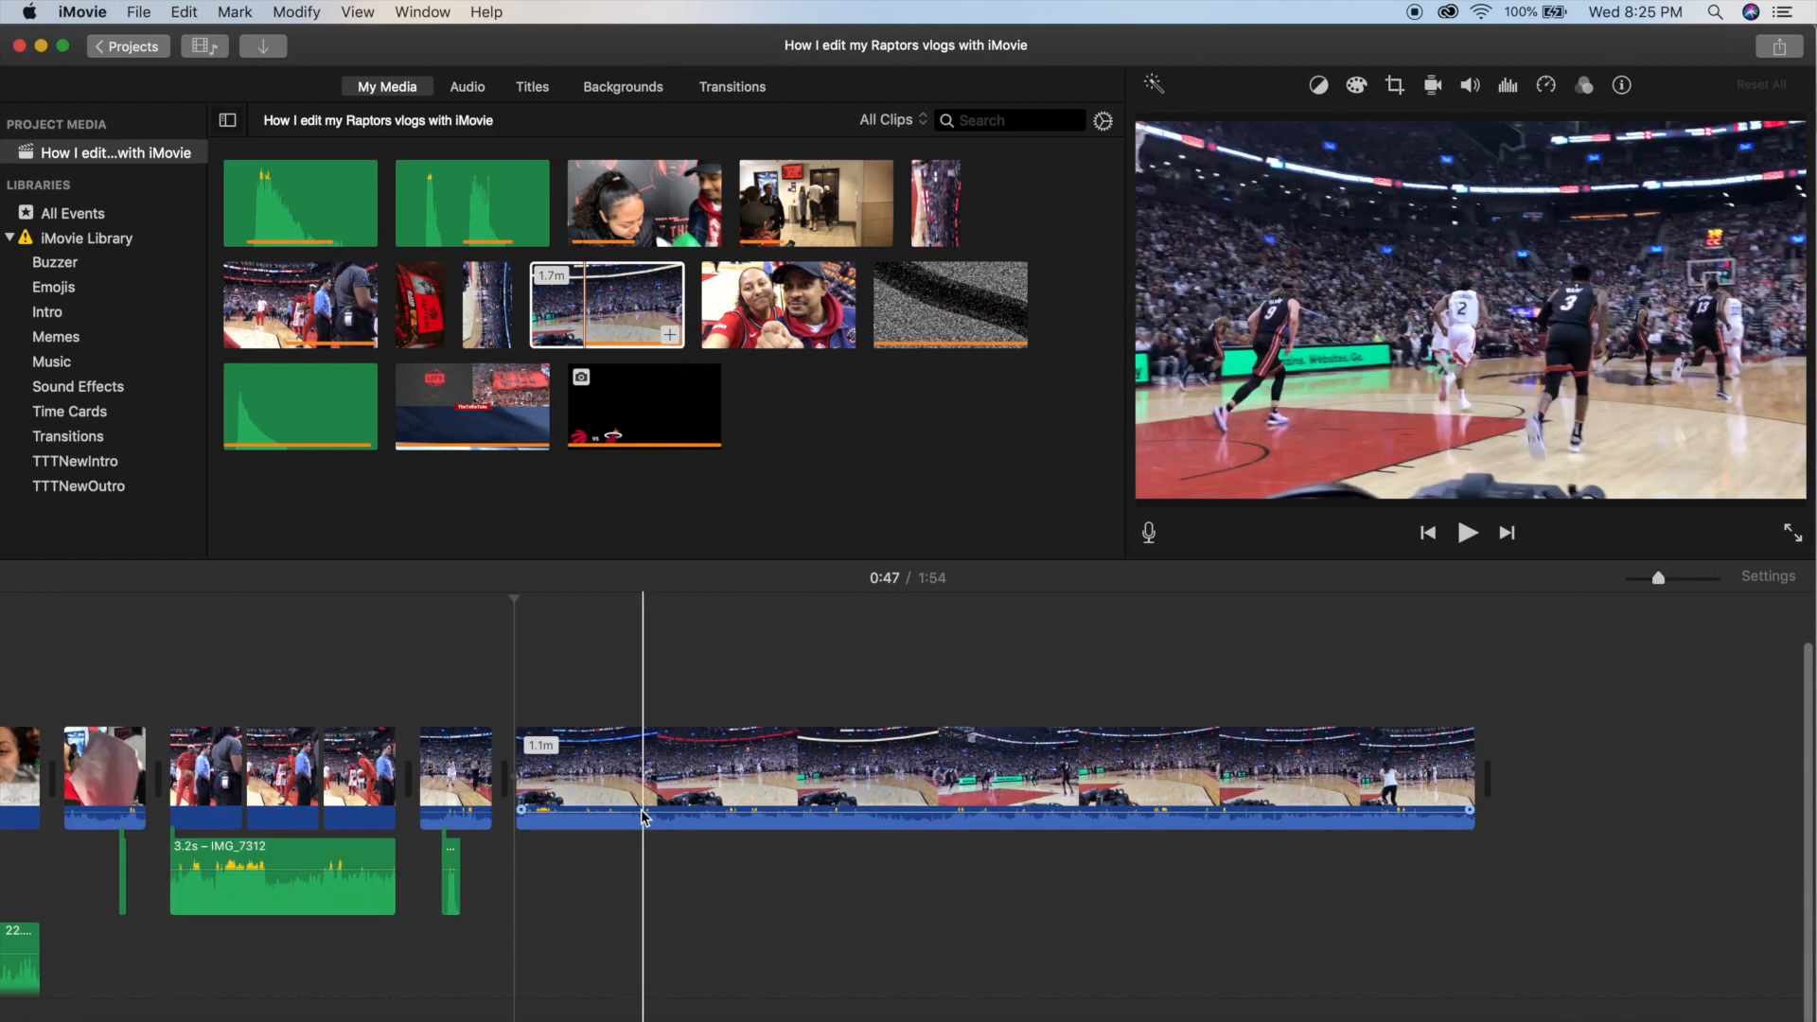
{"action": "key", "text": "super+equal"}
{"action": "key", "text": "super+equal"}
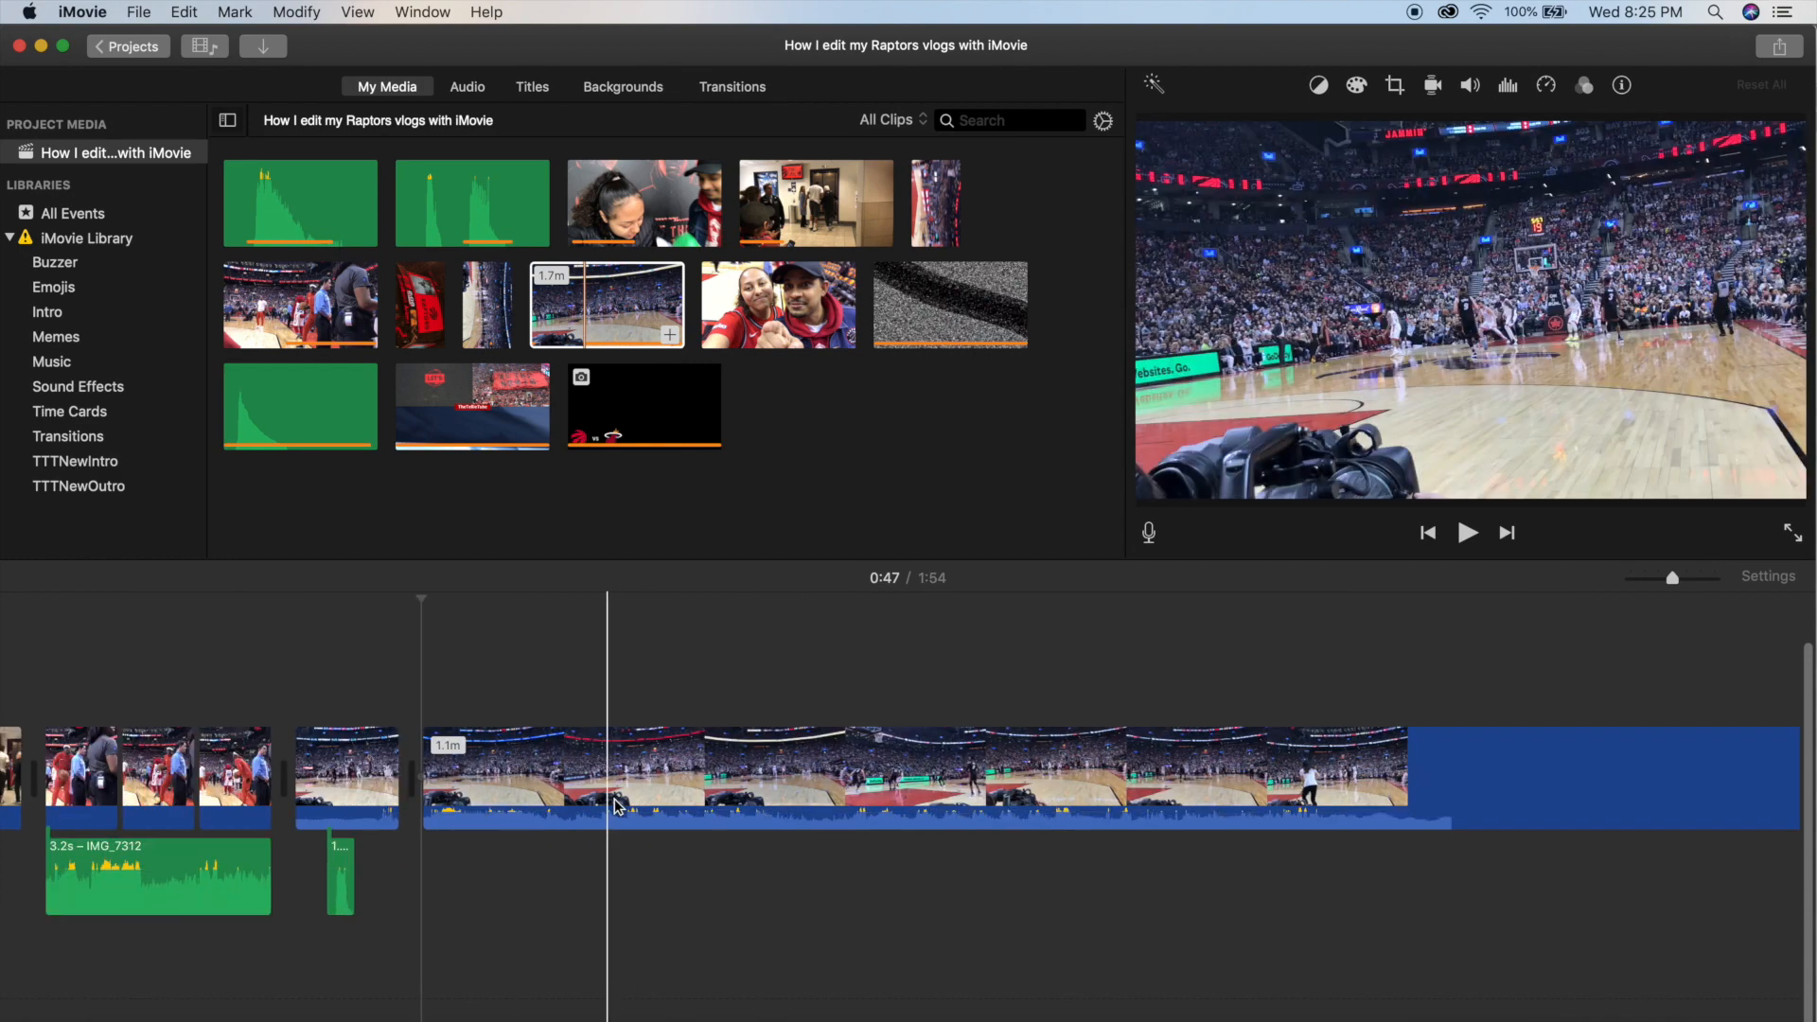
{"action": "scroll", "coordinate": [589, 793], "scroll_direction": "left", "scroll_amount": 2}
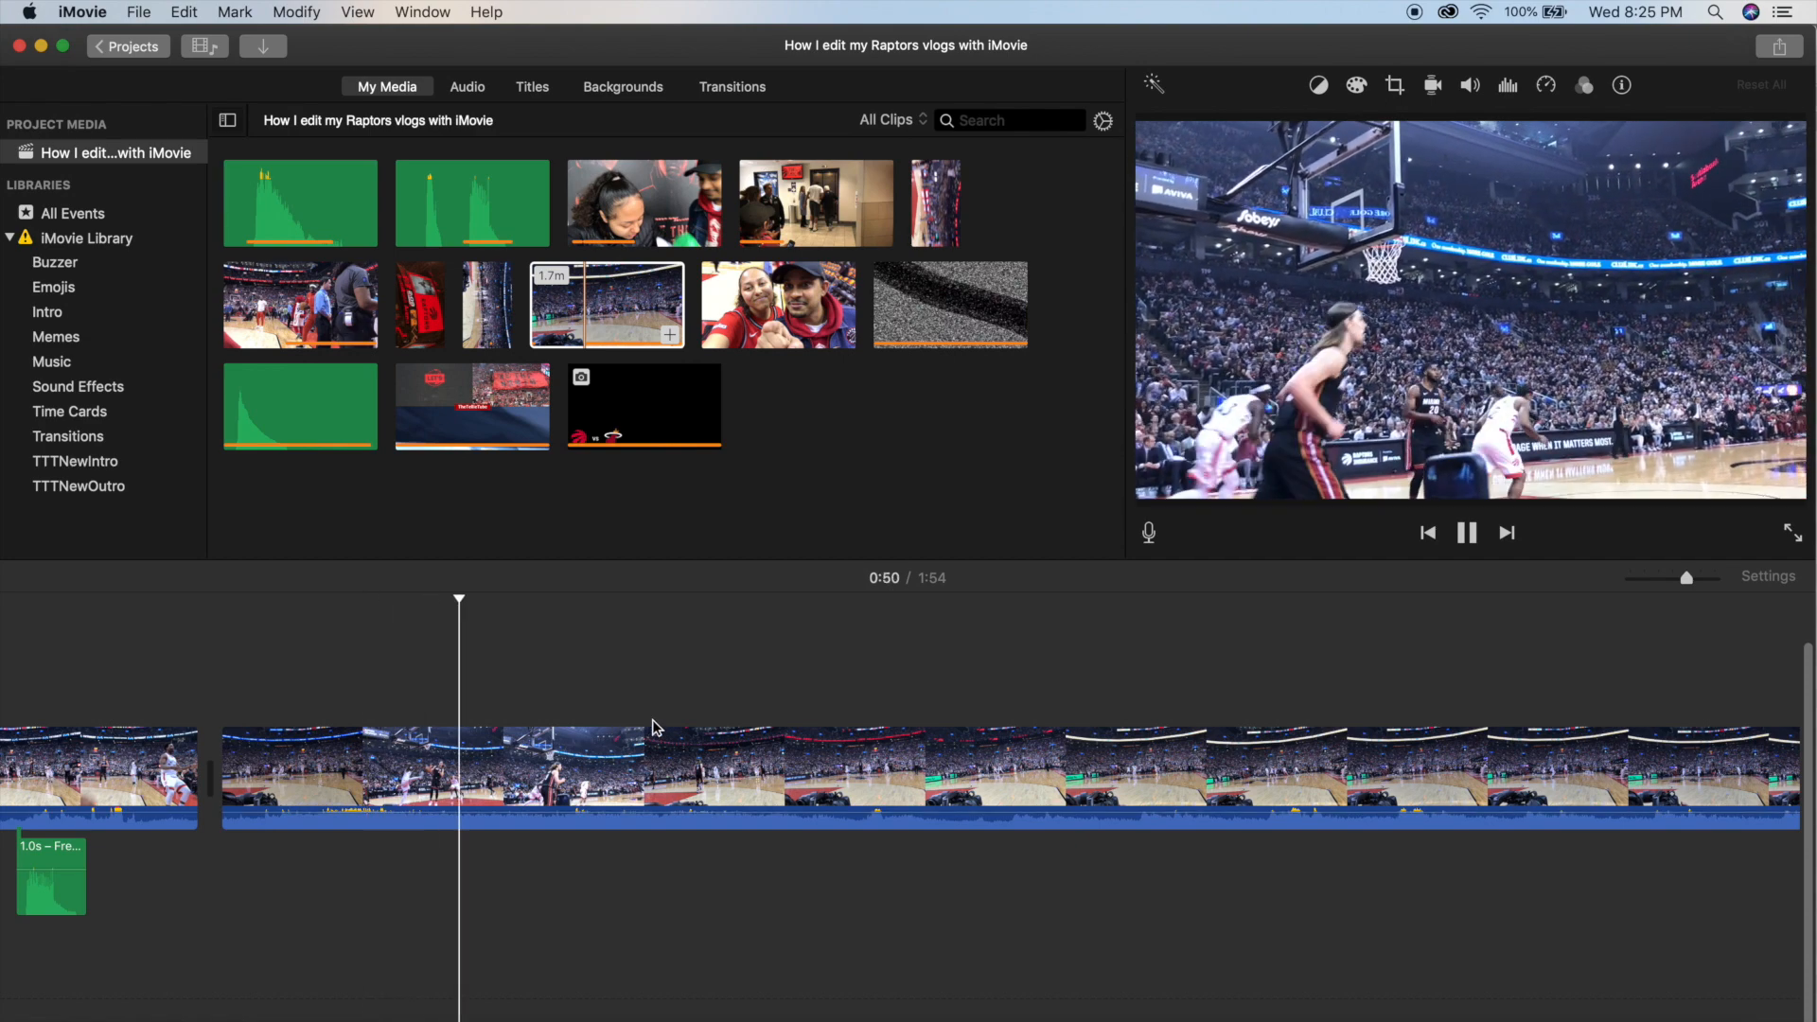
{"action": "key", "text": "space"}
Split the dunk clip after the play and delete the remainder, keeping 4.5 seconds.
{"action": "left_click", "coordinate": [549, 776]}
{"action": "key", "text": "super+b"}
{"action": "left_click", "coordinate": [683, 778]}
{"action": "key", "text": "Delete"}
Split out the dunk moment as its own piece, slow it to 50% speed and play it.
{"action": "left_click", "coordinate": [473, 774]}
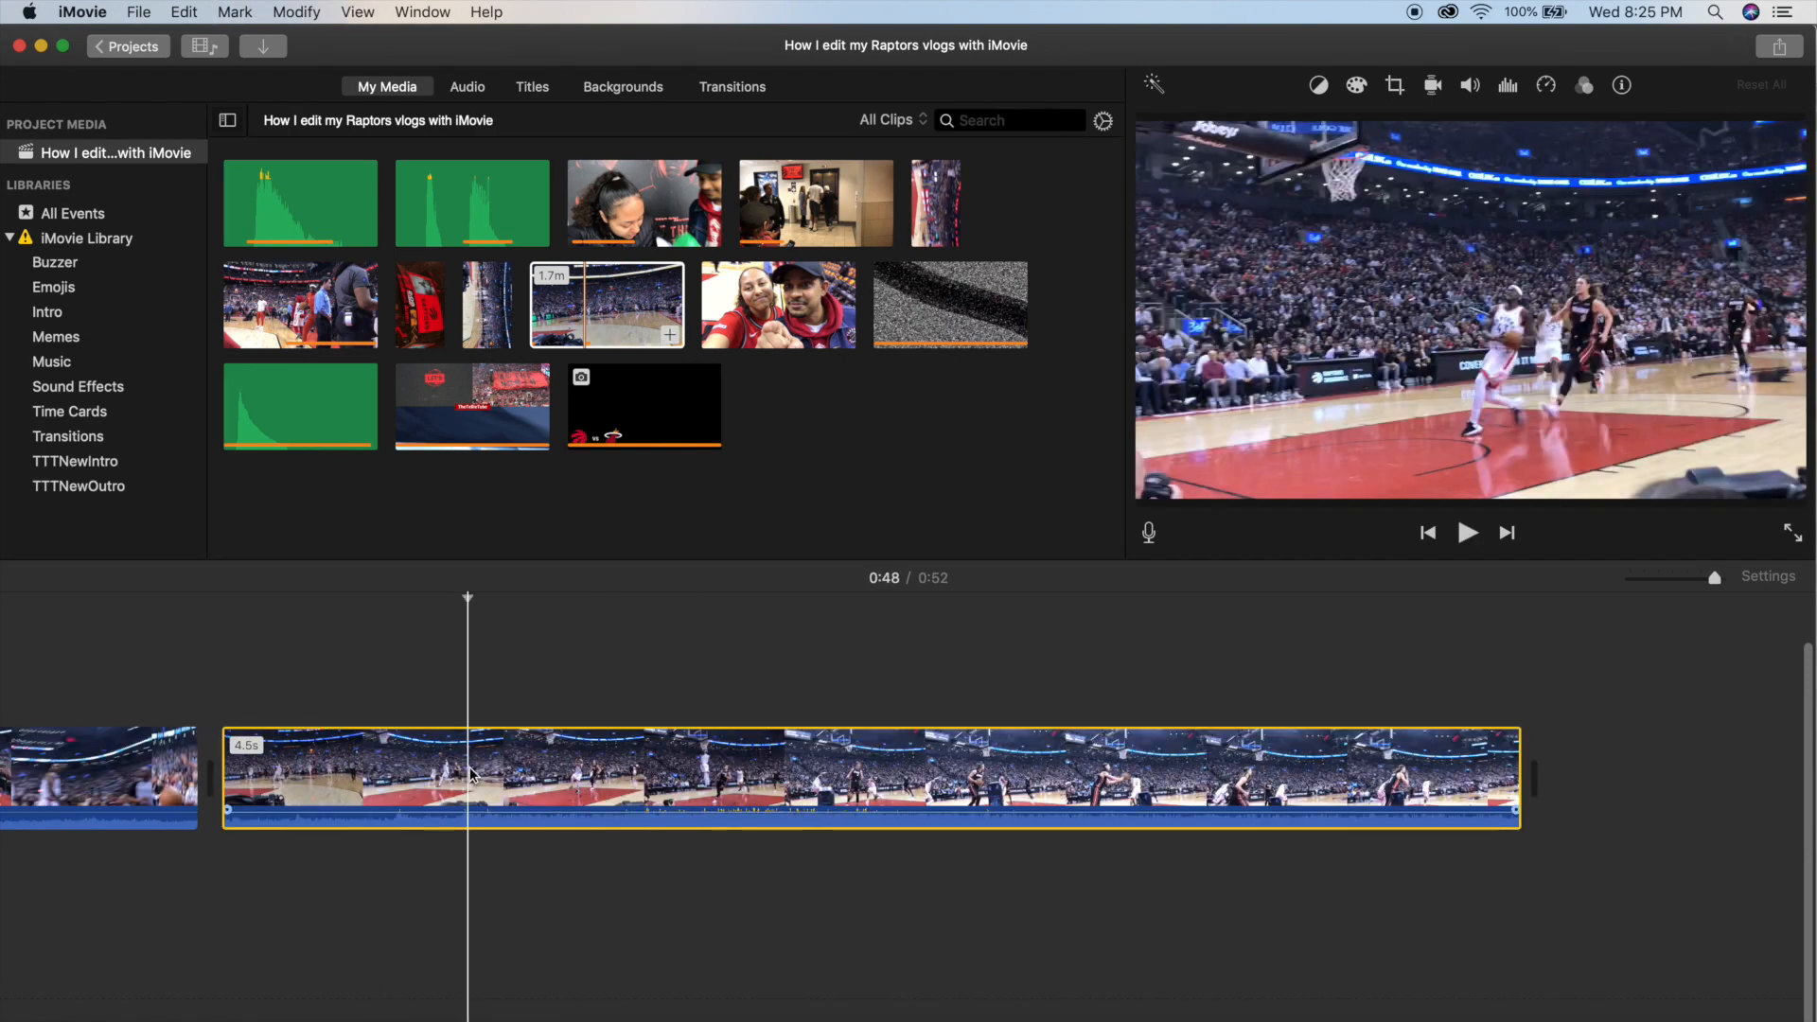
{"action": "key", "text": "super+b"}
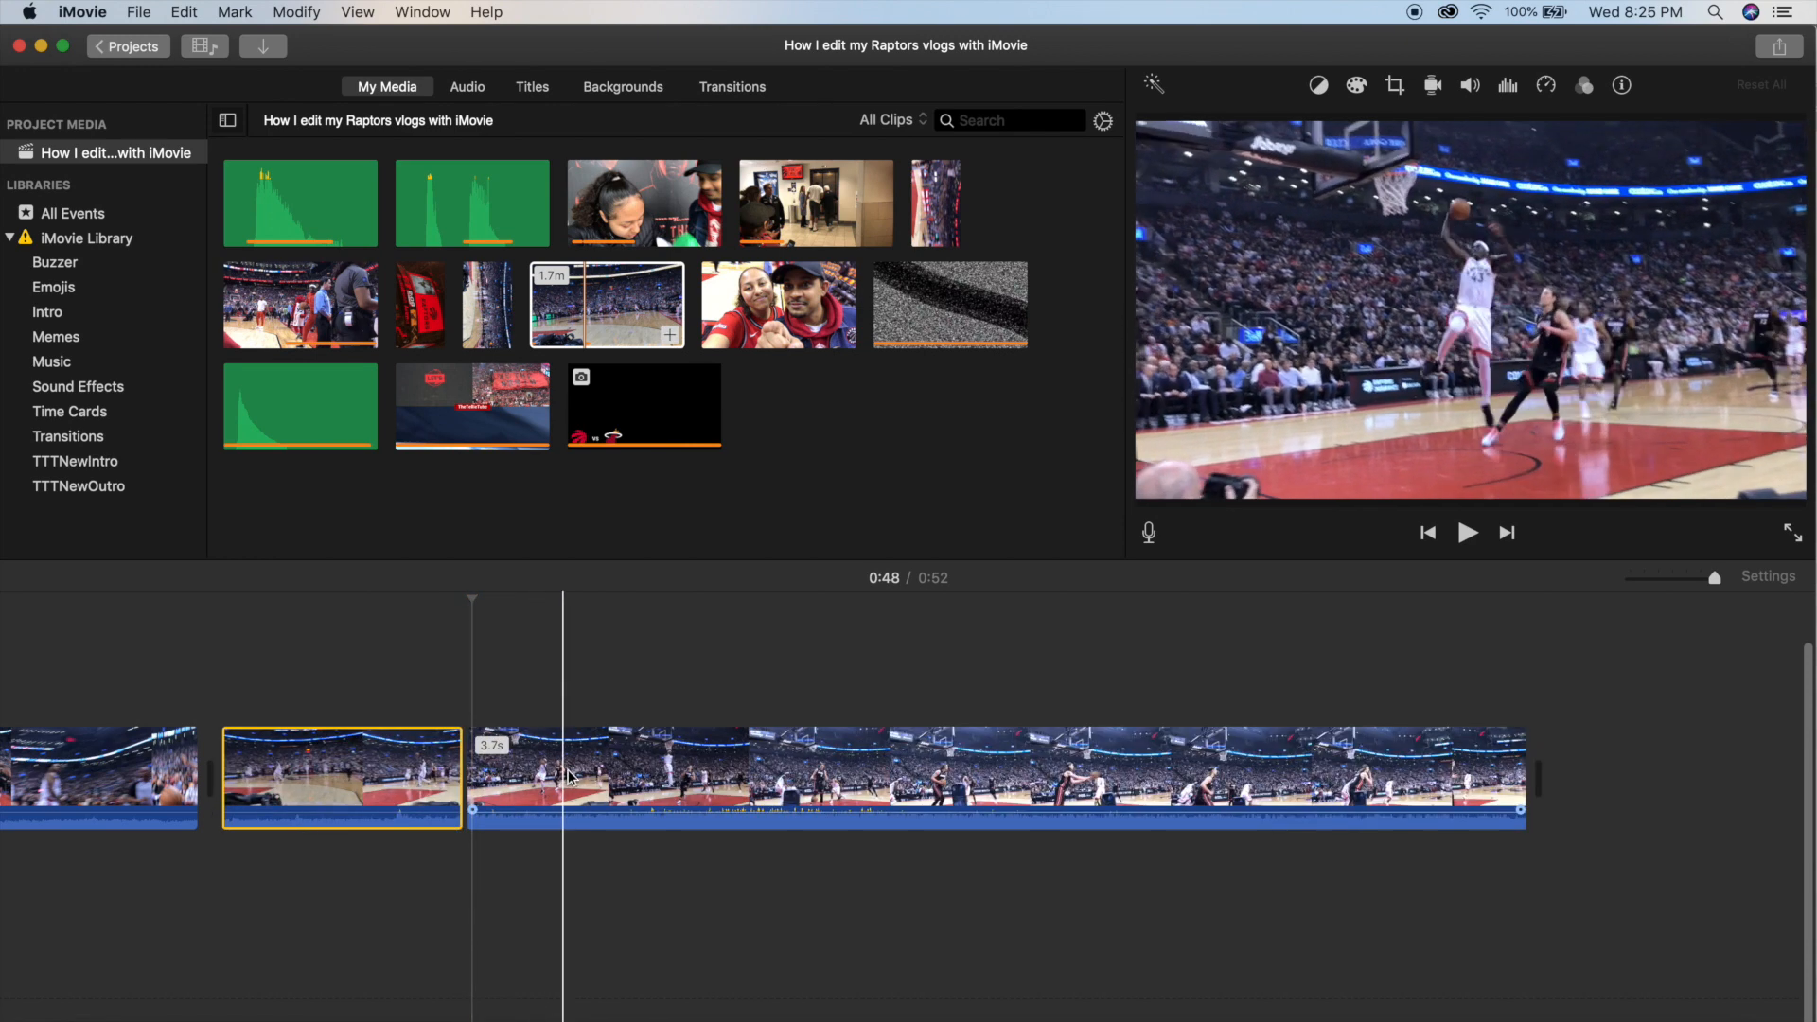
{"action": "left_click", "coordinate": [635, 778]}
{"action": "key", "text": "super+b"}
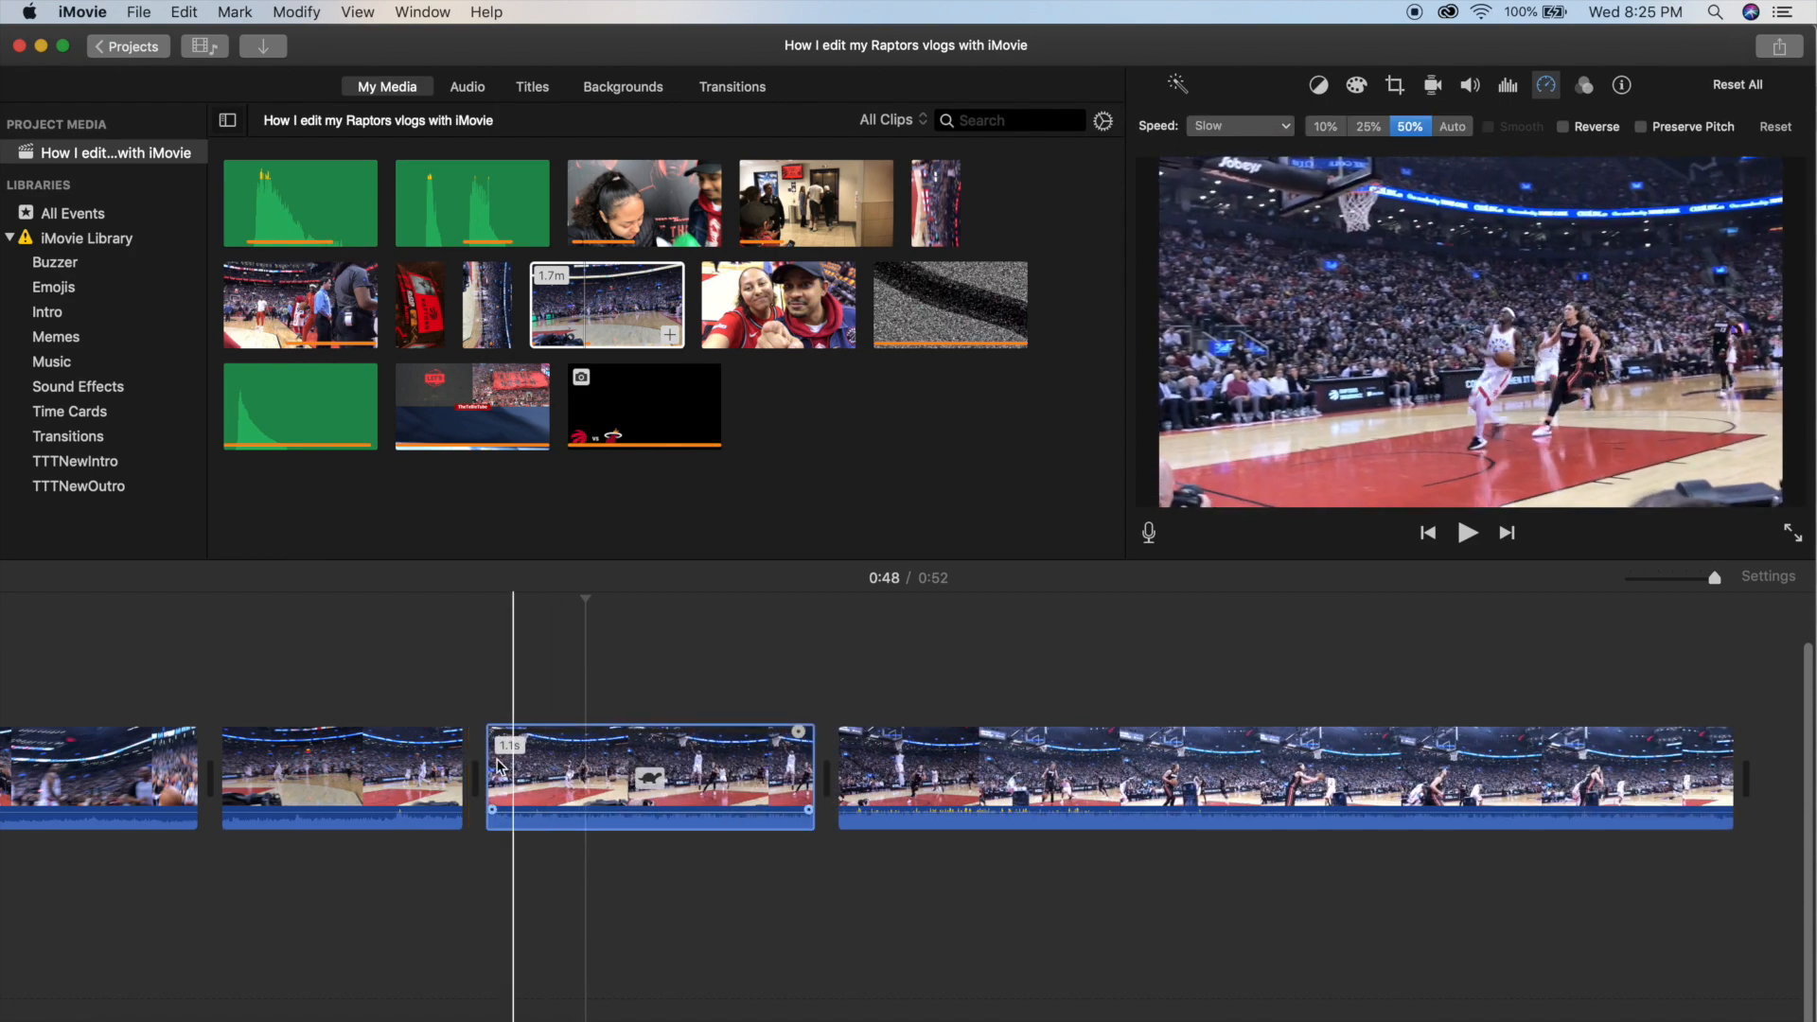
{"action": "key", "text": "space"}
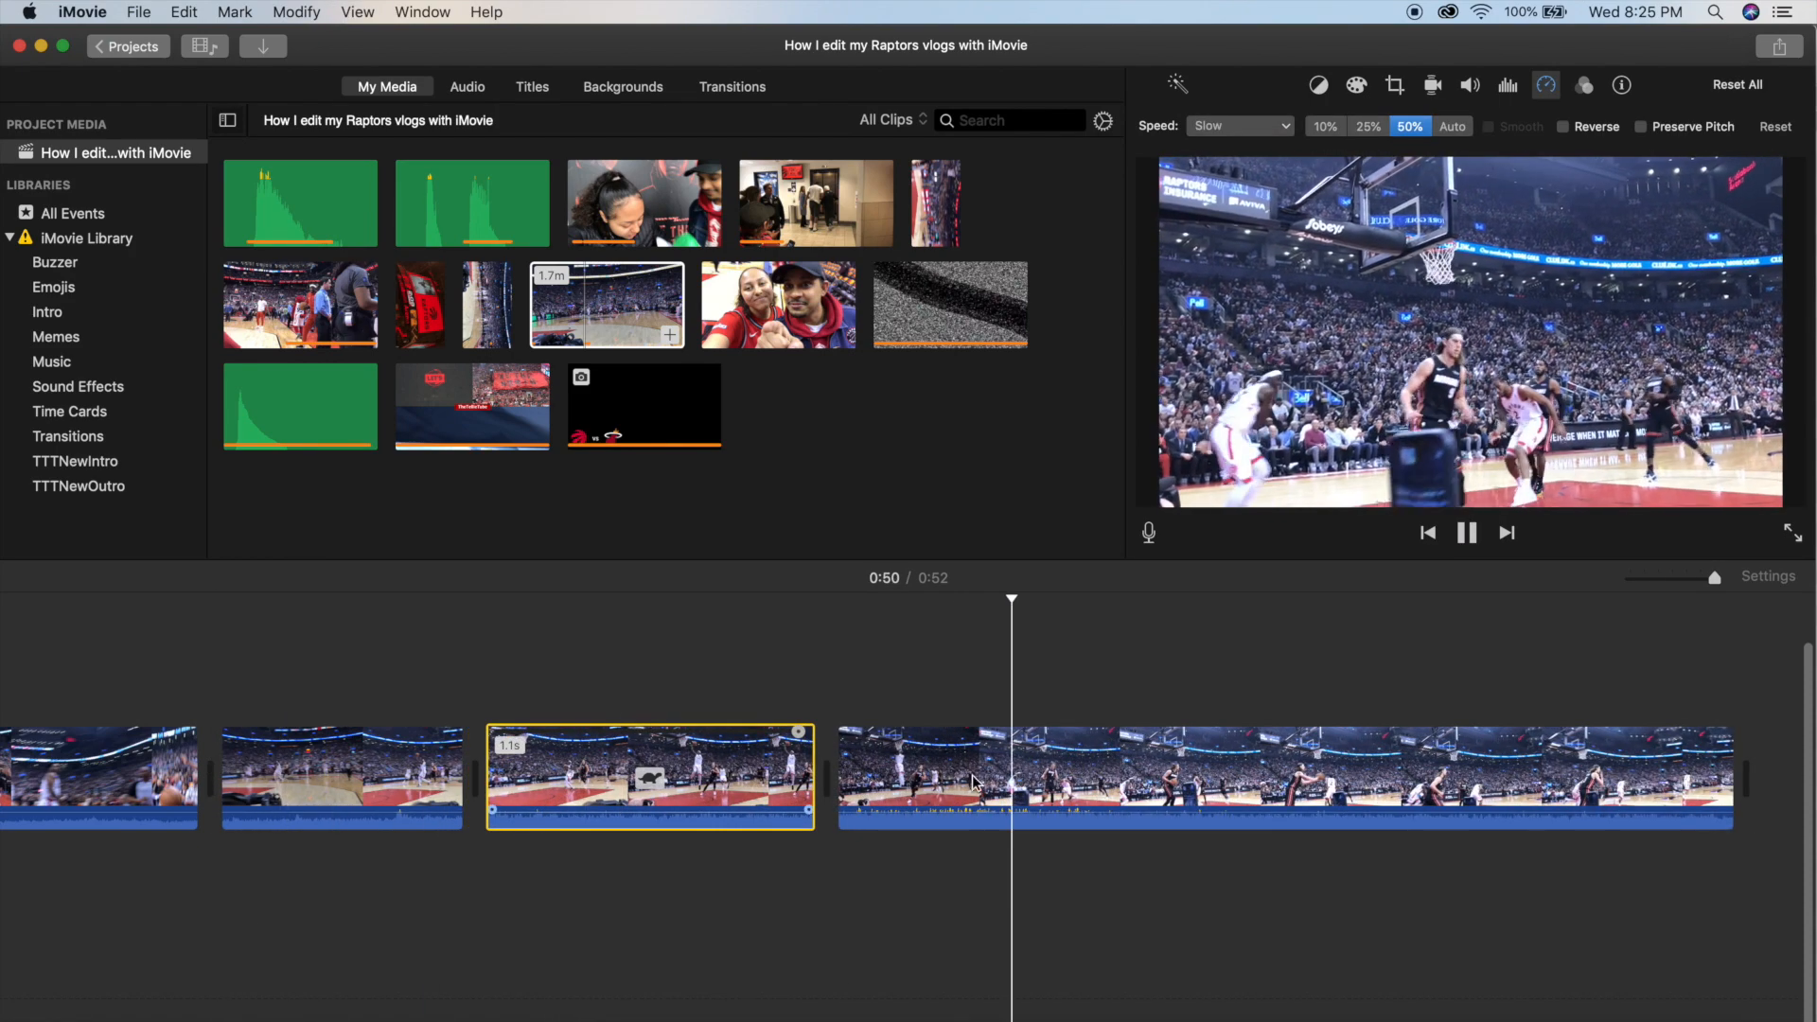
{"action": "key", "text": "space"}
Try 25% speed on the dunk piece, revert it and switch the piece to a custom speed.
{"action": "left_click", "coordinate": [657, 758]}
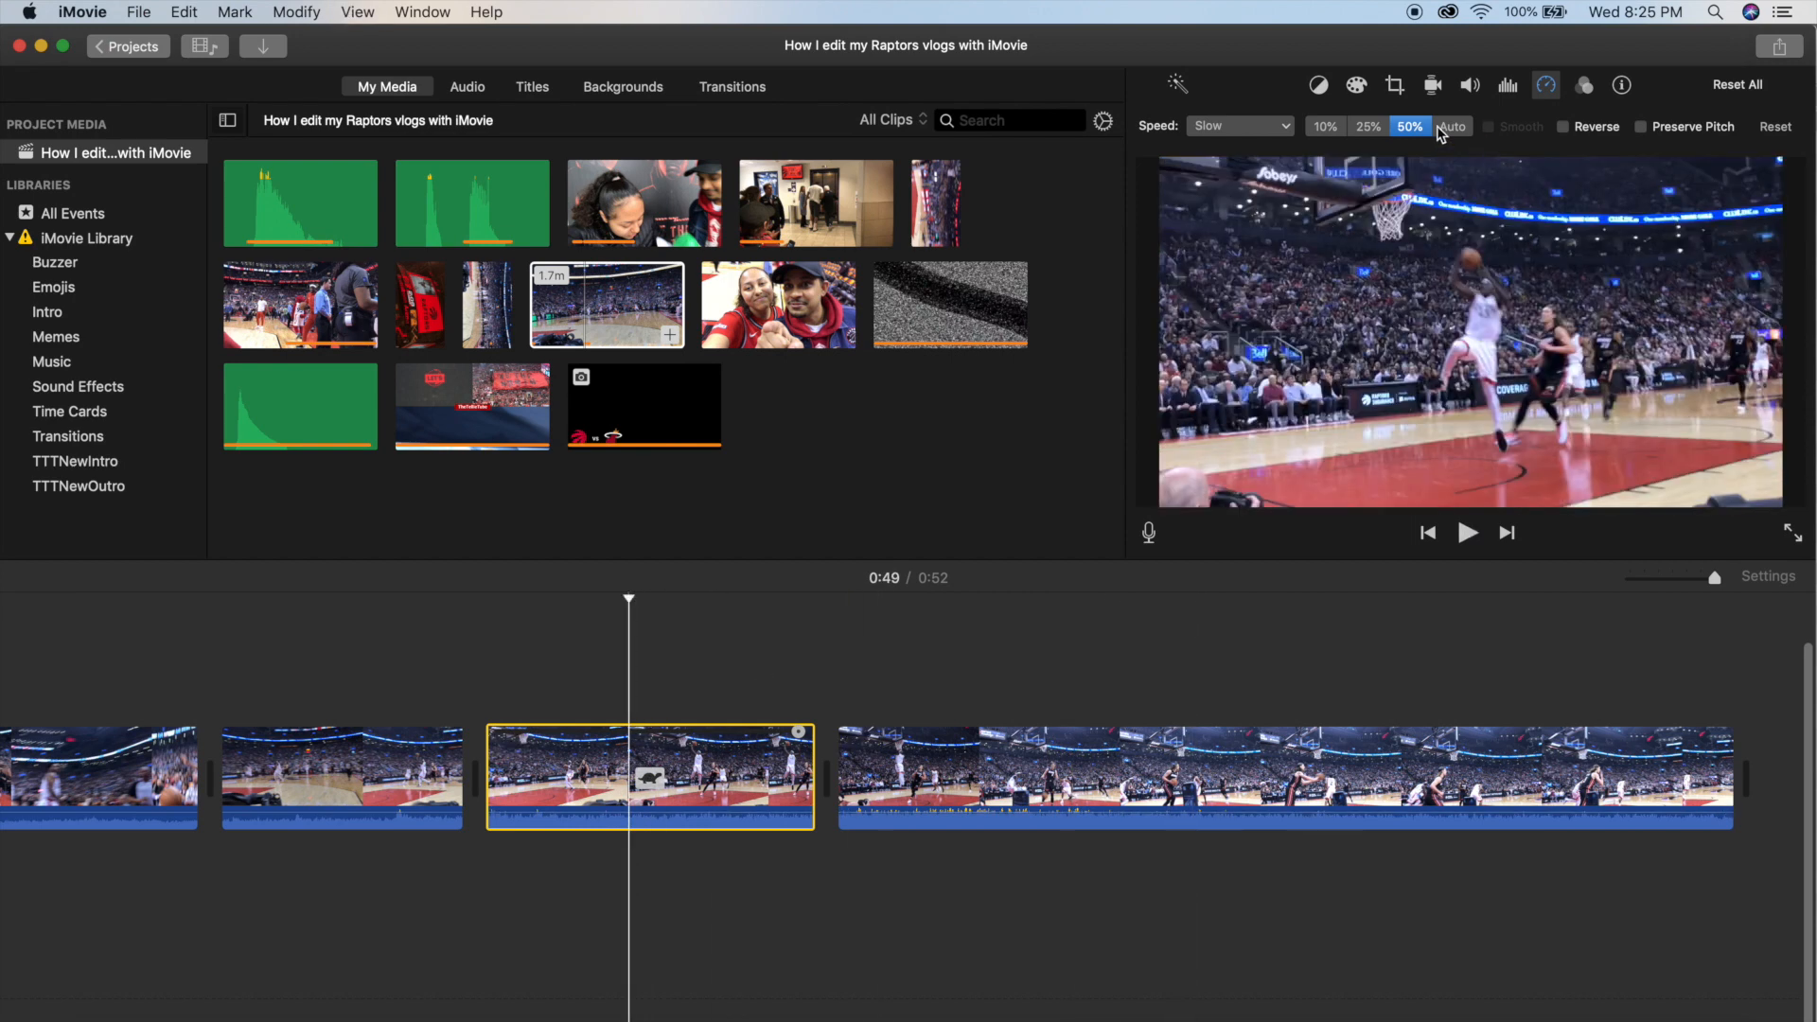
{"action": "left_click", "coordinate": [1369, 127]}
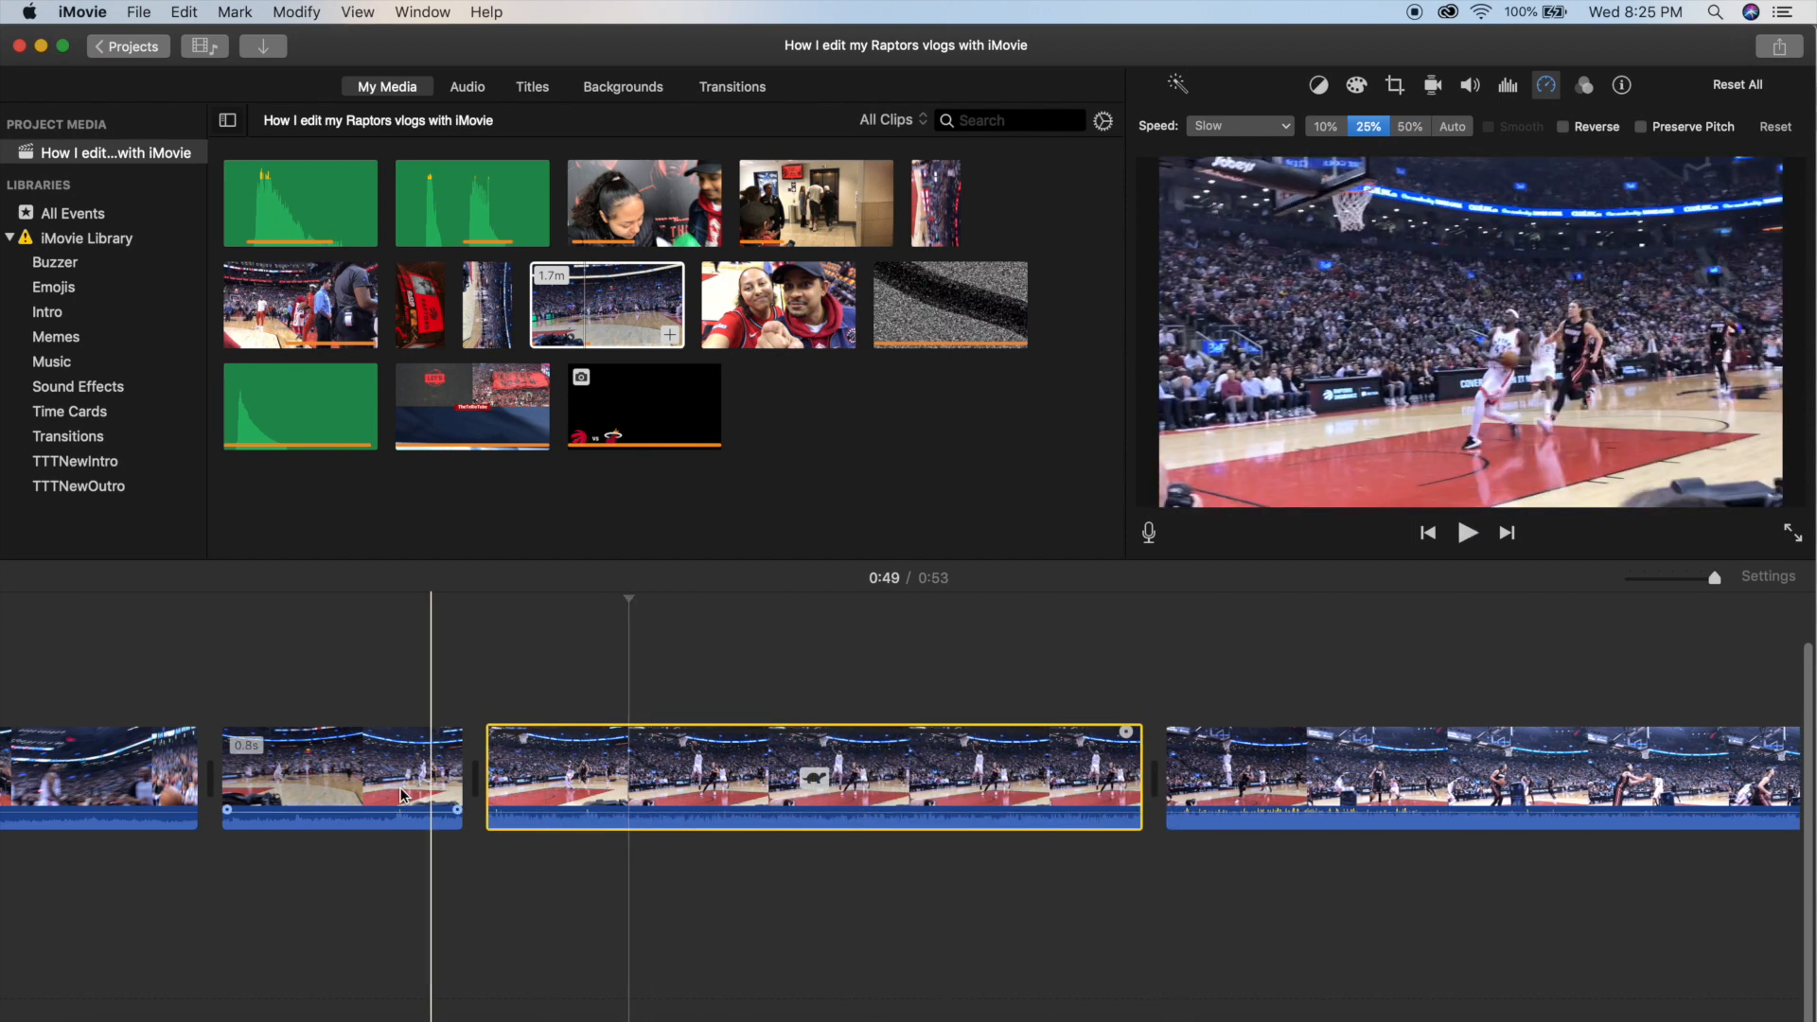
{"action": "left_click", "coordinate": [1269, 126]}
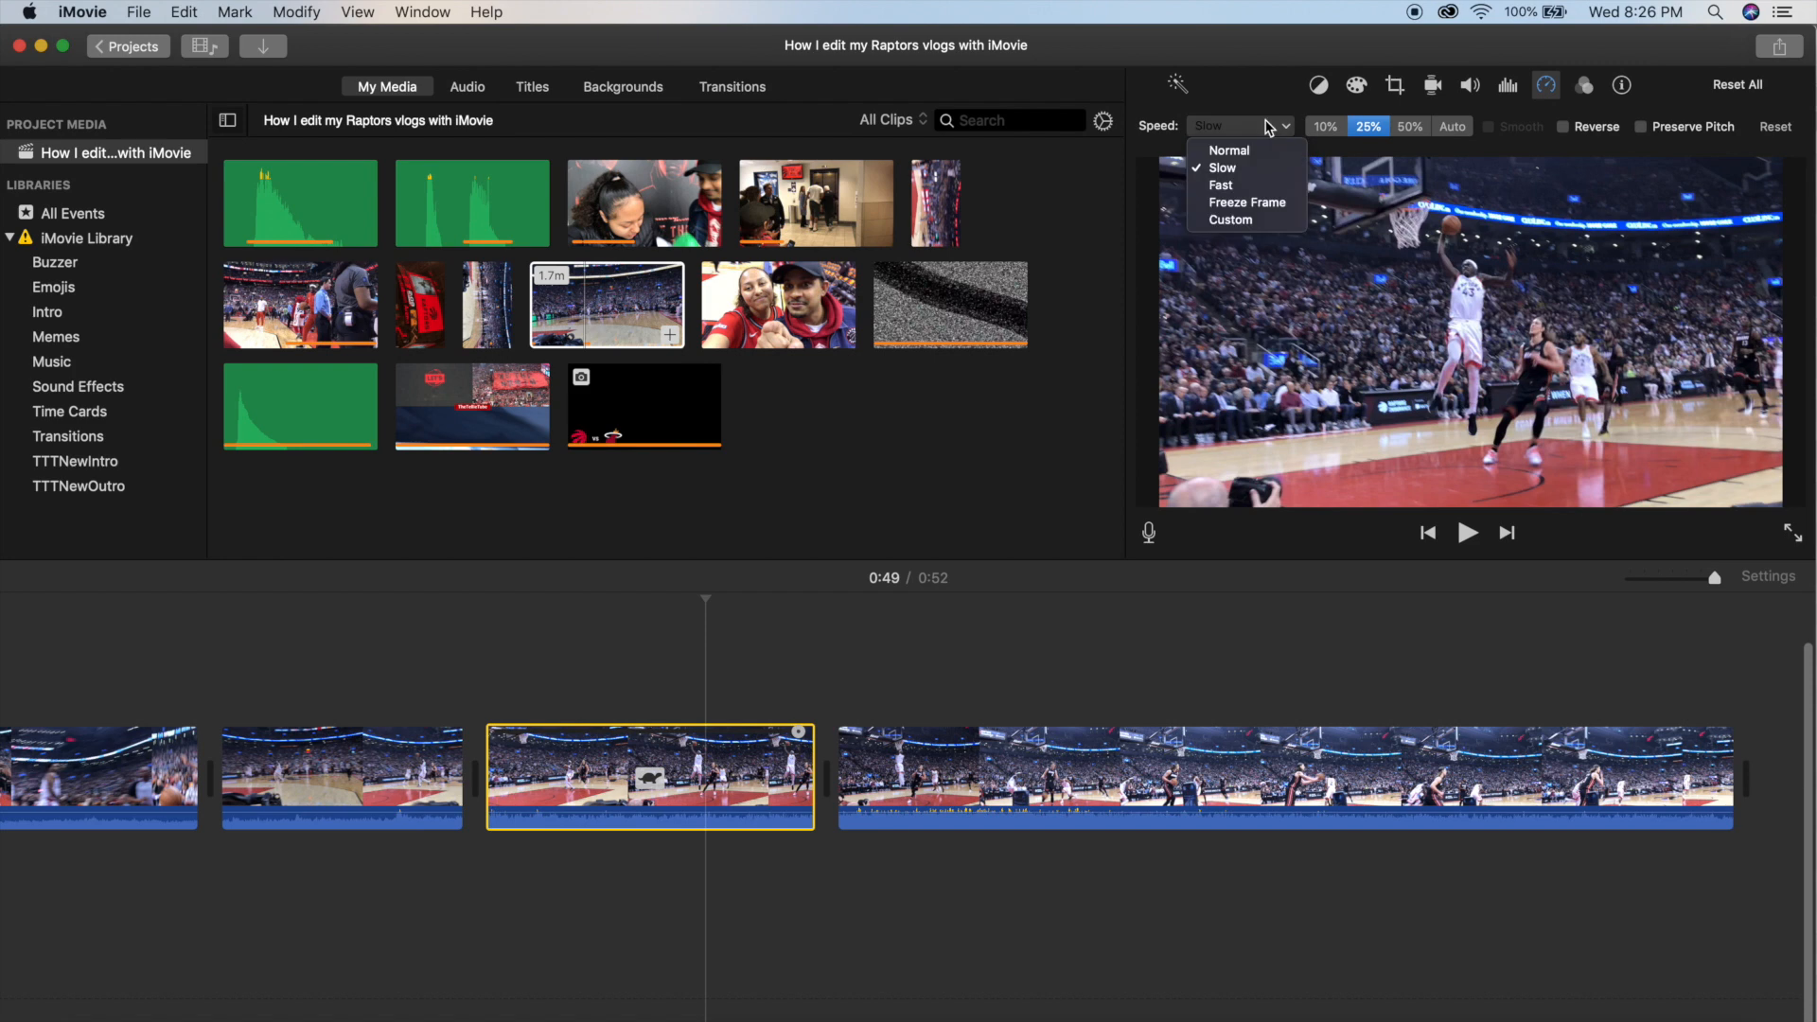
{"action": "left_click", "coordinate": [1236, 220]}
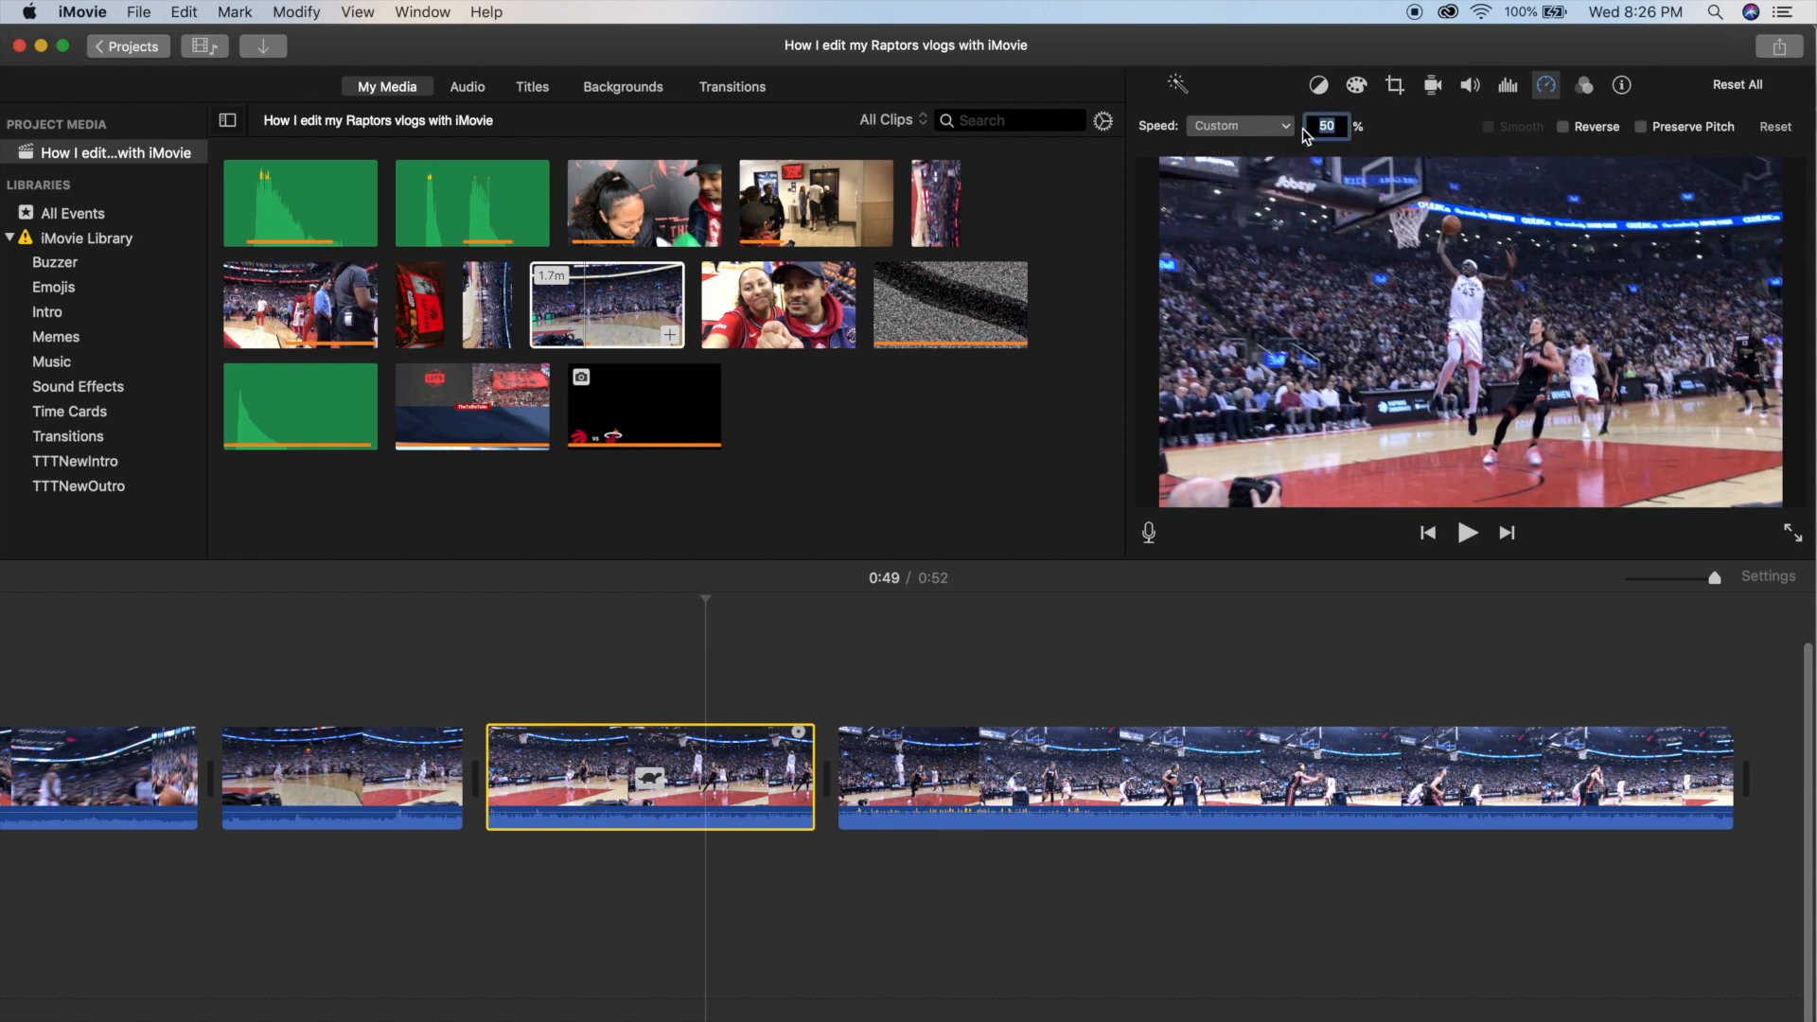
Place the big explosion sound from the Sound Effects event at the end of the slowed dunk piece, at about 0:50.
{"action": "left_click", "coordinate": [978, 871]}
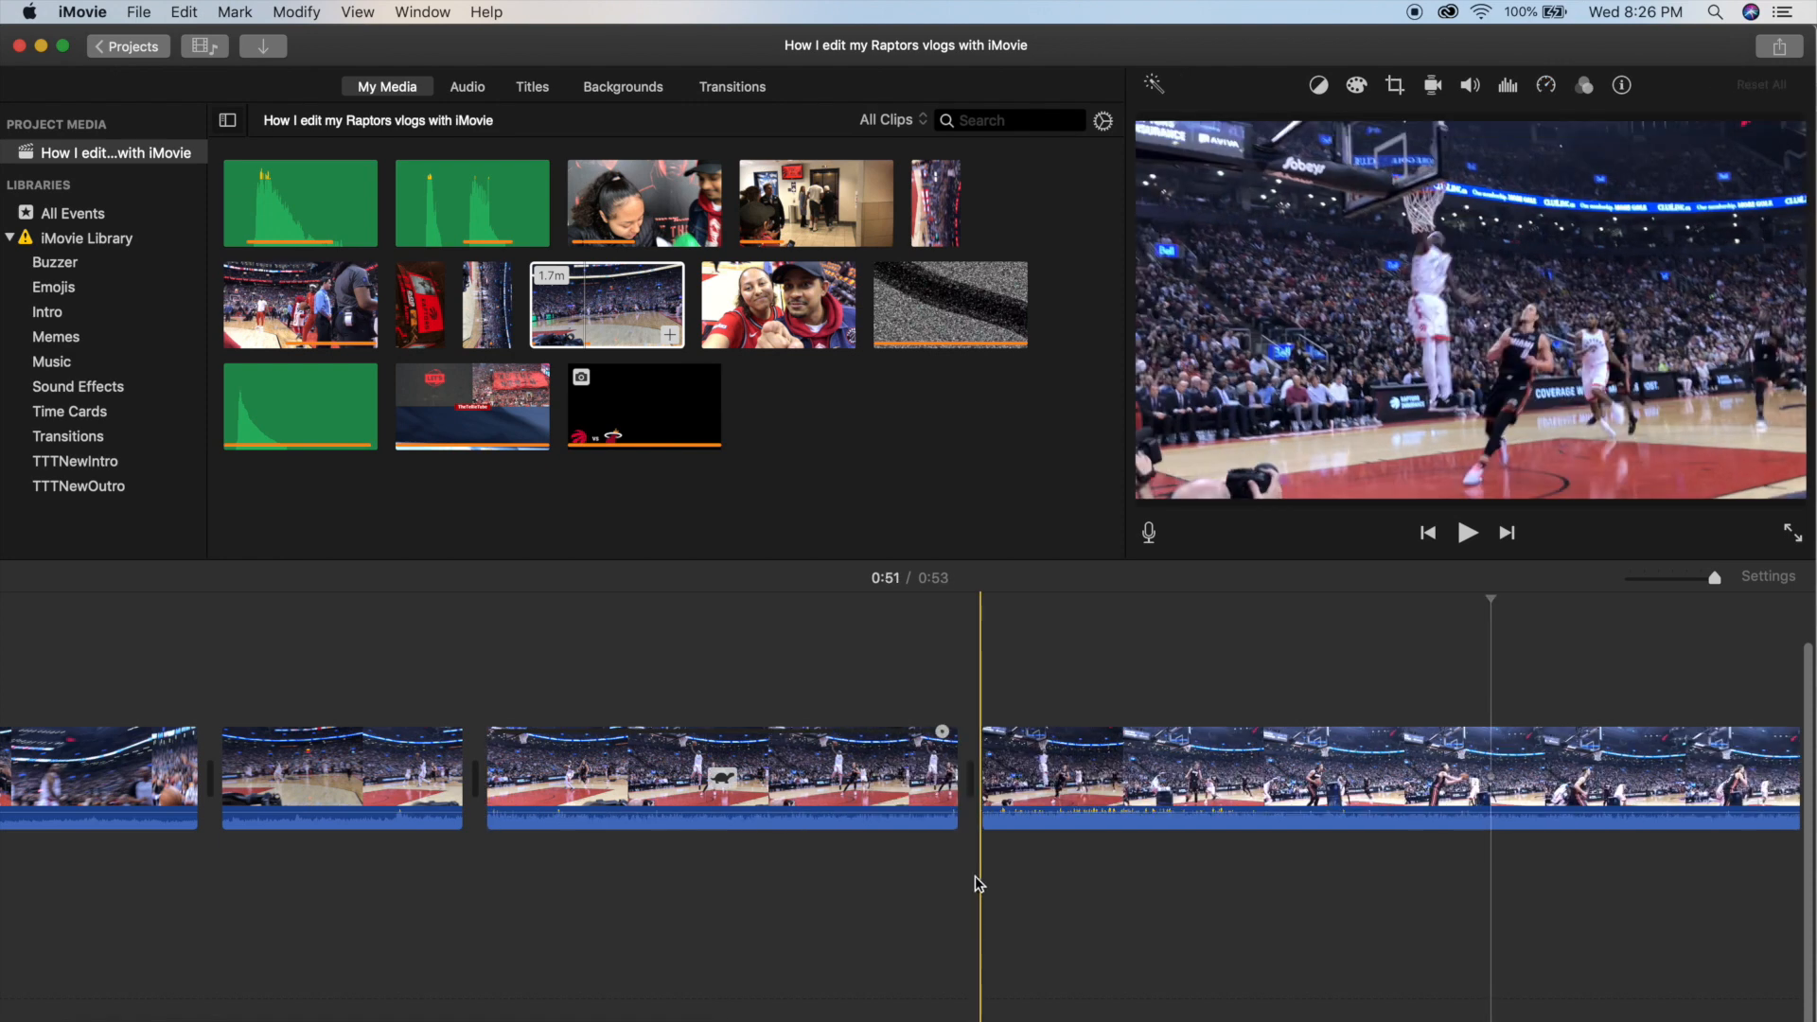
{"action": "left_click", "coordinate": [78, 386]}
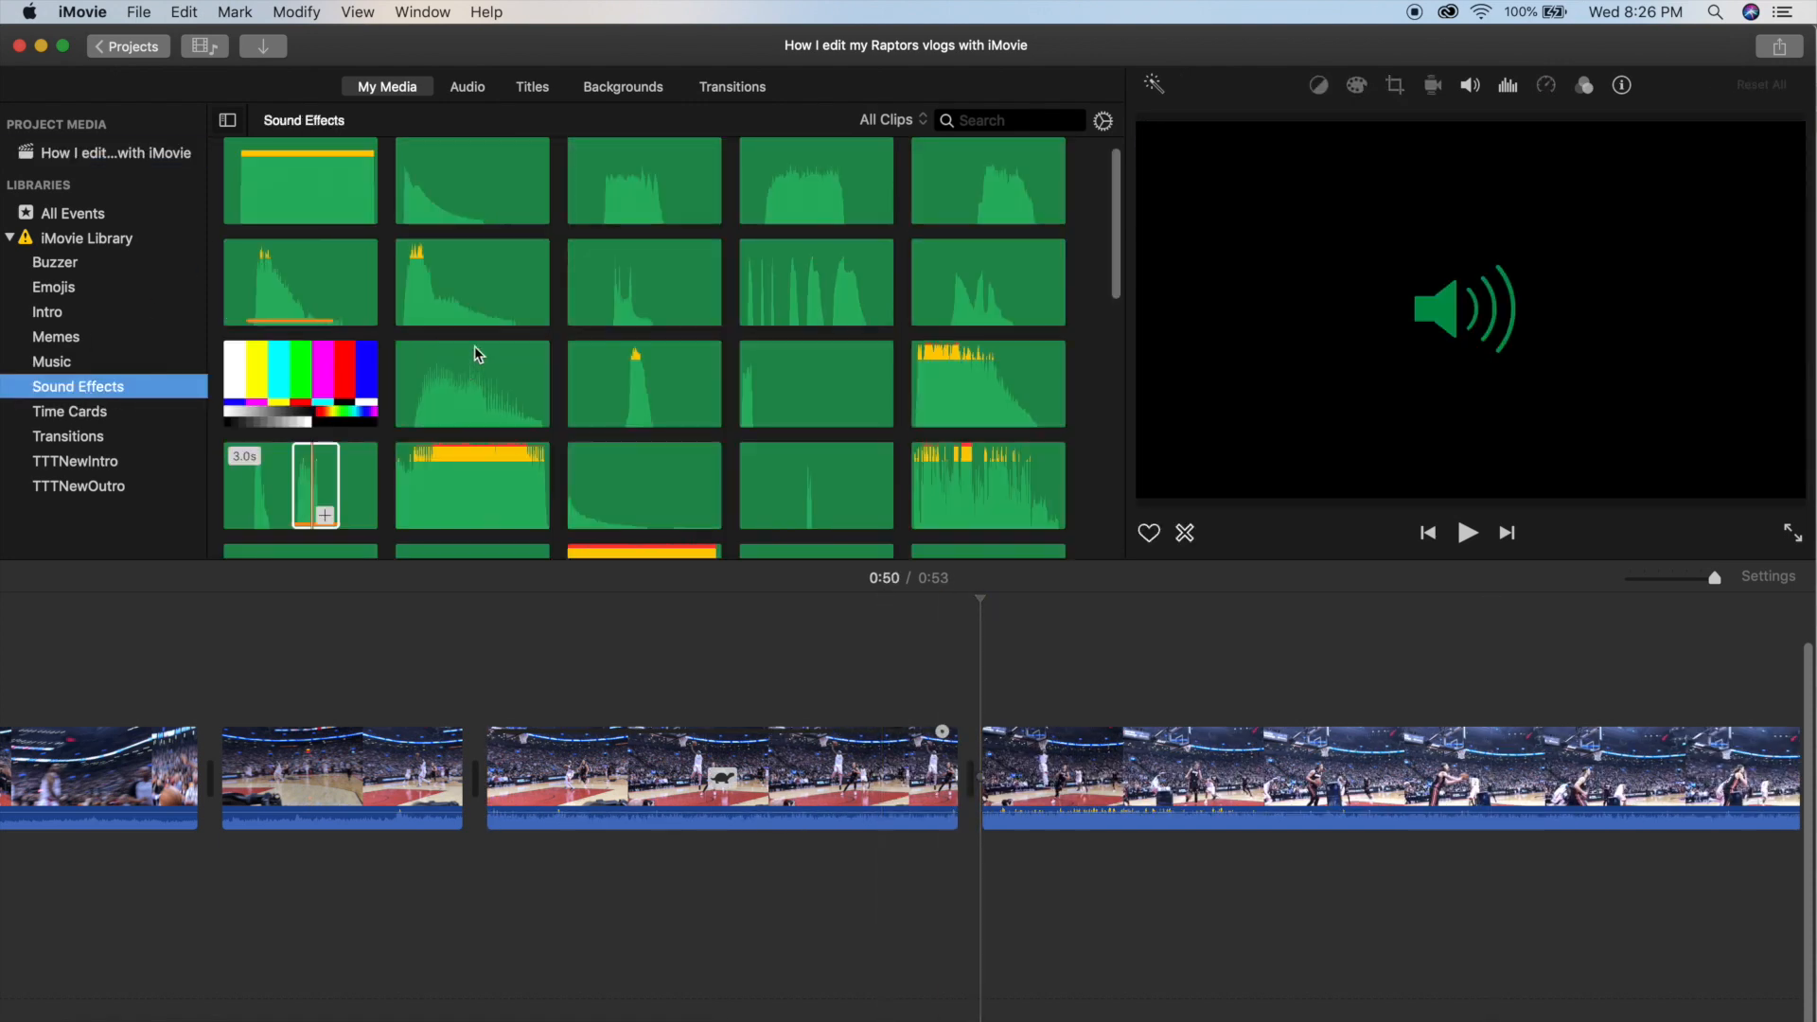
{"action": "left_click_drag", "start_coordinate": [954, 397], "coordinate": [996, 890]}
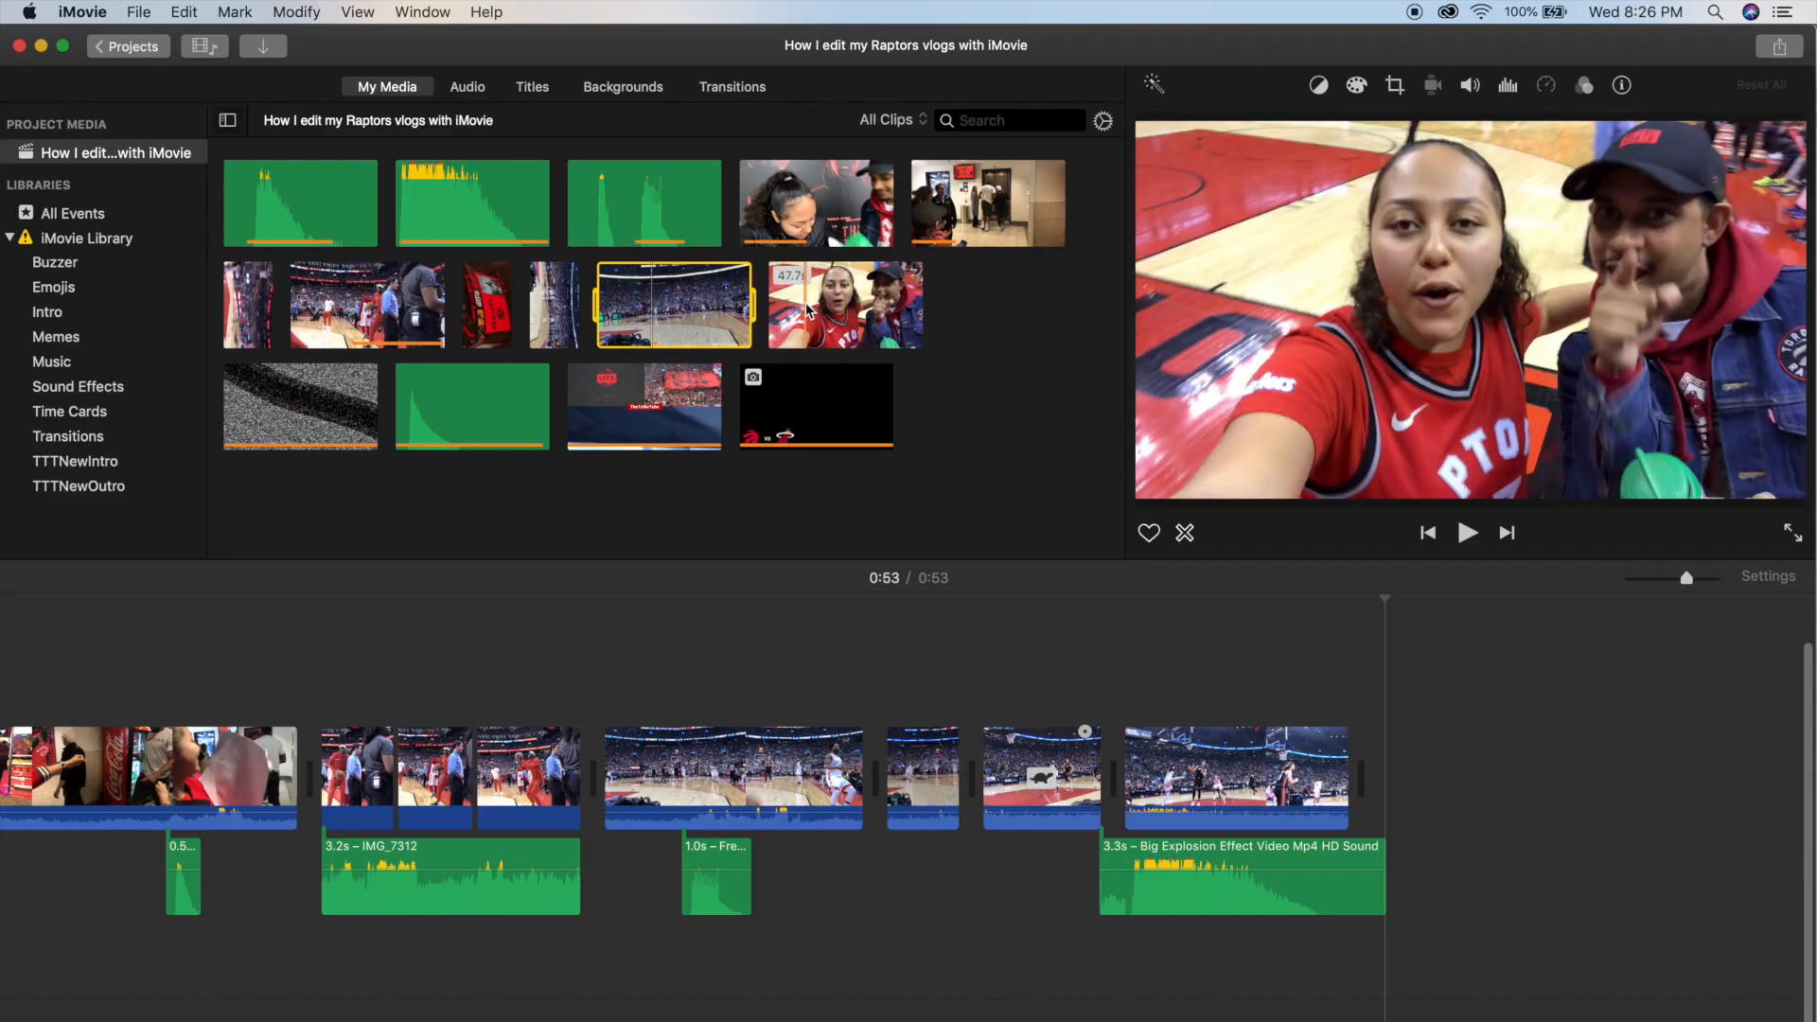
Append the 47.7-second selfie clip after the dunk sequence and play its beginning.
{"action": "left_click_drag", "start_coordinate": [845, 305], "coordinate": [1430, 776]}
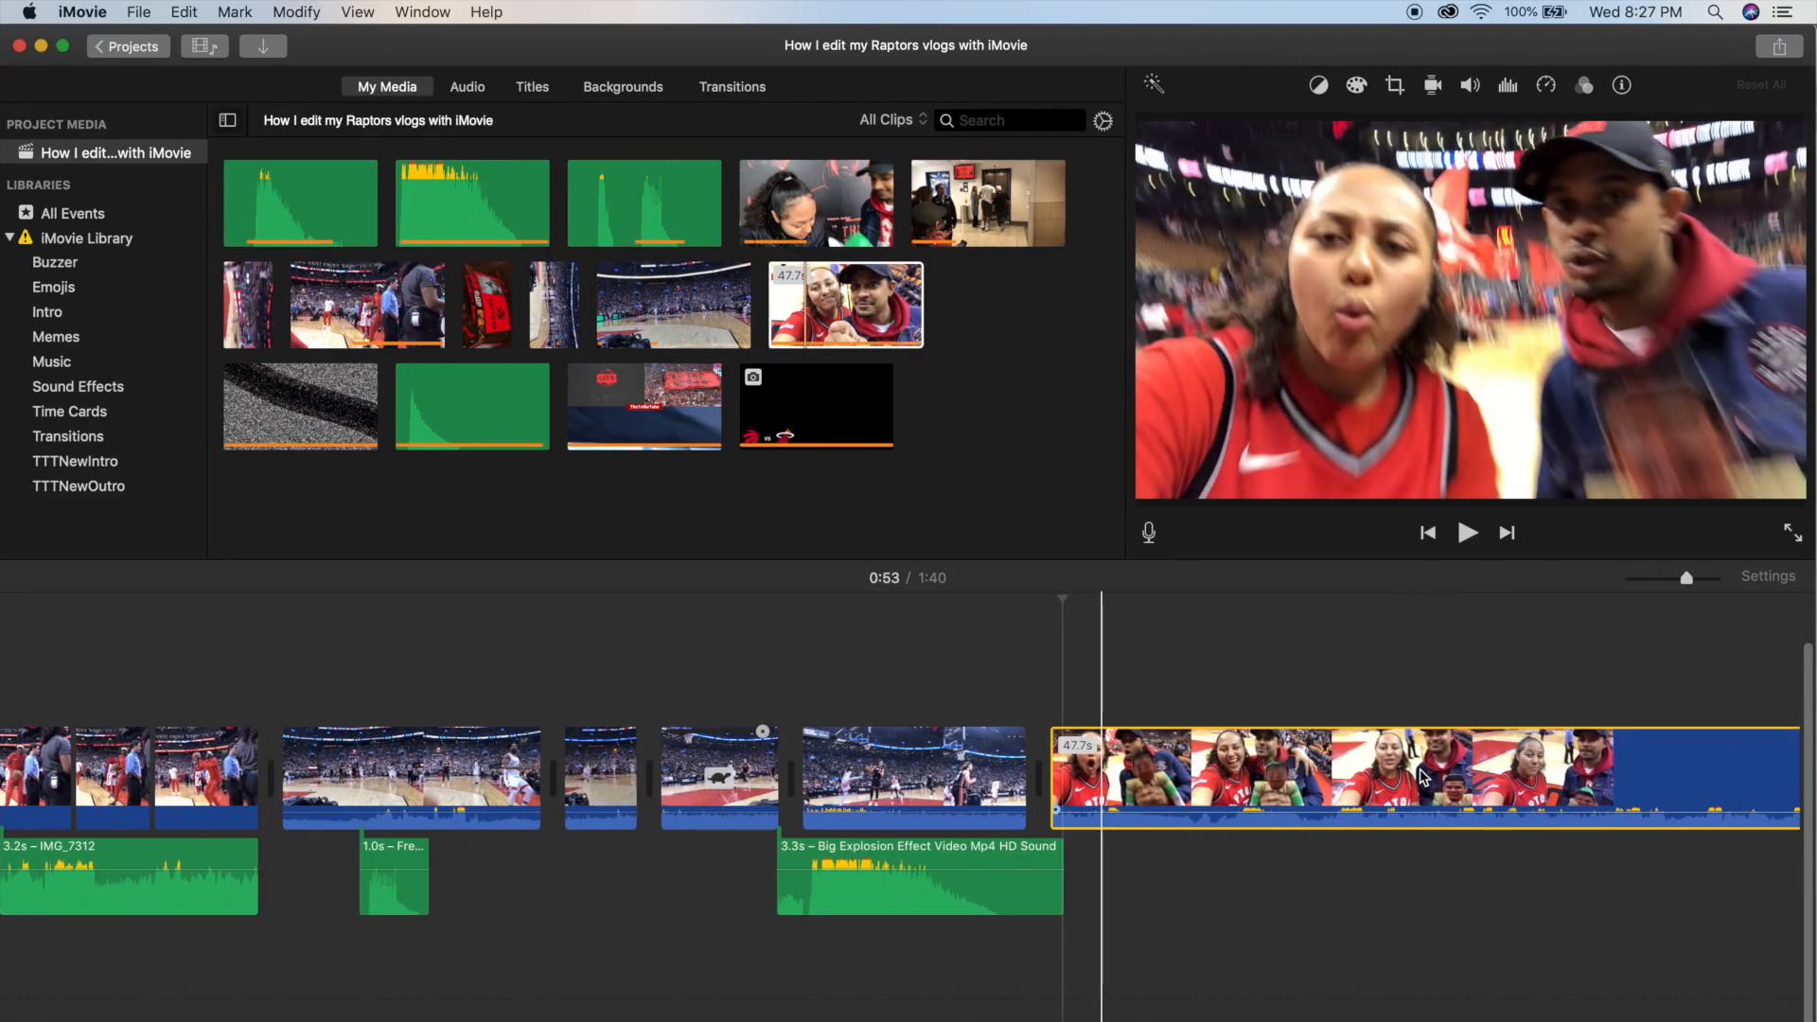
{"action": "key", "text": "space"}
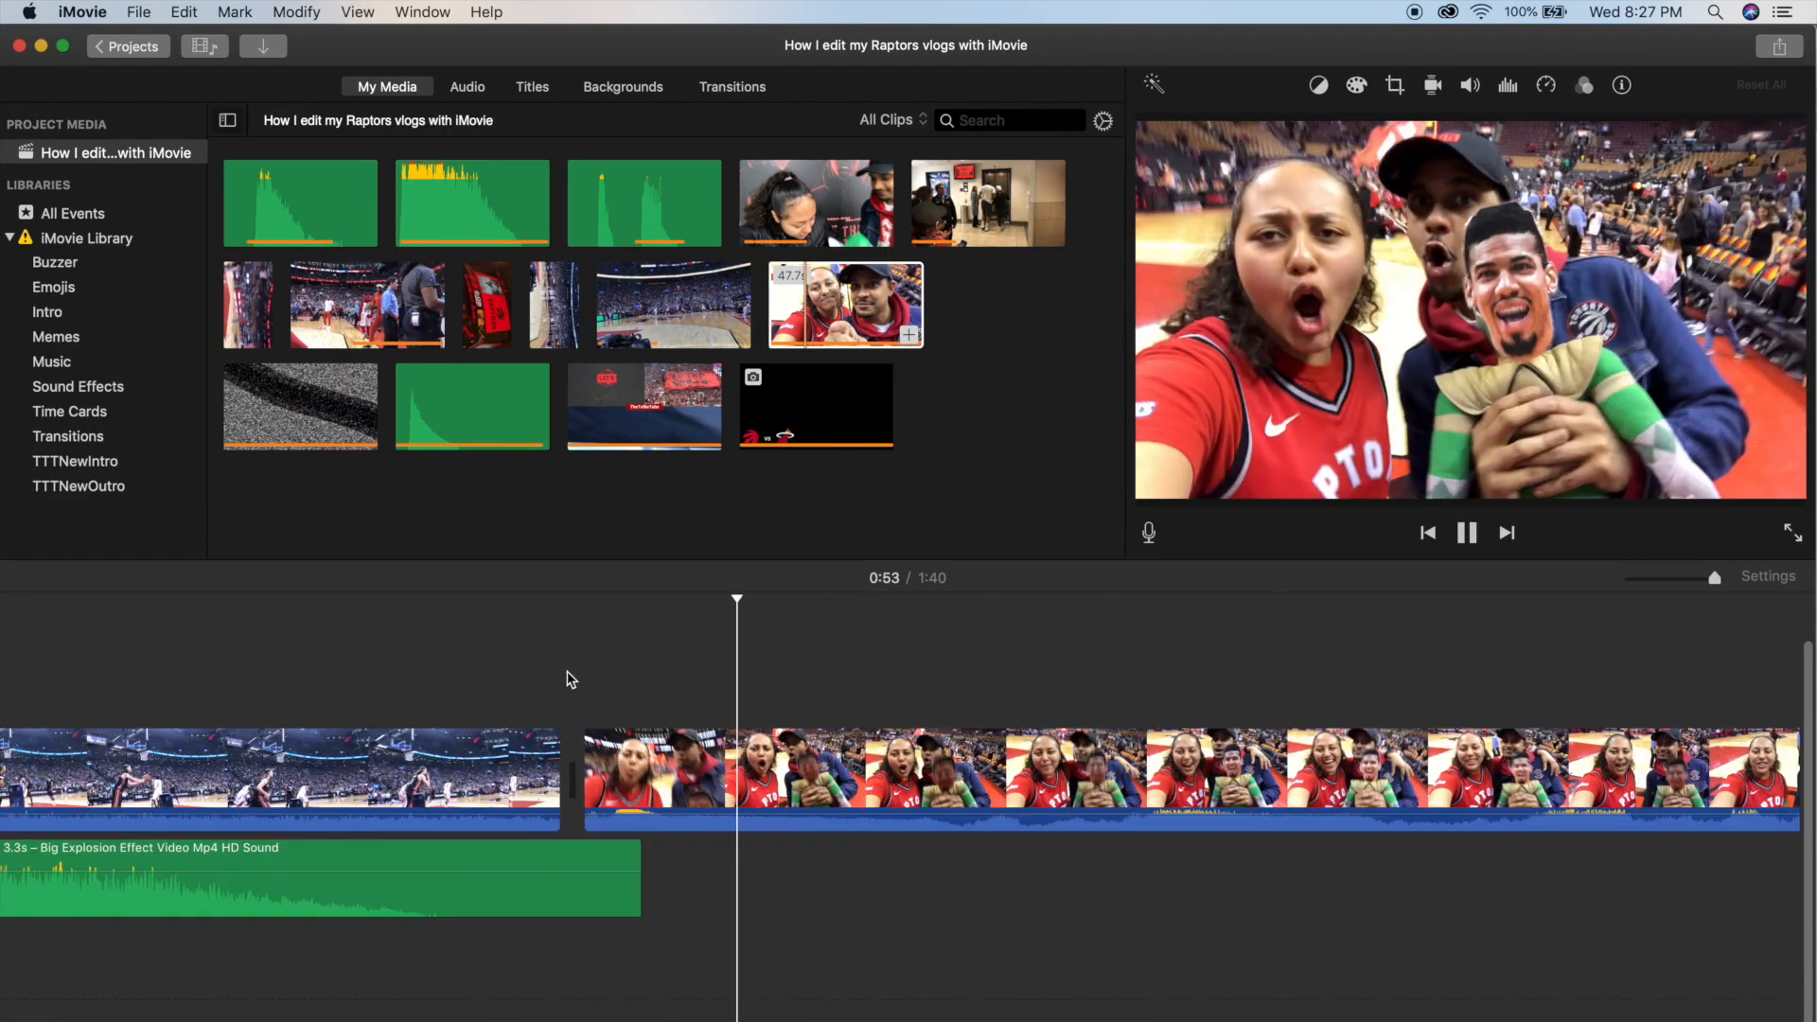
{"action": "key", "text": "space"}
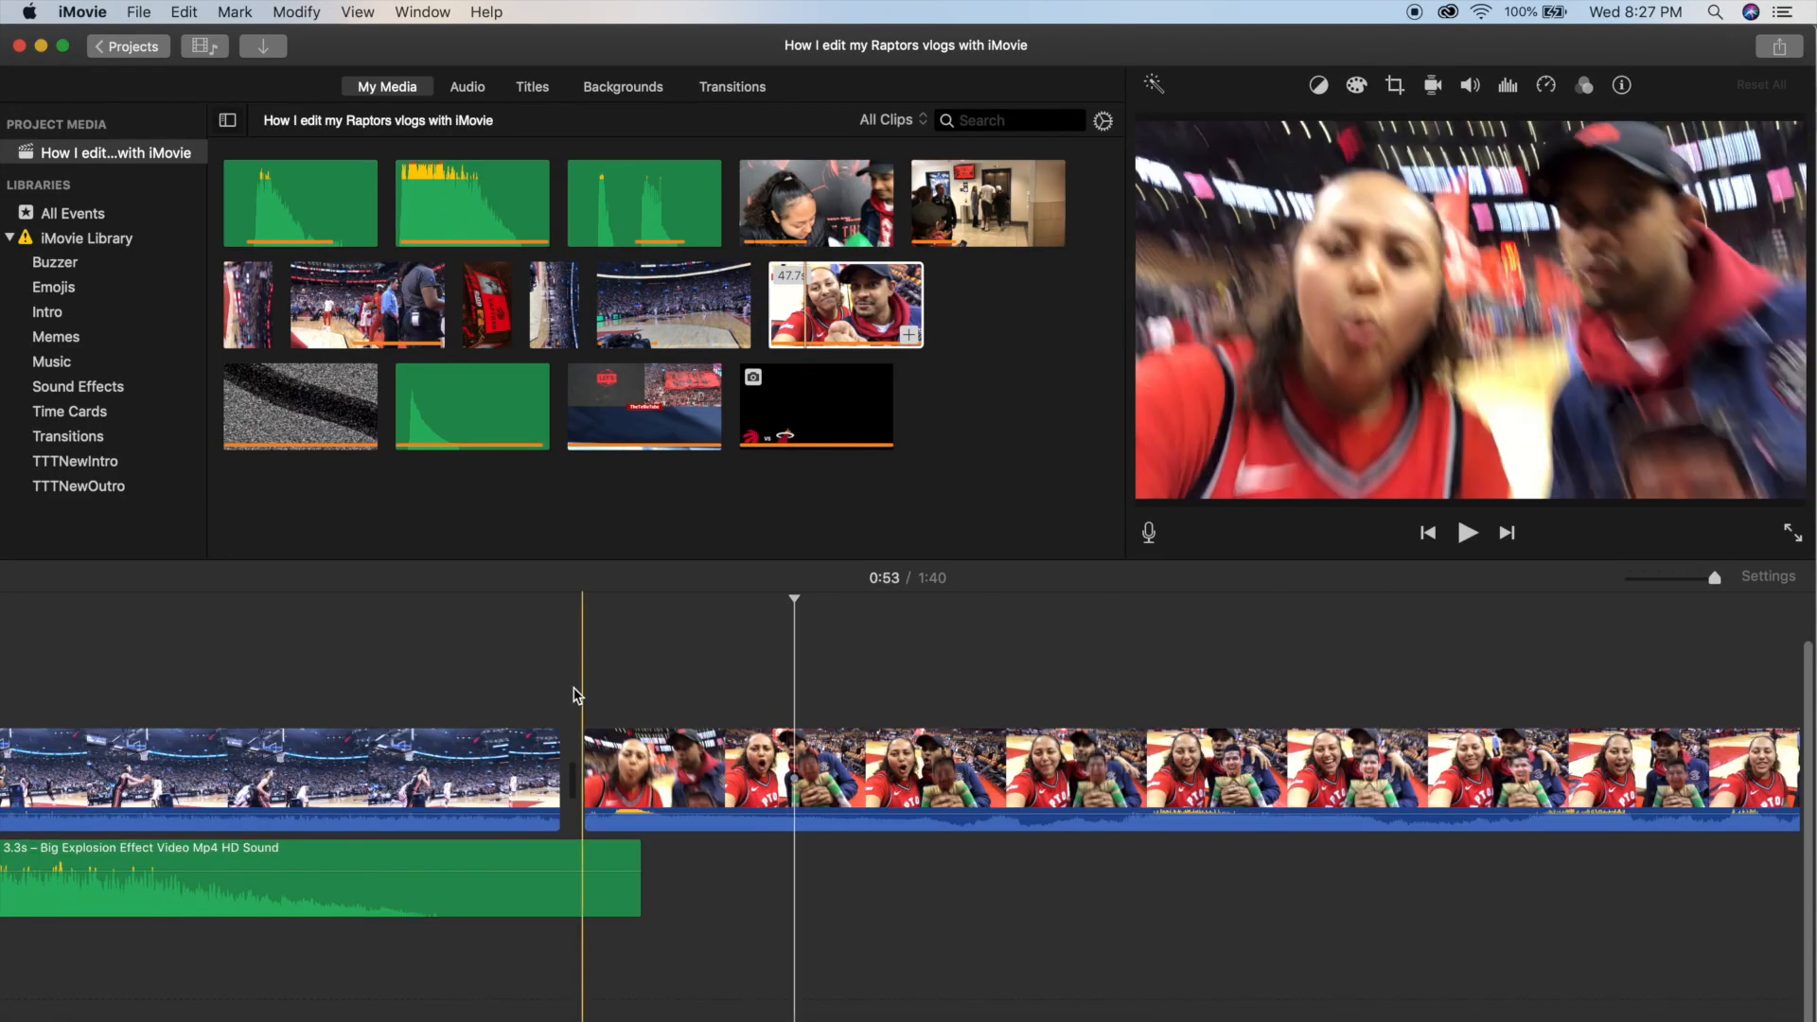
Insert the colour-bars clip from the Sound Effects event before the selfie clip at 0:53 and shorten it.
{"action": "left_click", "coordinate": [123, 388]}
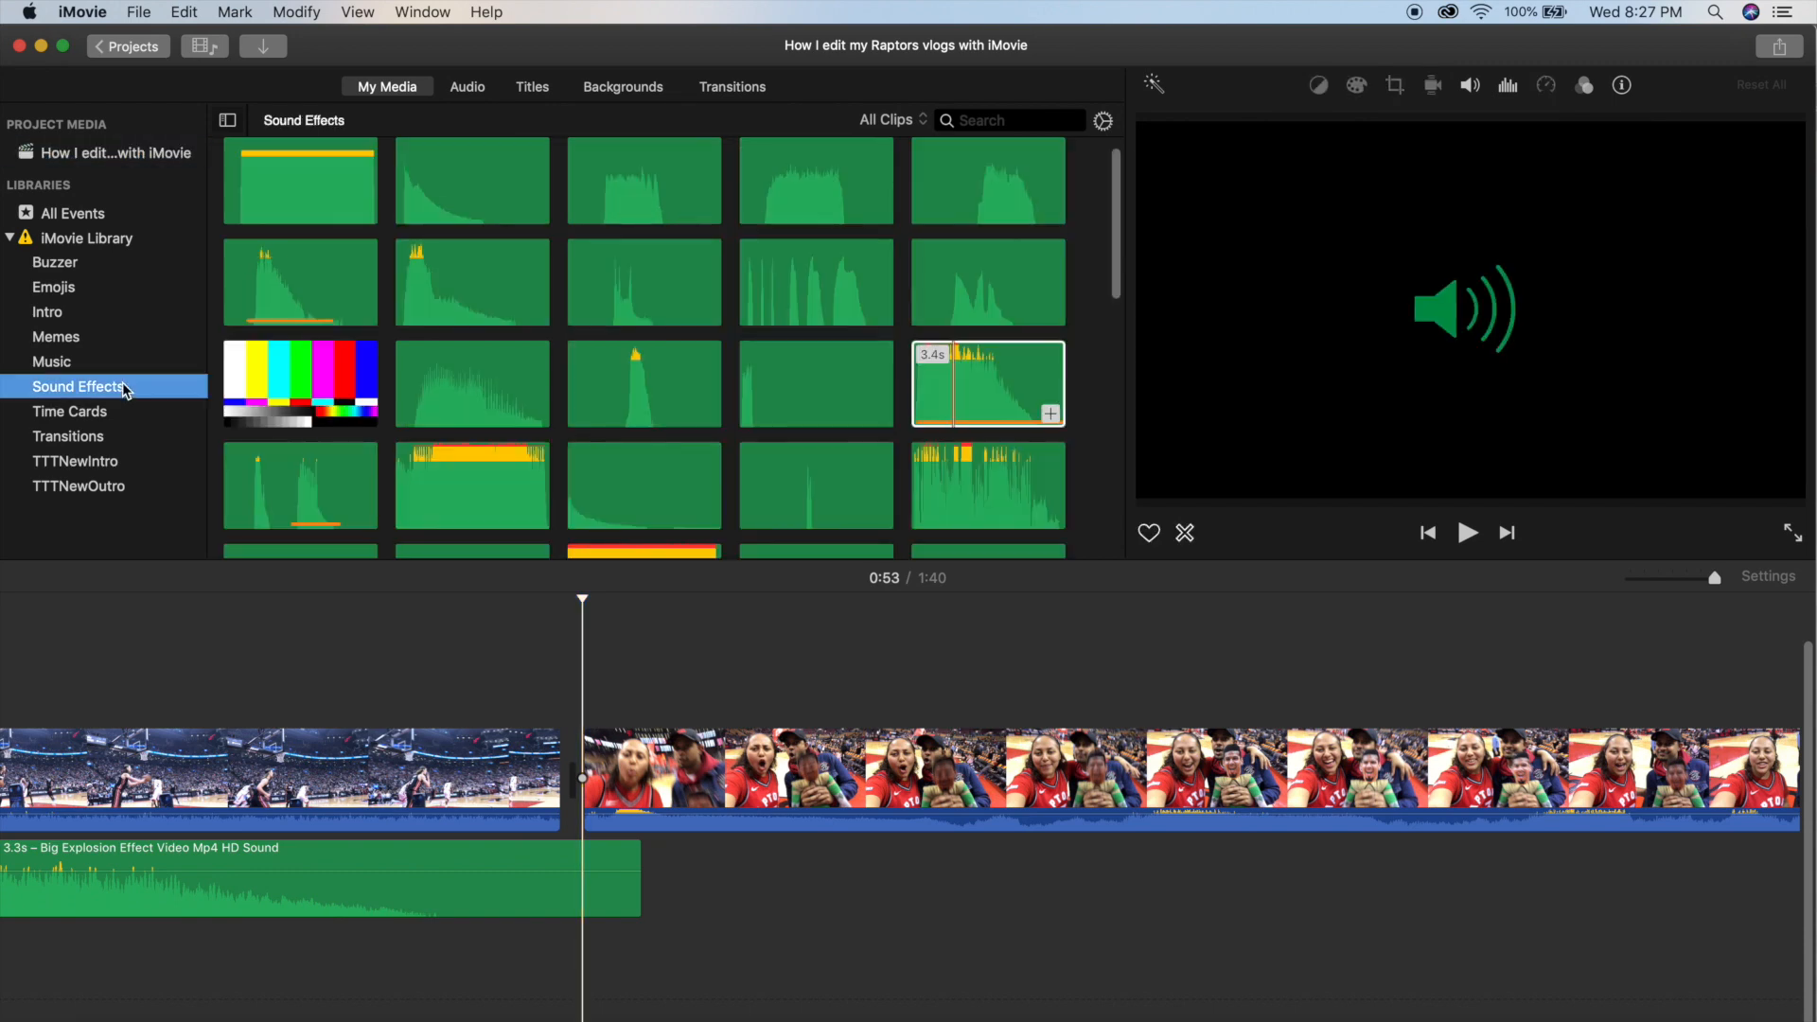
{"action": "left_click_drag", "start_coordinate": [280, 405], "coordinate": [559, 766]}
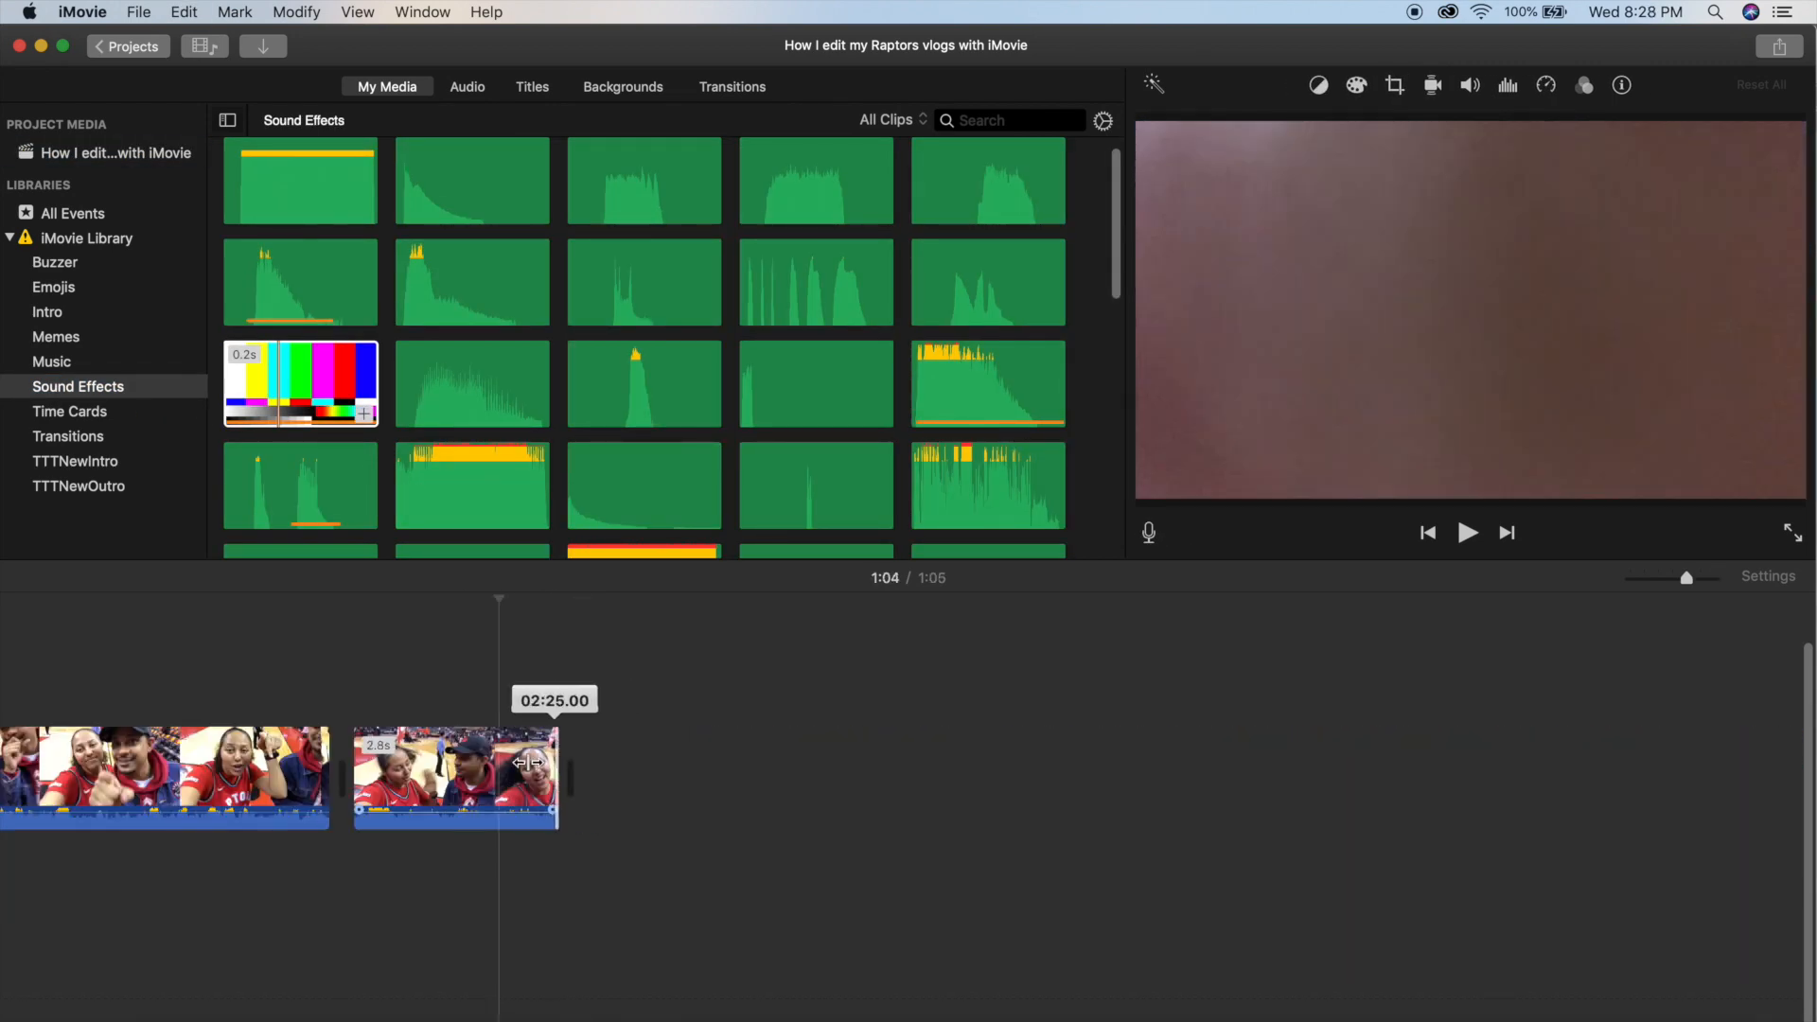
{"action": "left_click_drag", "start_coordinate": [558, 767], "coordinate": [494, 766]}
Append the 0.3-second TV static clip from the Sound Effects event after the last selfie piece at 1:04.
{"action": "scroll", "coordinate": [553, 365], "scroll_direction": "down", "scroll_amount": 5}
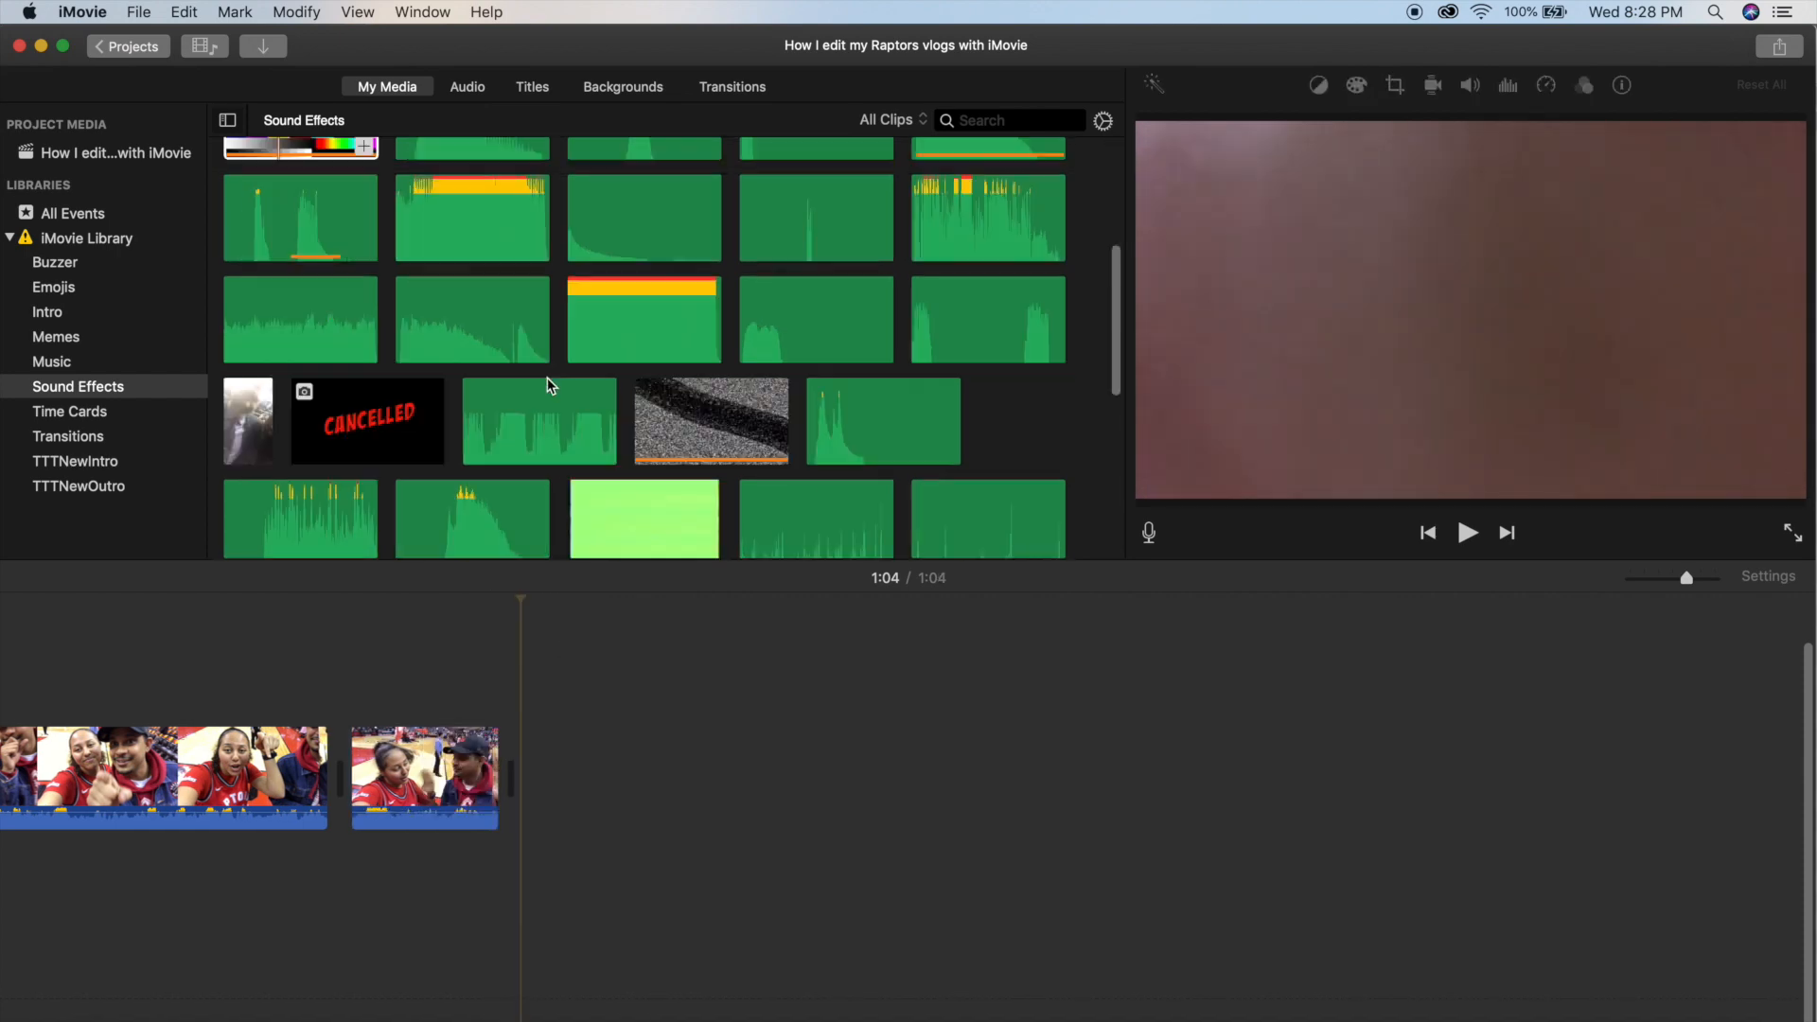
{"action": "scroll", "coordinate": [616, 312], "scroll_direction": "up", "scroll_amount": 2}
{"action": "left_click_drag", "start_coordinate": [675, 376], "coordinate": [592, 738]}
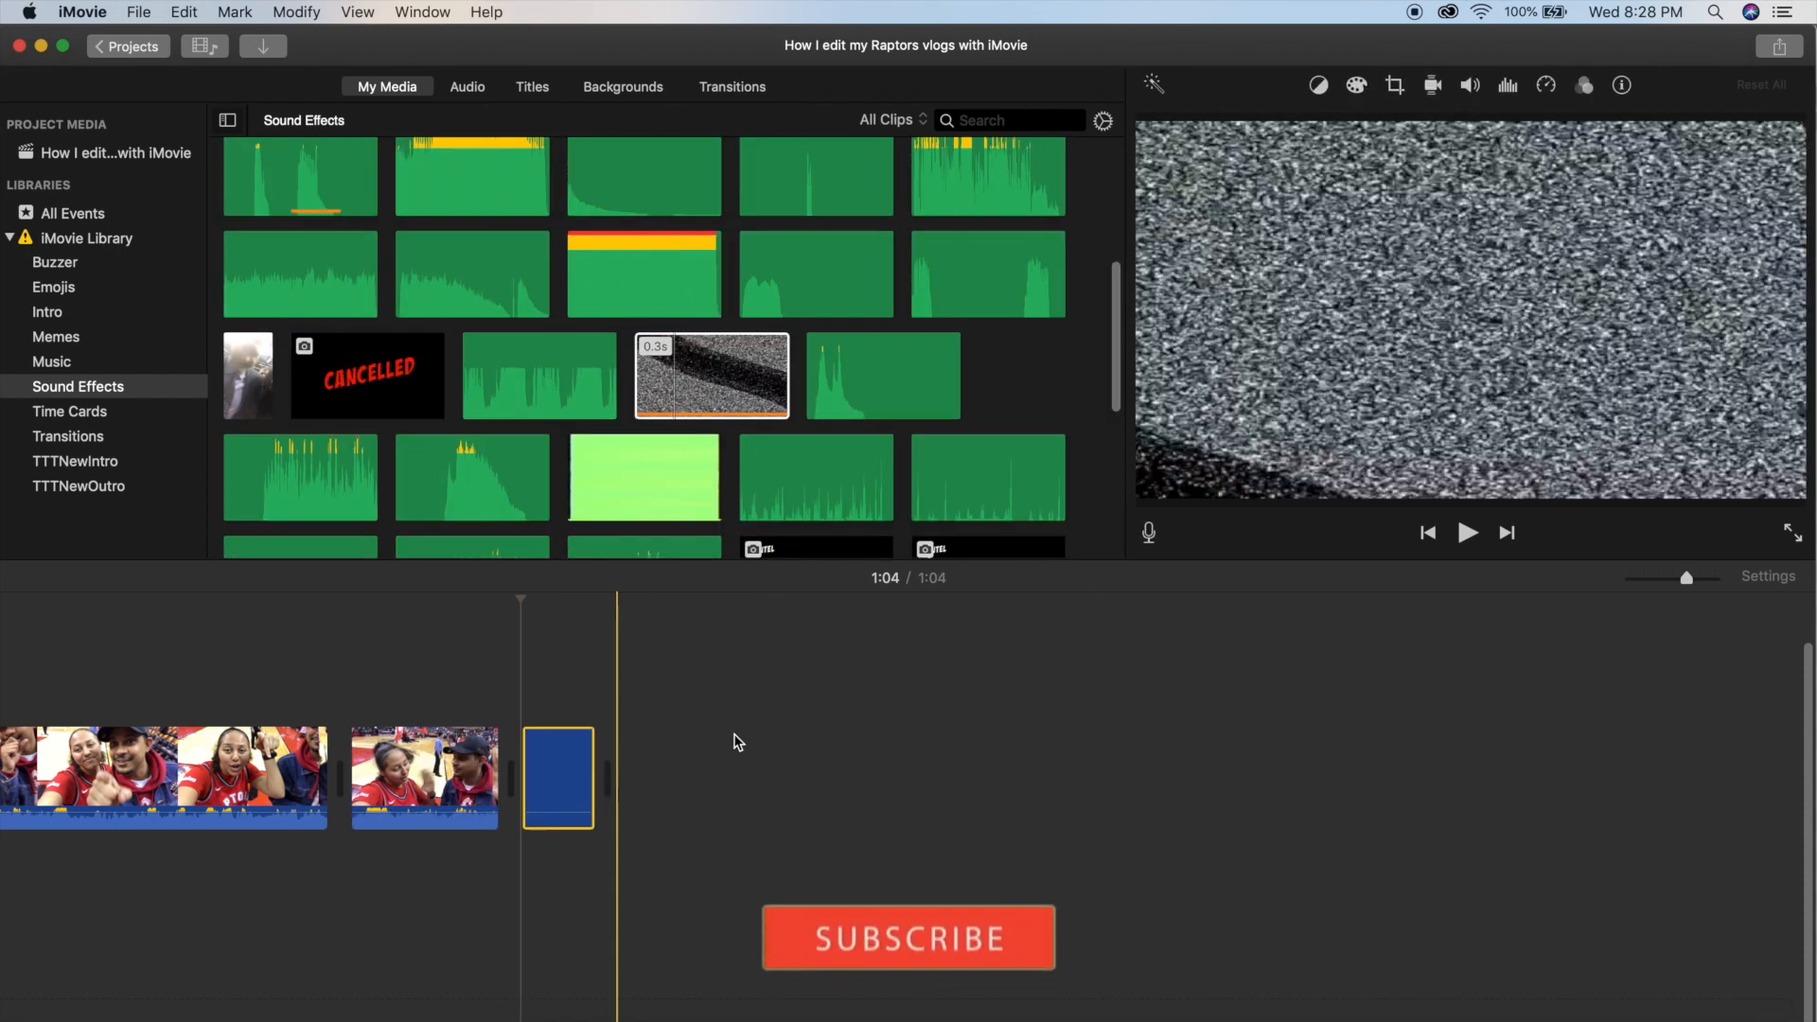
Append the 8.5-second outro clip from the TTTNewOutro event after the last TV static clip and play it through.
{"action": "left_click", "coordinate": [166, 485]}
{"action": "left_click_drag", "start_coordinate": [474, 204], "coordinate": [748, 762]}
{"action": "left_click_drag", "start_coordinate": [719, 814], "coordinate": [721, 812]}
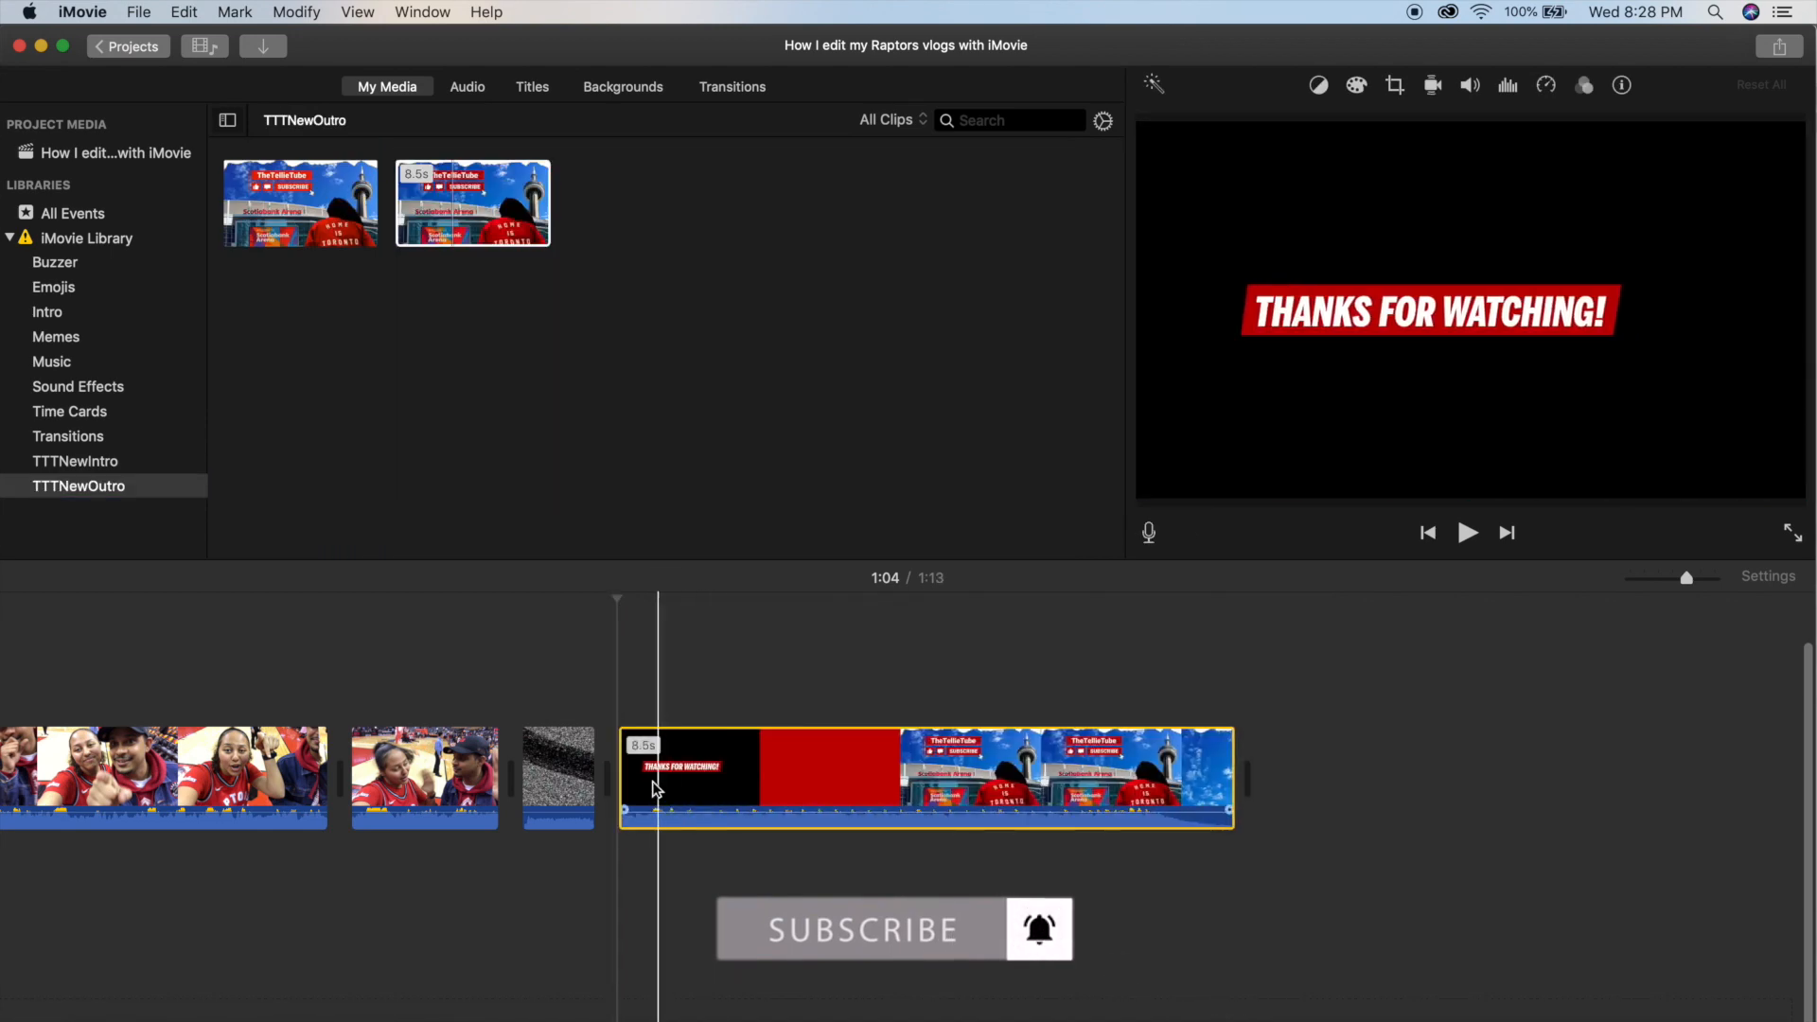
{"action": "key", "text": "space"}
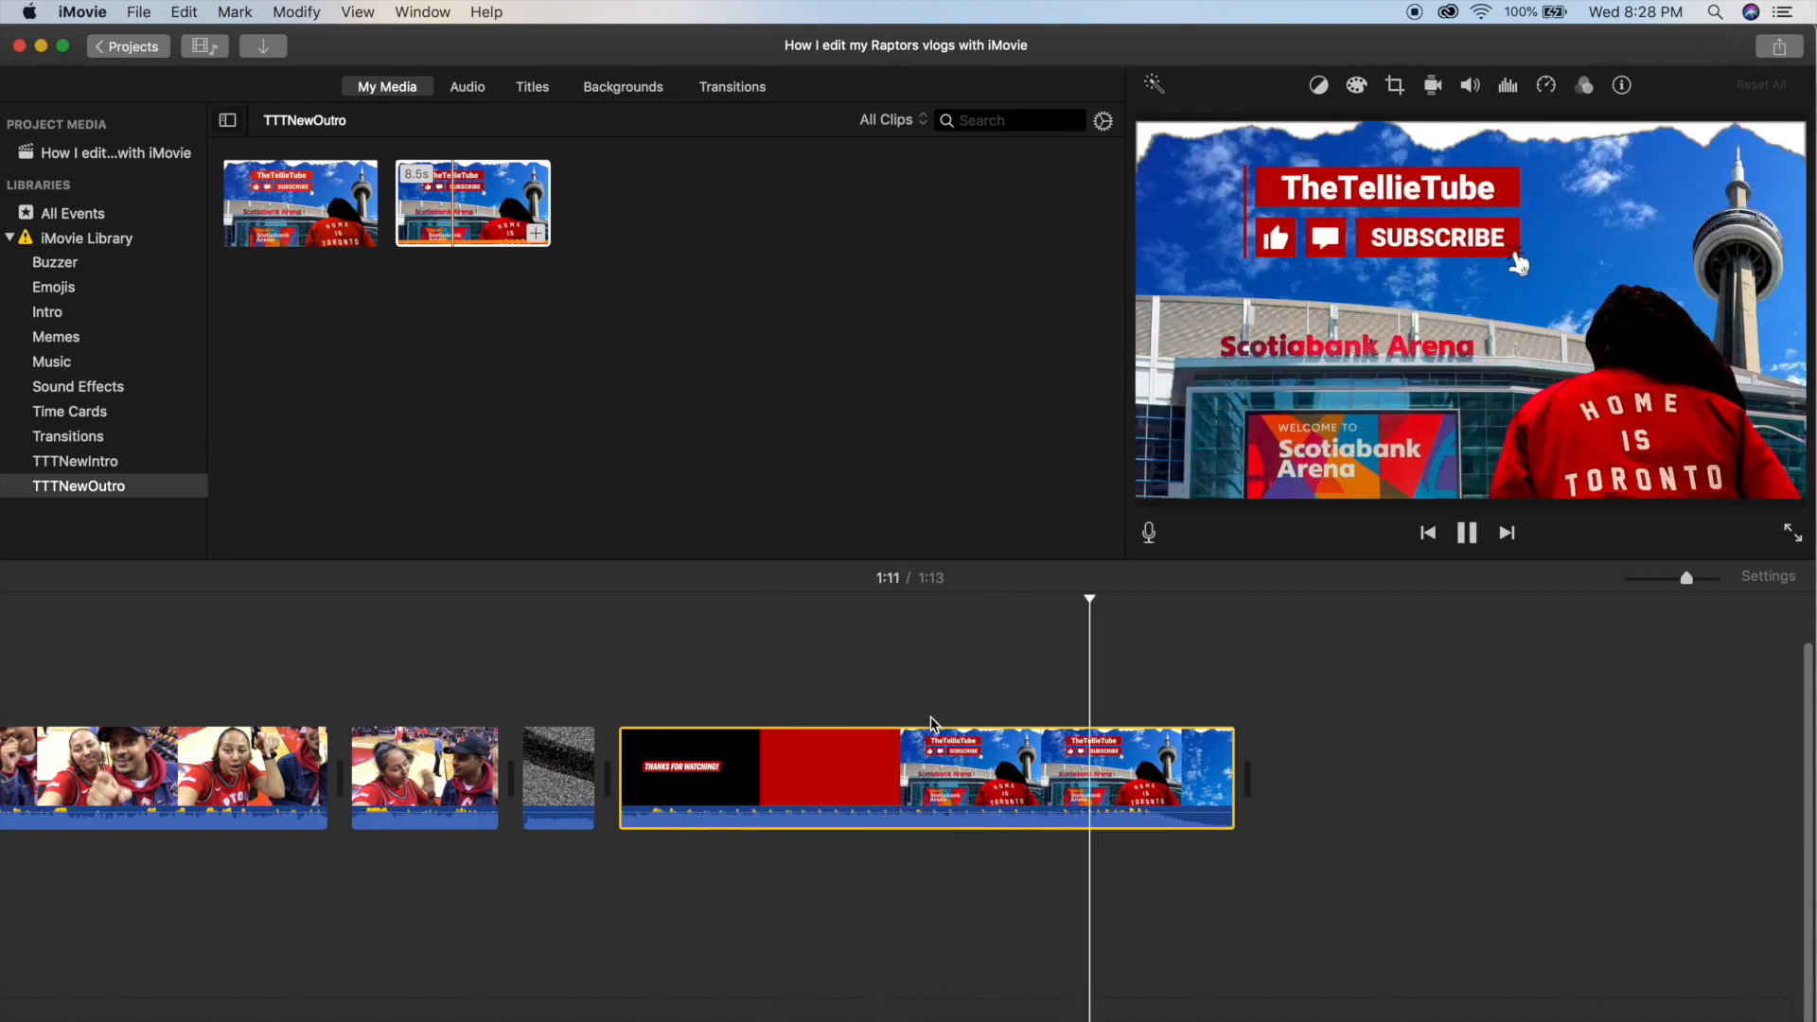
{"action": "key", "text": "space"}
Overlay the 5.5-second green-screen subscribe clip from the Sound Effects event above the second selfie piece at 0:56.
{"action": "scroll", "coordinate": [909, 724], "scroll_direction": "left", "scroll_amount": 4}
{"action": "scroll", "coordinate": [909, 725], "scroll_direction": "left", "scroll_amount": 5}
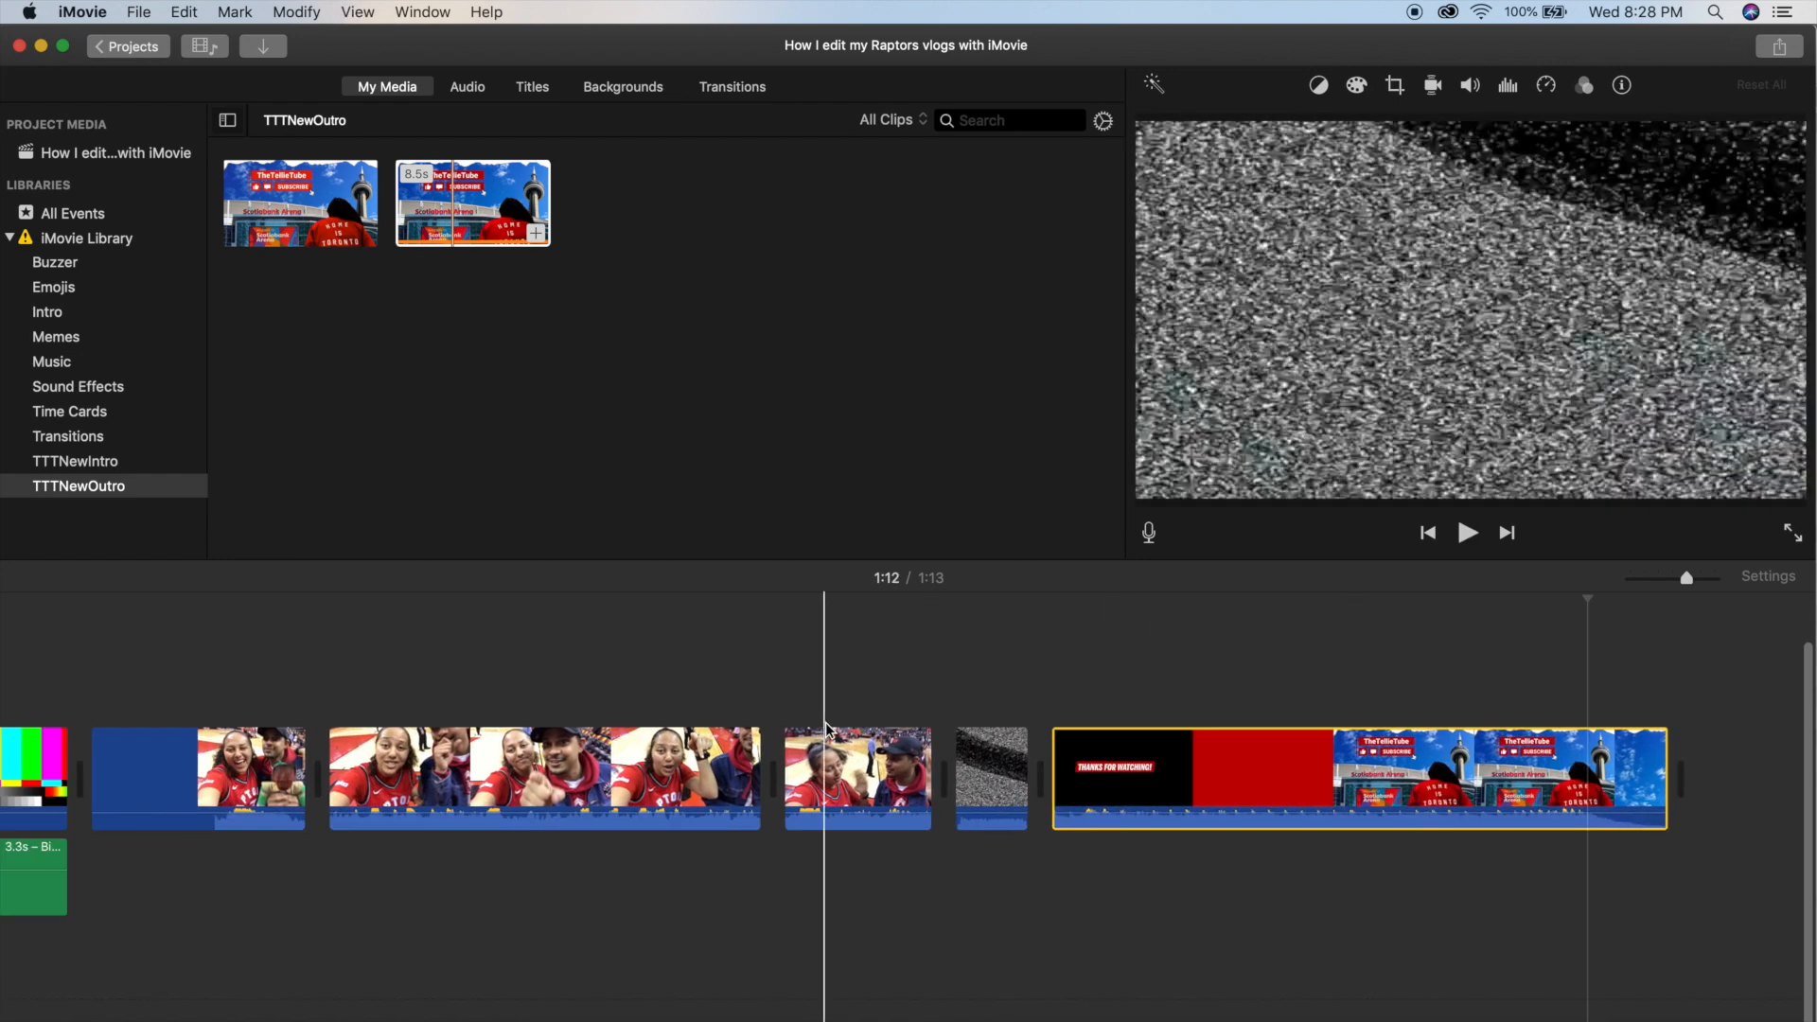
{"action": "left_click", "coordinate": [492, 701]}
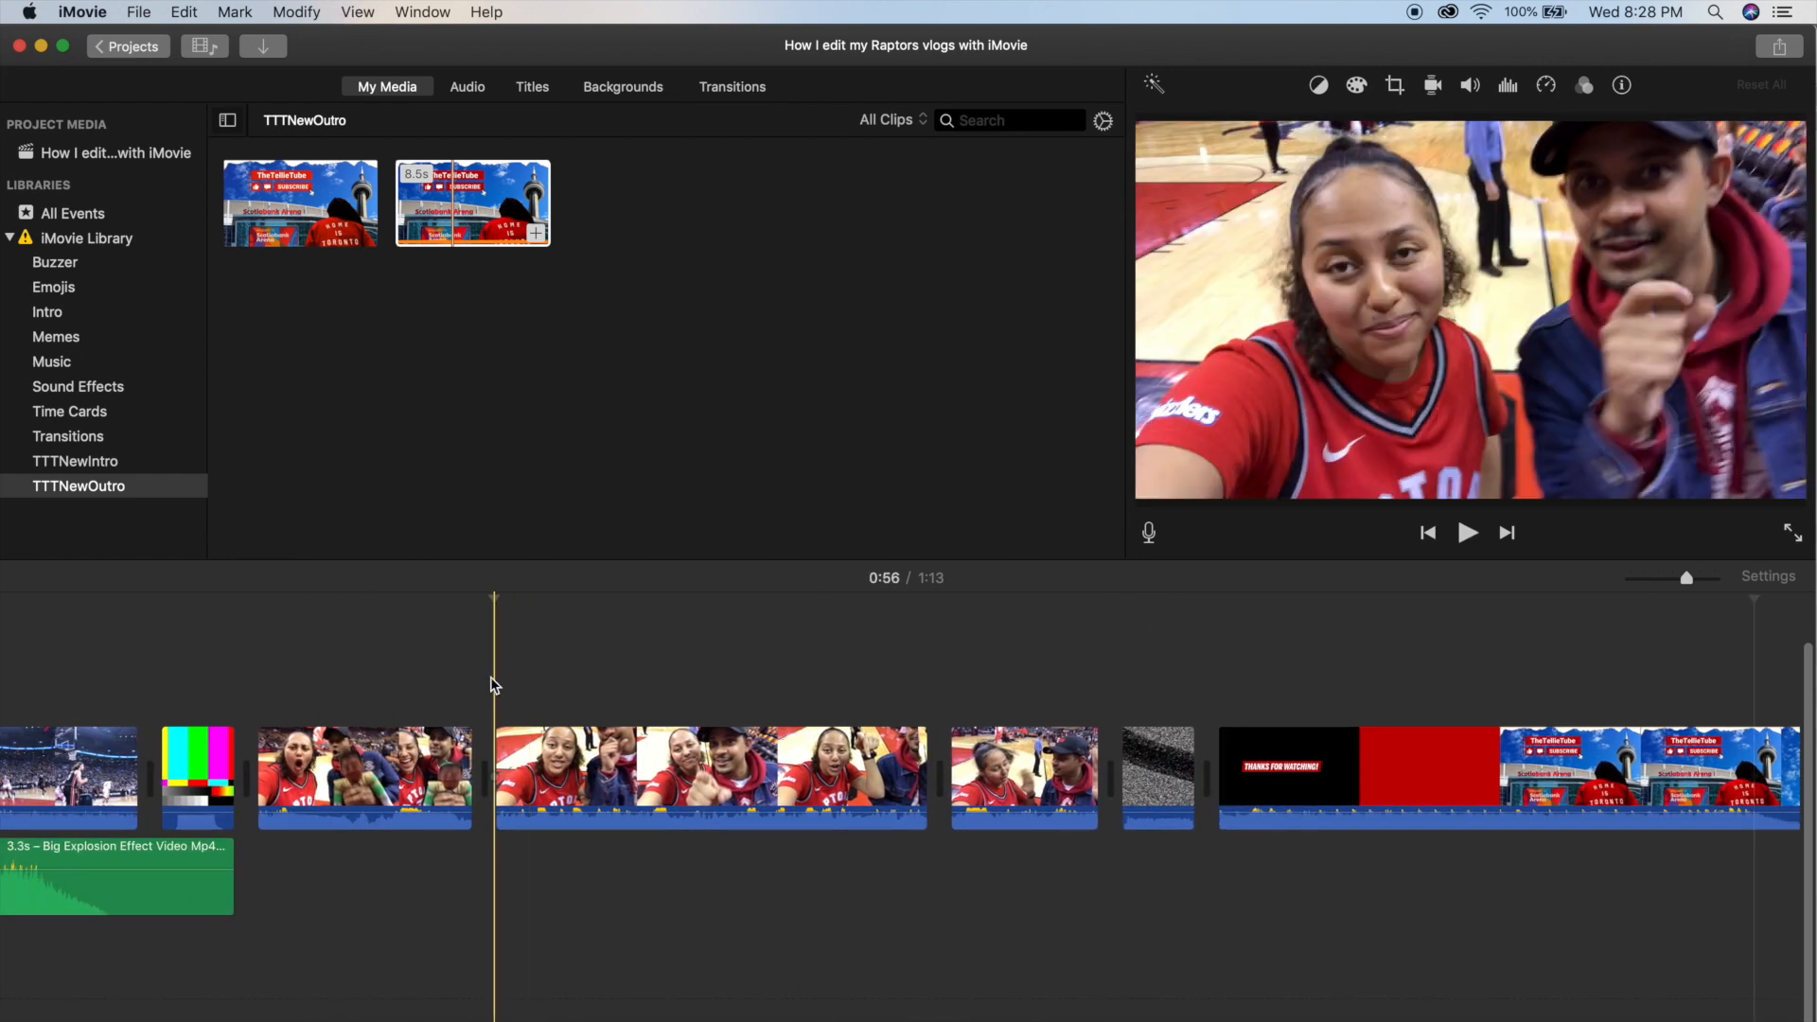
{"action": "left_click", "coordinate": [77, 387]}
{"action": "scroll", "coordinate": [568, 378], "scroll_direction": "down", "scroll_amount": 10}
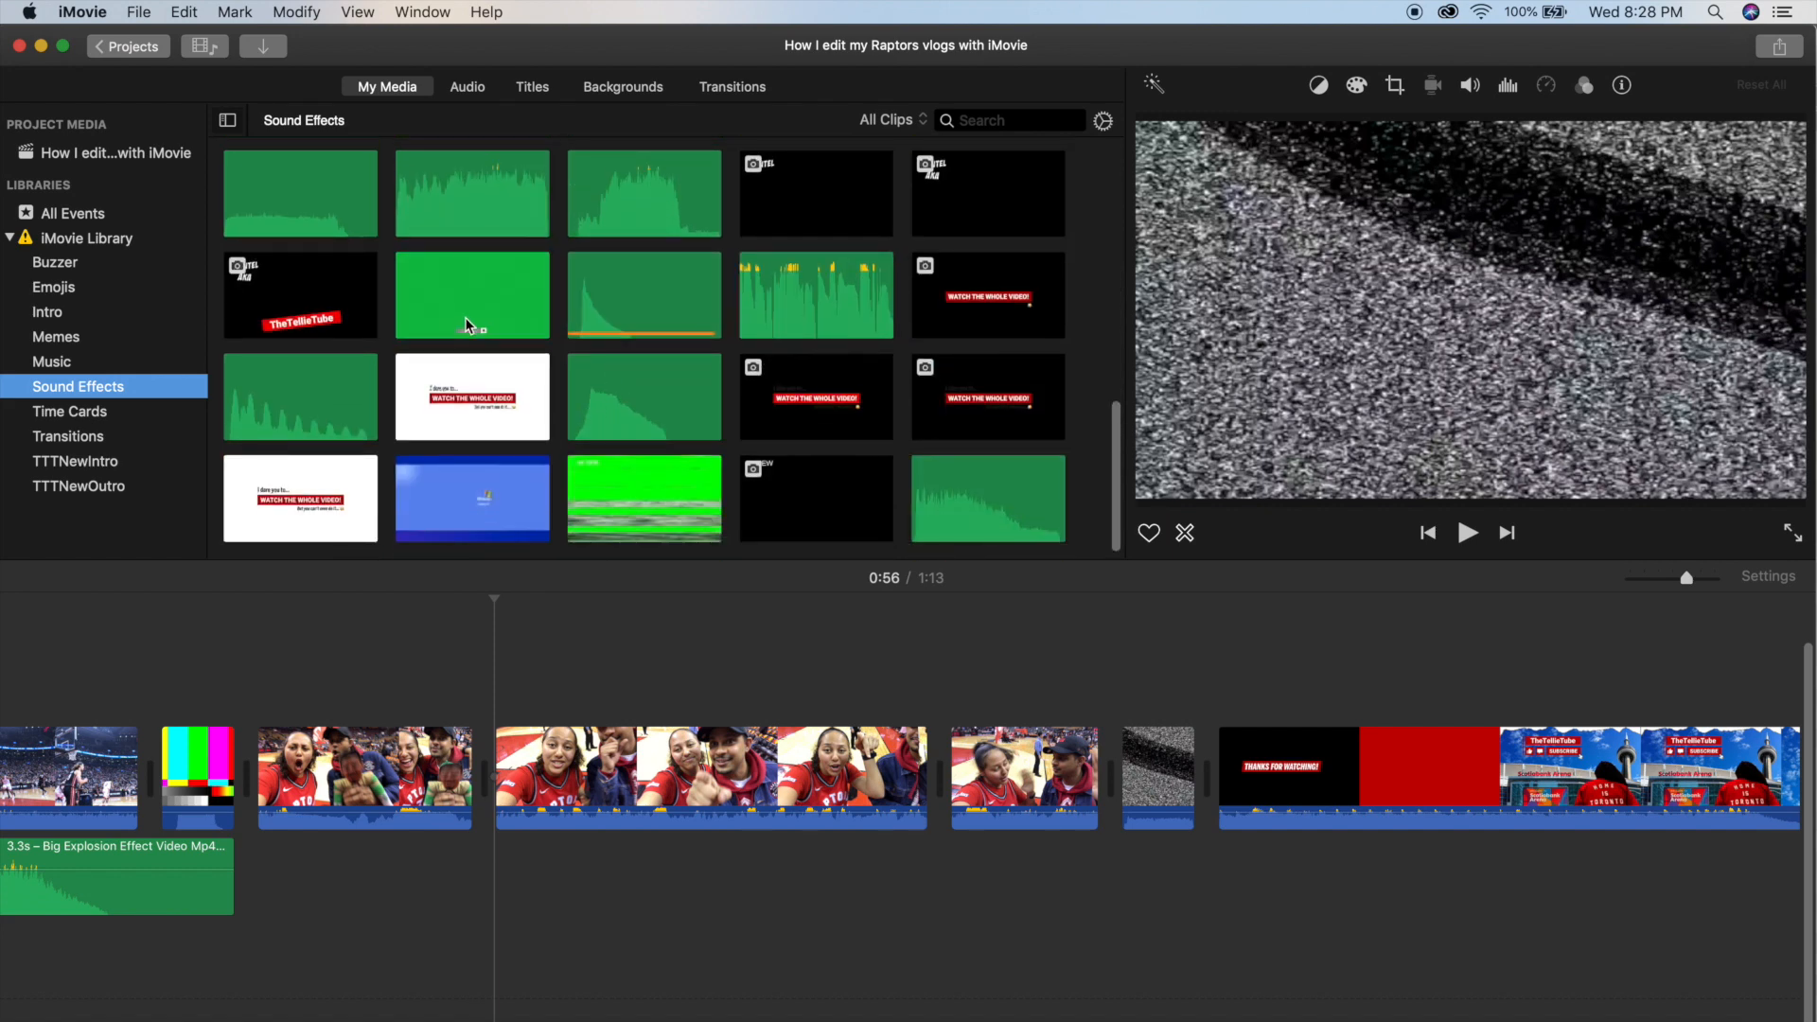
{"action": "left_click_drag", "start_coordinate": [426, 330], "coordinate": [494, 670]}
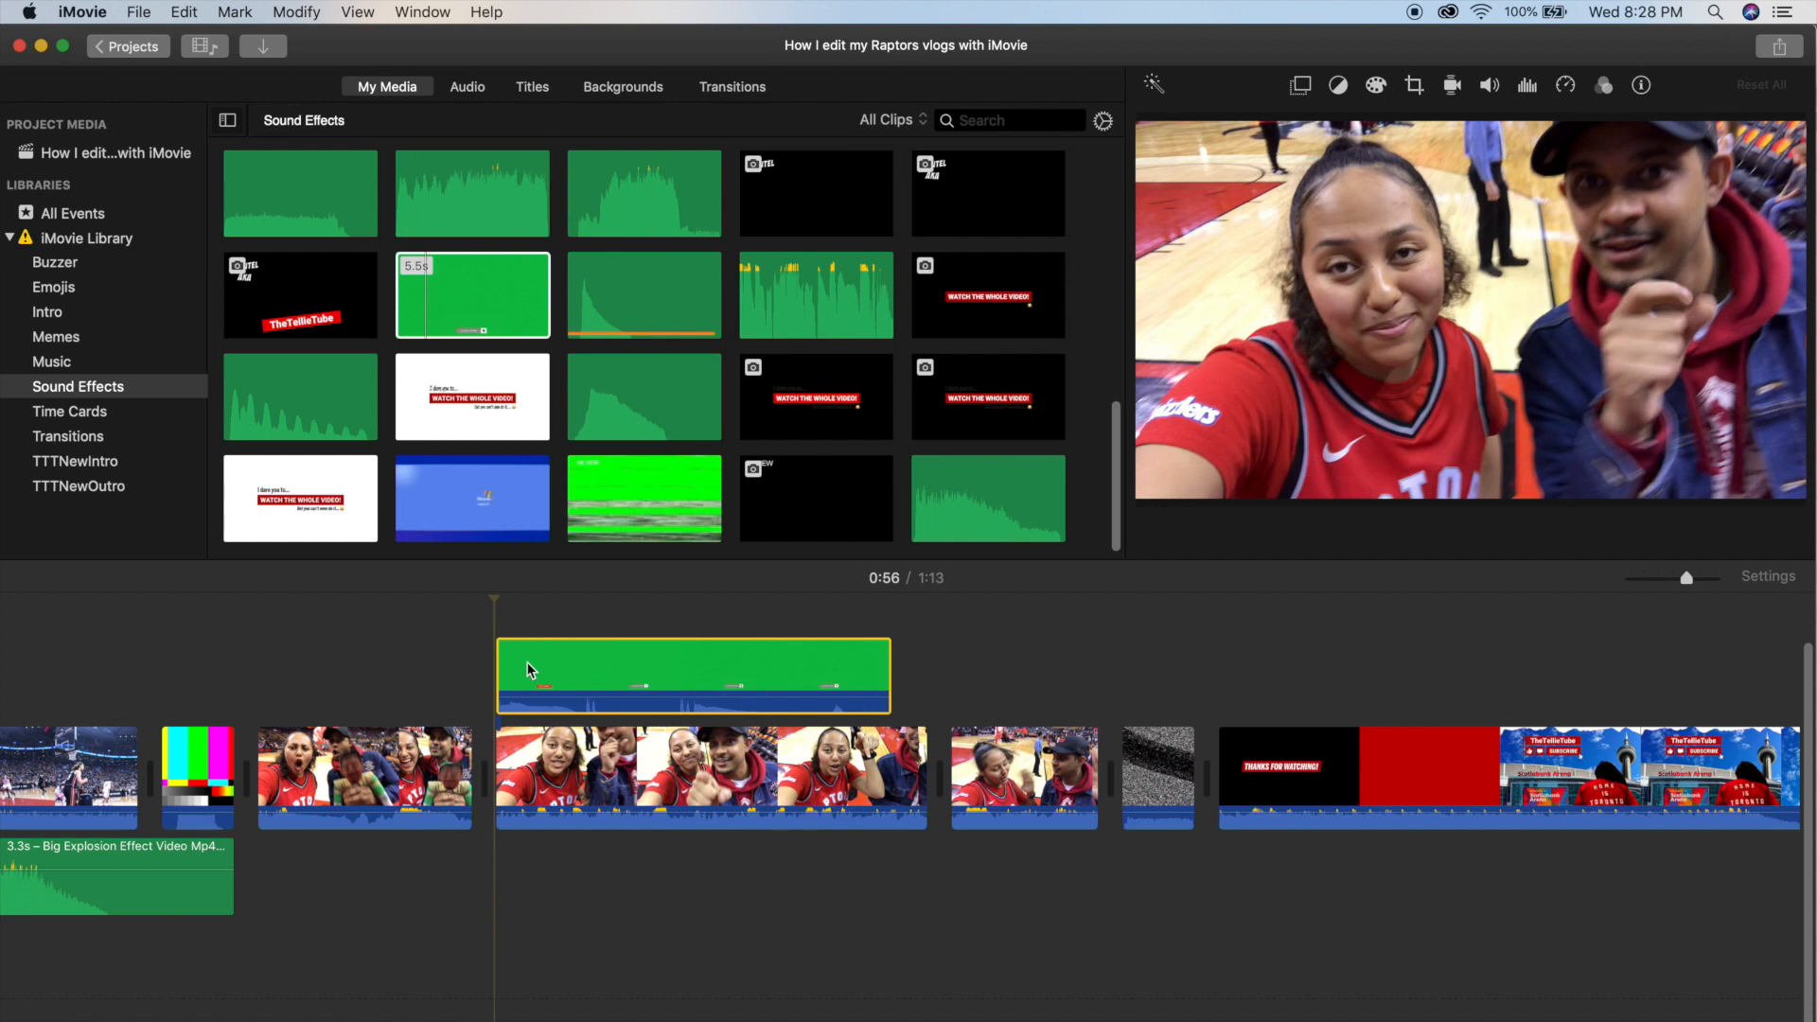
Set the subscribe clip's video overlay mode to Green/Blue Screen and return to the start of the clip.
{"action": "left_click", "coordinate": [560, 667]}
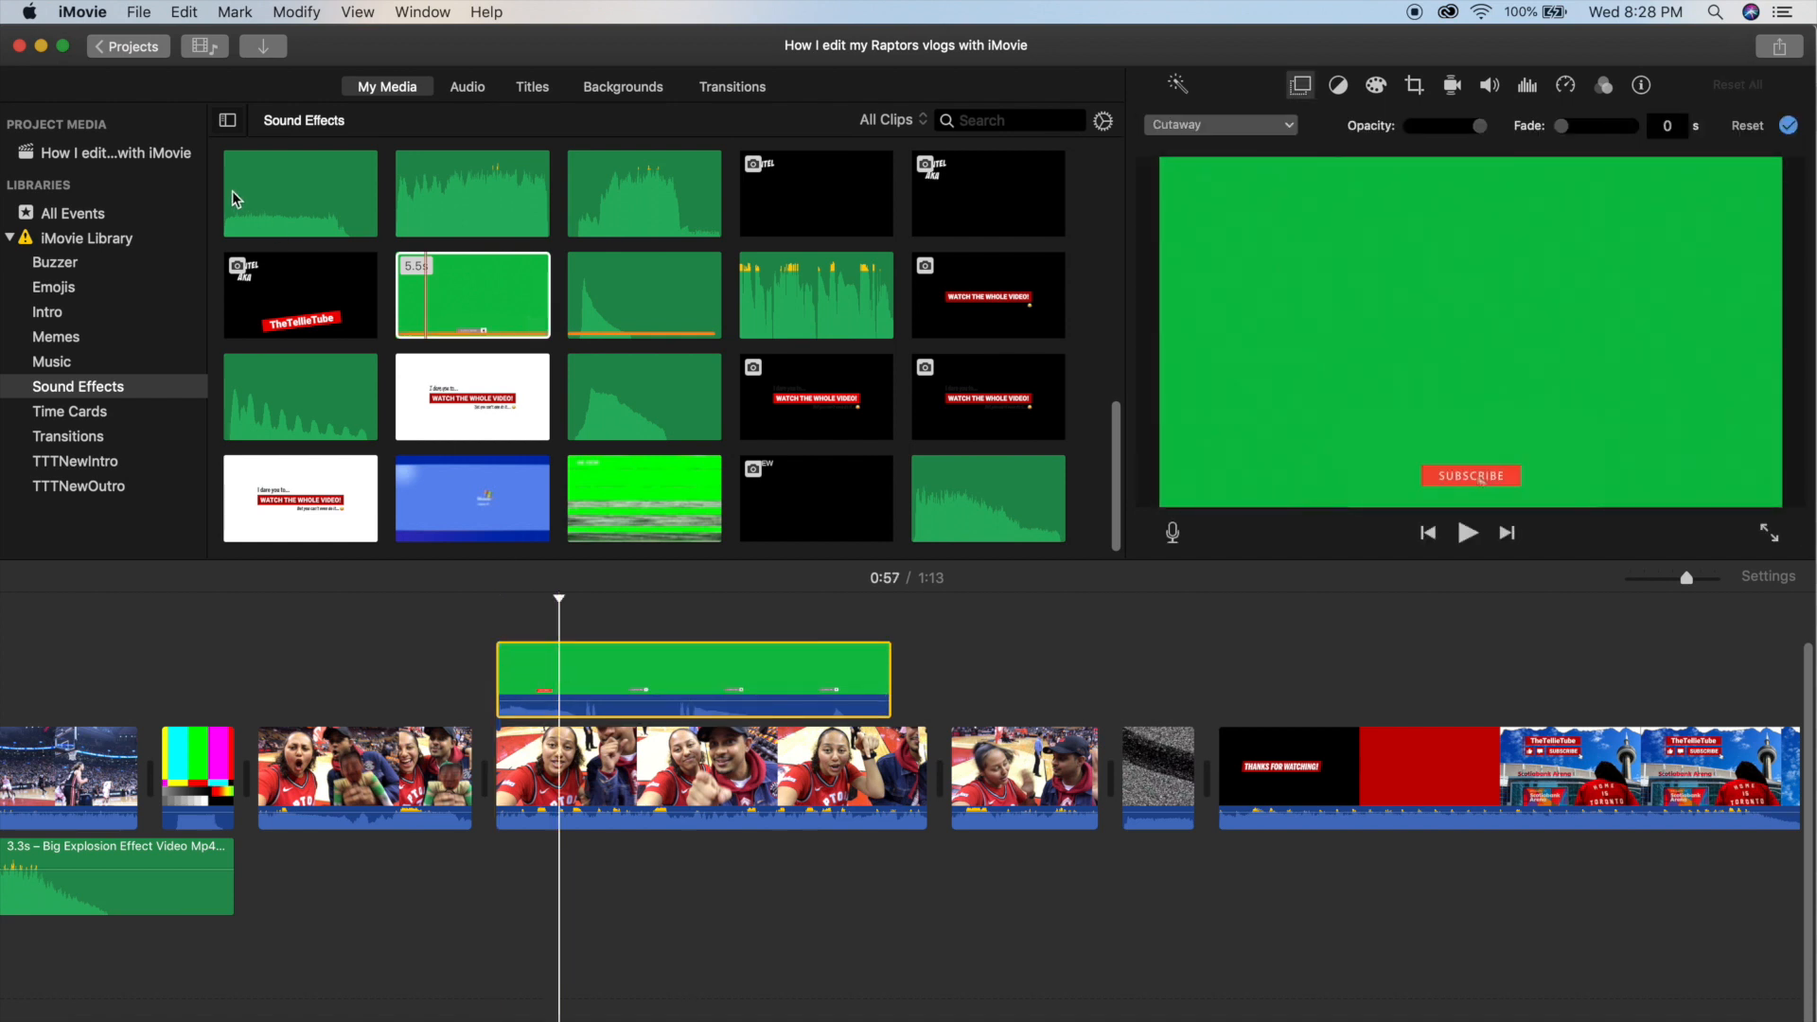
{"action": "left_click", "coordinate": [151, 163]}
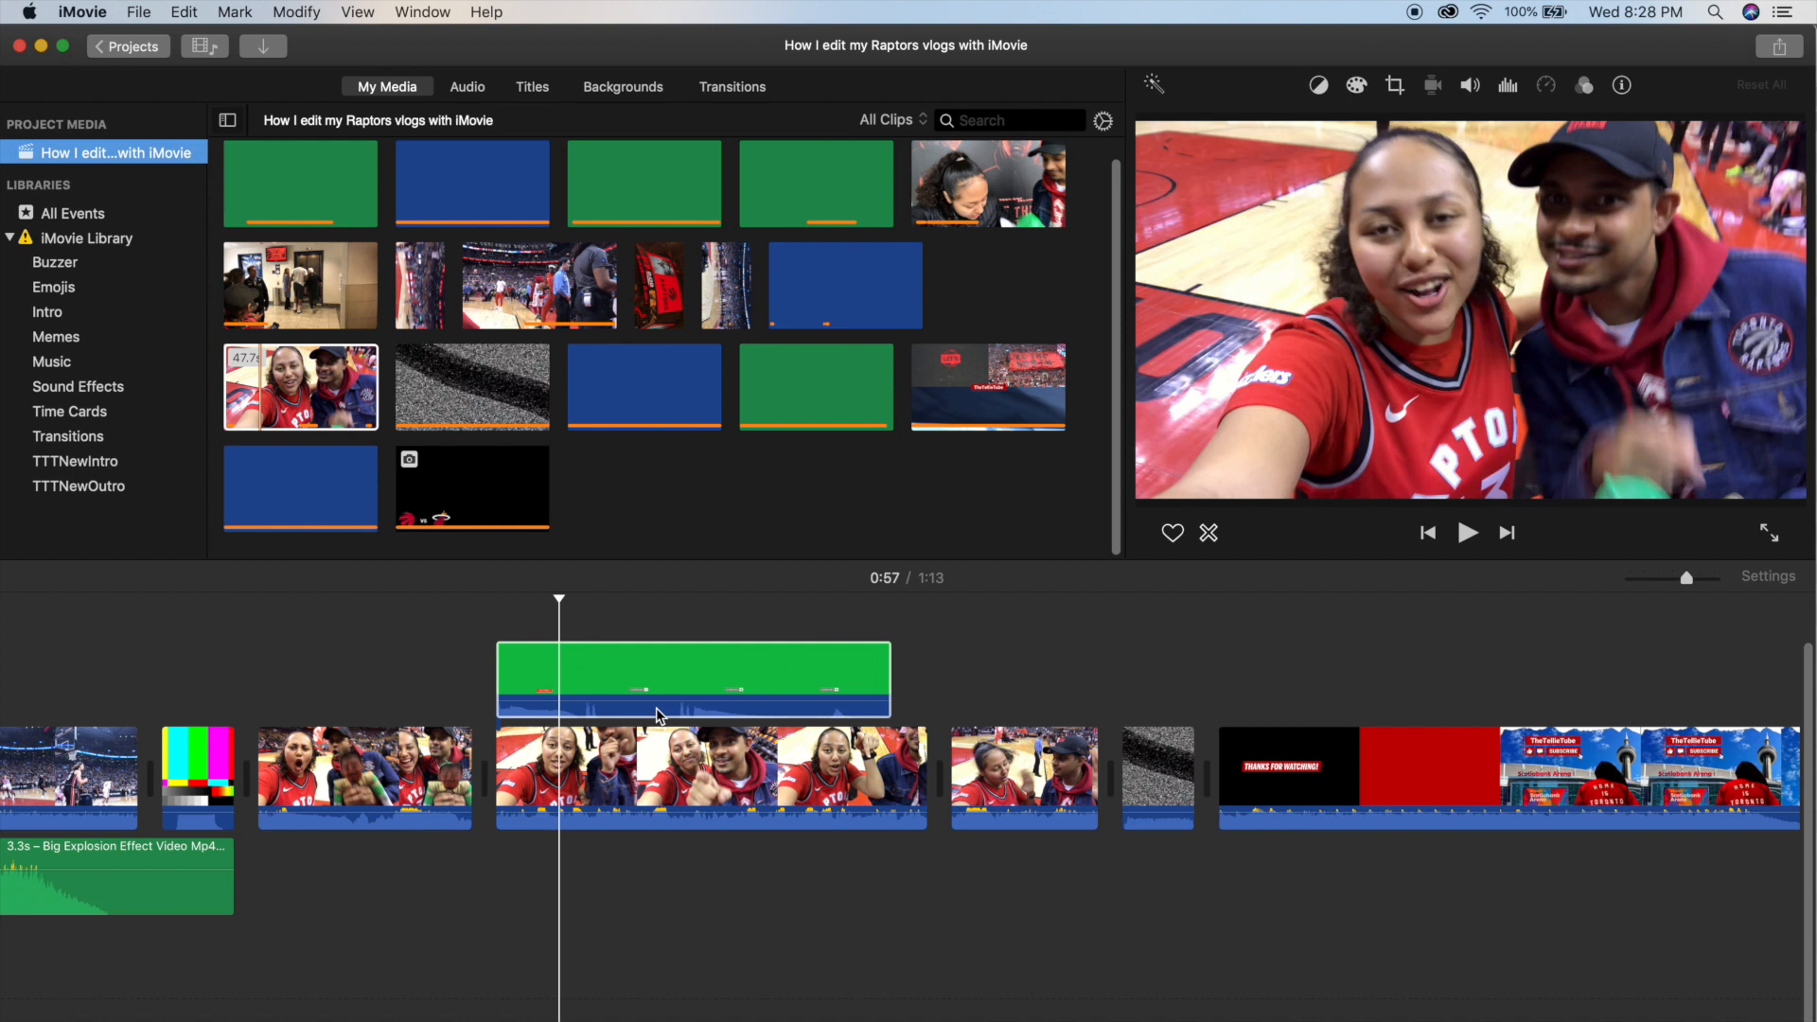
{"action": "left_click", "coordinate": [660, 712]}
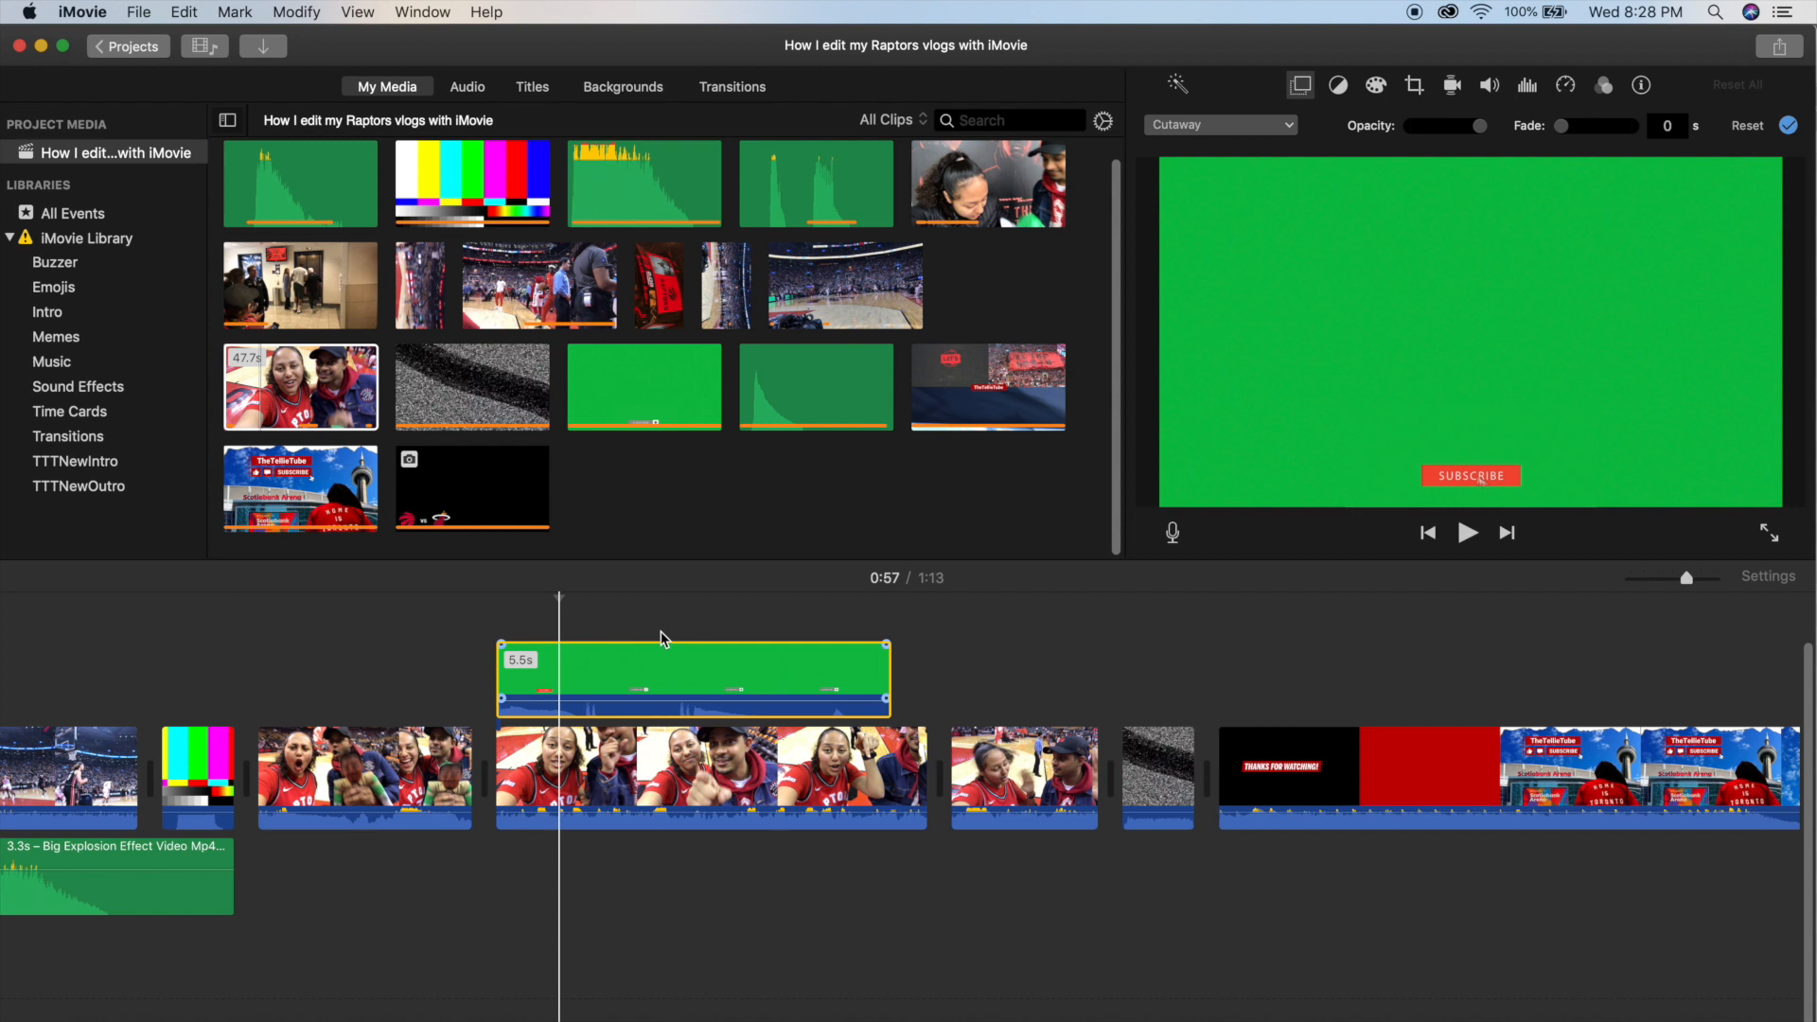
{"action": "left_click", "coordinate": [1235, 128]}
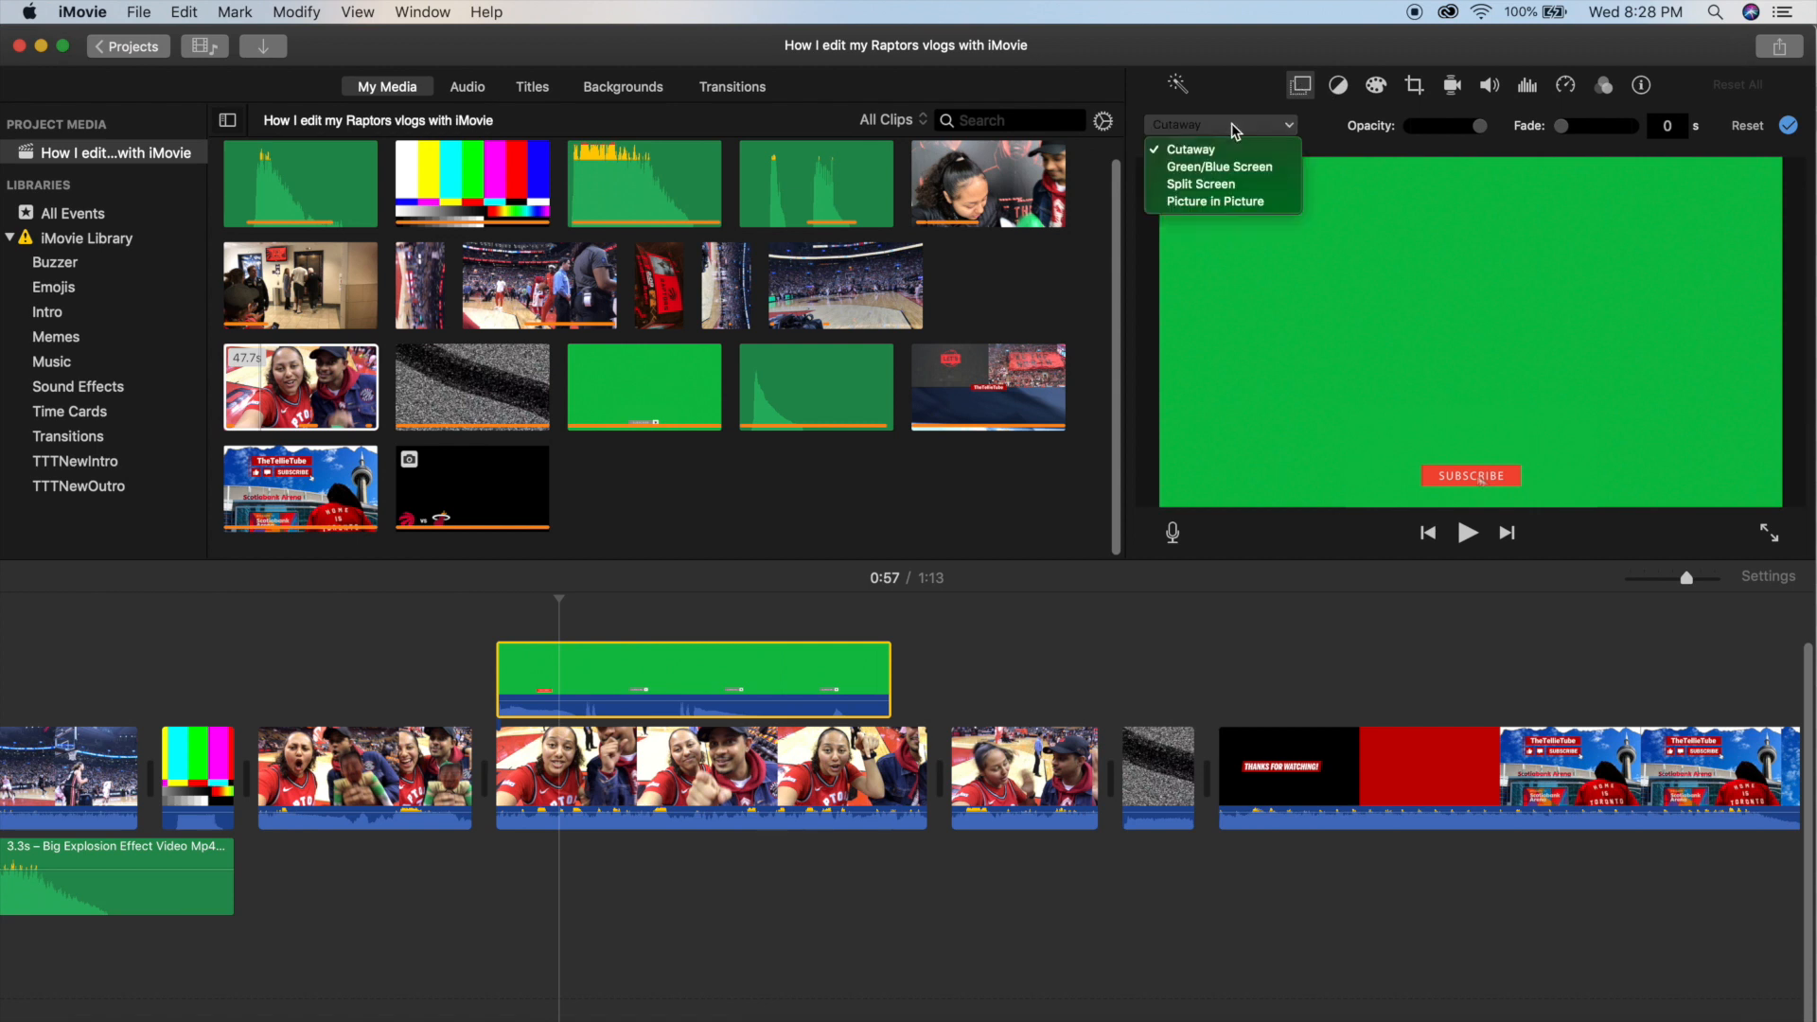
{"action": "left_click", "coordinate": [1207, 169]}
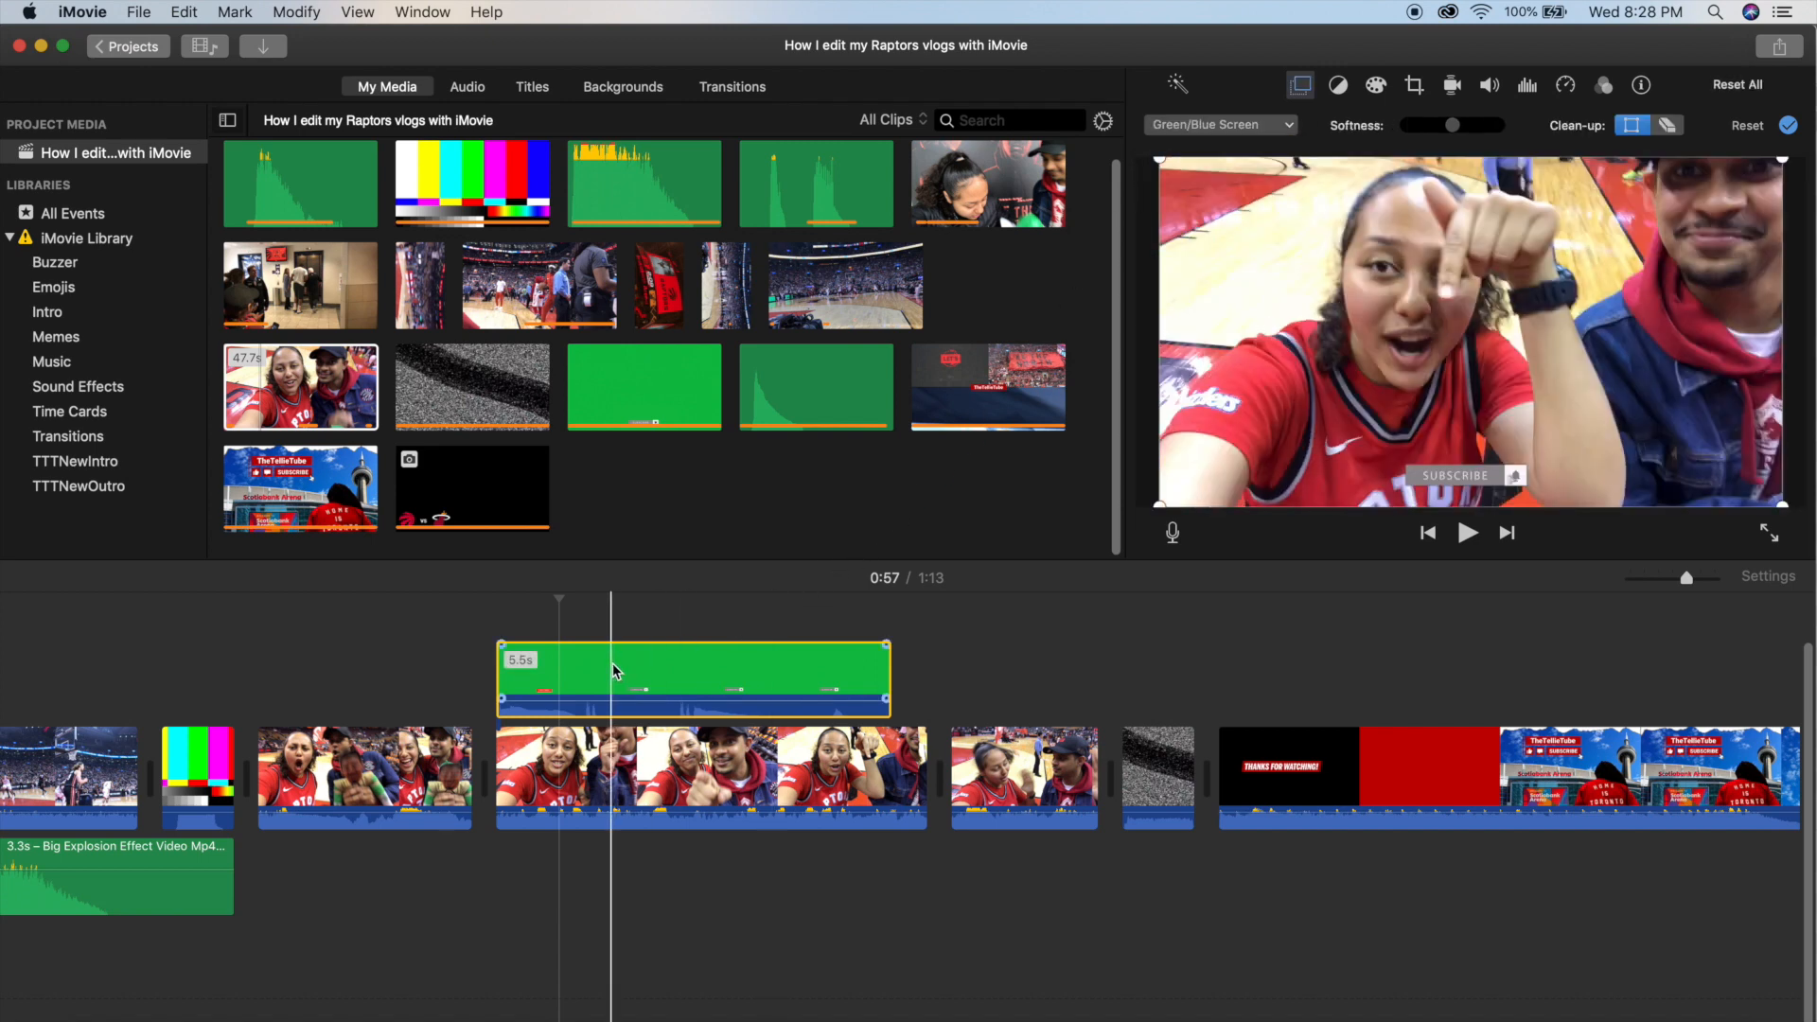
{"action": "left_click", "coordinate": [492, 631]}
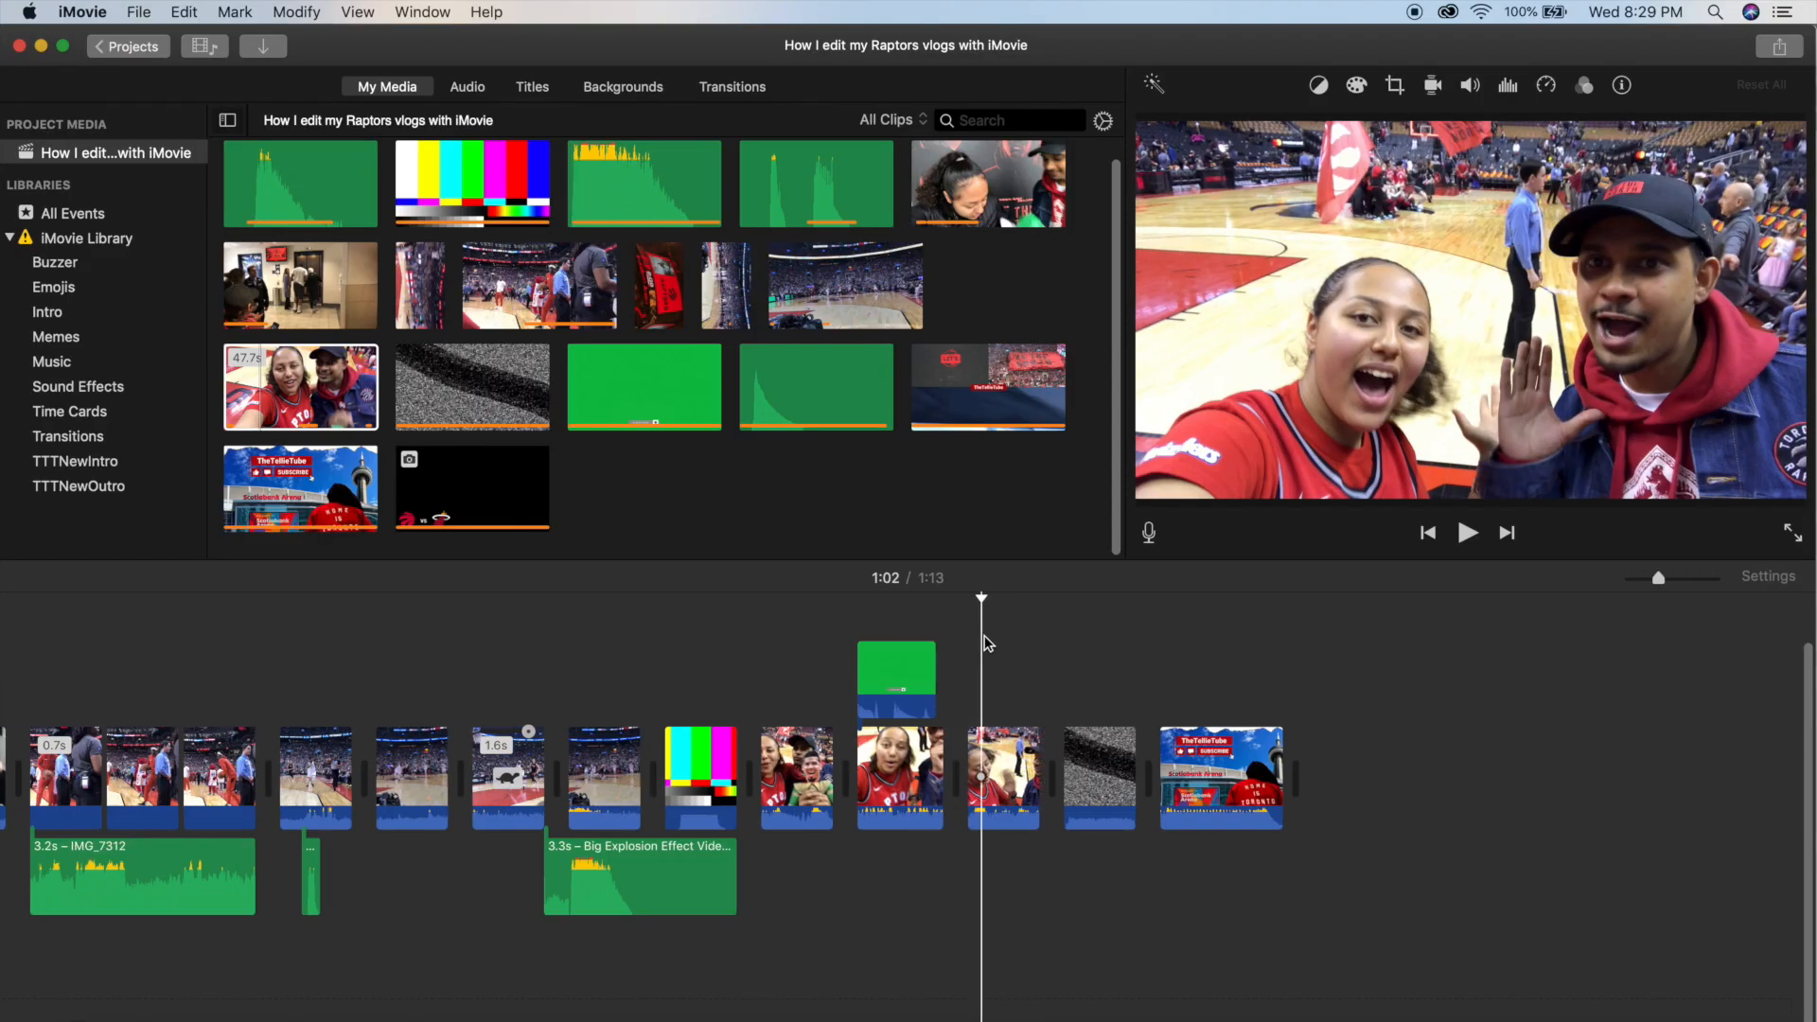
Play back the assembled timeline to review the cuts up to the hallway clip.
{"action": "scroll", "coordinate": [986, 643], "scroll_direction": "left", "scroll_amount": 10}
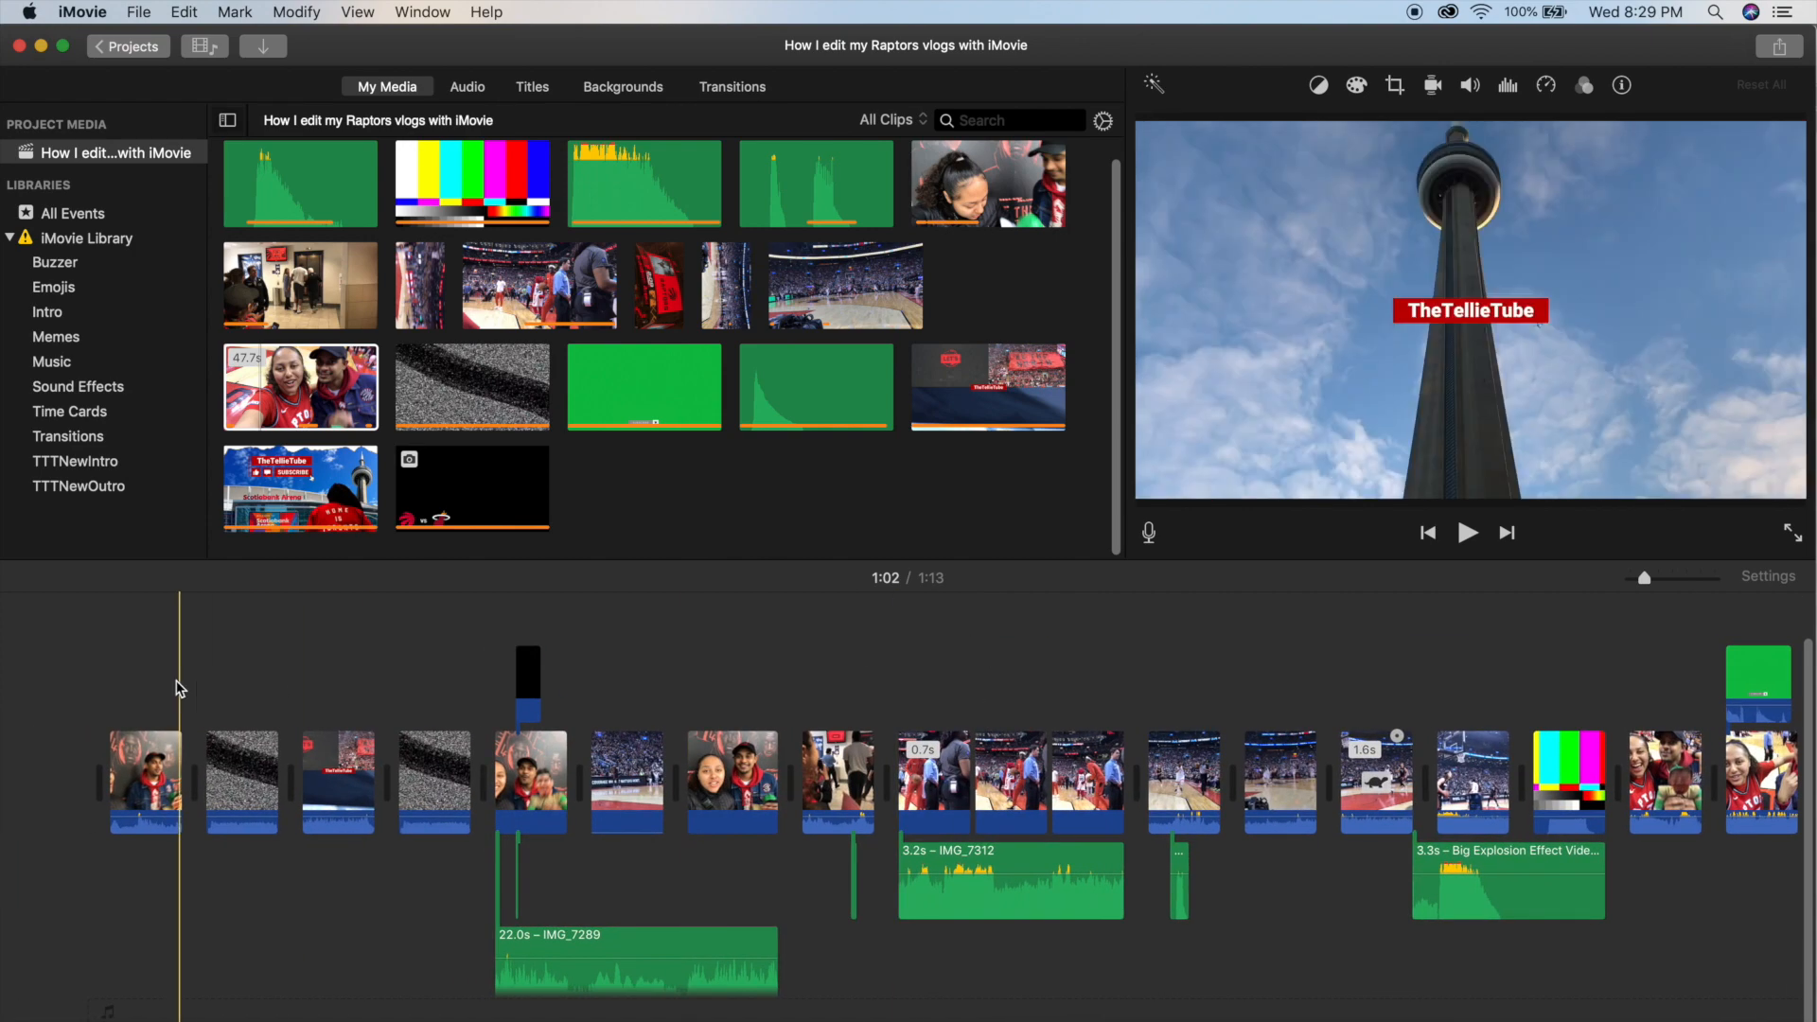
{"action": "key", "text": "space"}
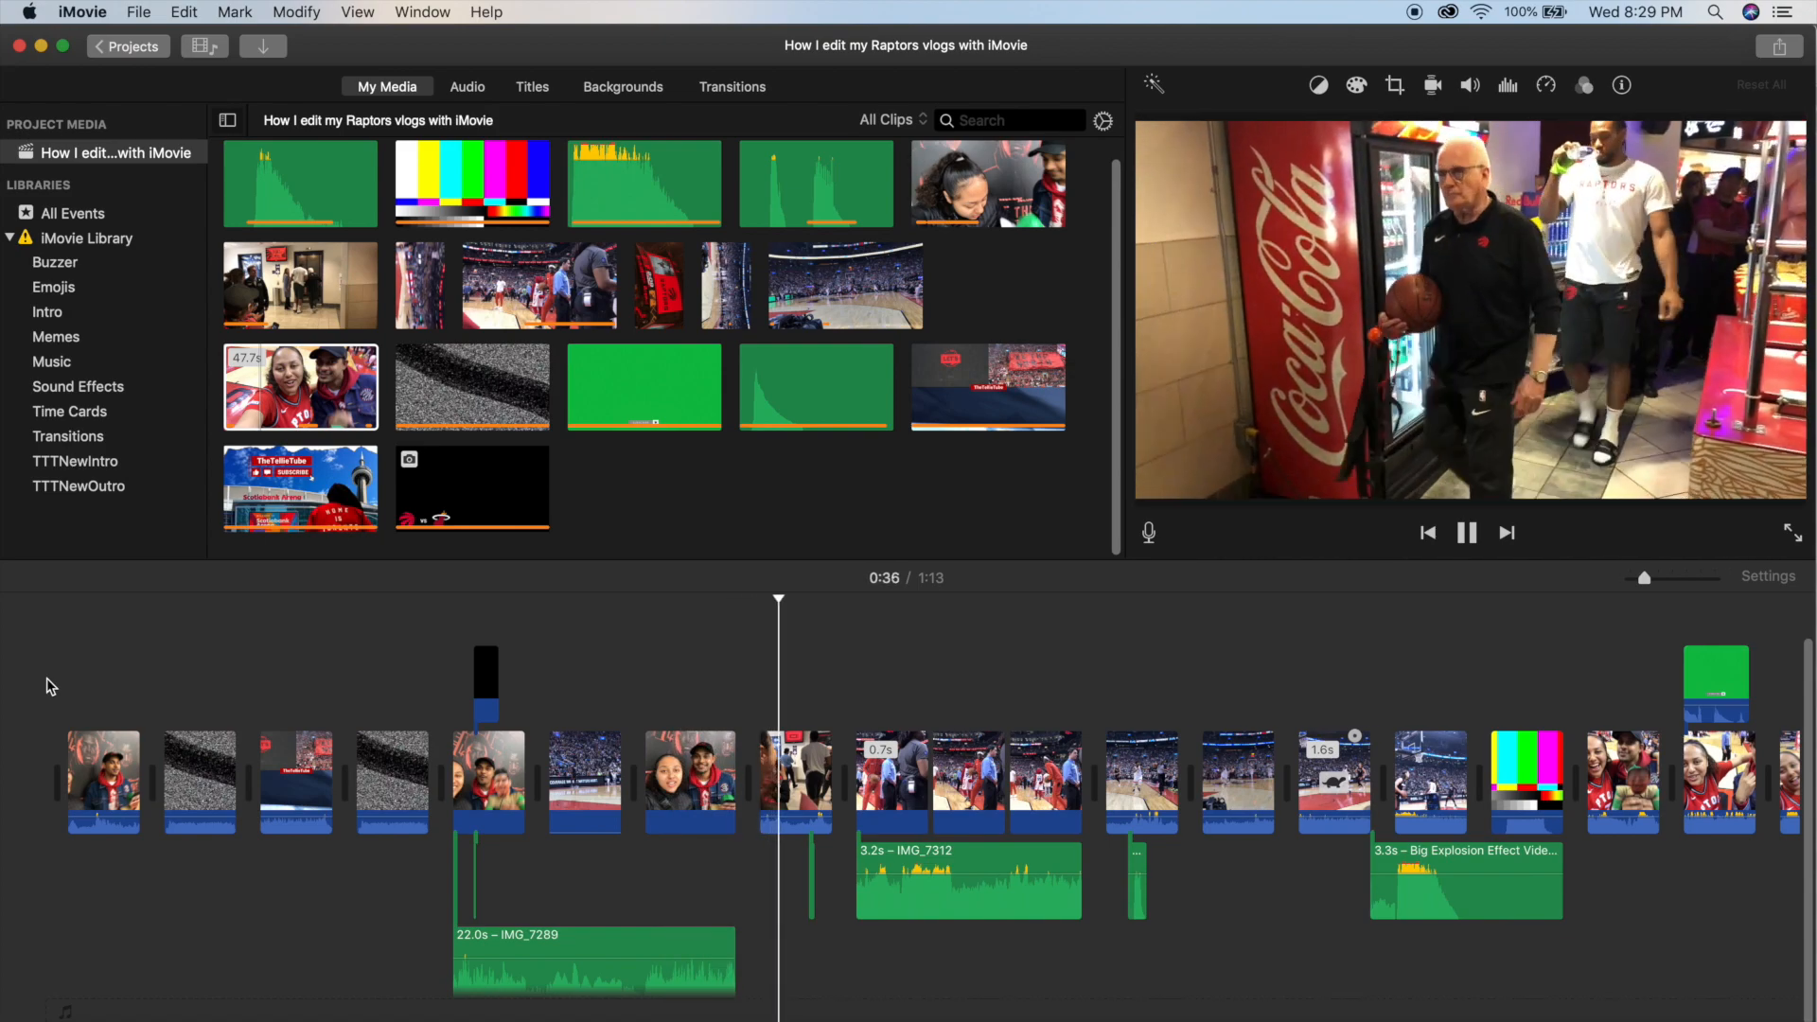
{"action": "key", "text": "space"}
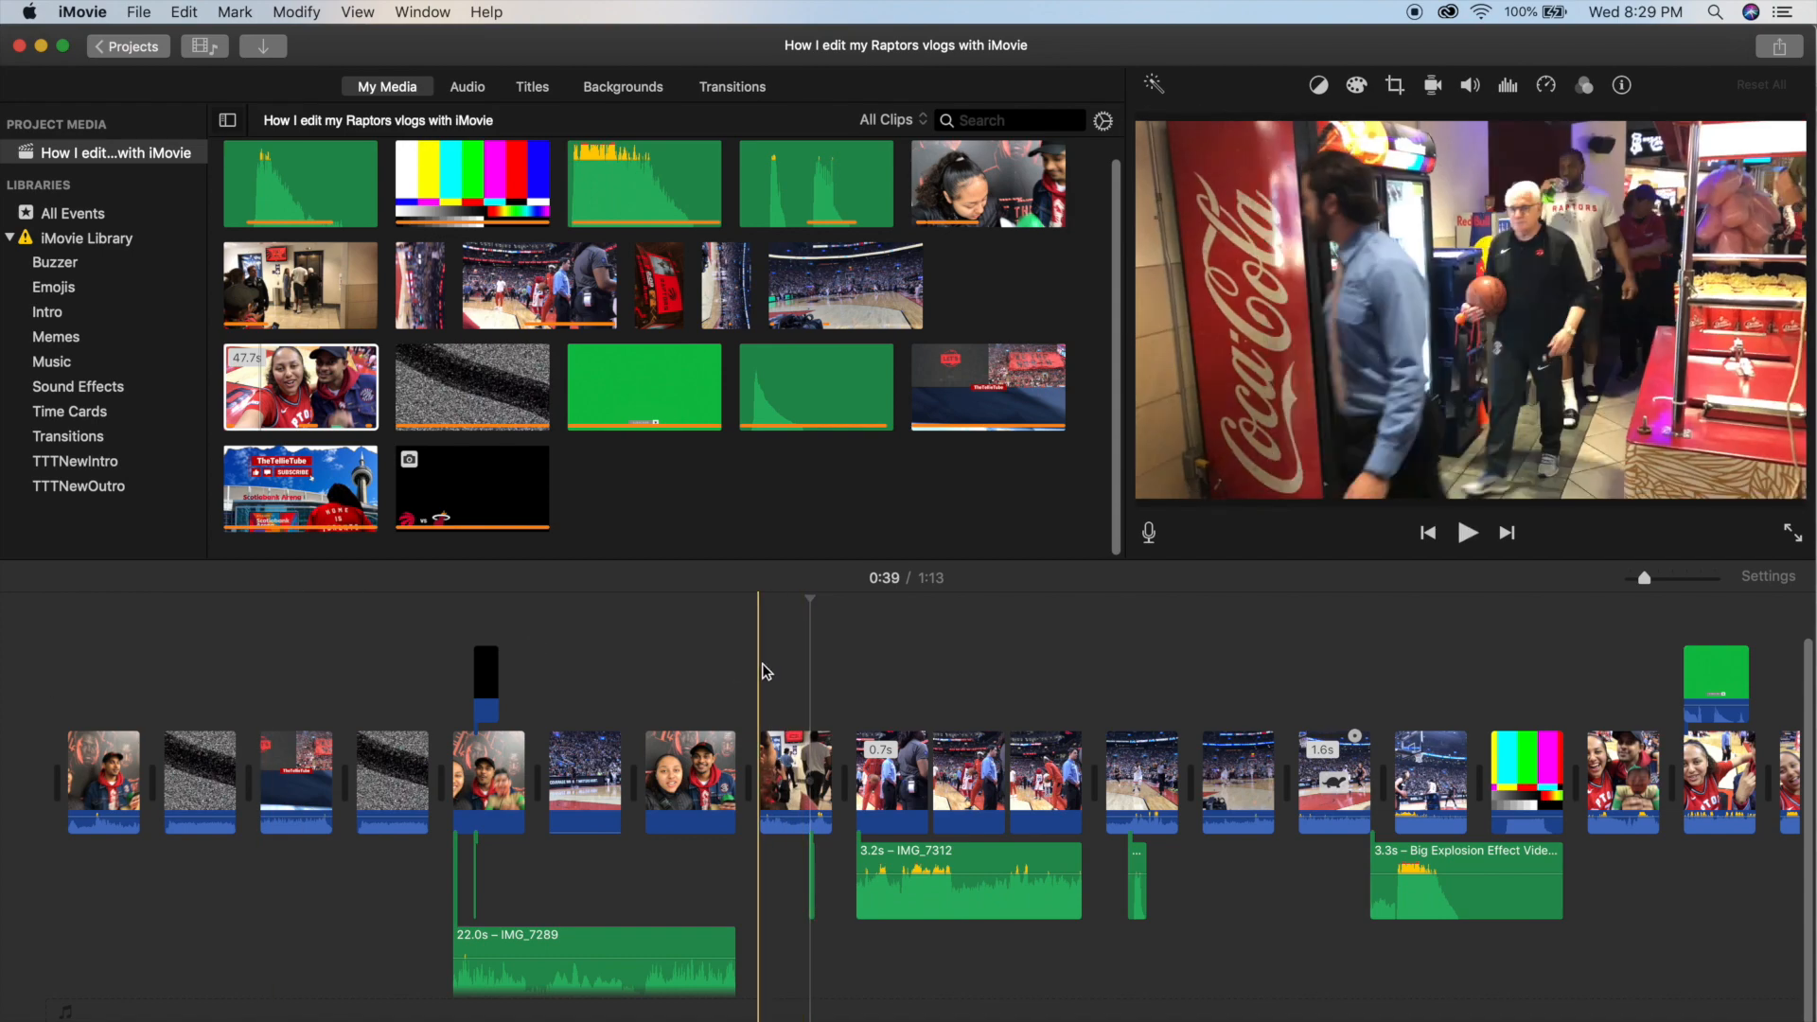
Insert the 0.2-second colour-bars clip from the project media before the hallway clip at 0:35.
{"action": "left_click", "coordinate": [758, 666]}
{"action": "left_click_drag", "start_coordinate": [622, 371], "coordinate": [771, 762]}
{"action": "left_click", "coordinate": [763, 706]}
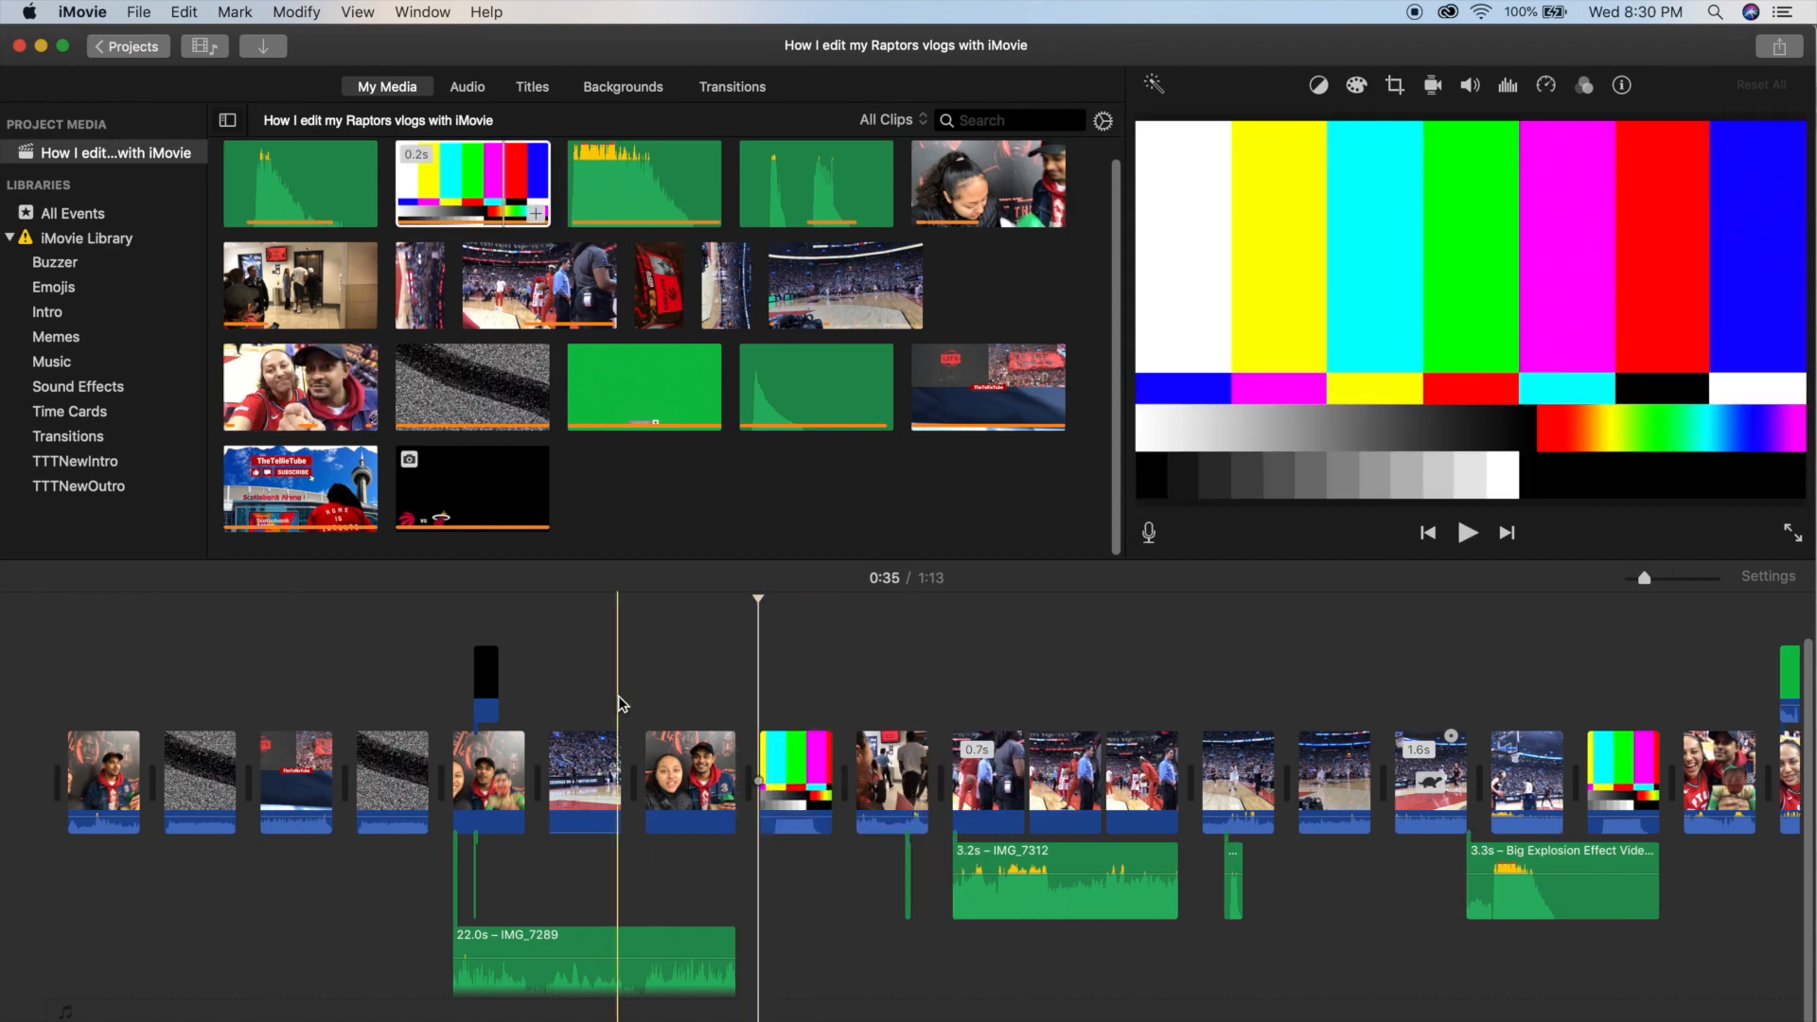
Play back the opening part of the timeline and return the playhead to 0:00.
{"action": "key", "text": "space"}
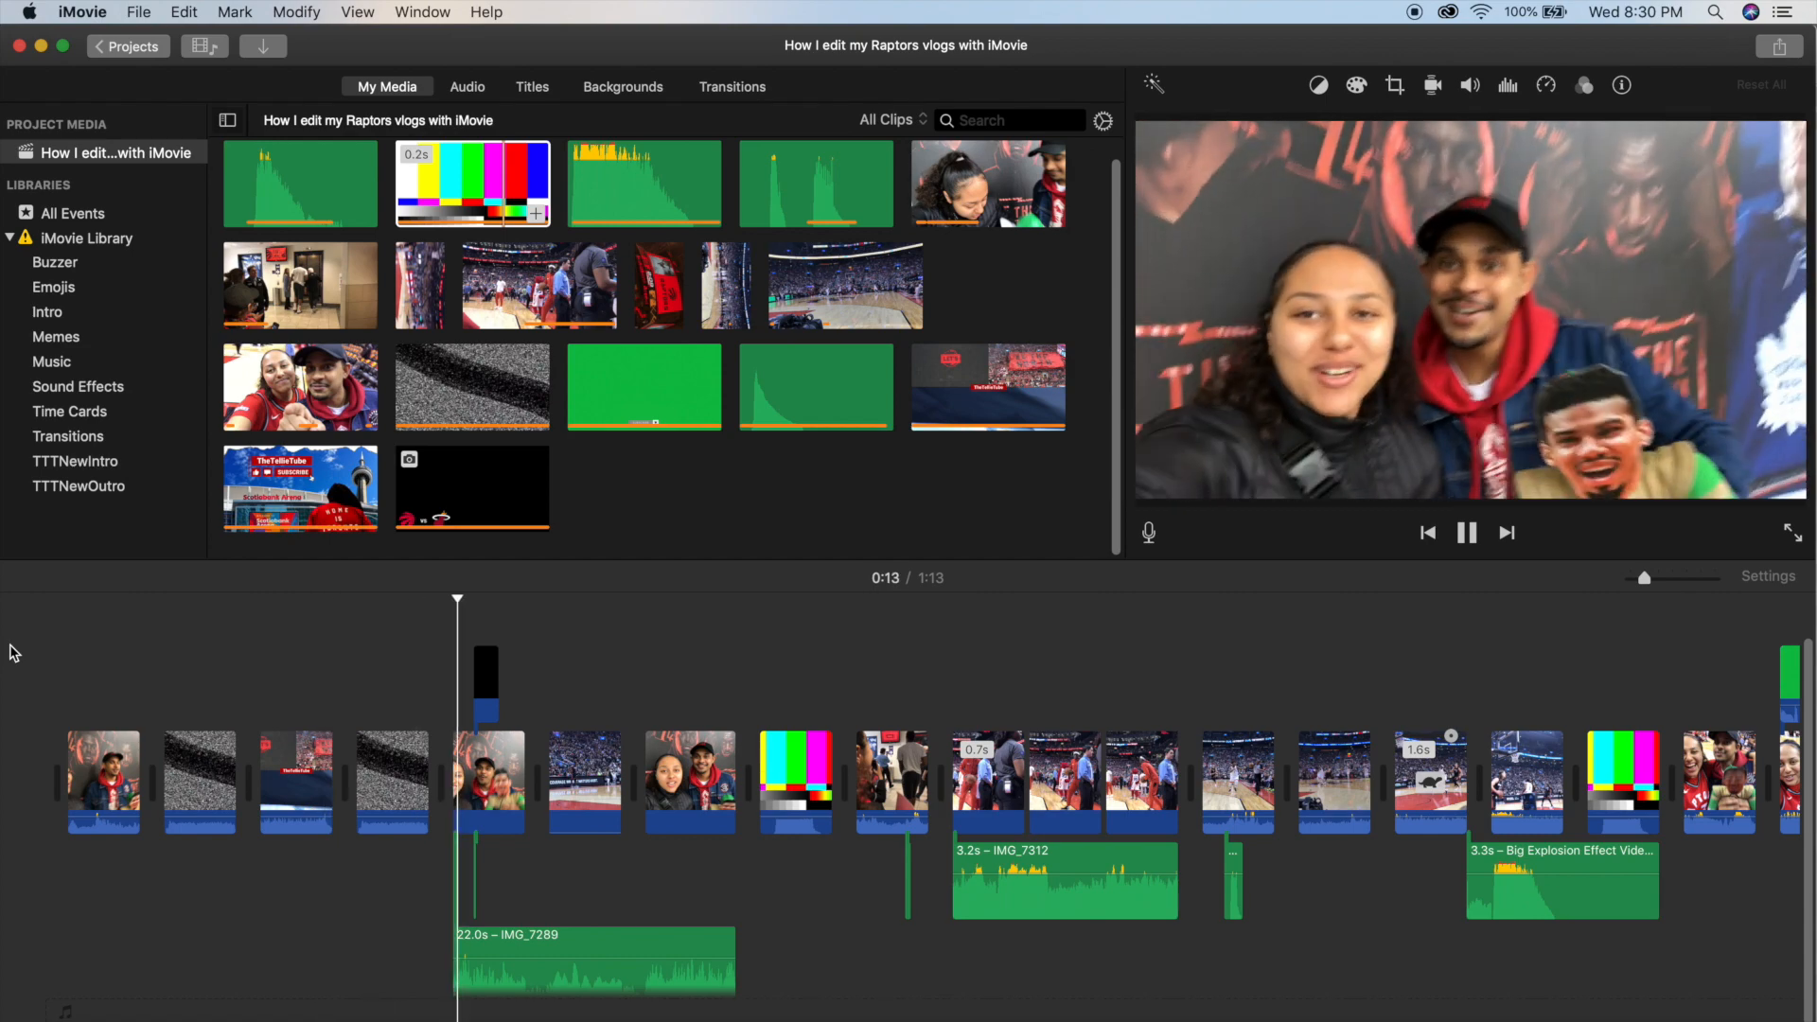
{"action": "key", "text": "space"}
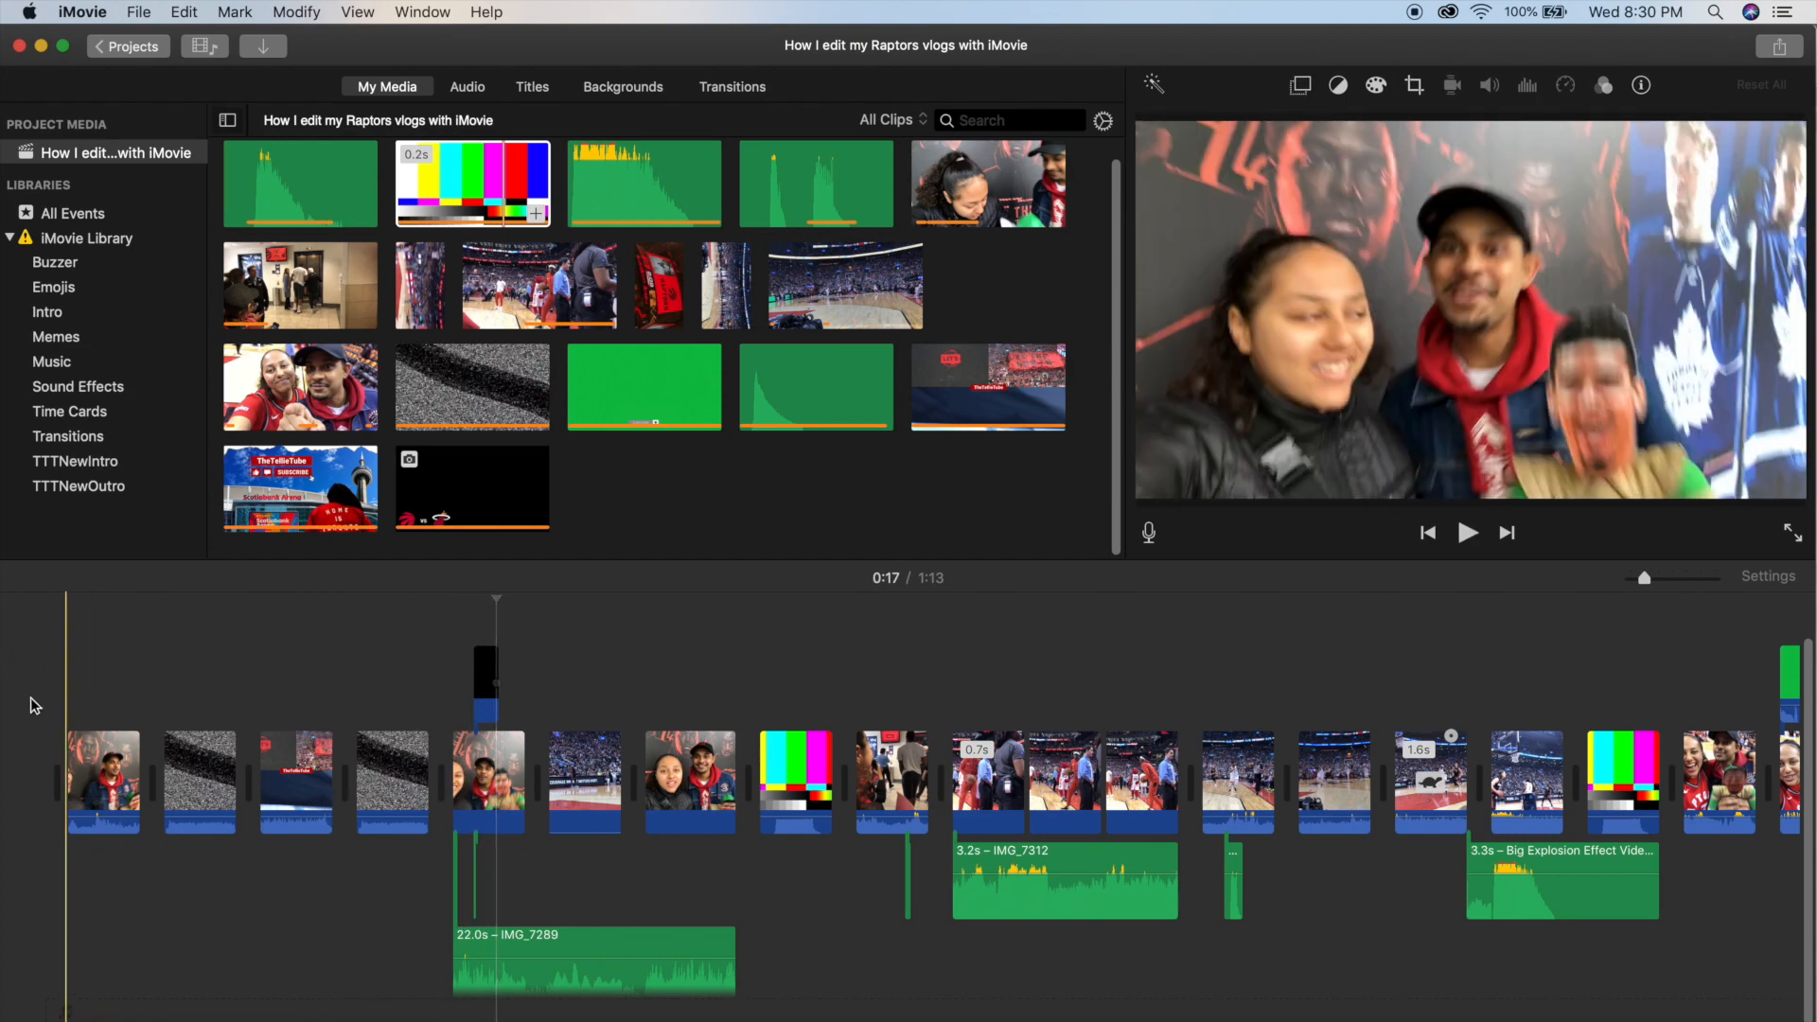
{"action": "left_click", "coordinate": [30, 696]}
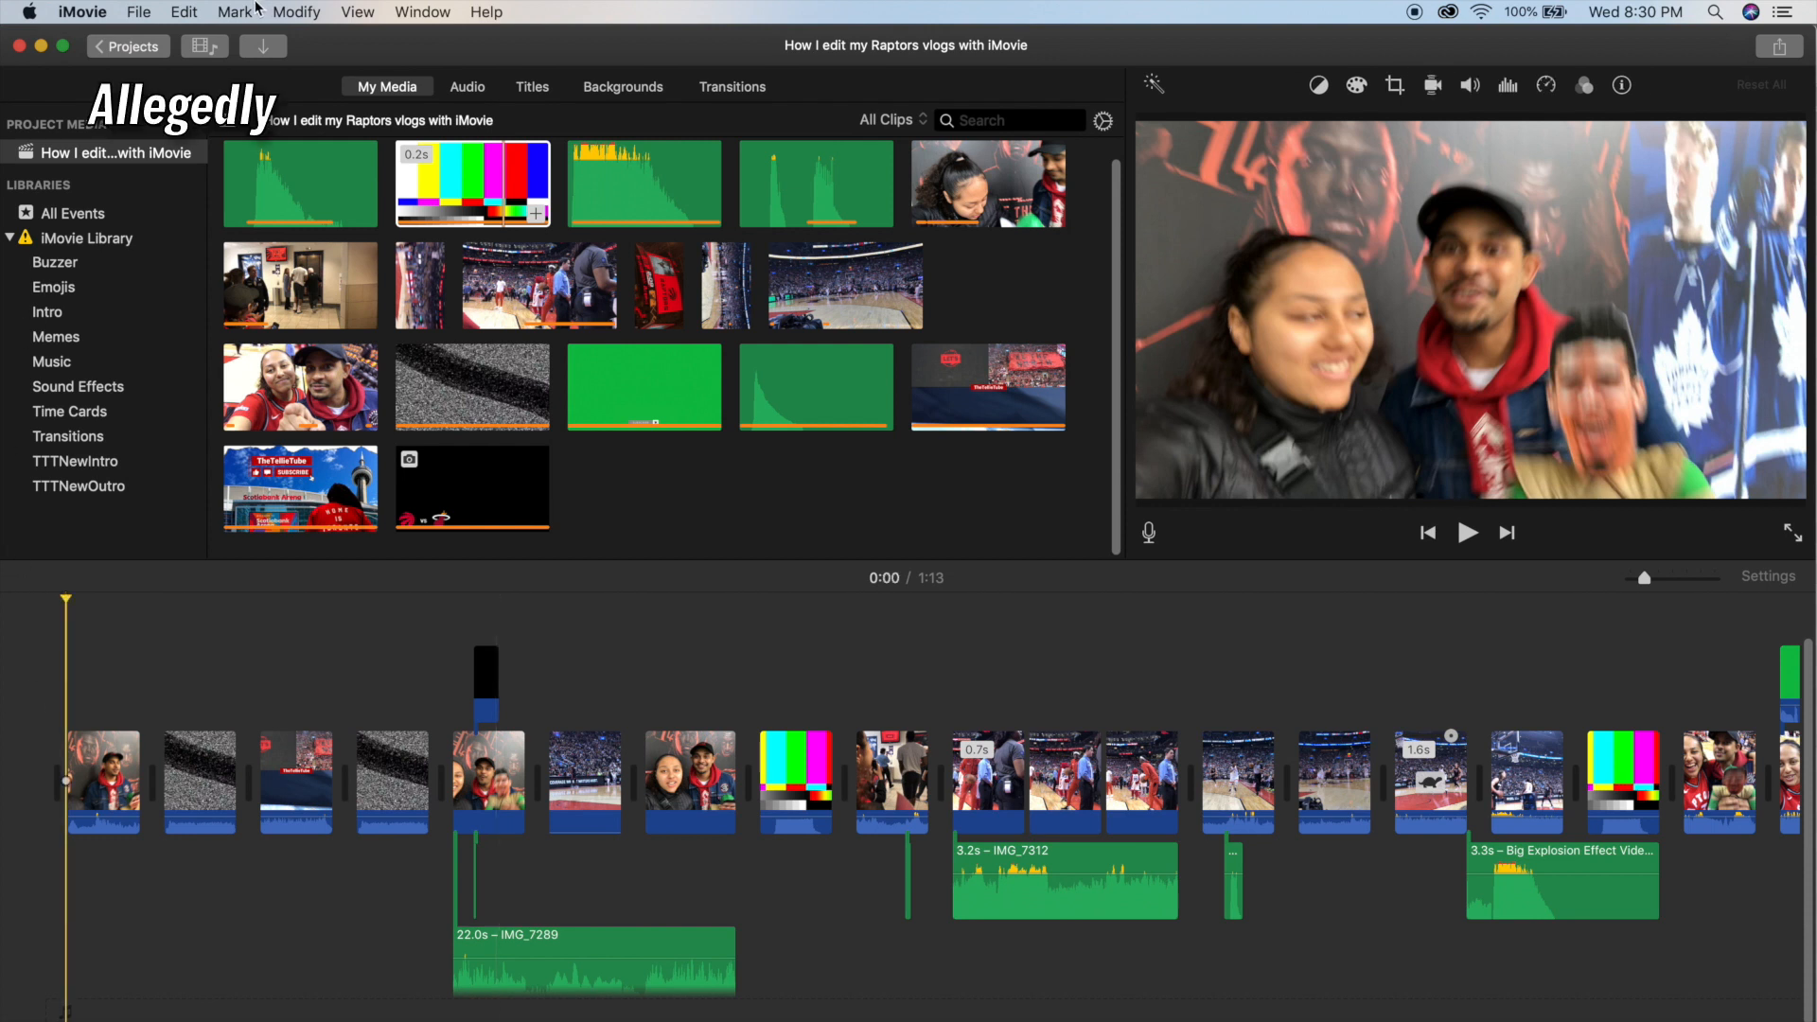
Share the project as a file, checking that it uses Video and Audio format at 1080p, and continue to the save location.
{"action": "left_click", "coordinate": [139, 13]}
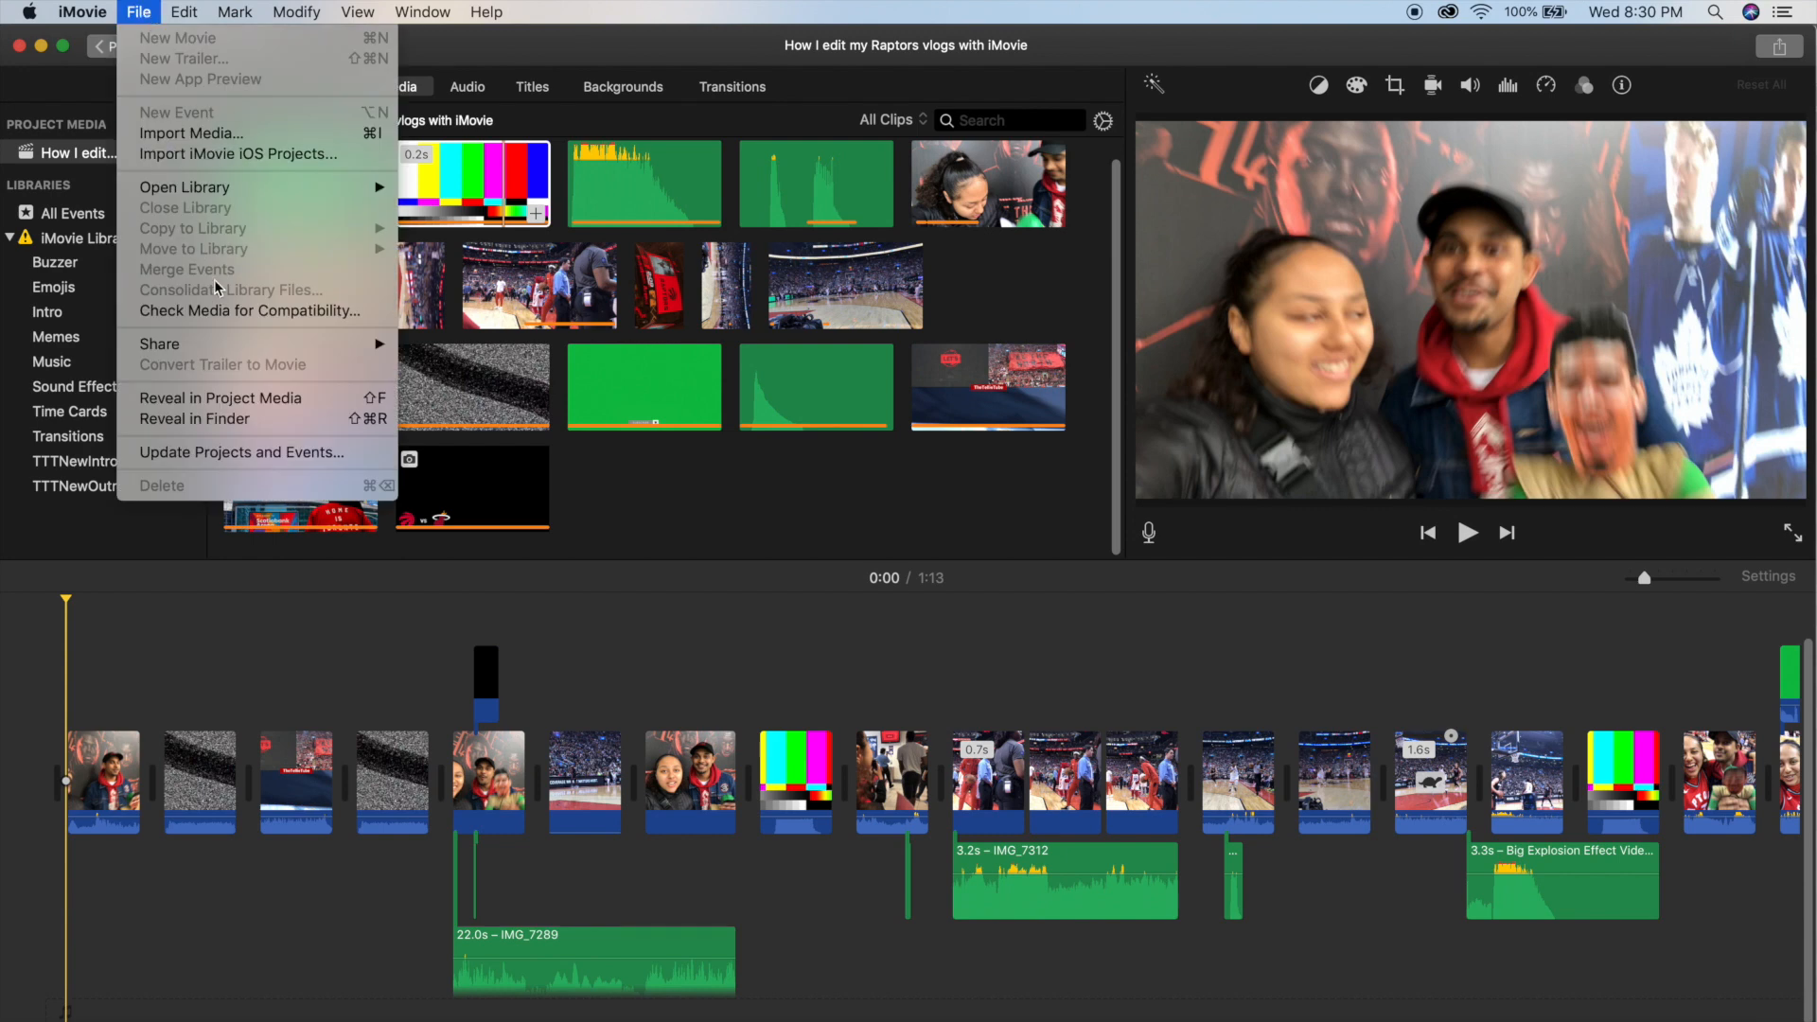
{"action": "mouse_move", "coordinate": [237, 345]}
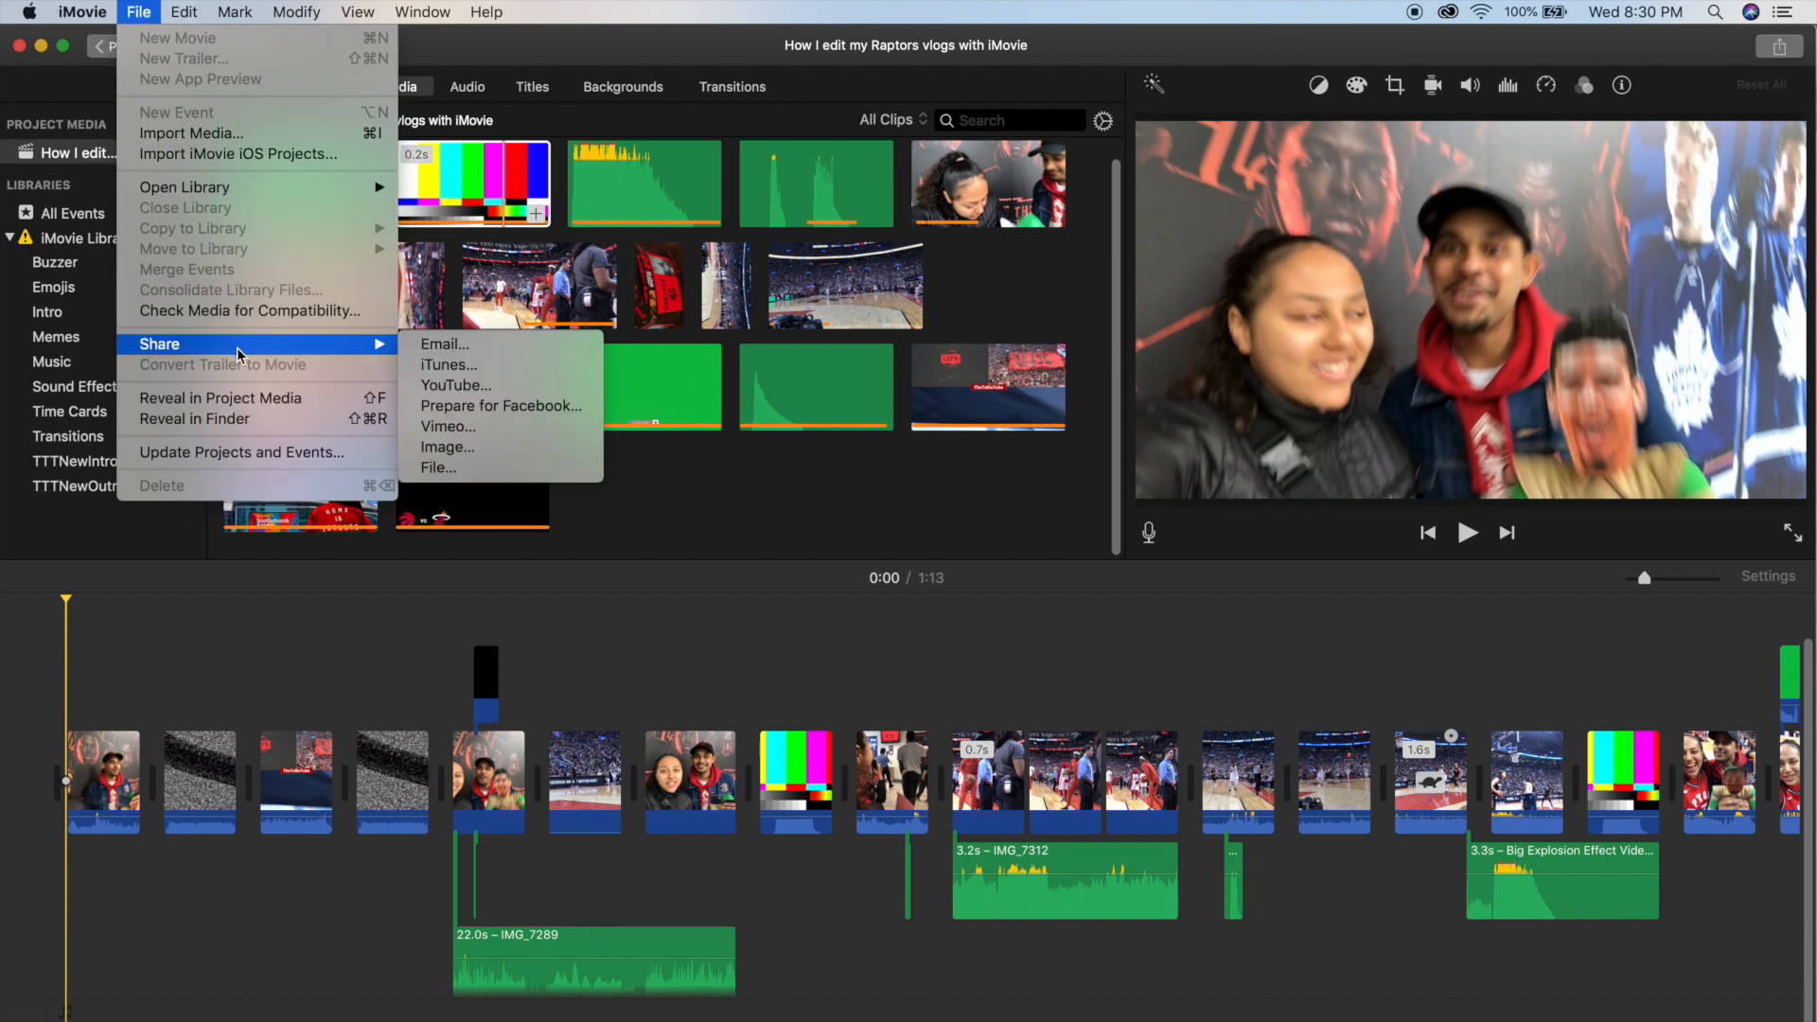
{"action": "left_click", "coordinate": [520, 470]}
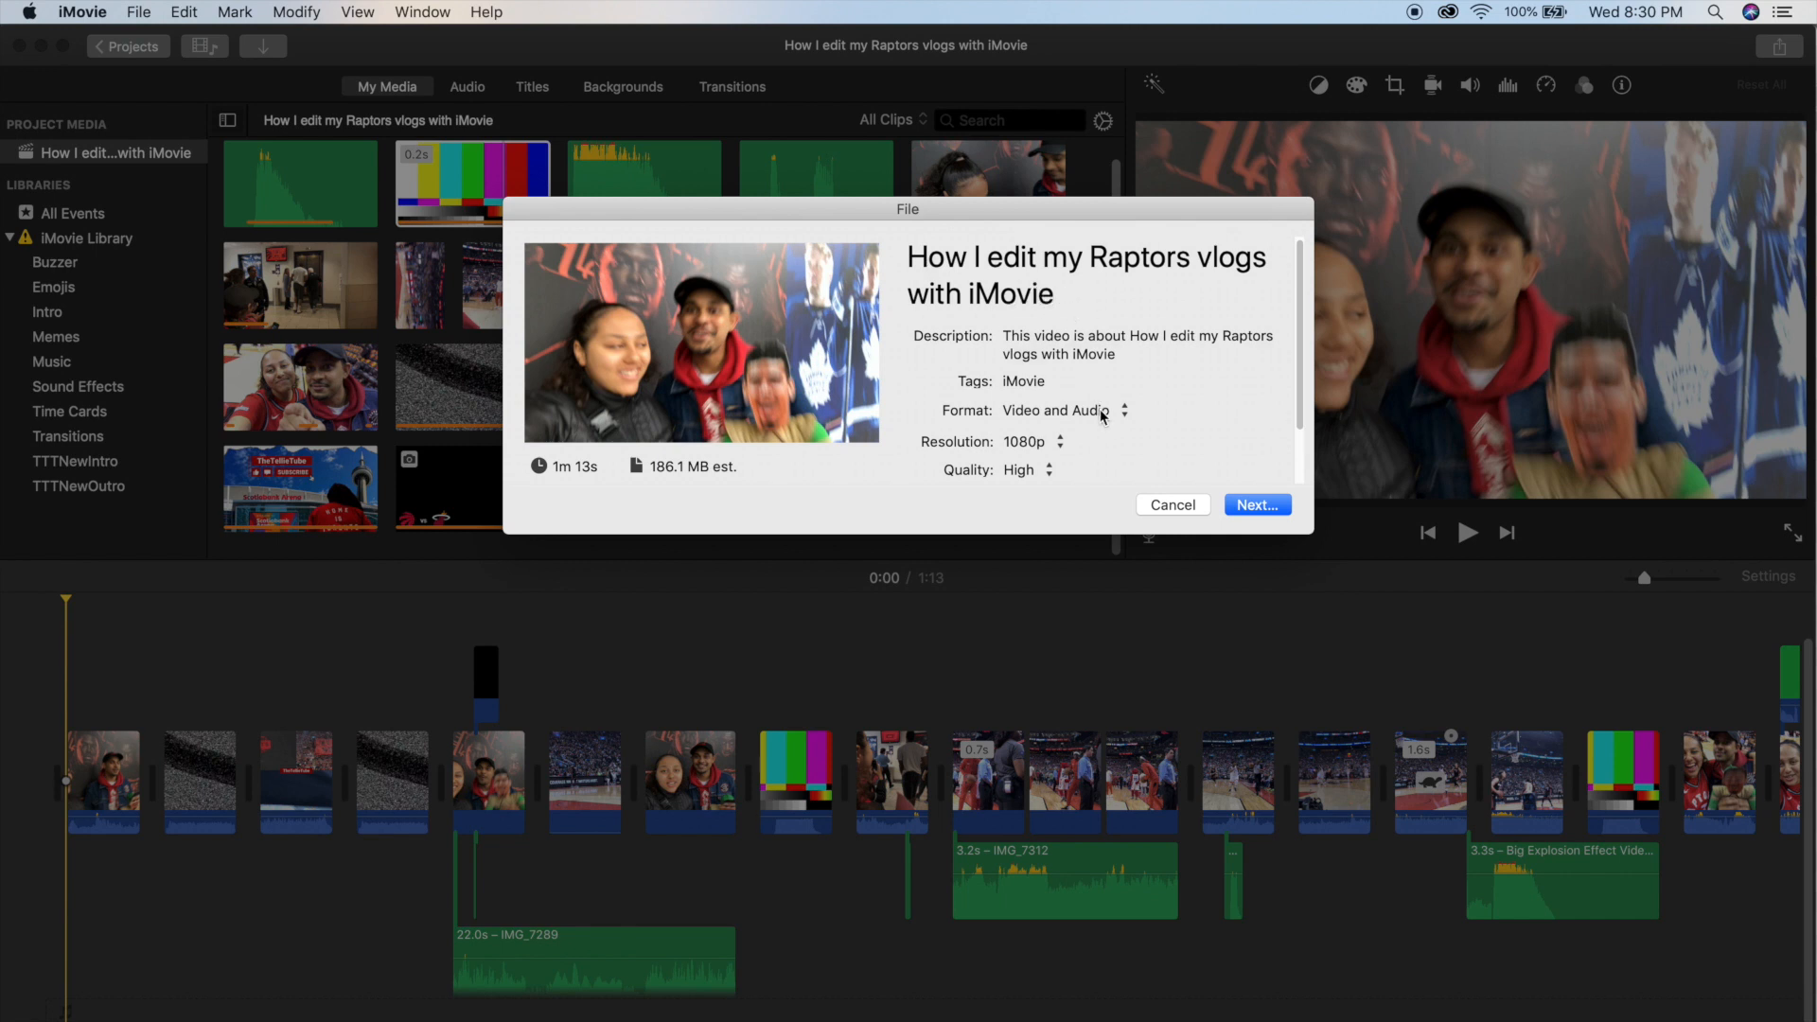
{"action": "left_click", "coordinate": [1105, 413]}
{"action": "left_click", "coordinate": [1112, 417]}
{"action": "left_click", "coordinate": [1062, 444]}
{"action": "left_click", "coordinate": [1202, 449]}
{"action": "left_click", "coordinate": [1262, 504]}
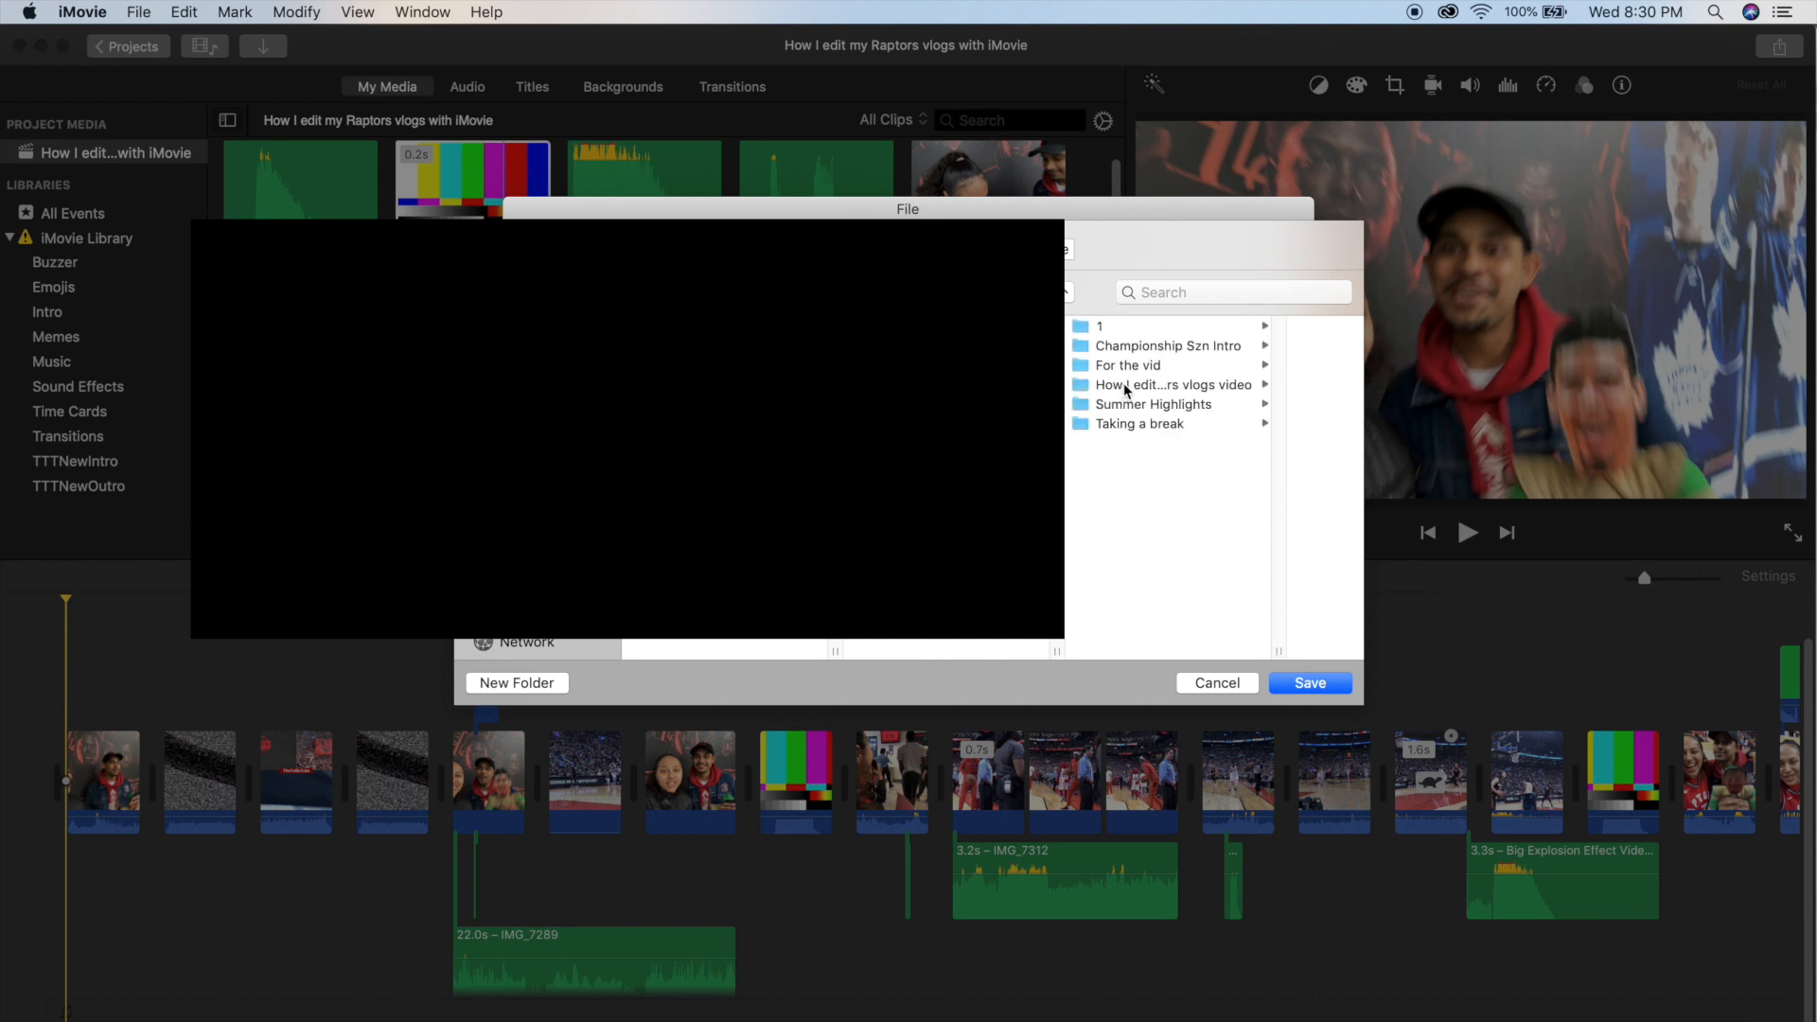
Choose the FINALS folder inside the vlogs folder as the destination and save the exported movie there.
{"action": "left_click", "coordinate": [1142, 367]}
{"action": "left_click", "coordinate": [1171, 332]}
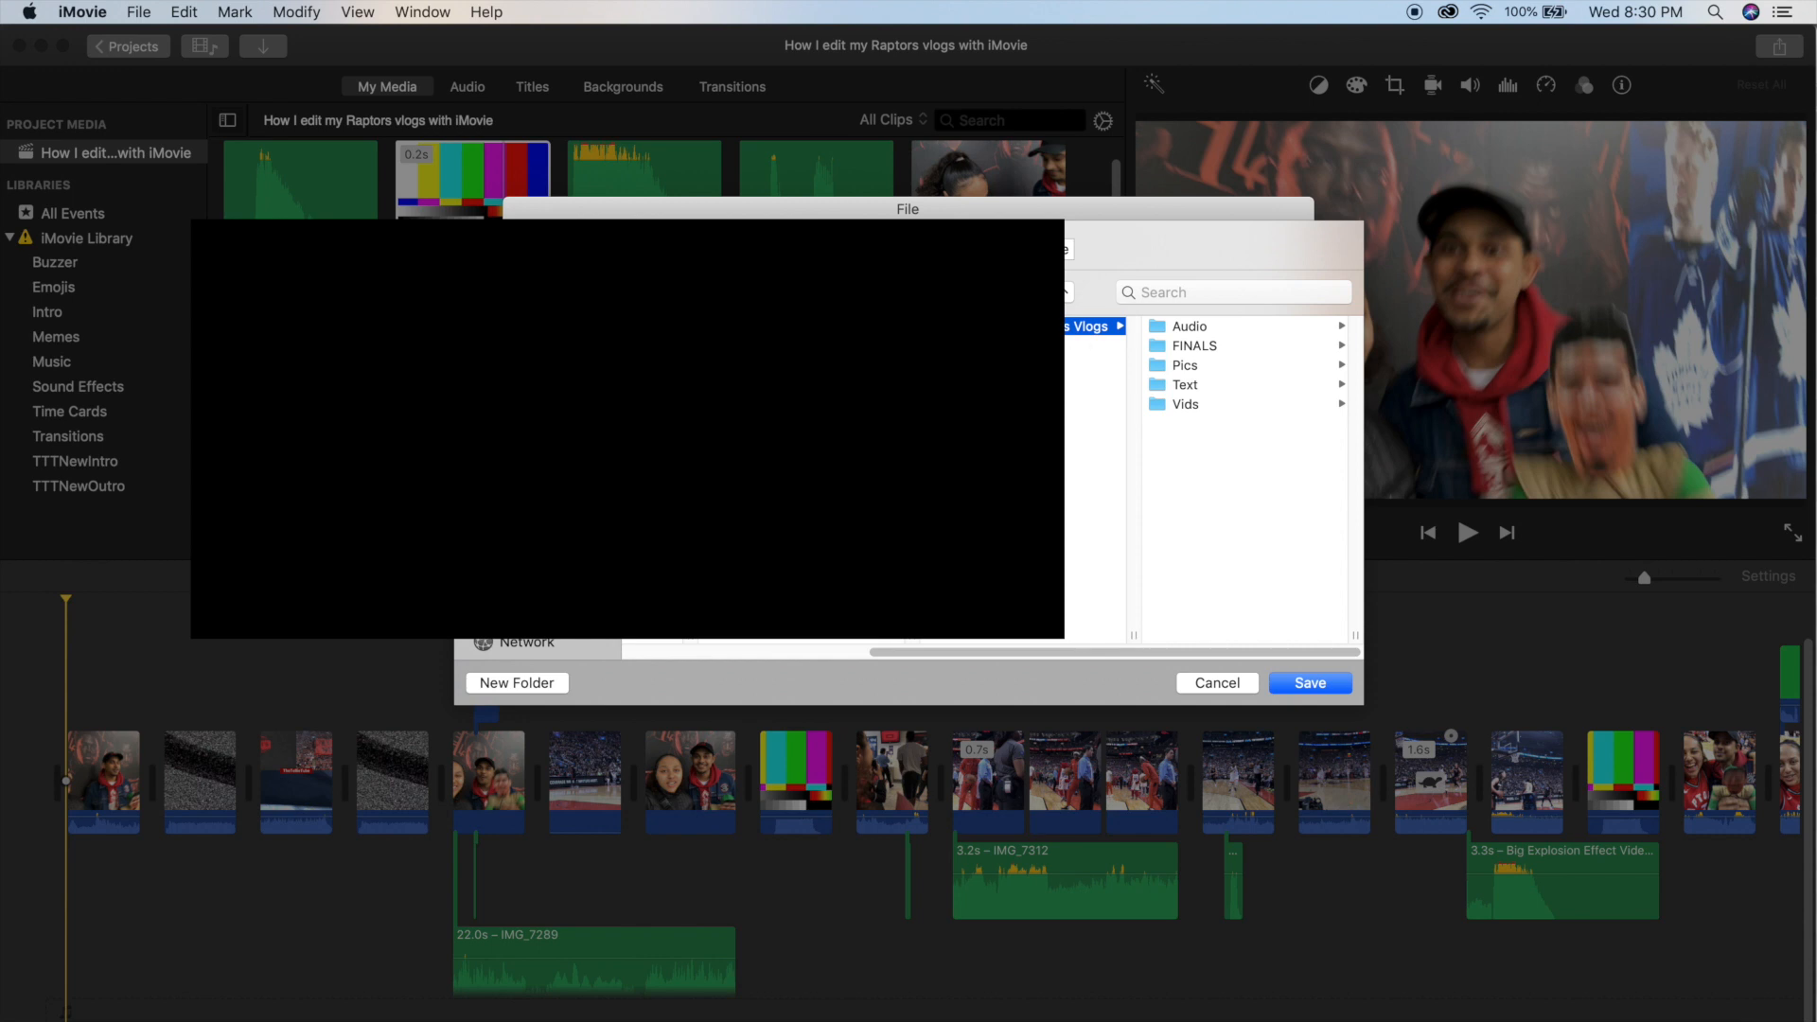
{"action": "left_click", "coordinate": [559, 292]}
{"action": "key", "text": "Escape"}
{"action": "left_click", "coordinate": [1195, 347]}
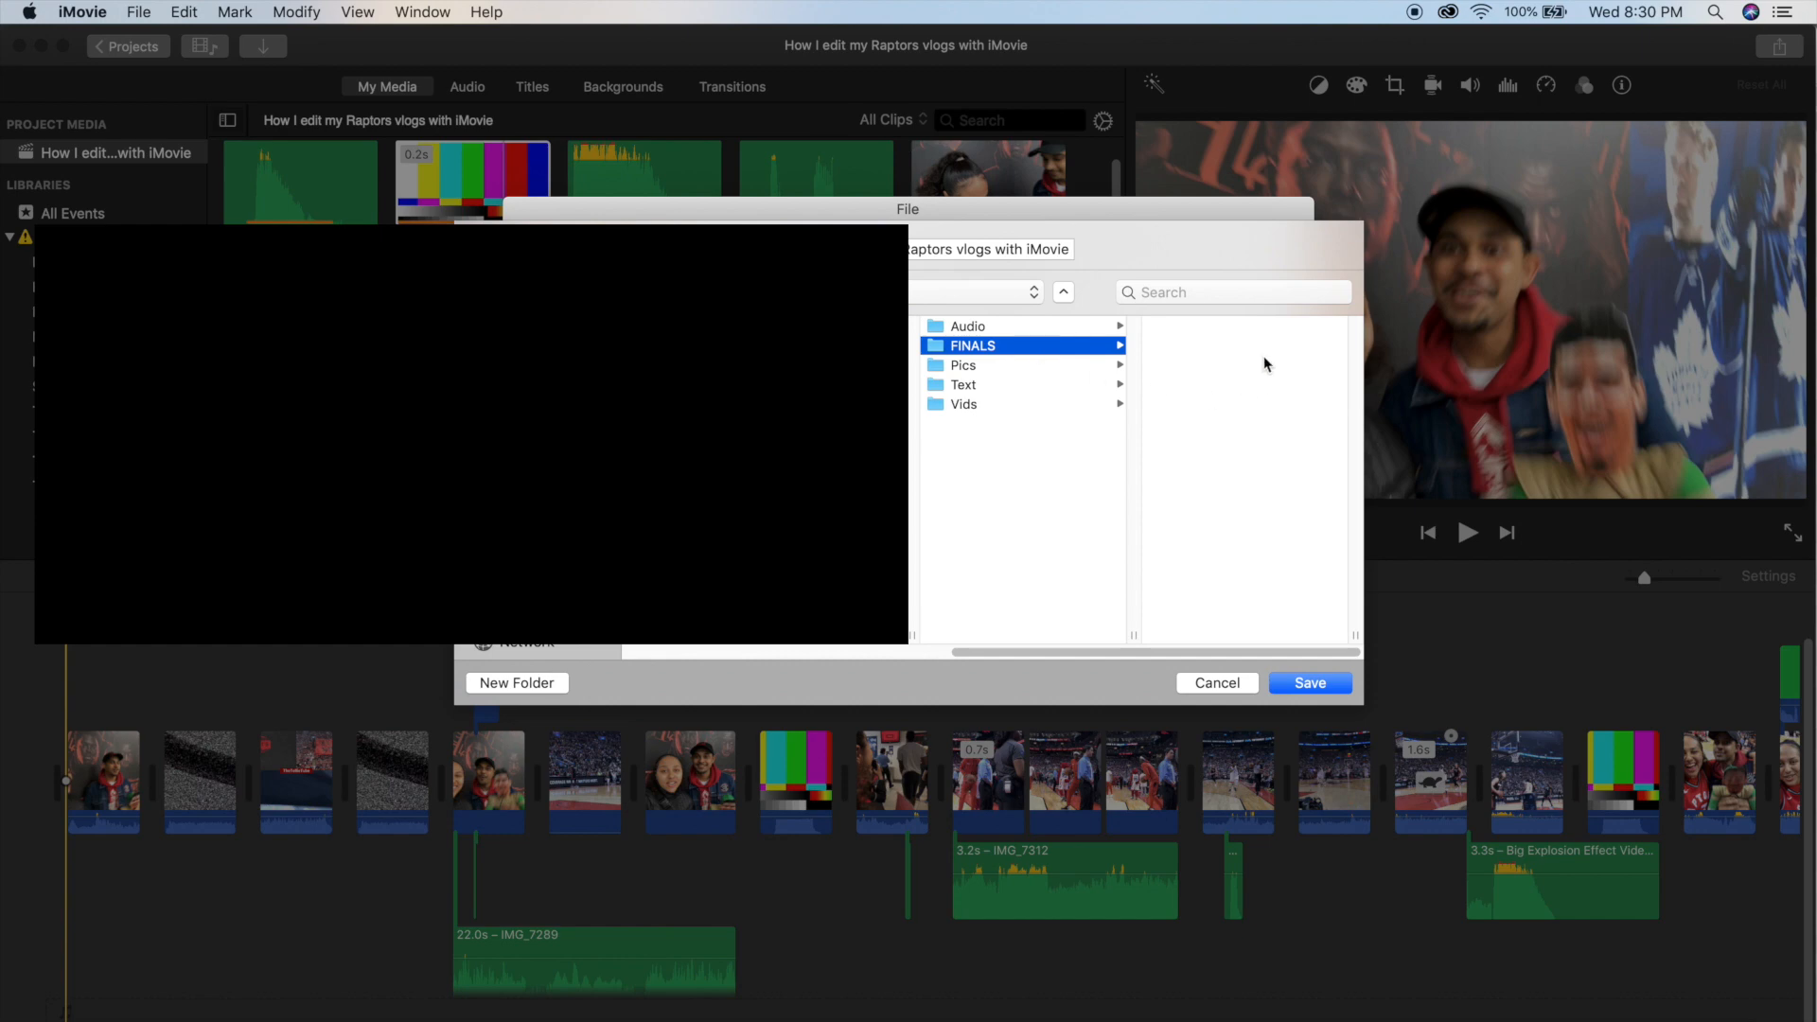
{"action": "left_click", "coordinate": [1311, 683]}
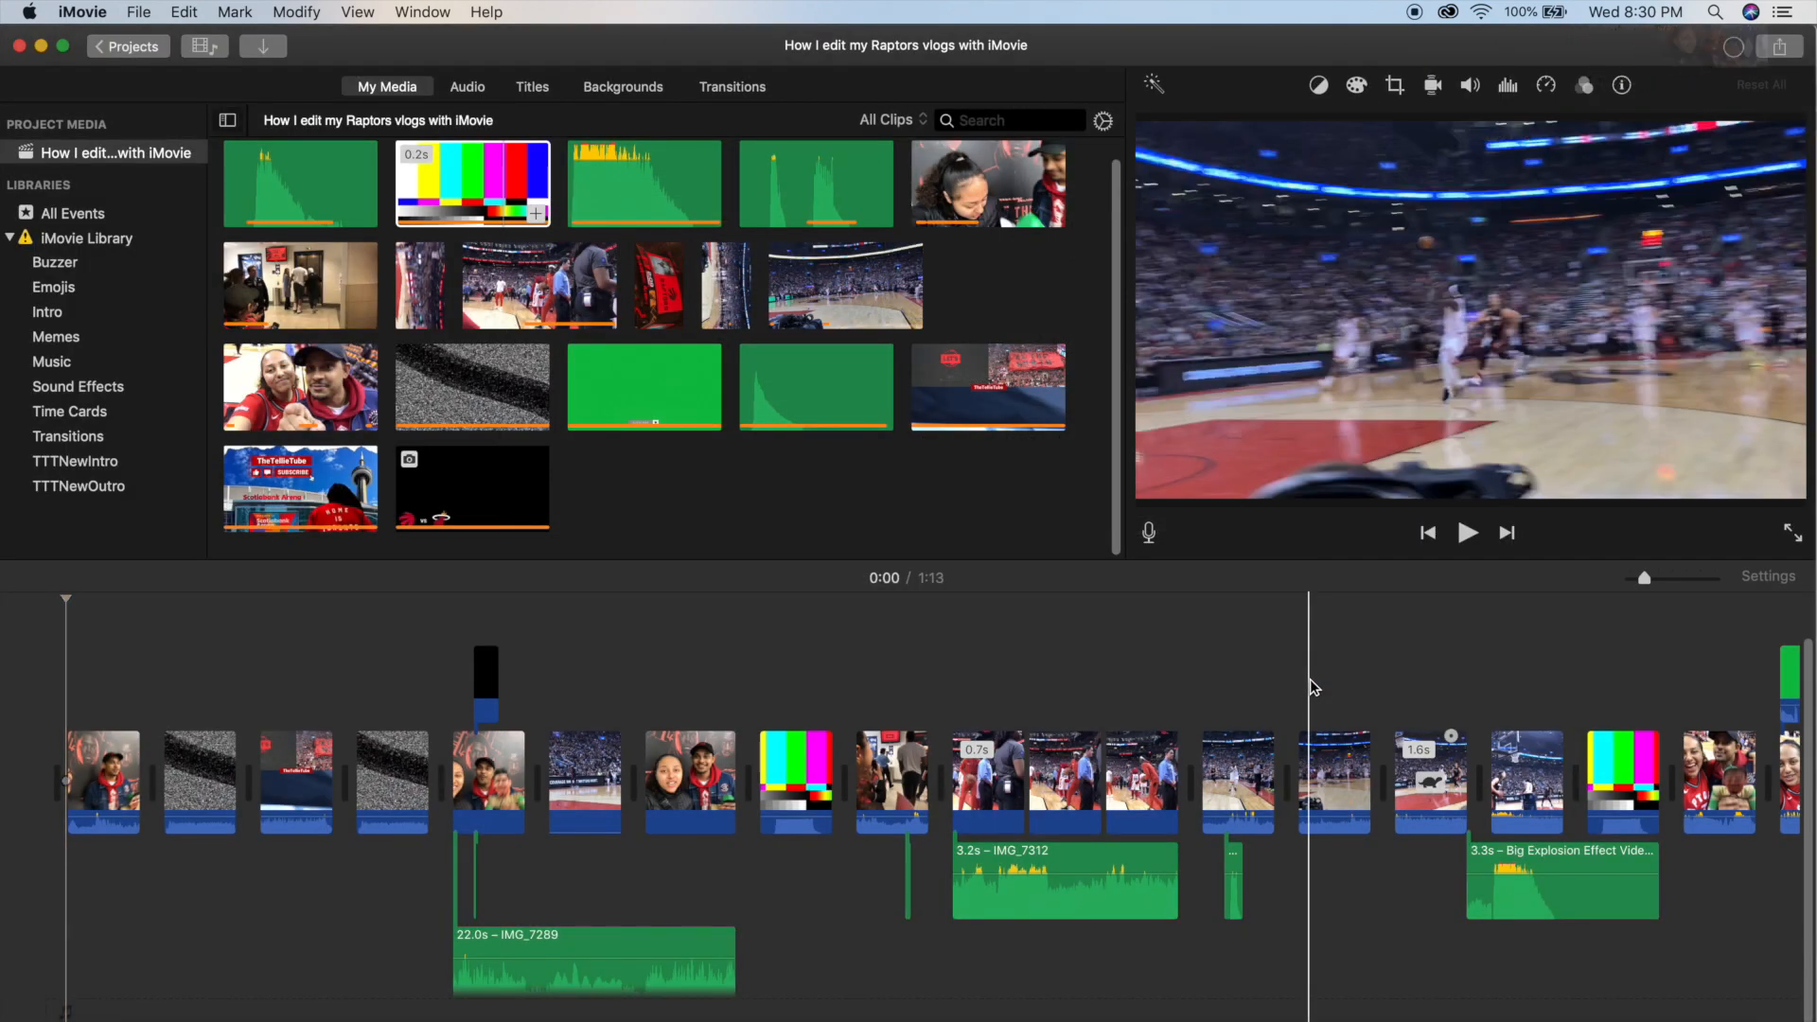